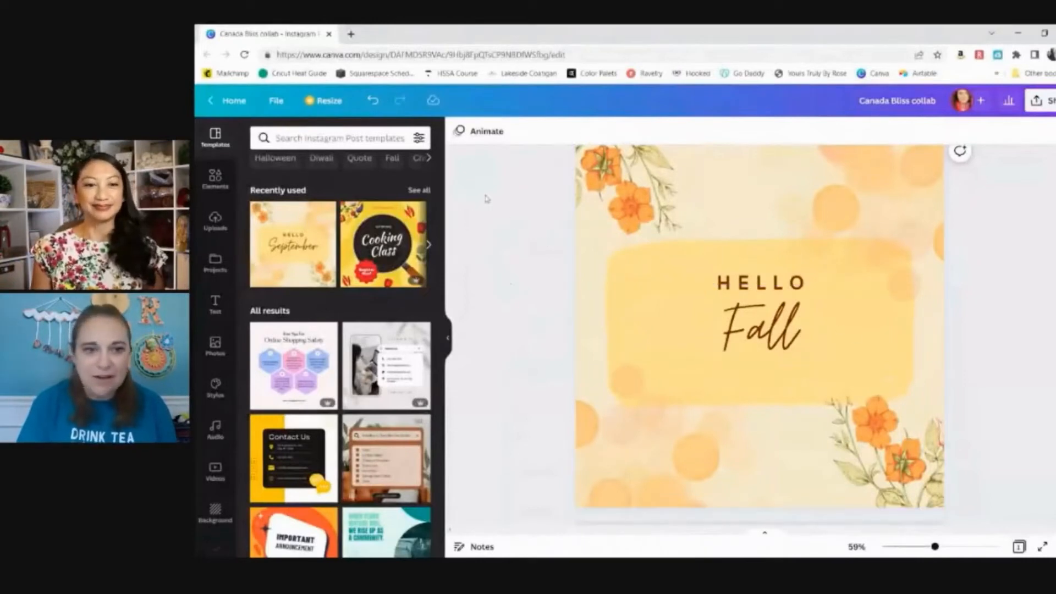
# Step: Return to the home page, dismiss the cash-back offer, and look over the suggested design types
pyautogui.click(234, 102)
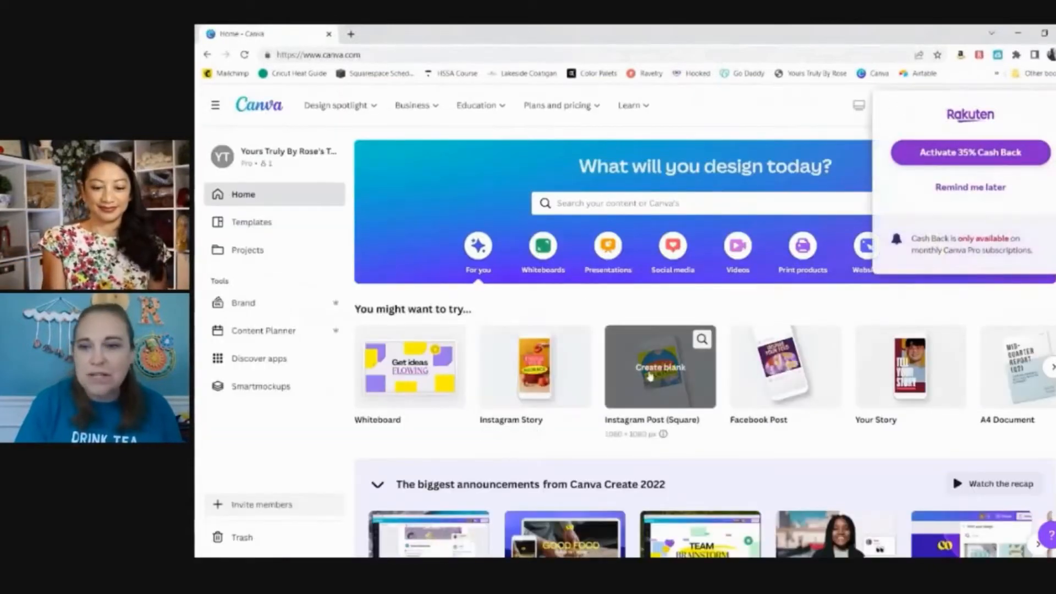
pyautogui.scroll(-1, 660, 369)
pyautogui.click(959, 155)
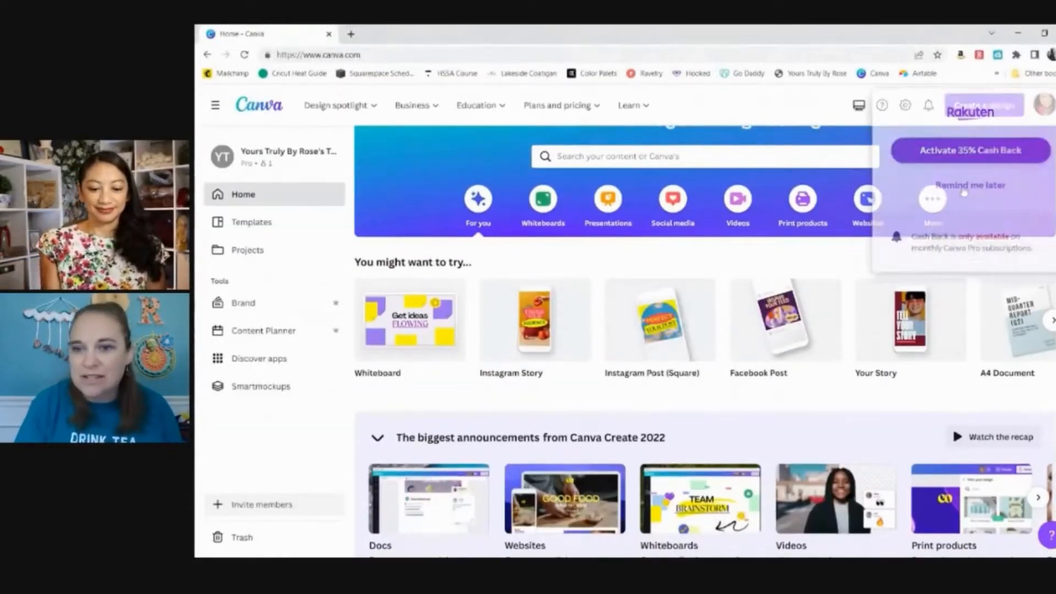
pyautogui.scroll(-1, 649, 285)
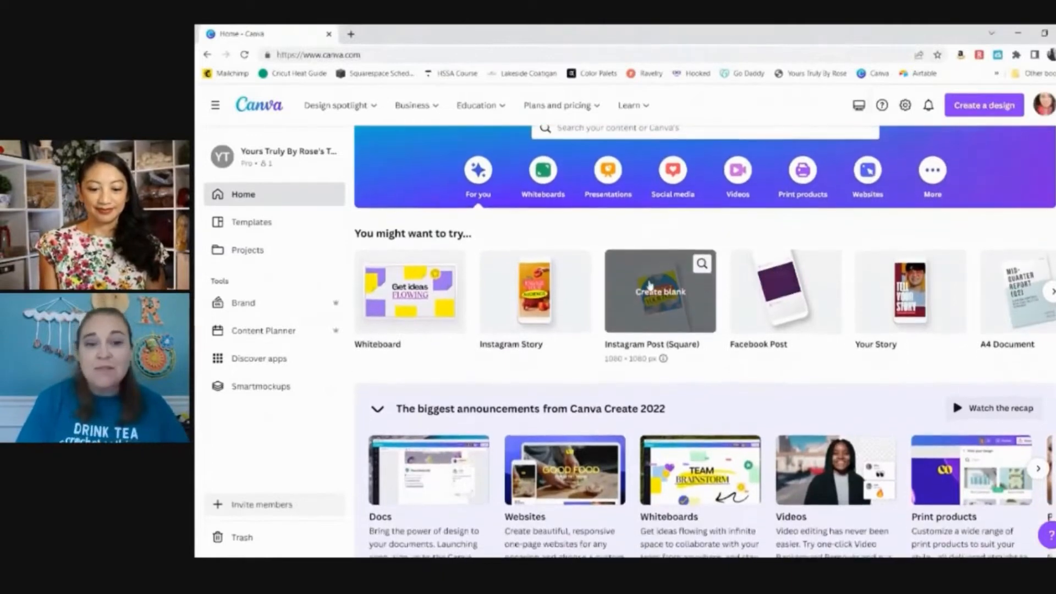
pyautogui.scroll(1, 650, 285)
pyautogui.scroll(1, 649, 286)
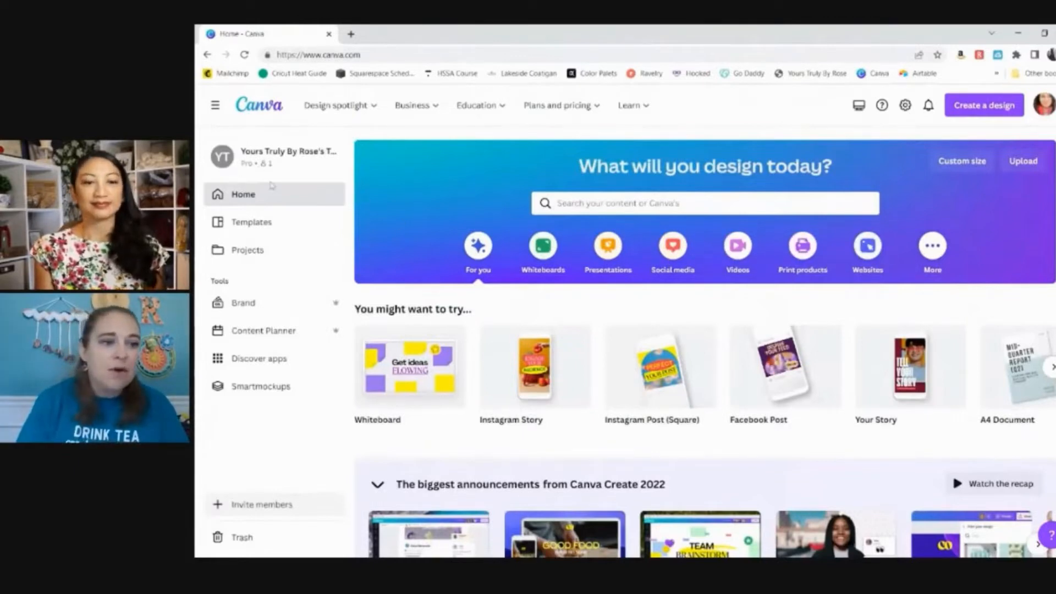
# Step: Open the Canada Bliss collab design from the recent projects
pyautogui.click(253, 254)
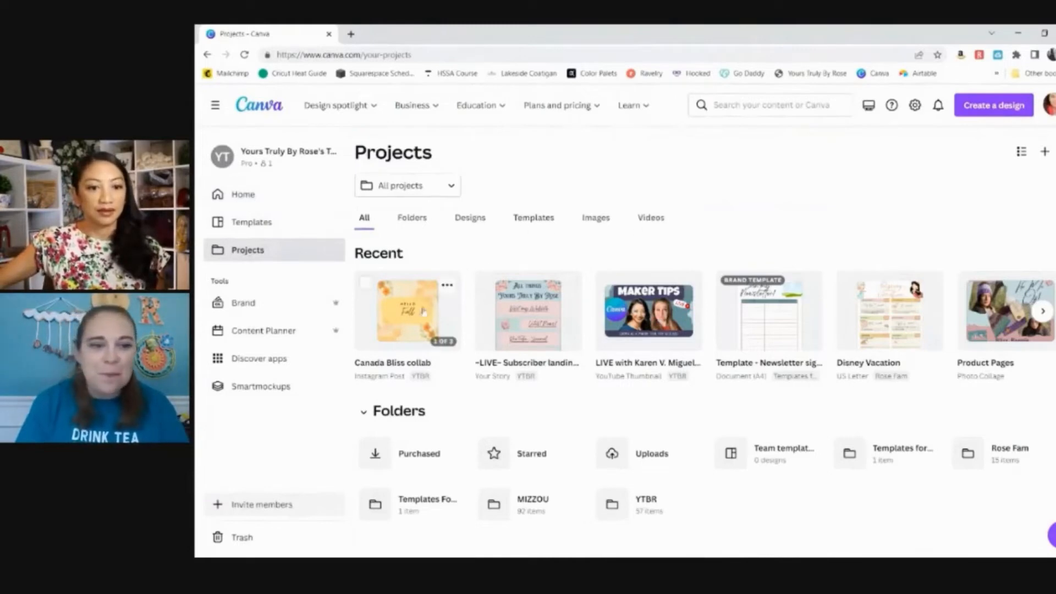
pyautogui.click(397, 319)
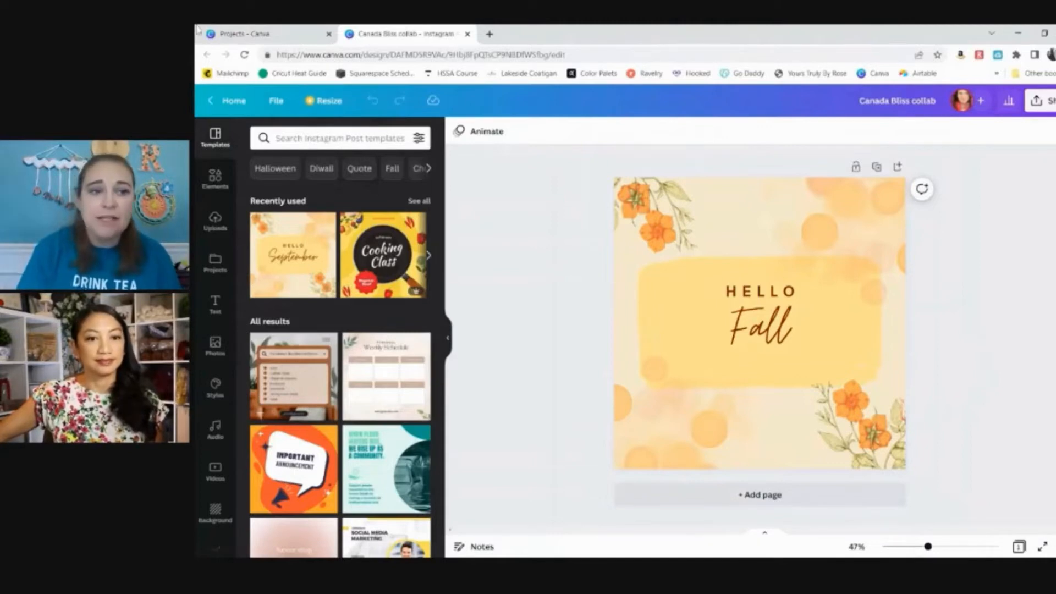
pyautogui.click(338, 138)
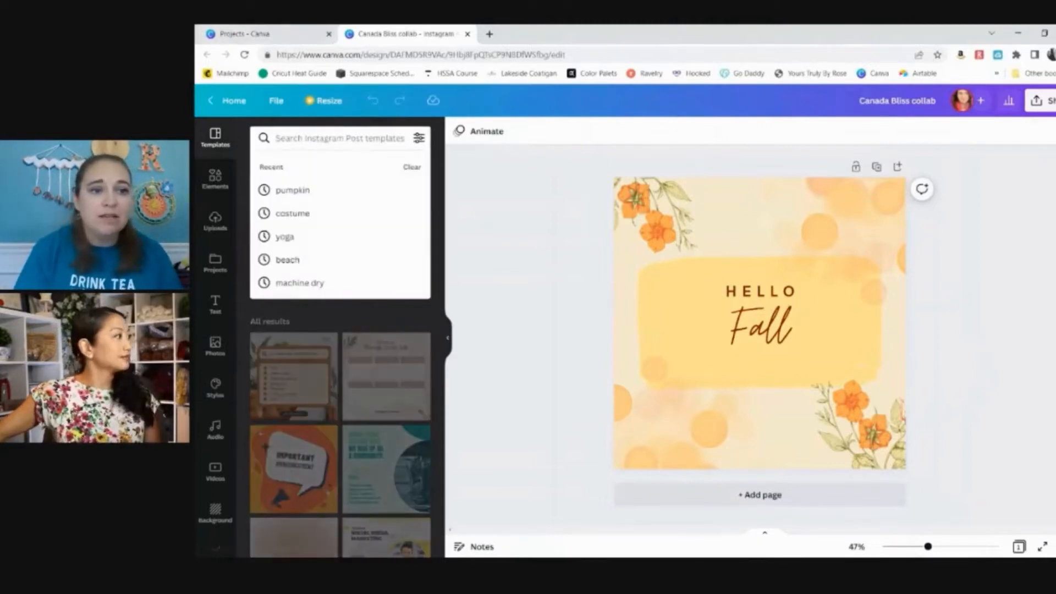
pyautogui.click(520, 247)
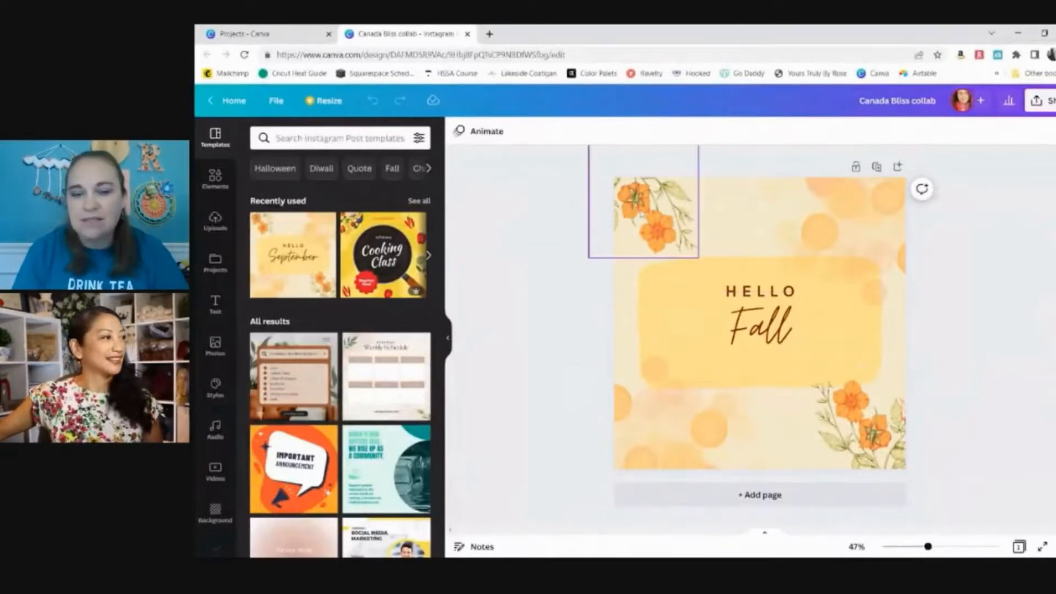
# Step: Delete the two orange flower images from the design's upper-left and lower-right corners
pyautogui.click(643, 220)
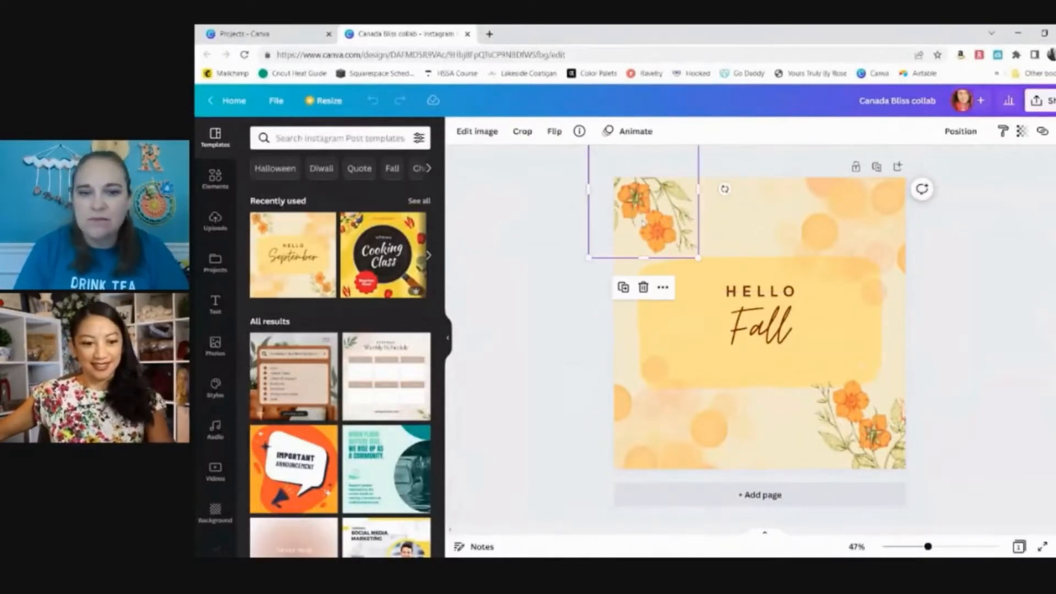
pyautogui.press('Delete')
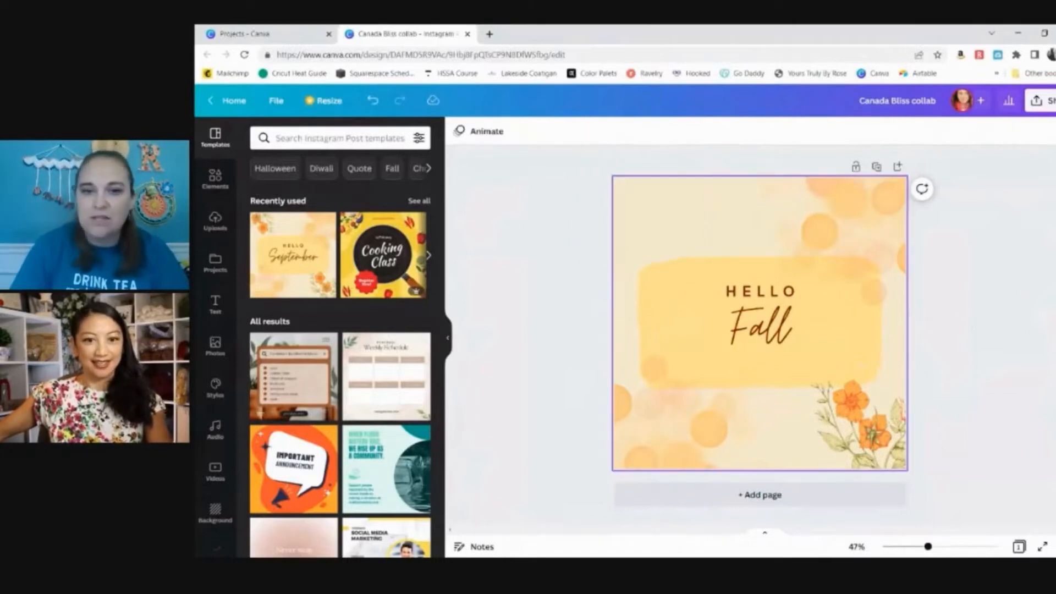
pyautogui.click(877, 481)
pyautogui.press('Delete')
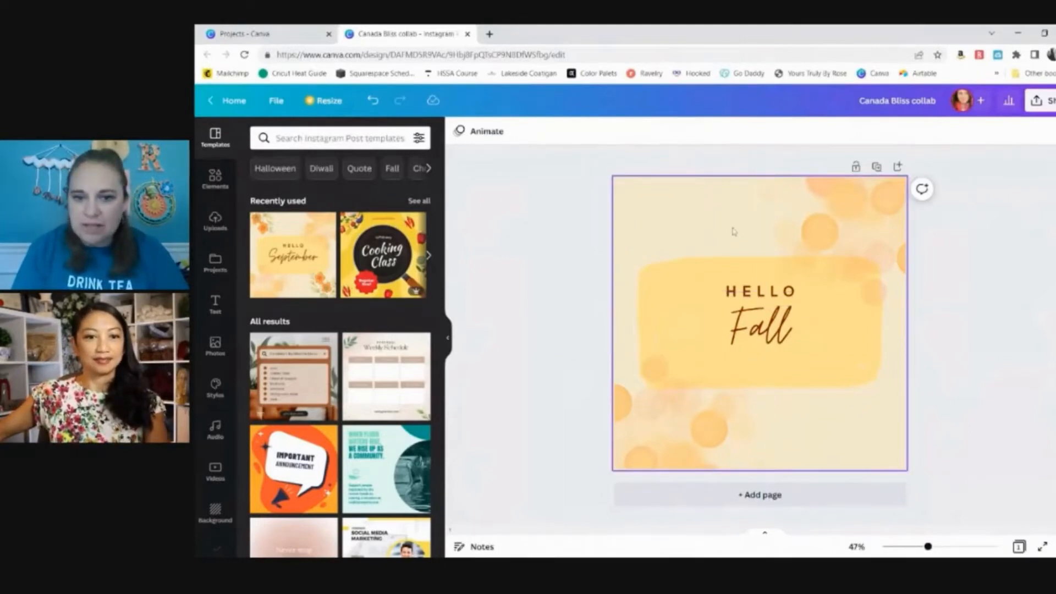
# Step: Shift the orange watercolor circle images slightly in the design's upper-right and lower-left corners
pyautogui.moveTo(821, 220)
pyautogui.mouseDown()
pyautogui.moveTo(812, 244)
pyautogui.moveTo(763, 279)
pyautogui.moveTo(803, 290)
pyautogui.moveTo(821, 225)
pyautogui.mouseUp()
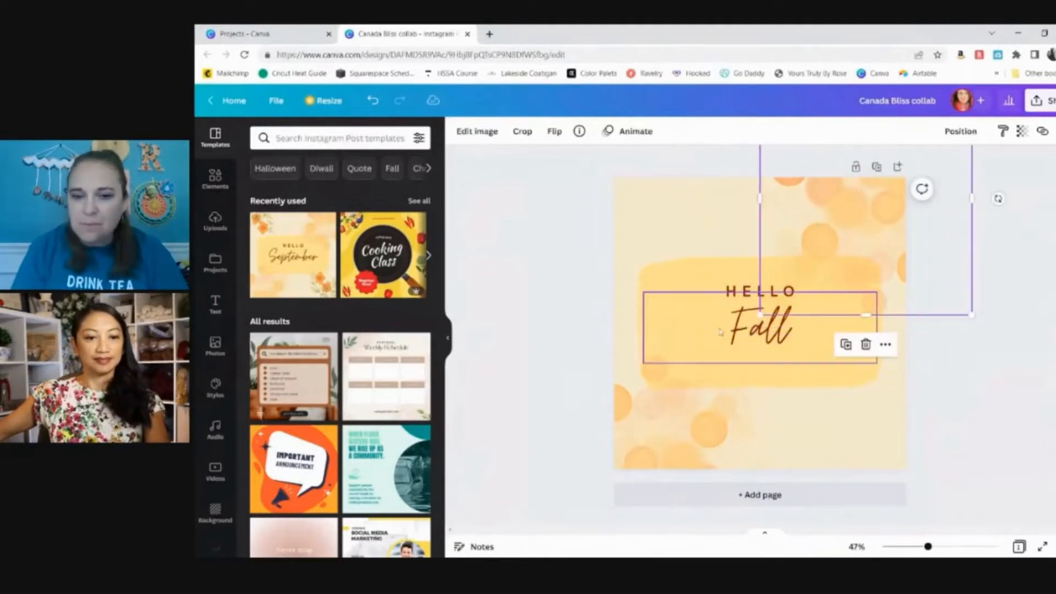
pyautogui.moveTo(885, 176); pyautogui.dragTo(684, 427)
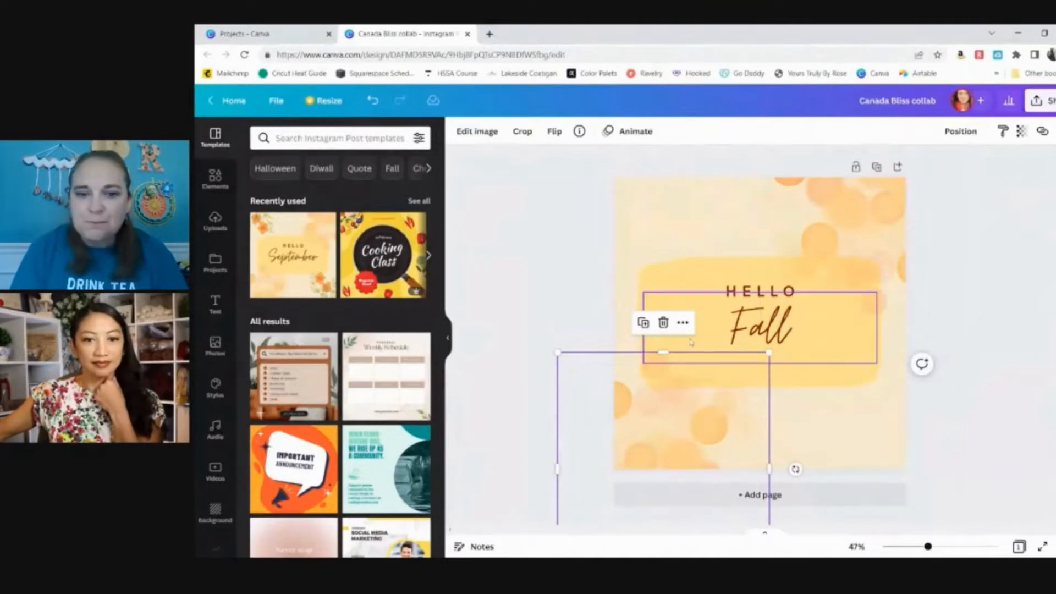
# Step: Nudge the HELLO text straight up until it sits above the yellow shape
pyautogui.click(746, 288)
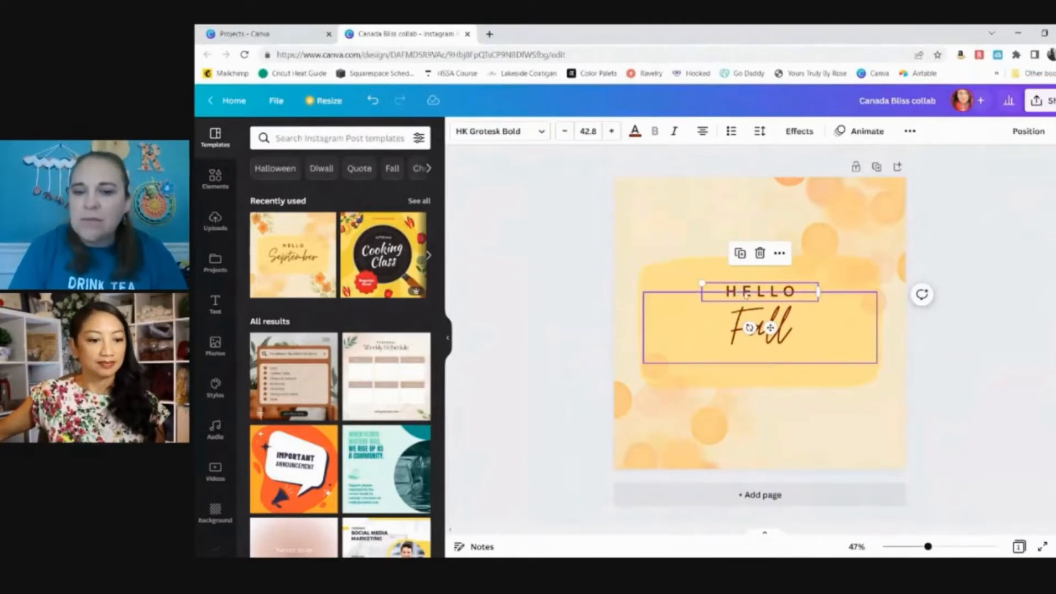
pyautogui.click(742, 280)
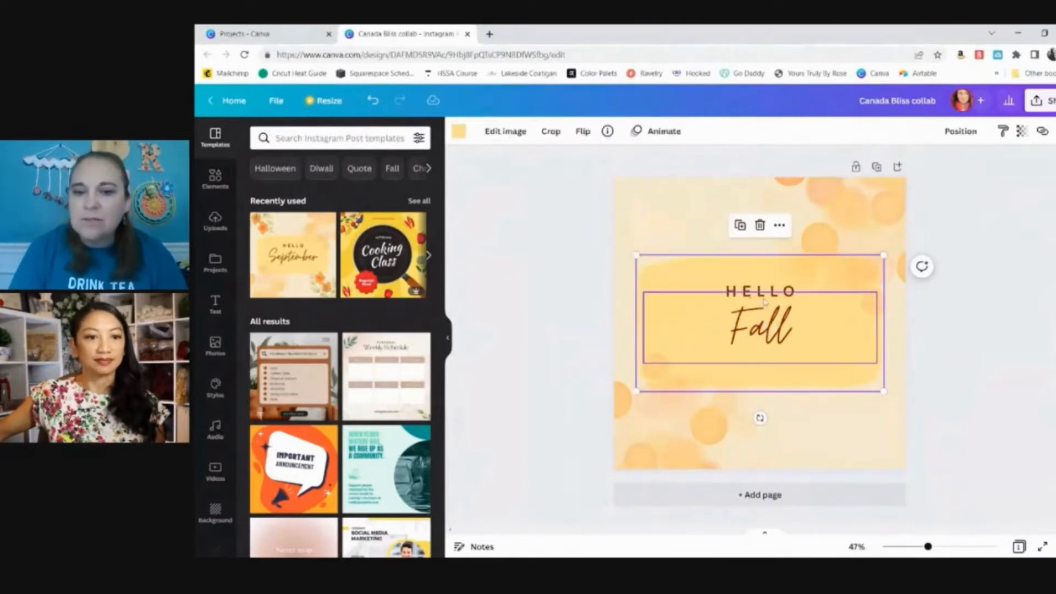
pyautogui.click(746, 287)
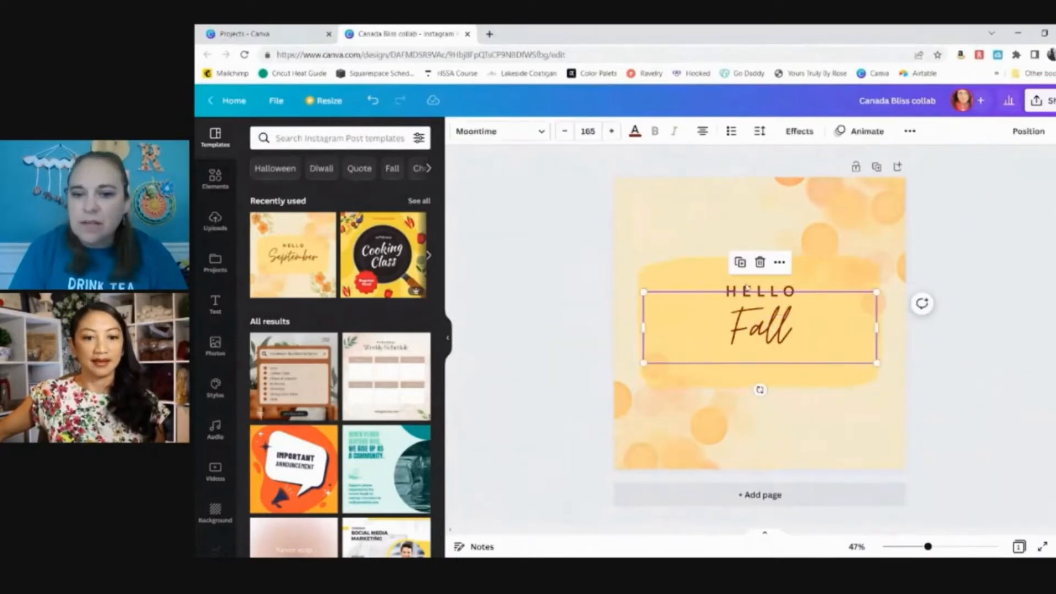
pyautogui.click(751, 330)
pyautogui.click(738, 285)
pyautogui.click(736, 284)
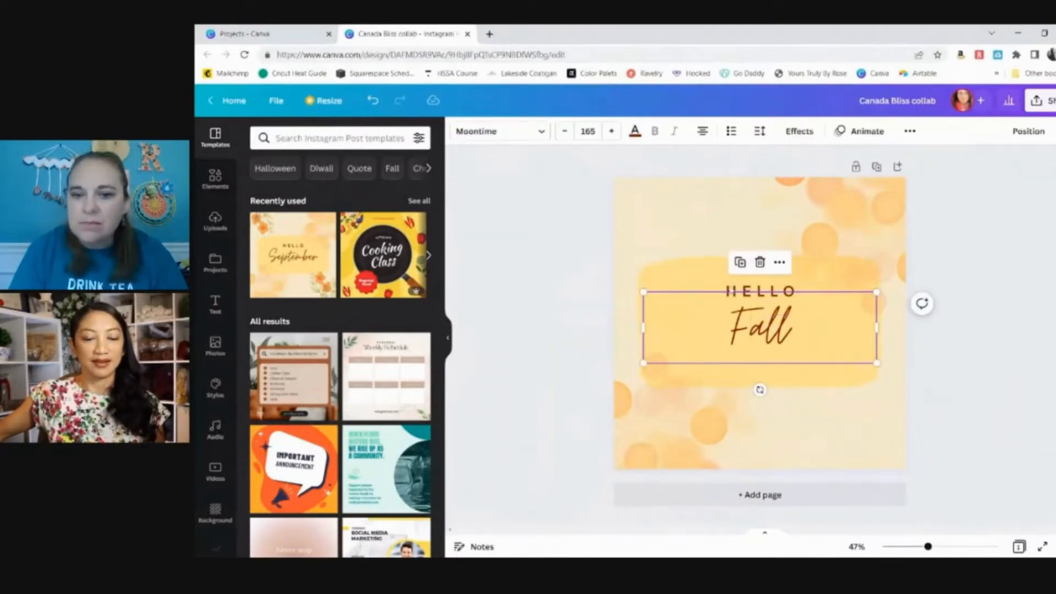
pyautogui.click(733, 285)
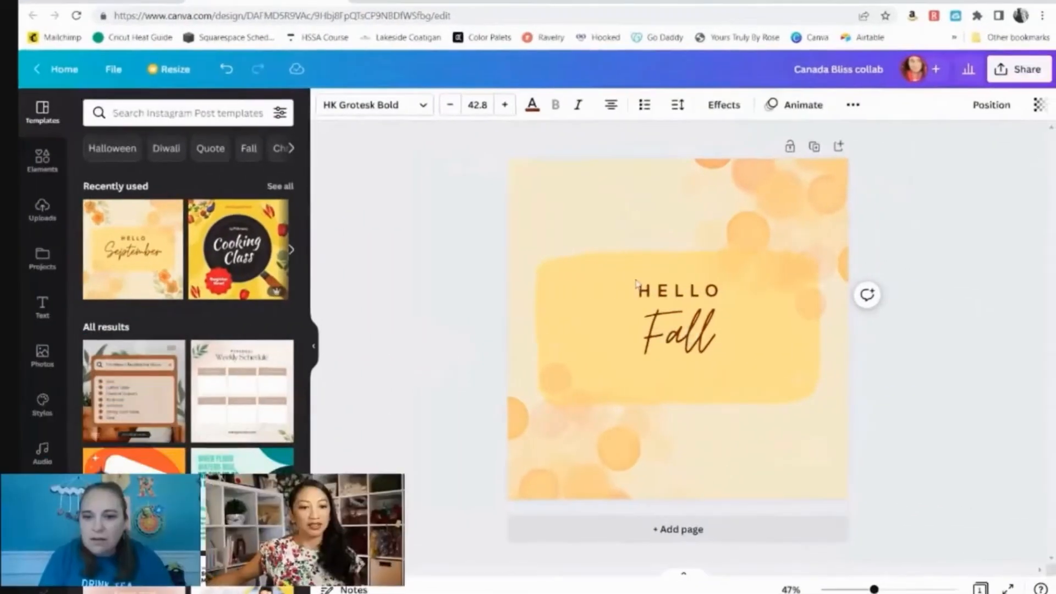
pyautogui.press('Up')
pyautogui.press('Up')
pyautogui.press('Up')
pyautogui.press('Up')
pyautogui.press('Up')
pyautogui.press('Up')
pyautogui.press('Up')
pyautogui.press('Up')
pyautogui.press('Up')
pyautogui.press('Up')
pyautogui.press('Up')
pyautogui.press('Up')
pyautogui.press('Up')
pyautogui.press('Up')
pyautogui.press('Up')
pyautogui.press('Up')
pyautogui.press('Up')
pyautogui.press('Up')
pyautogui.press('Up')
pyautogui.press('Up')
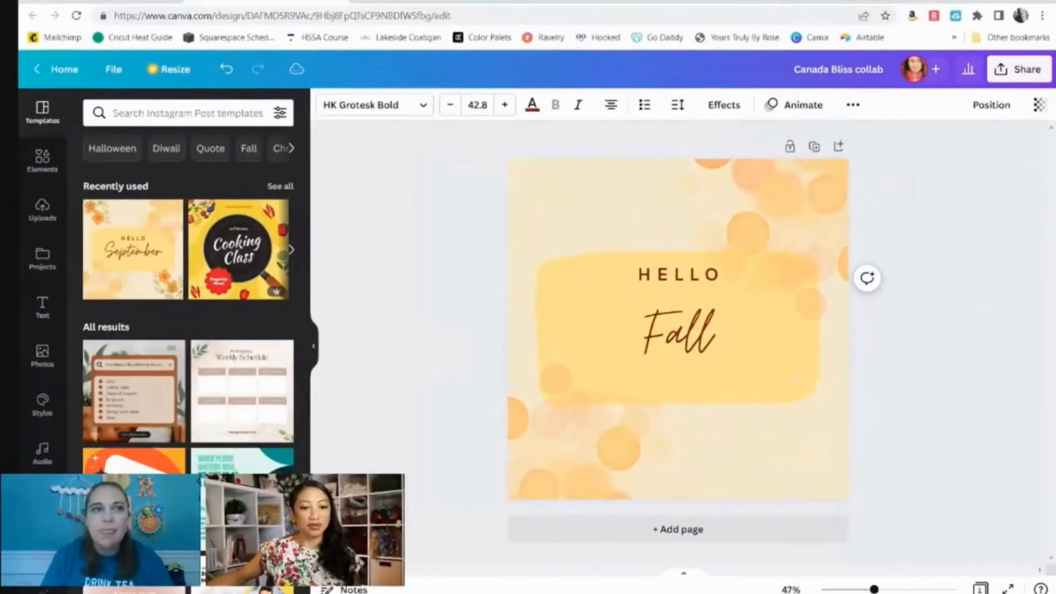
pyautogui.press('Up')
pyautogui.press('Up')
pyautogui.press('Up')
pyautogui.press('Up')
pyautogui.press('Up')
pyautogui.press('Up')
pyautogui.press('Up')
pyautogui.press('Up')
pyautogui.press('Up')
pyautogui.press('Up')
pyautogui.press('Up')
pyautogui.press('Up')
pyautogui.press('Up')
pyautogui.press('Up')
pyautogui.press('Up')
pyautogui.press('Up')
pyautogui.press('Up')
pyautogui.press('Up')
pyautogui.press('Up')
pyautogui.press('Up')
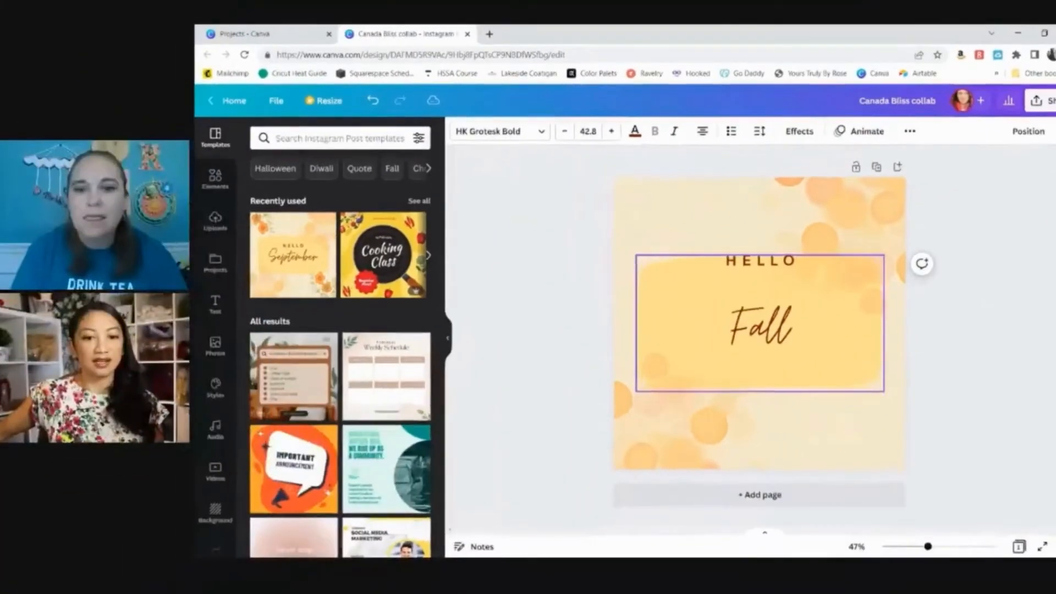
pyautogui.press('Up')
pyautogui.press('Up')
pyautogui.press('Up')
pyautogui.press('Up')
pyautogui.press('Up')
pyautogui.press('Up')
pyautogui.press('Up')
pyautogui.press('Up')
pyautogui.press('Up')
pyautogui.press('Up')
pyautogui.press('Up')
pyautogui.press('Up')
pyautogui.press('Up')
pyautogui.press('Up')
pyautogui.press('Up')
pyautogui.press('Up')
pyautogui.press('Up')
pyautogui.press('Up')
pyautogui.press('Up')
pyautogui.press('Up')
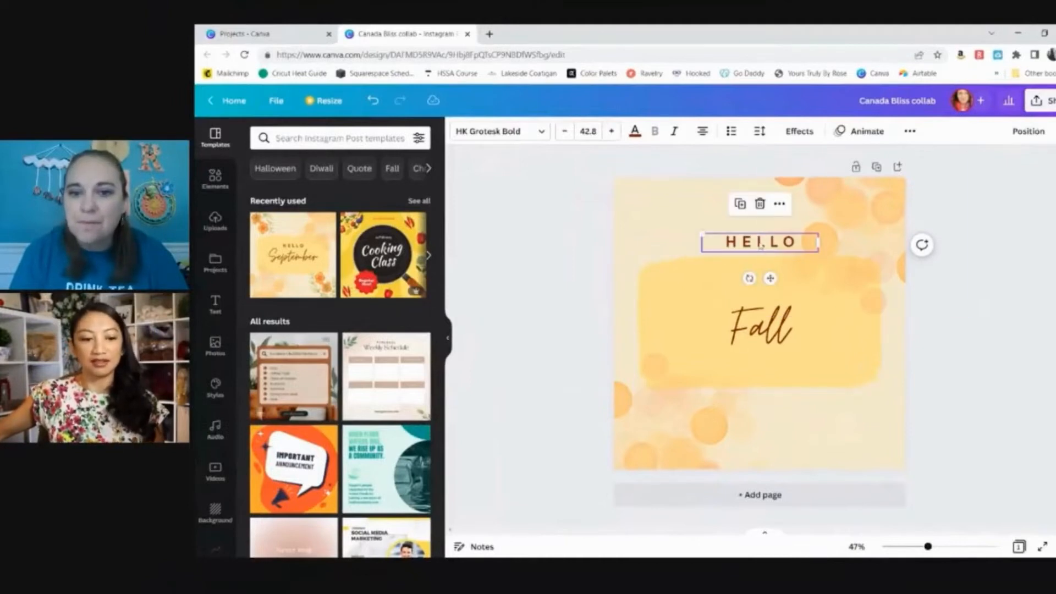
# Step: Move the HELLO text to the design's upper-right corner and change its wording to "JUST IN TIME FOR FALL!"
pyautogui.moveTo(765, 249); pyautogui.dragTo(837, 197)
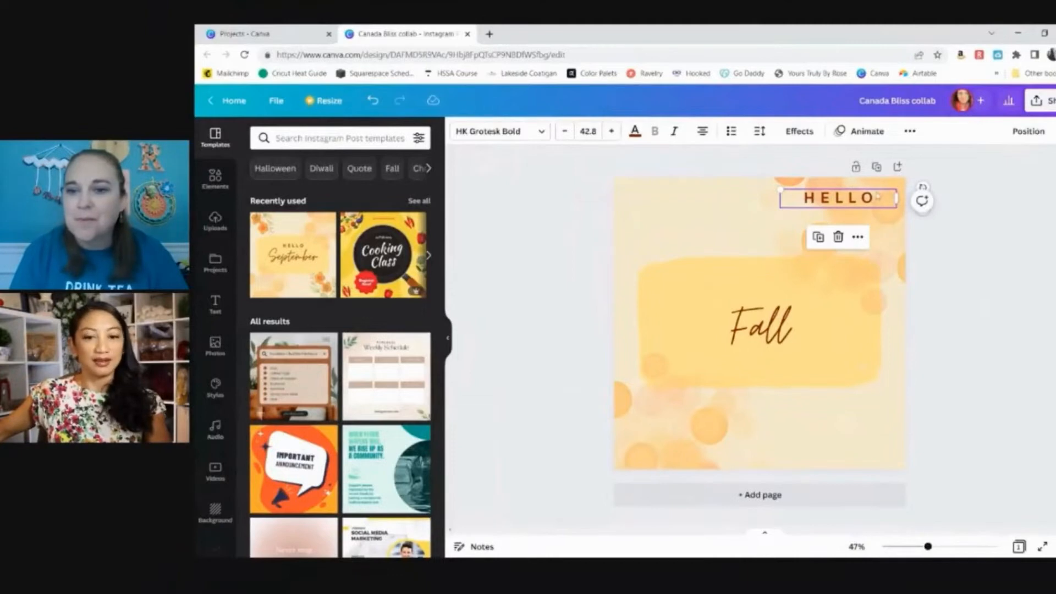
pyautogui.moveTo(805, 208); pyautogui.dragTo(812, 207)
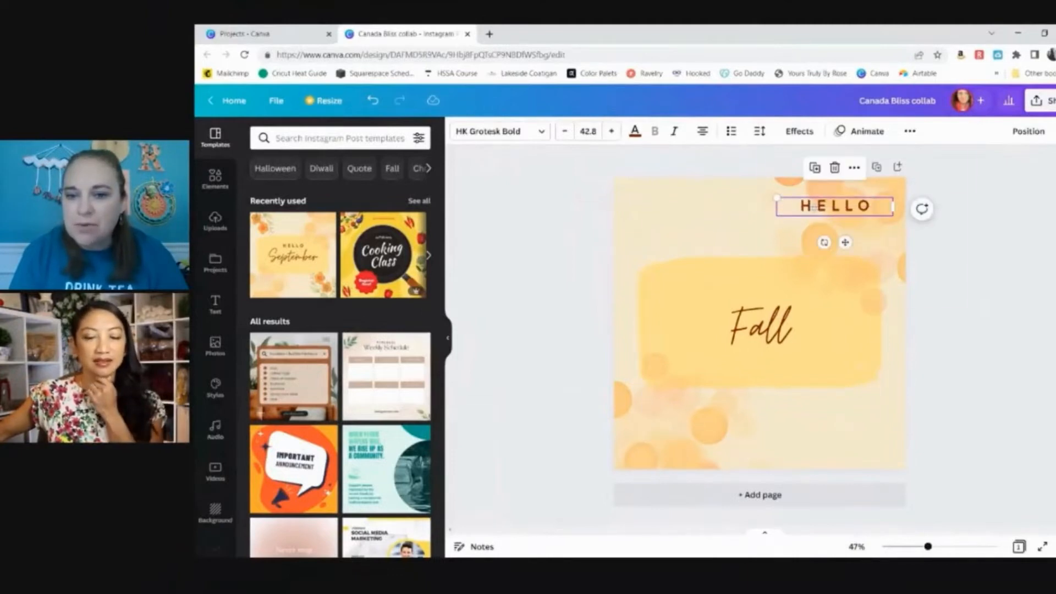
pyautogui.doubleClick(848, 208)
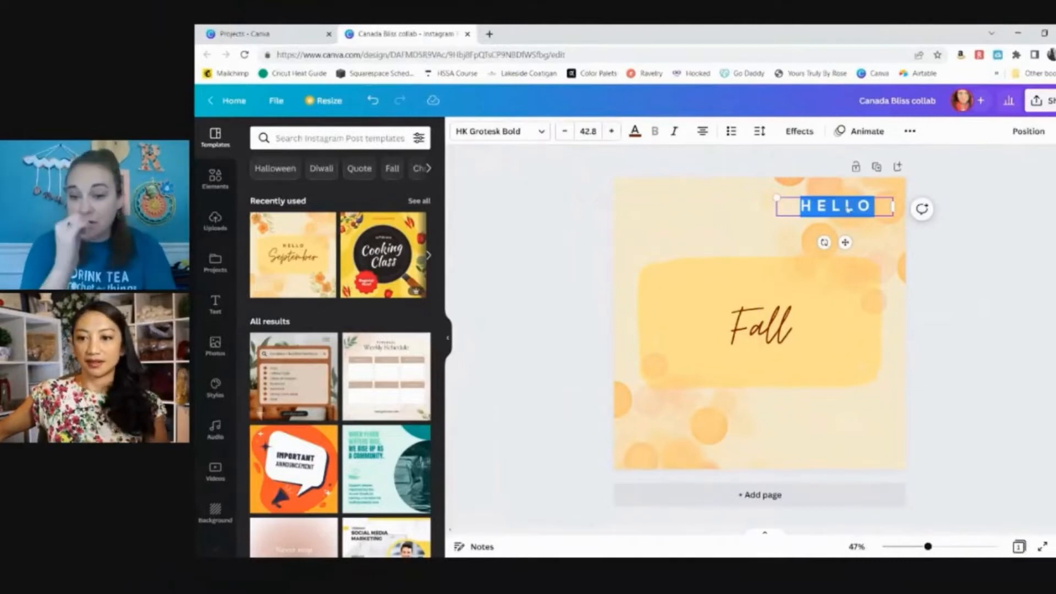
pyautogui.write('J')
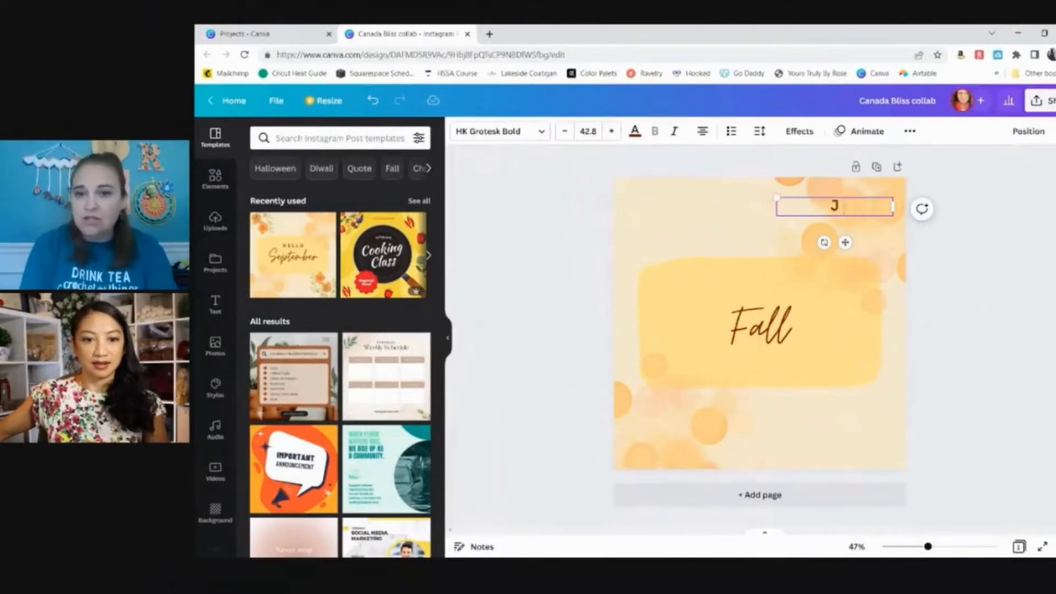
pyautogui.write('UST IN TIE')
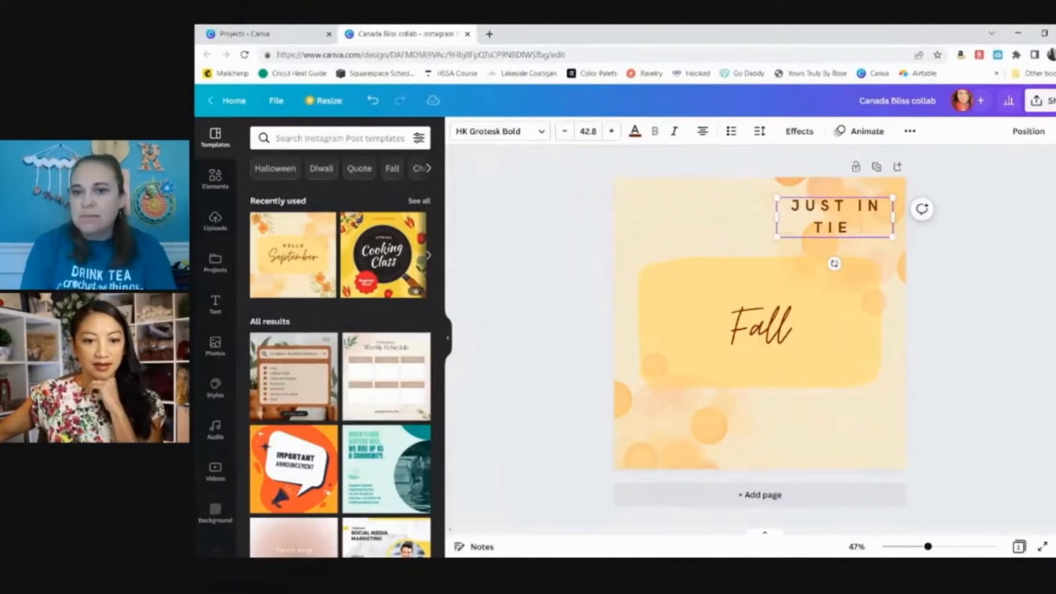
pyautogui.press('BackSpace')
pyautogui.write('ME FOR F')
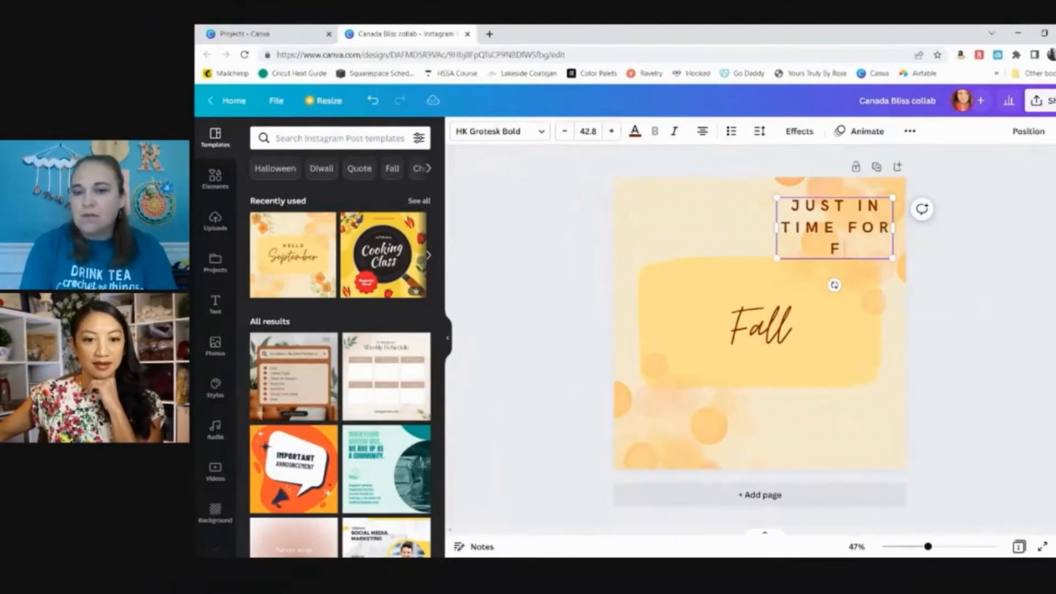
pyautogui.write('ALL!')
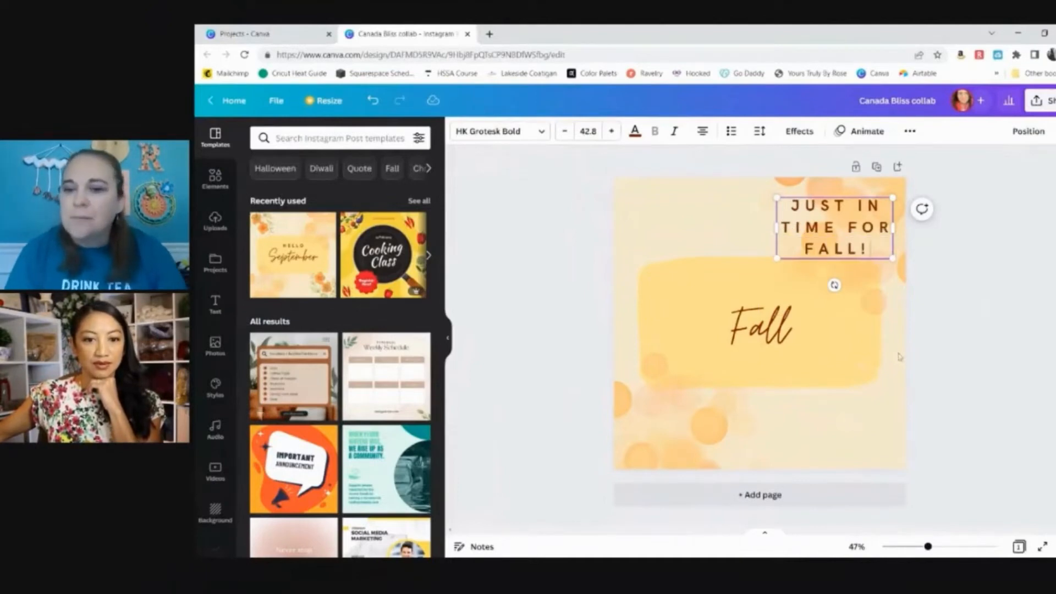
pyautogui.click(943, 335)
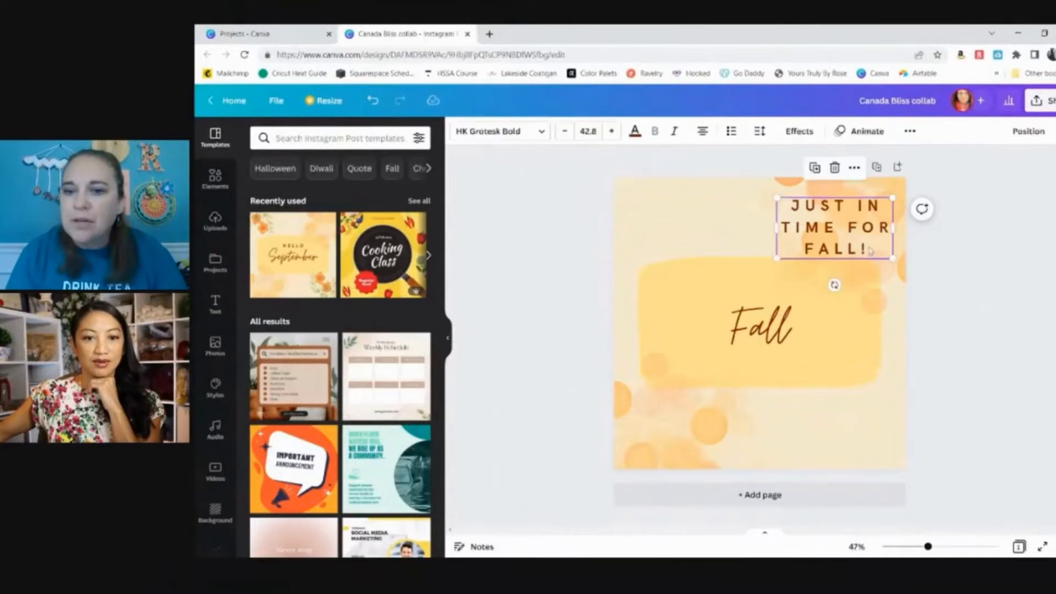
pyautogui.moveTo(868, 247); pyautogui.dragTo(859, 240)
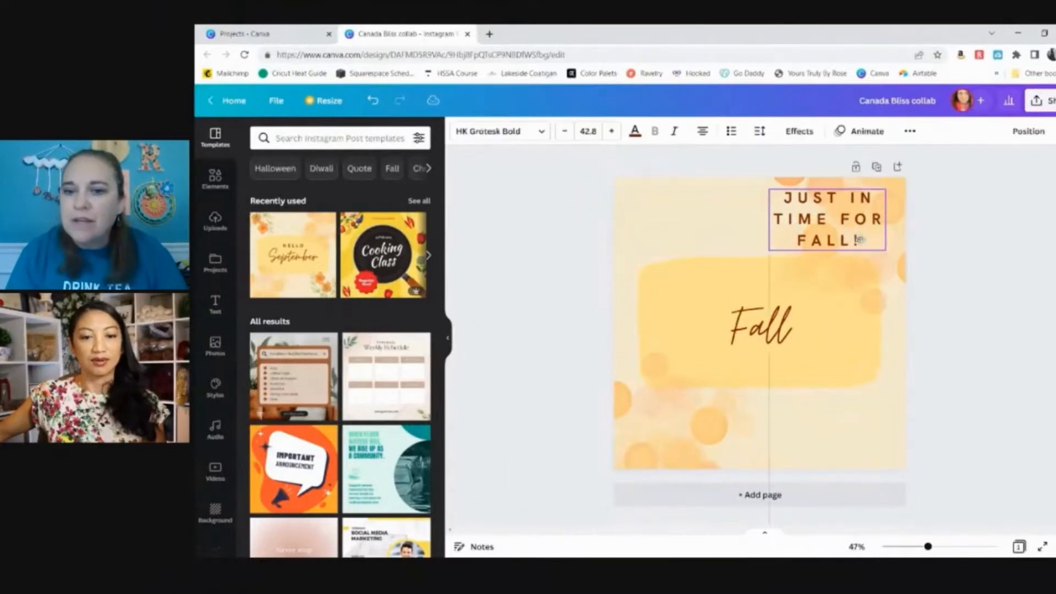
# Step: Replace the script text "Fall" with "Honey Badger" and "Collection" on two lines
pyautogui.click(758, 337)
pyautogui.press('BackSpace')
pyautogui.press('BackSpace')
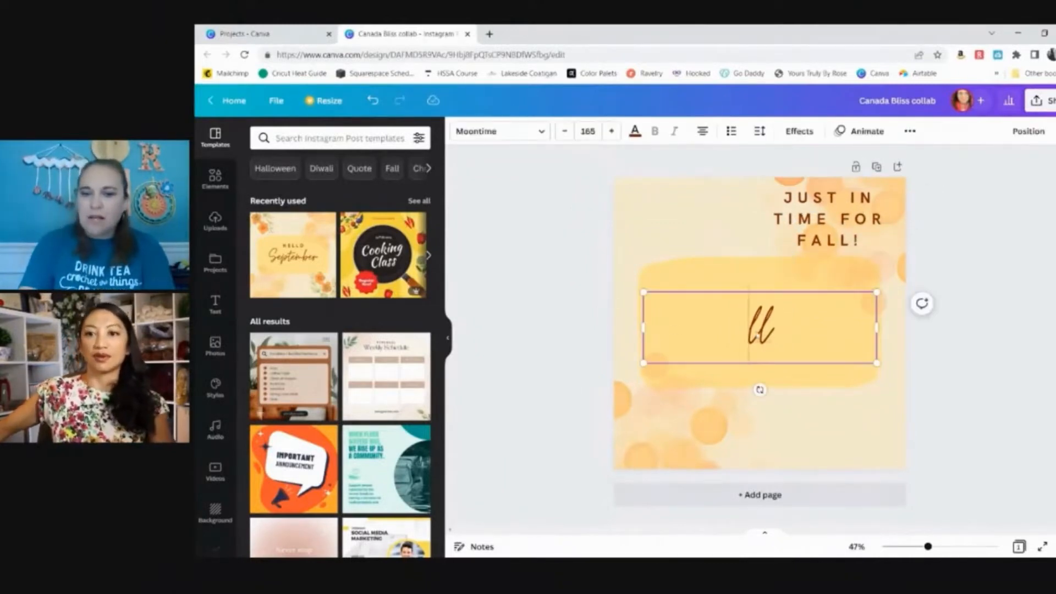
pyautogui.press('Delete')
pyautogui.press('Delete')
pyautogui.write('Honey Badger')
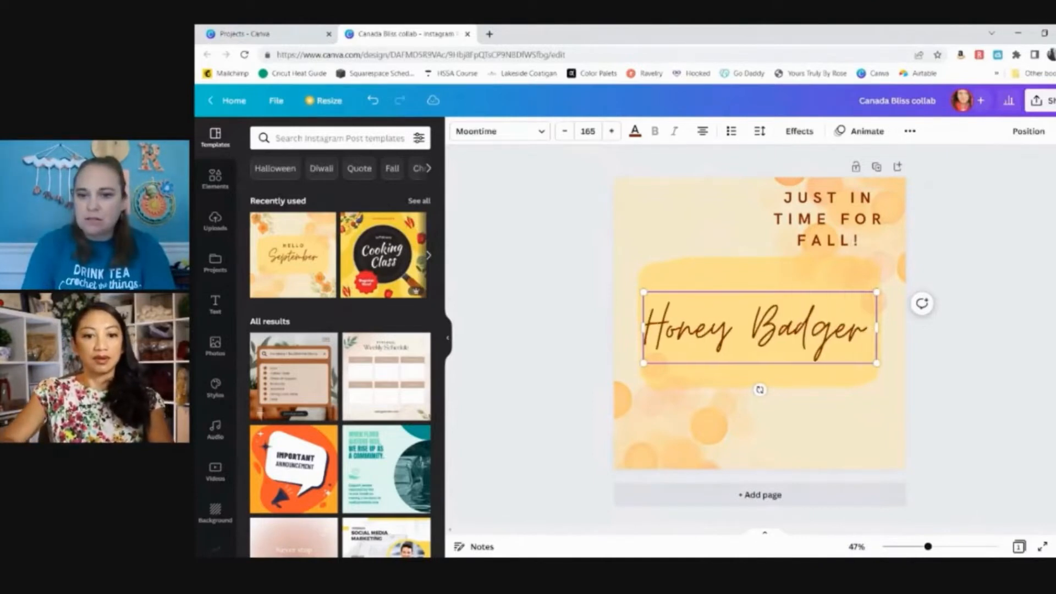
pyautogui.press('Return')
pyautogui.write('Collection')
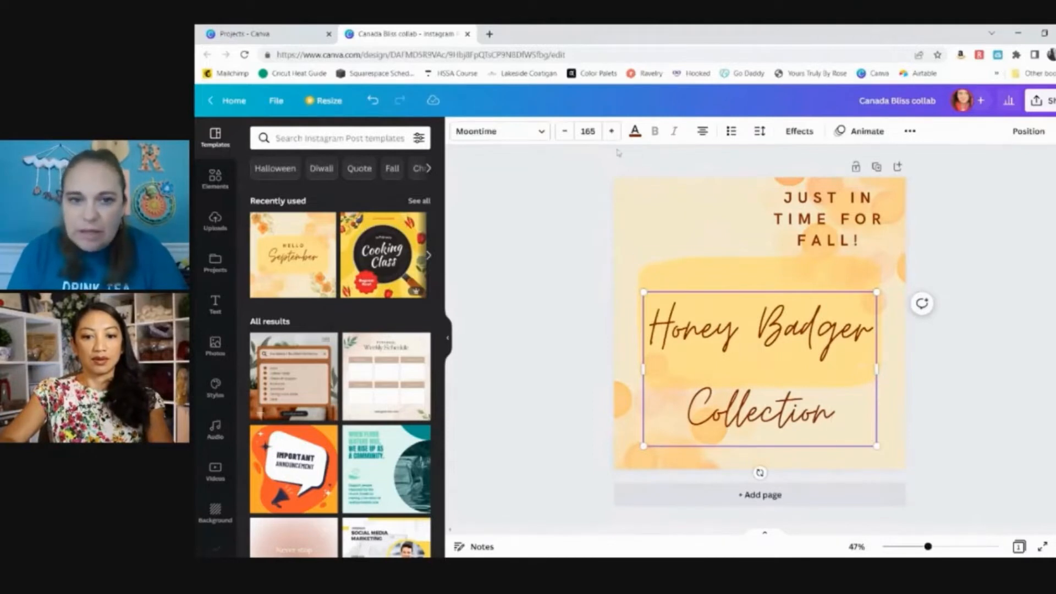
# Step: Reduce the font size of the Honey Badger Collection text, trying 75 and settling on 100
pyautogui.click(588, 131)
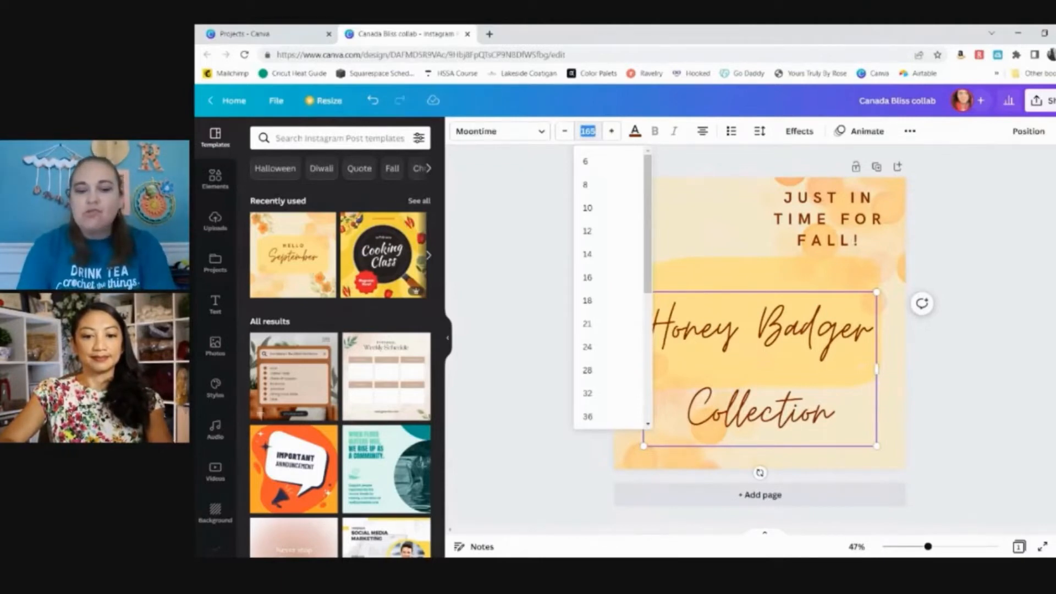
pyautogui.write('75')
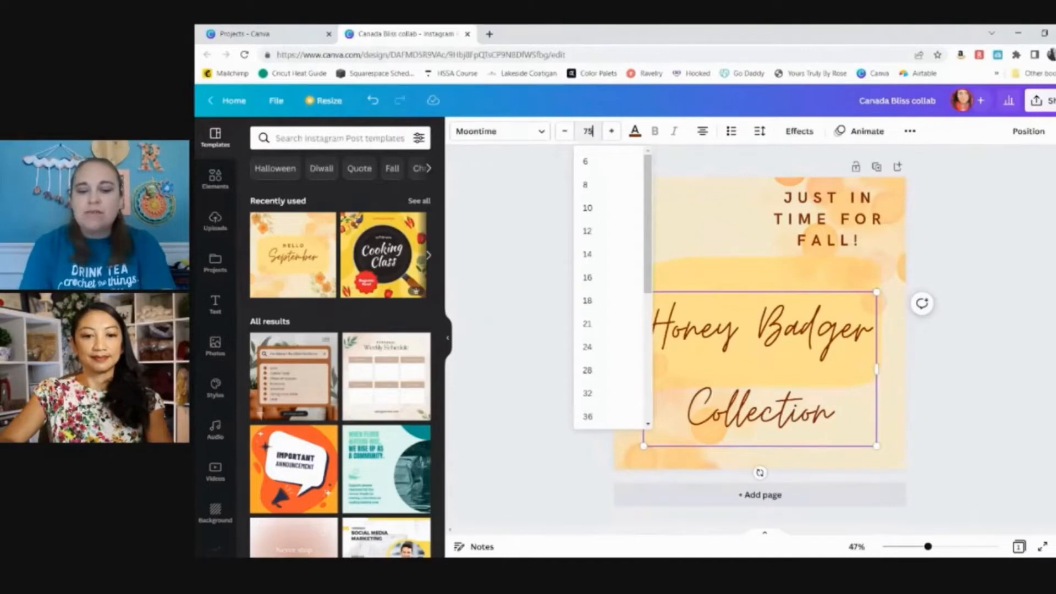
pyautogui.press('Return')
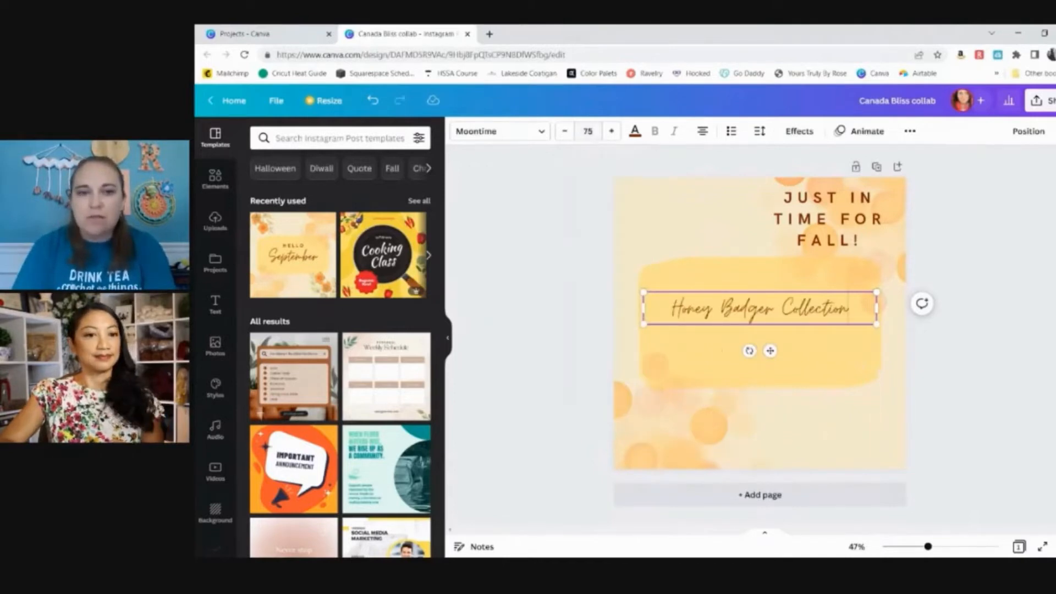
pyautogui.click(588, 131)
pyautogui.write('100')
pyautogui.press('Return')
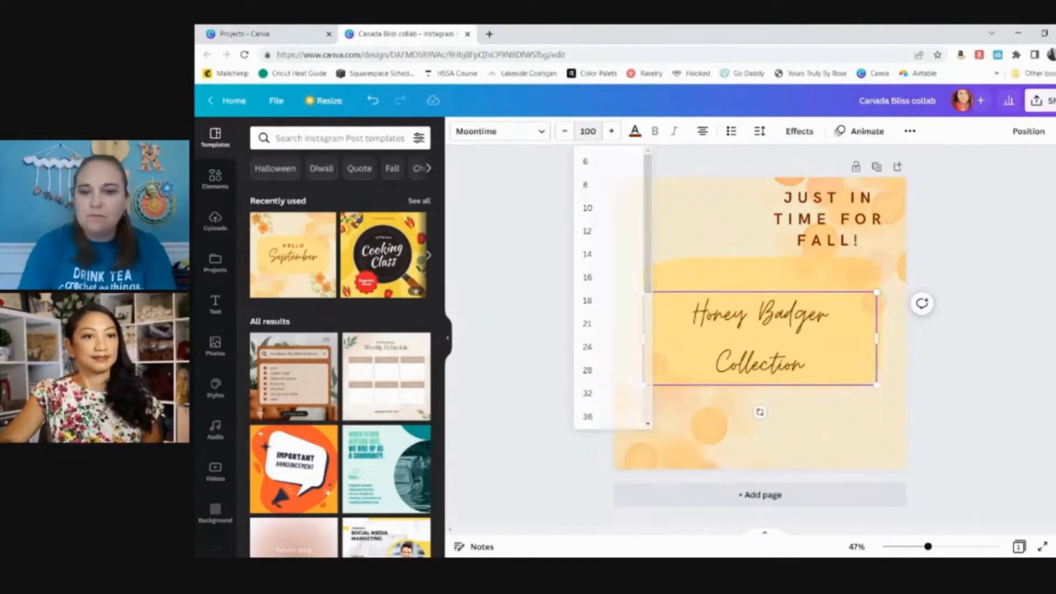
# Step: Try font size 150 on the Honey Badger Collection text, and return it to 100
pyautogui.click(587, 131)
pyautogui.write('1')
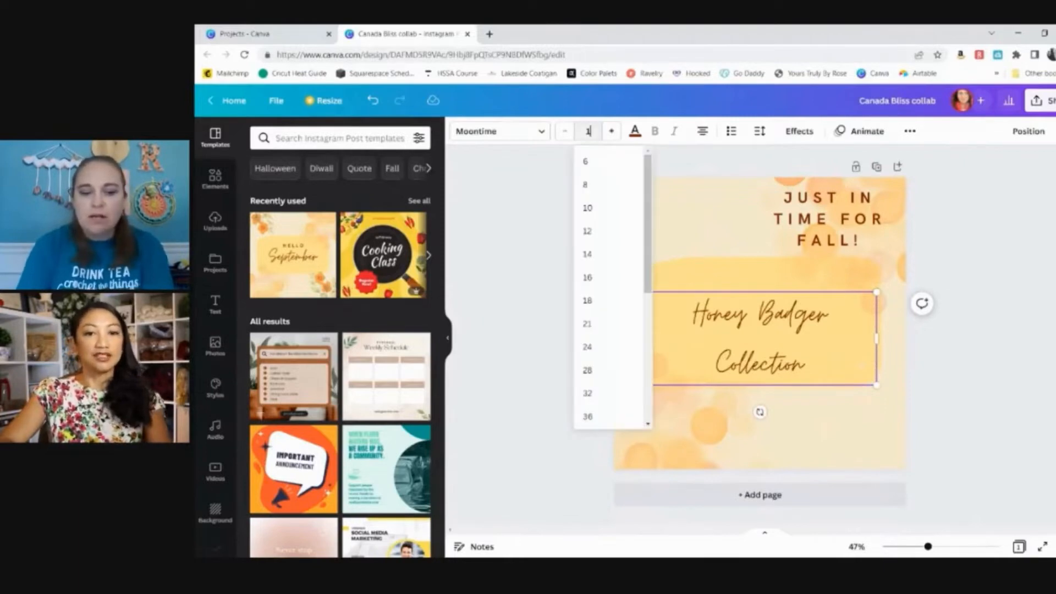
pyautogui.write('50')
pyautogui.press('Return')
pyautogui.click(588, 131)
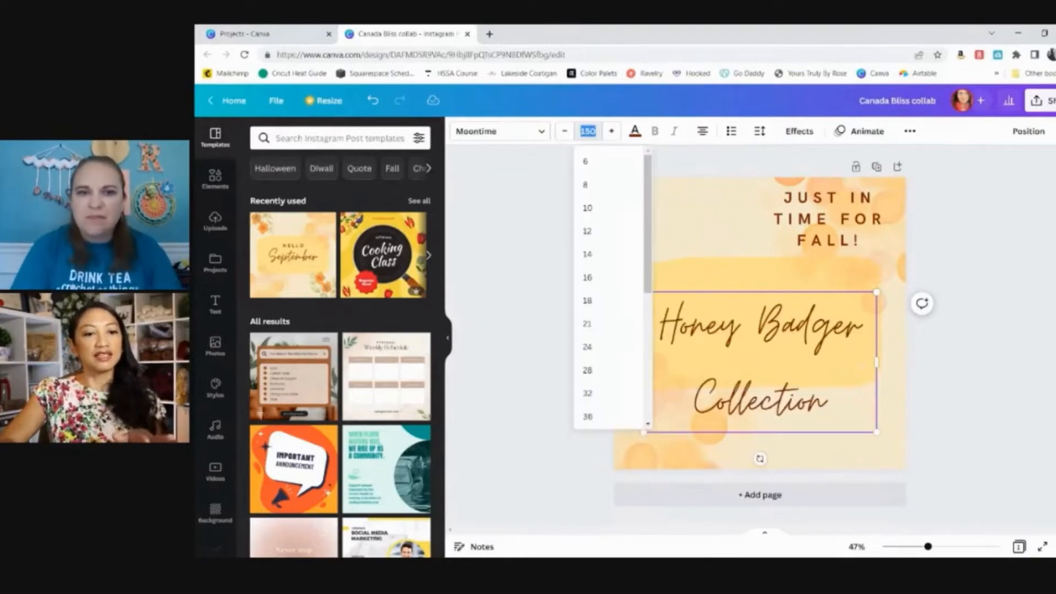
pyautogui.write('100')
pyautogui.press('Return')
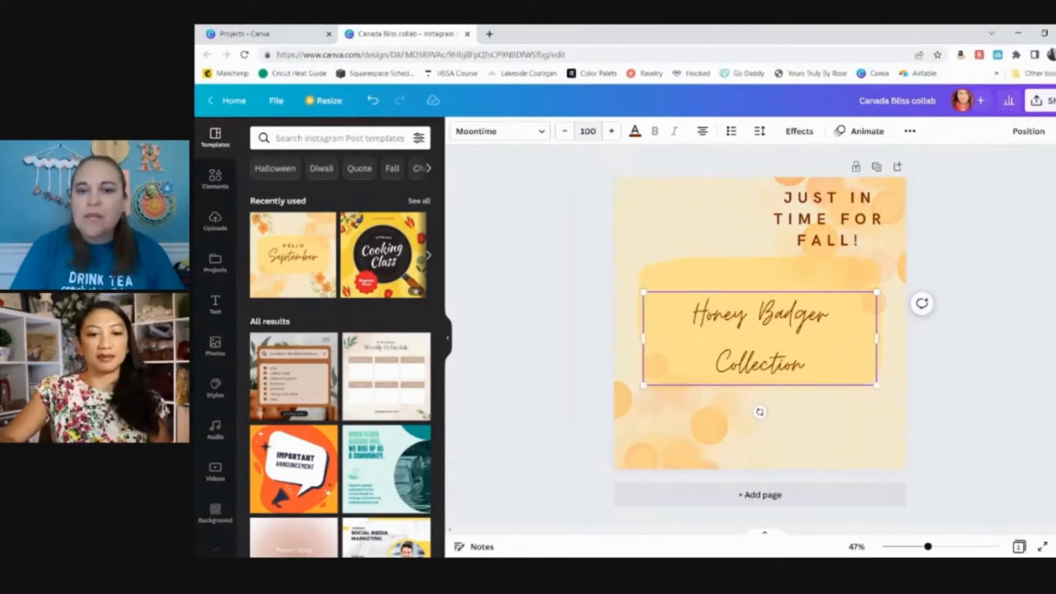
# Step: Move the Honey Badger Collection text straight up so it sits in the upper part of the yellow shape
pyautogui.click(997, 391)
pyautogui.click(843, 355)
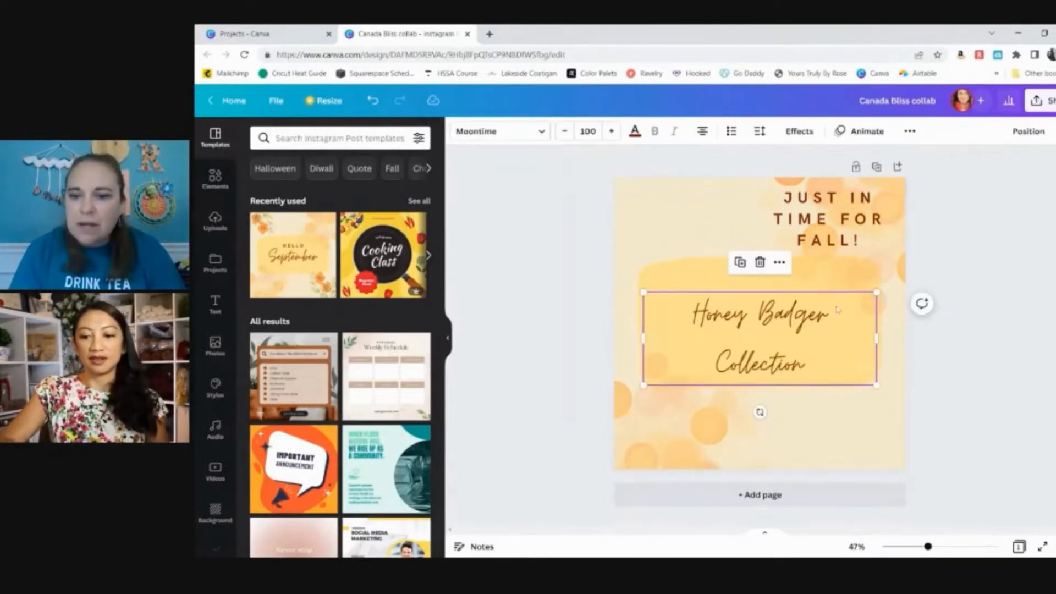
pyautogui.press('Up')
pyautogui.press('Up')
pyautogui.press('Up')
pyautogui.press('Up')
pyautogui.press('Up')
pyautogui.press('Up')
pyautogui.press('Up')
pyautogui.press('Up')
pyautogui.press('Up')
pyautogui.press('Up')
pyautogui.press('Up')
pyautogui.press('Up')
pyautogui.press('Up')
pyautogui.press('Up')
pyautogui.press('Up')
pyautogui.press('Up')
pyautogui.press('Up')
pyautogui.press('Up')
pyautogui.press('Up')
pyautogui.press('Up')
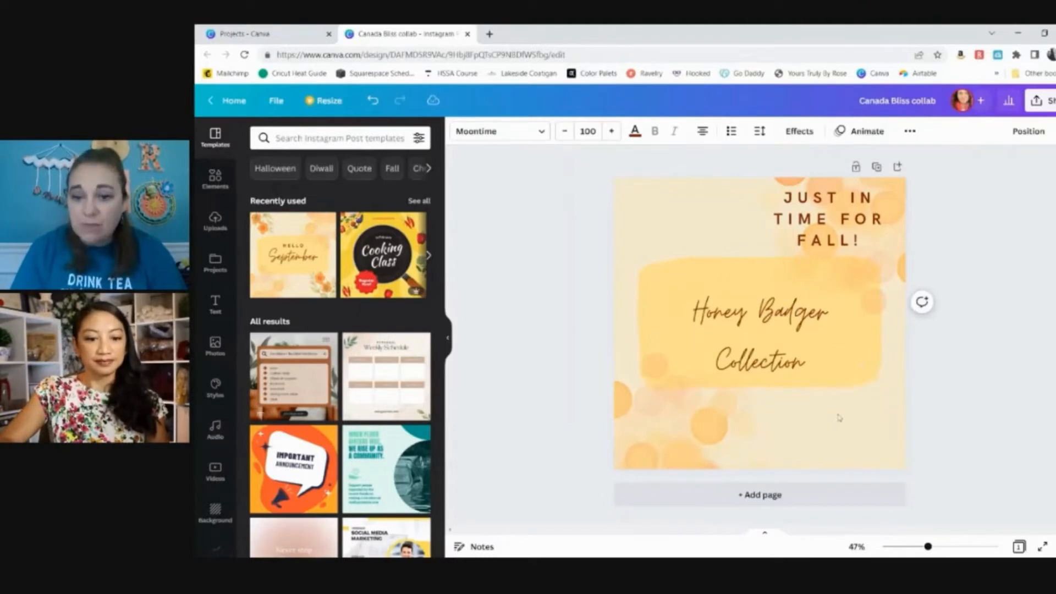
pyautogui.press('Up')
pyautogui.press('Up')
pyautogui.press('Up')
pyautogui.press('Up')
pyautogui.press('Up')
pyautogui.press('Up')
pyautogui.press('Up')
pyautogui.press('Up')
pyautogui.press('Up')
pyautogui.press('Up')
pyautogui.press('Up')
pyautogui.press('Up')
pyautogui.press('Up')
pyautogui.press('Up')
pyautogui.press('Up')
pyautogui.press('Up')
pyautogui.press('Up')
pyautogui.press('Up')
pyautogui.press('Up')
pyautogui.press('Up')
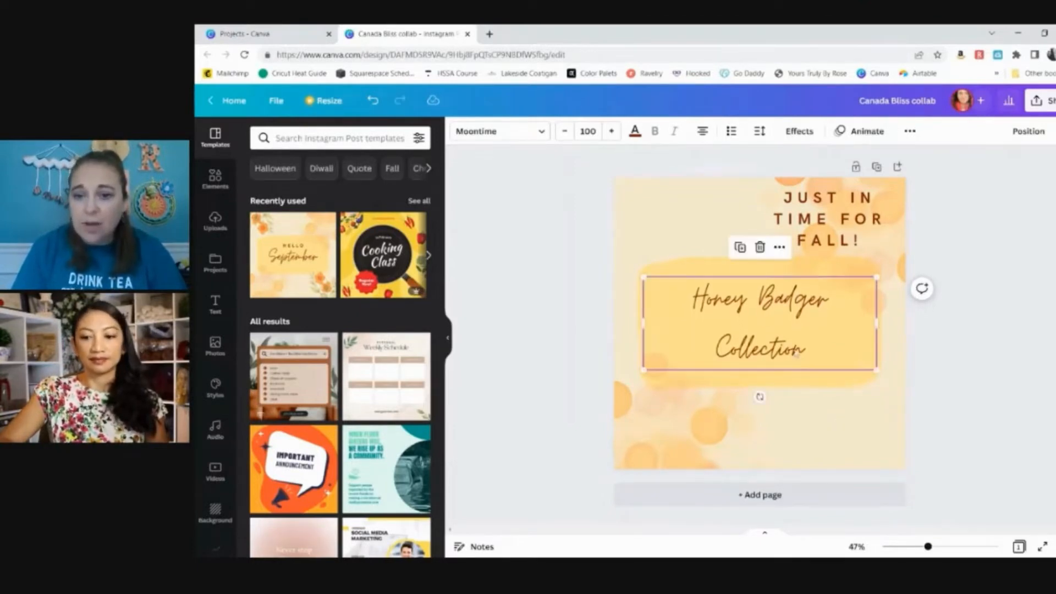
pyautogui.moveTo(800, 361); pyautogui.dragTo(800, 353)
pyautogui.click(876, 432)
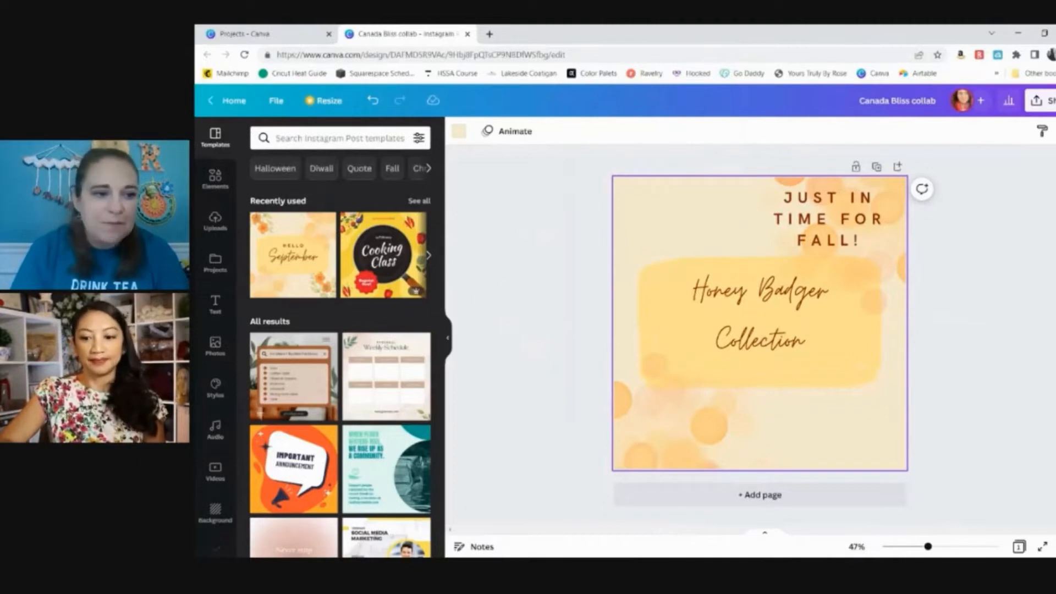
# Step: Add the uploaded photo of the speckled crocheted piece with a wooden button and place it in the design's lower-right corner
pyautogui.click(215, 221)
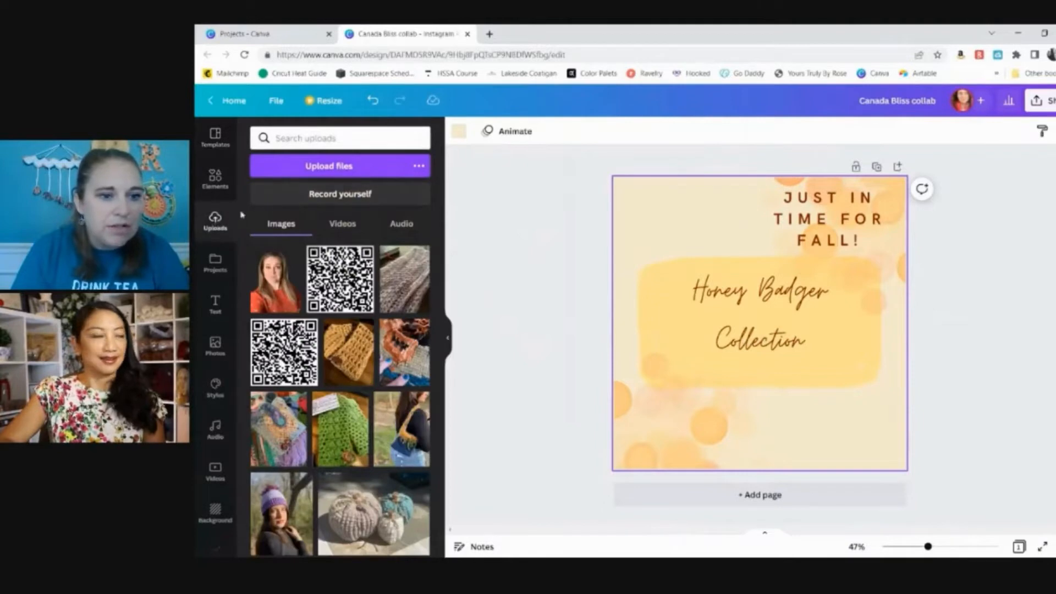
pyautogui.scroll(-2, 353, 391)
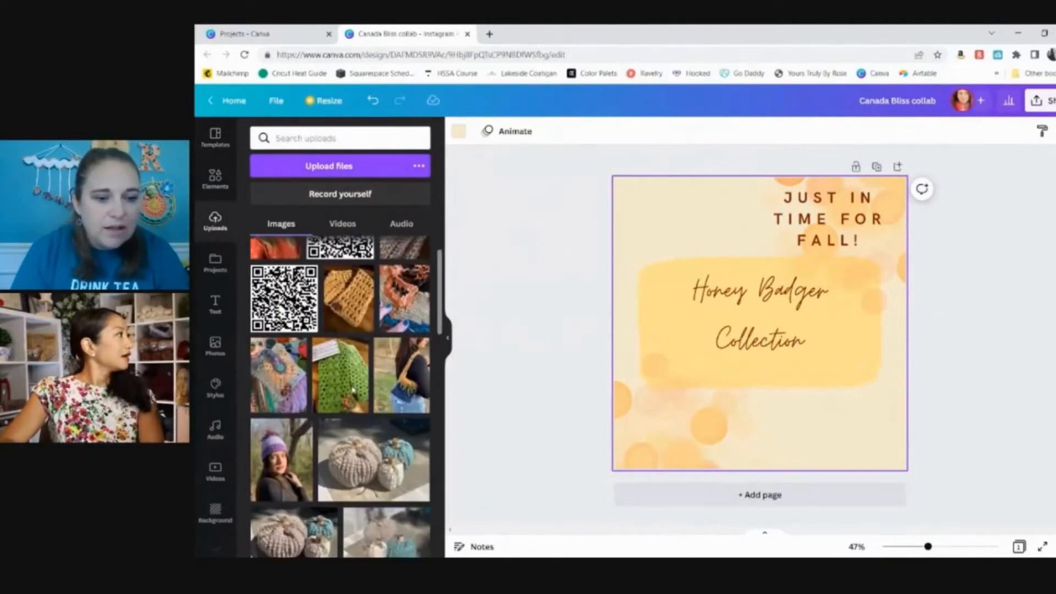
pyautogui.scroll(-3, 352, 390)
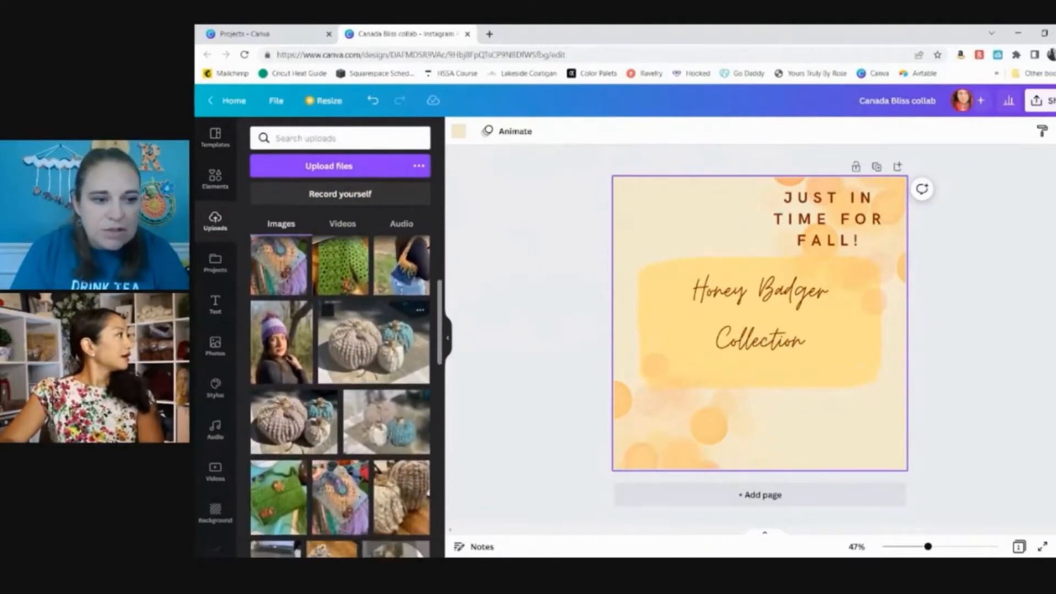
pyautogui.scroll(5, 340, 396)
pyautogui.scroll(-2, 340, 396)
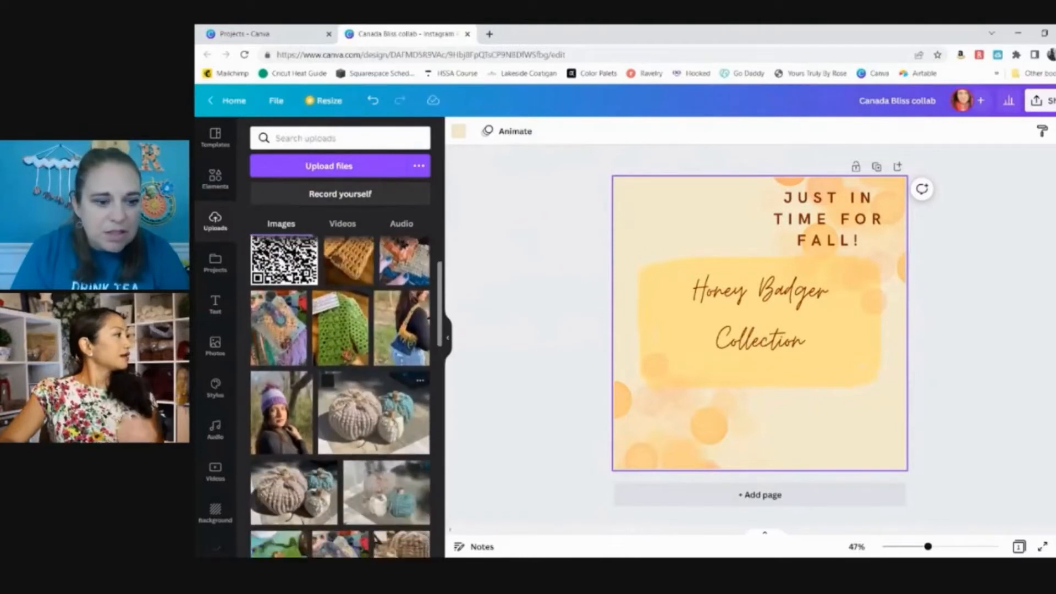
pyautogui.scroll(-10, 340, 396)
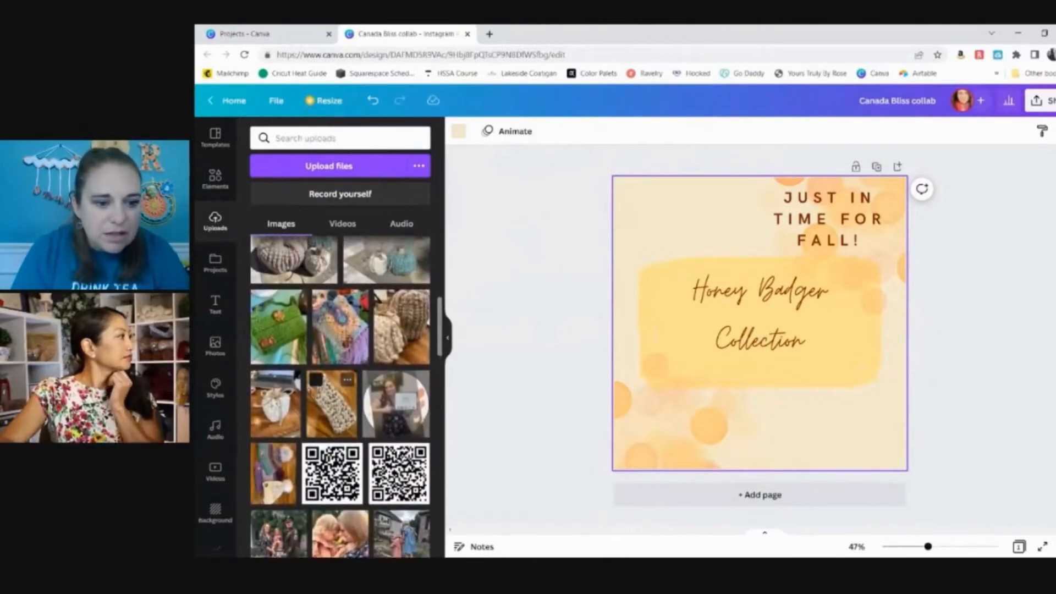
pyautogui.scroll(2, 349, 477)
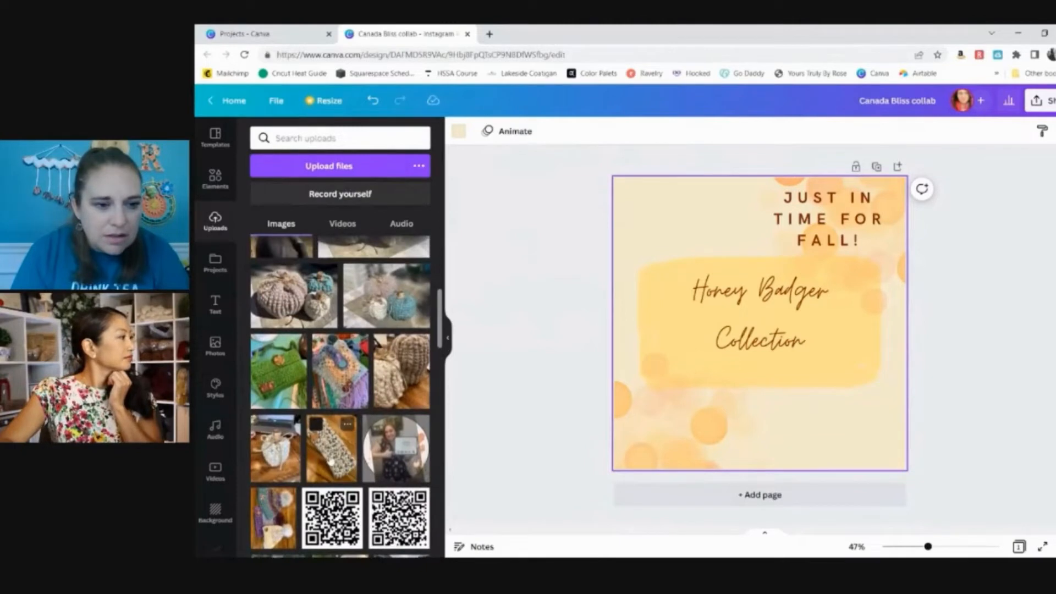
pyautogui.click(331, 460)
pyautogui.moveTo(805, 406); pyautogui.dragTo(870, 441)
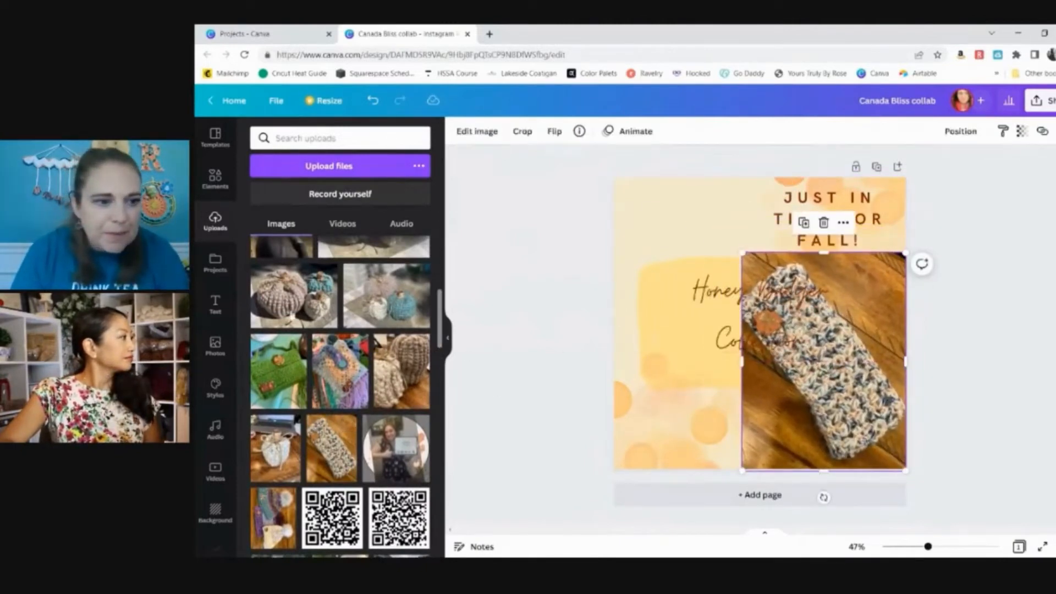
# Step: Find the photo of the woman in a crocheted headband in the YTBR folder and place it in the design's upper-left corner
pyautogui.scroll(10, 288, 312)
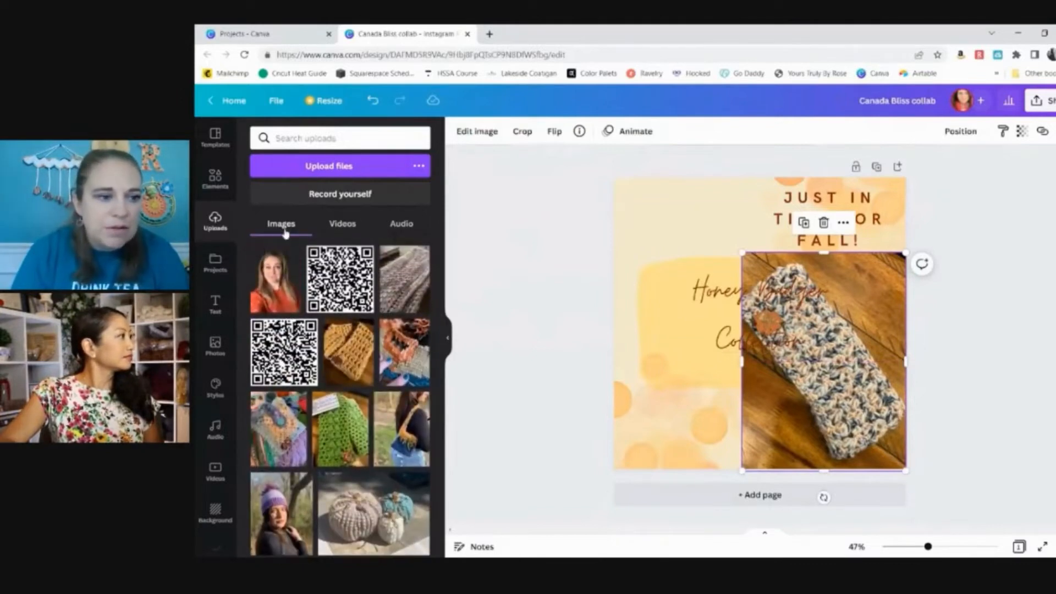
pyautogui.scroll(-1, 220, 461)
pyautogui.scroll(-4, 220, 461)
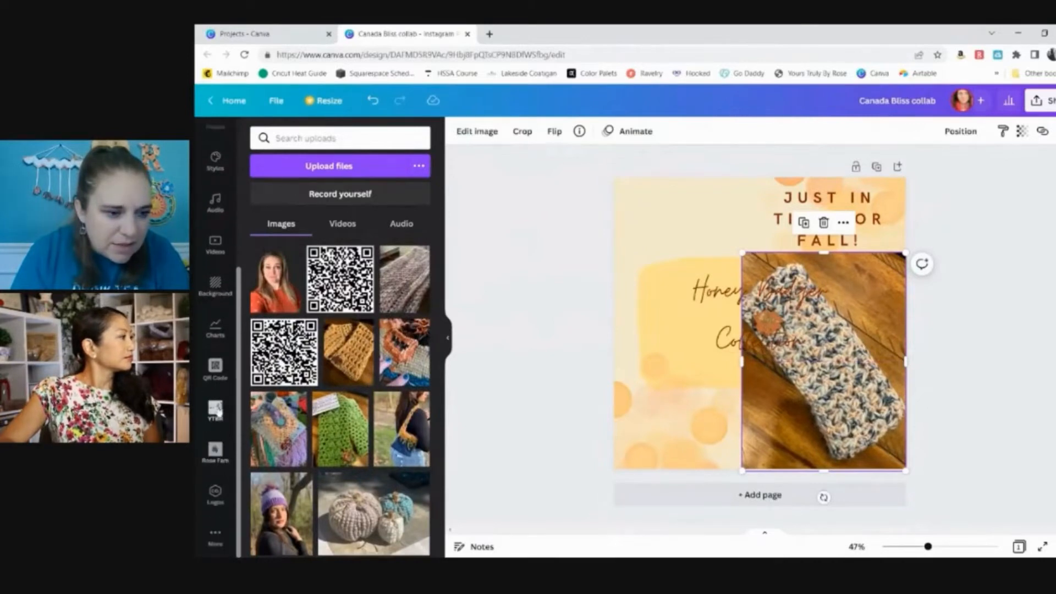
pyautogui.click(215, 409)
pyautogui.scroll(-5, 342, 352)
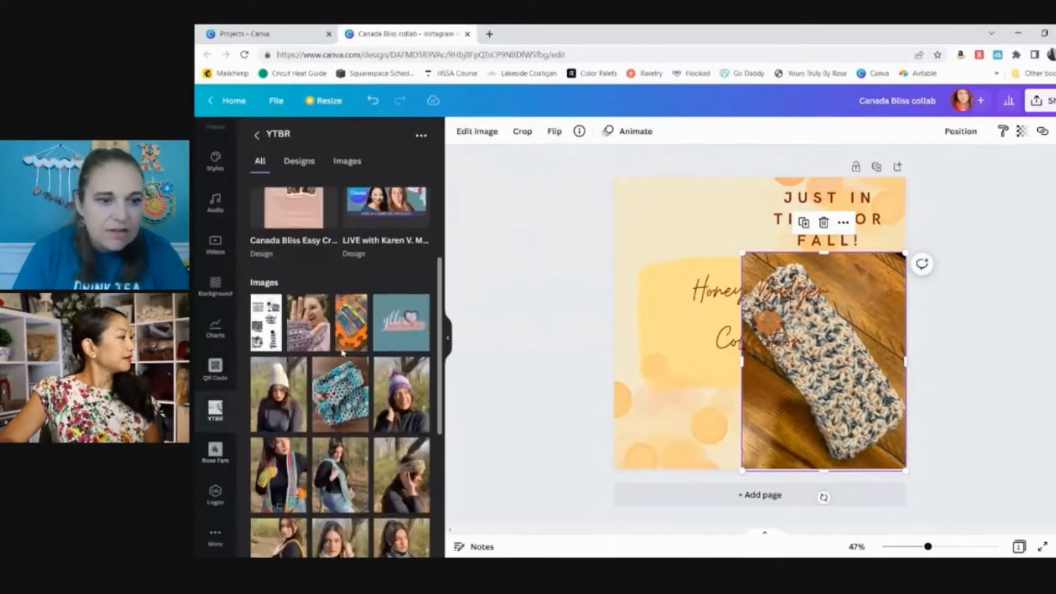
pyautogui.scroll(-2, 341, 286)
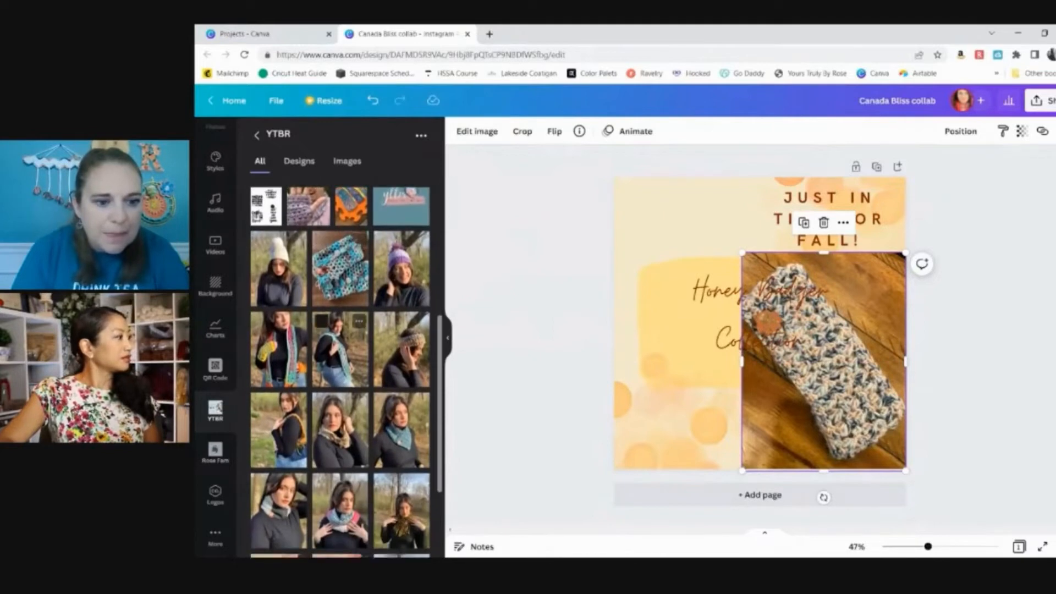
pyautogui.click(402, 309)
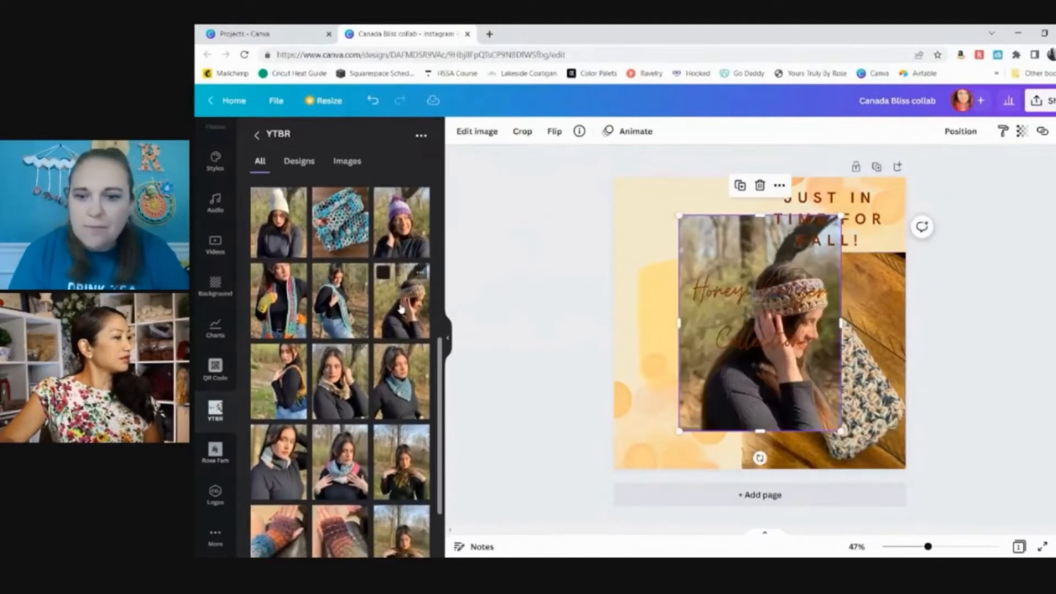
pyautogui.moveTo(737, 407); pyautogui.dragTo(607, 340)
# Step: Delete the button-piece photo from the lower-right corner and shift the headband photo slightly up and to the right
pyautogui.click(855, 462)
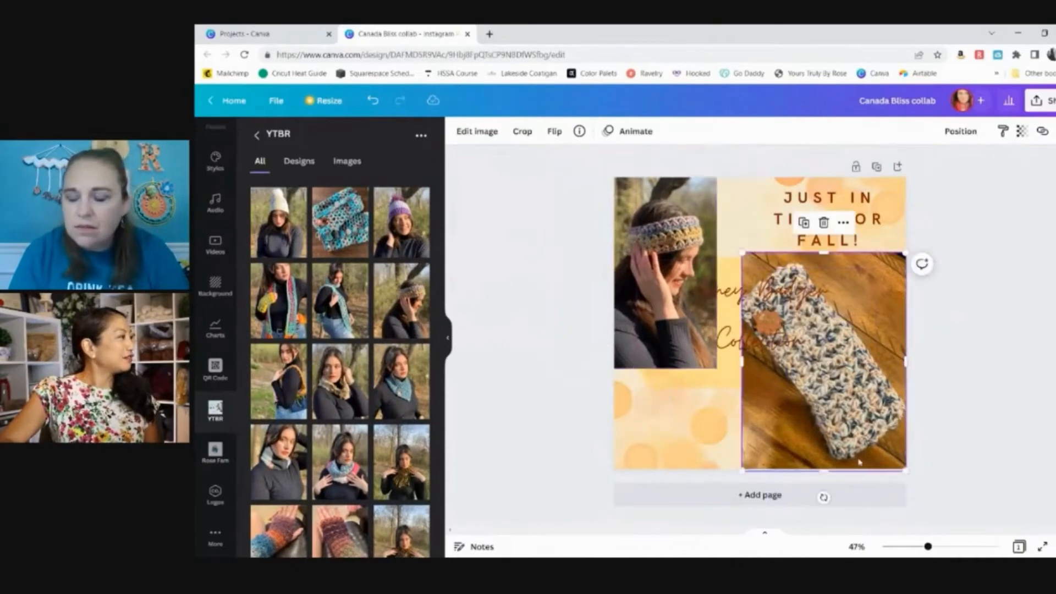
pyautogui.press('Delete')
pyautogui.click(671, 255)
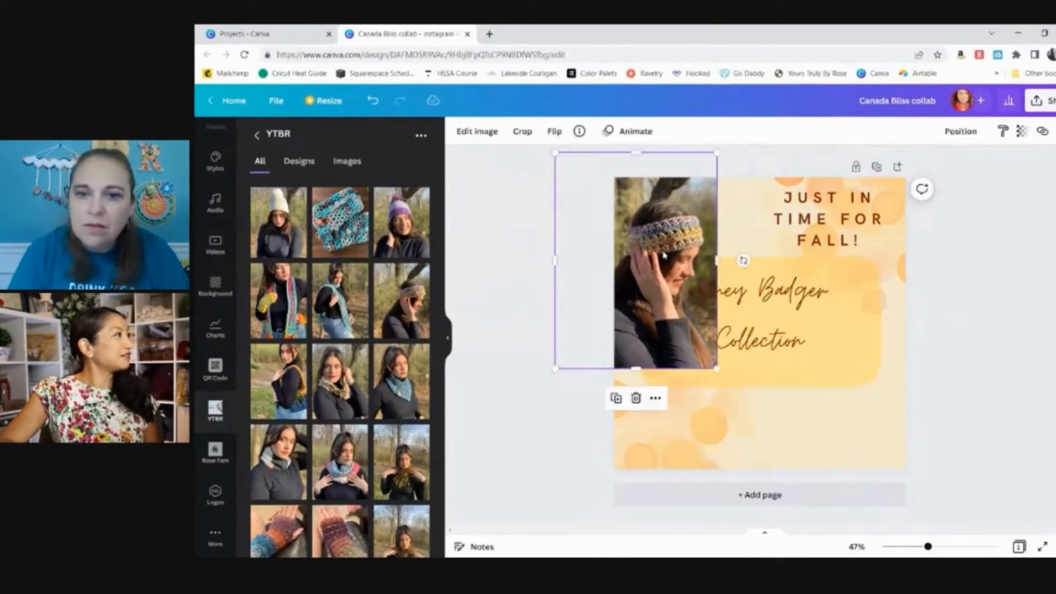
pyautogui.moveTo(671, 254)
pyautogui.mouseDown()
pyautogui.moveTo(685, 248)
pyautogui.moveTo(674, 245)
pyautogui.mouseUp()
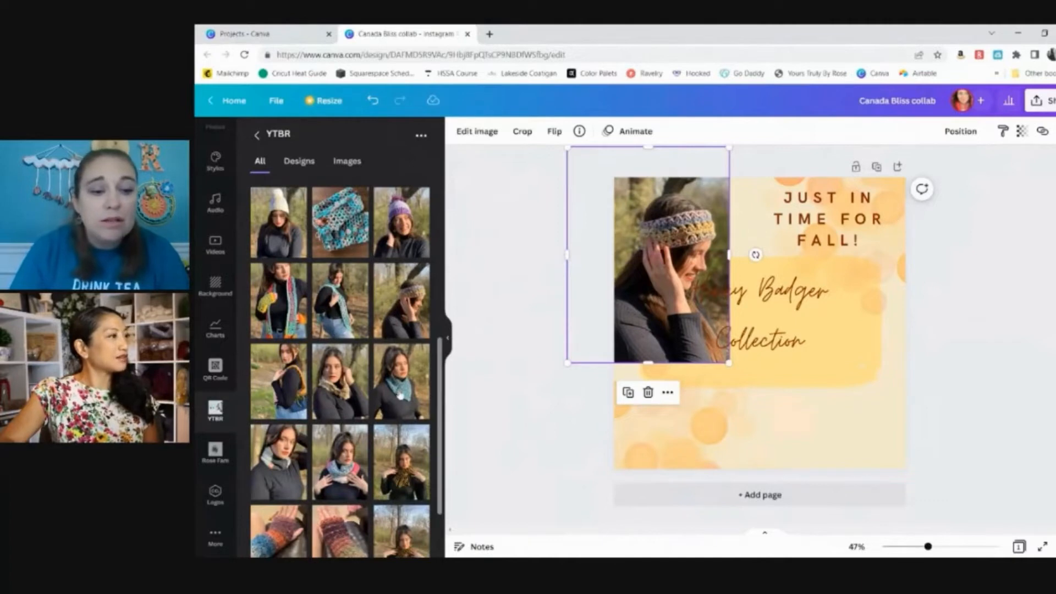
# Step: Add the teal neck warmer photo in the design's lower-right corner and the cream neck warmer photo in the lower-left corner
pyautogui.click(401, 381)
pyautogui.moveTo(782, 388); pyautogui.dragTo(878, 447)
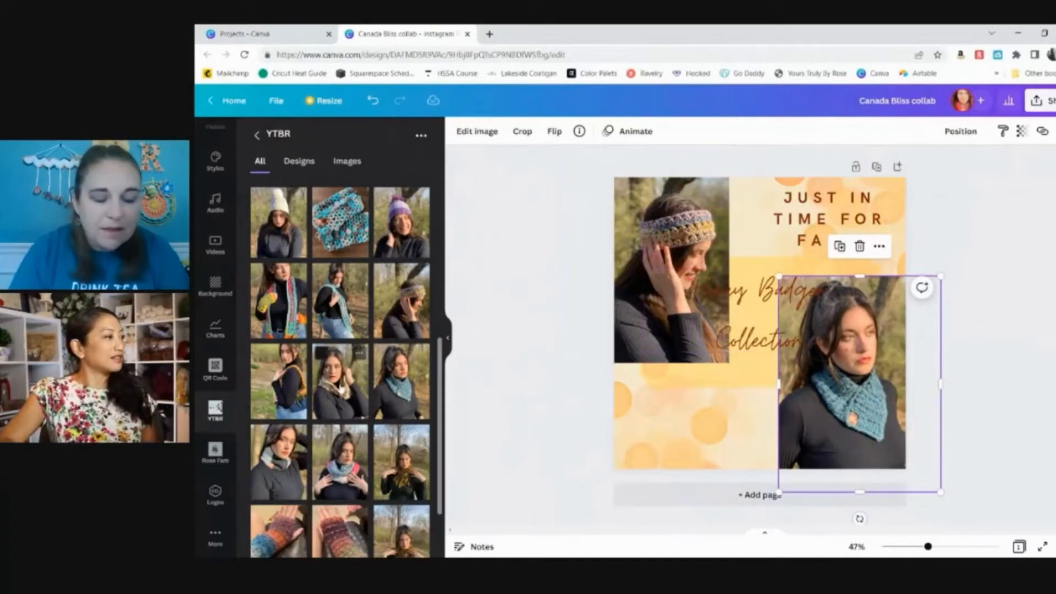
pyautogui.click(323, 354)
pyautogui.moveTo(748, 402); pyautogui.dragTo(655, 494)
pyautogui.click(557, 394)
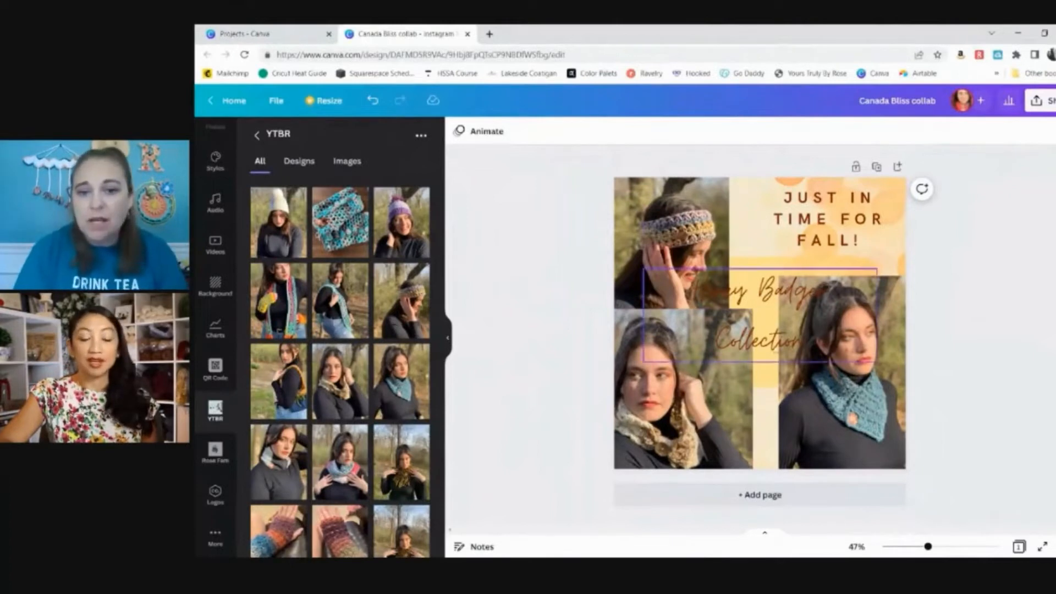
# Step: Shrink the cream neck warmer photo slightly and reposition it in the design's lower-left area
pyautogui.moveTo(720, 404); pyautogui.dragTo(736, 398)
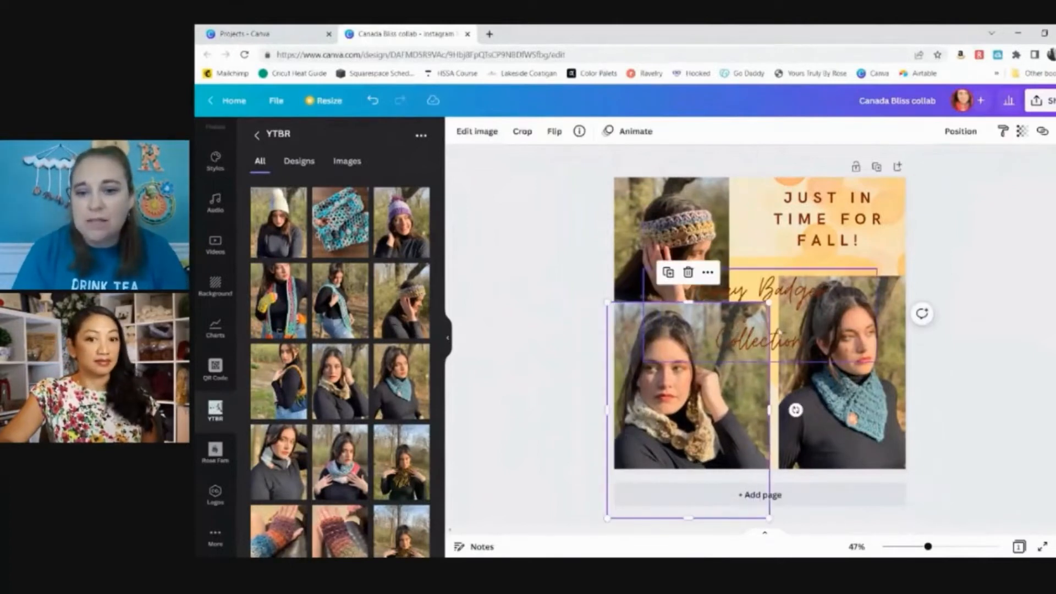
pyautogui.moveTo(768, 302); pyautogui.dragTo(737, 344)
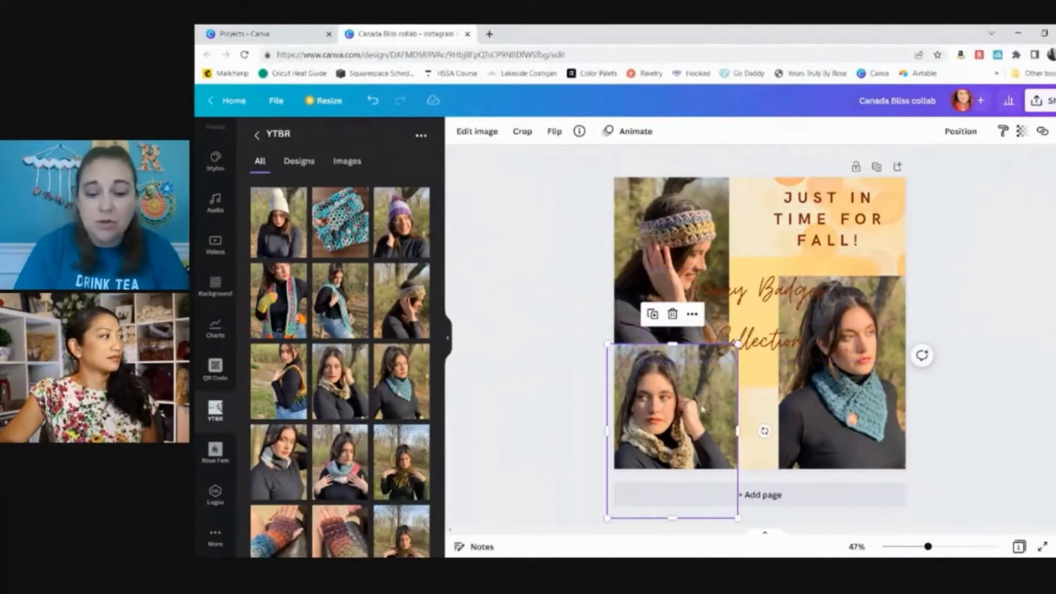
pyautogui.moveTo(704, 408); pyautogui.dragTo(715, 384)
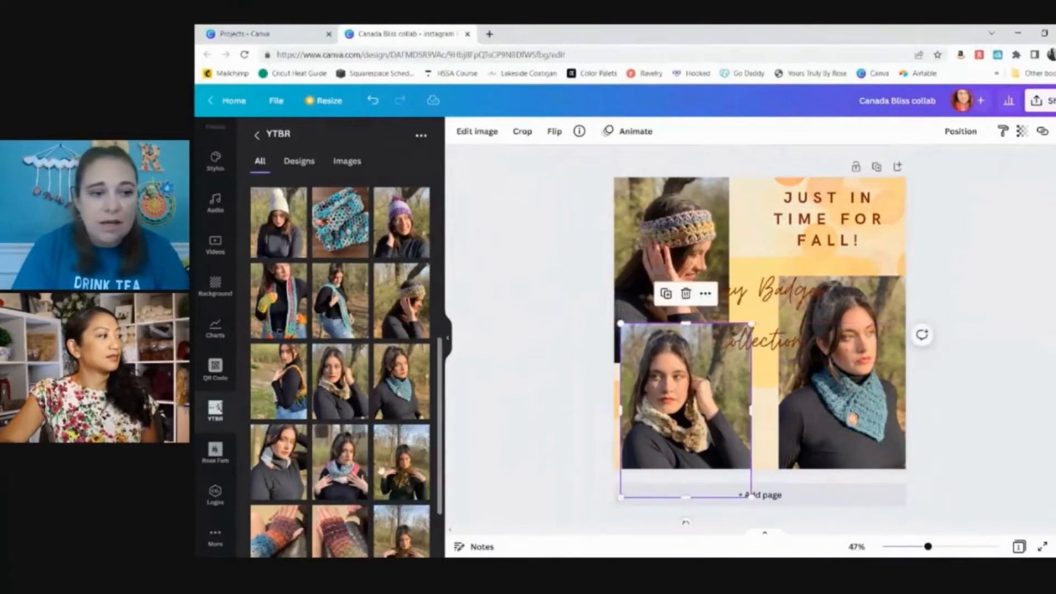
# Step: Add the photo of the woman in a fringed scarf to the design's upper-right corner and slightly adjust its corner
pyautogui.scroll(-3, 360, 383)
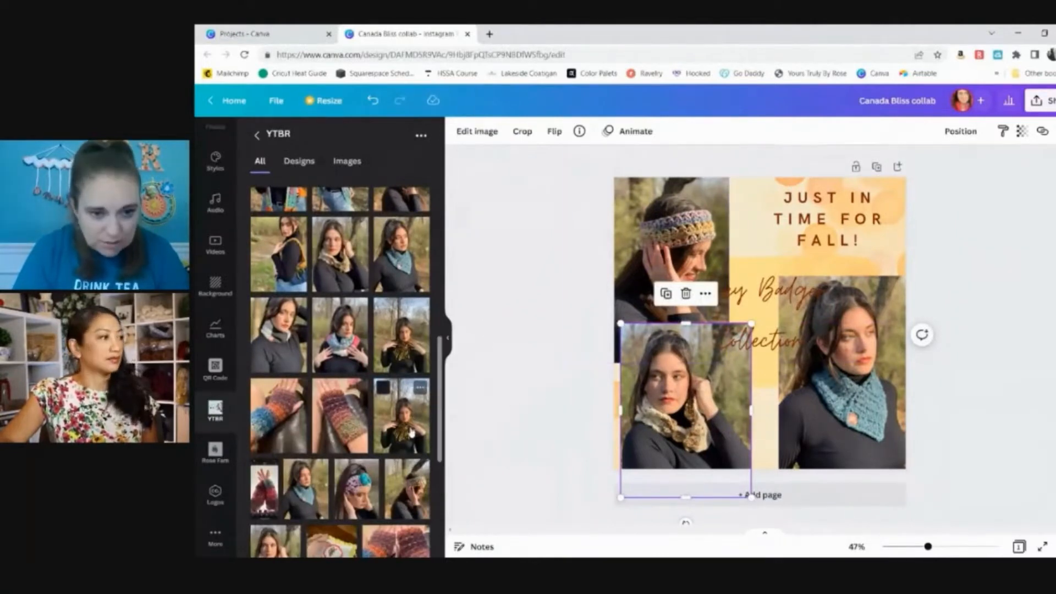
pyautogui.click(412, 429)
pyautogui.moveTo(776, 264); pyautogui.dragTo(840, 224)
pyautogui.click(828, 219)
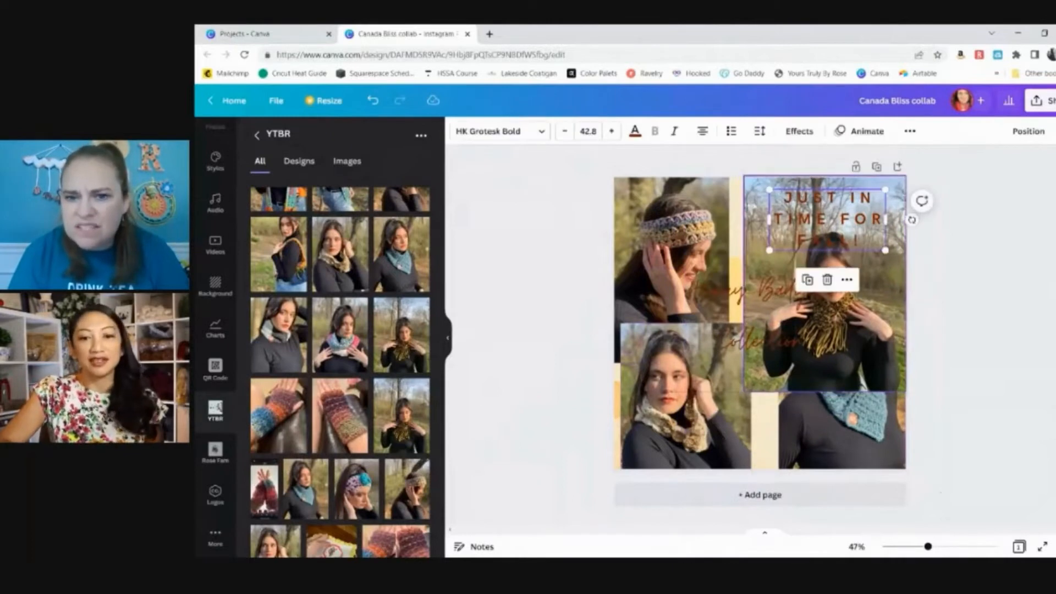
pyautogui.click(746, 187)
pyautogui.moveTo(744, 176)
pyautogui.mouseDown()
pyautogui.moveTo(787, 214)
pyautogui.moveTo(746, 178)
pyautogui.mouseUp()
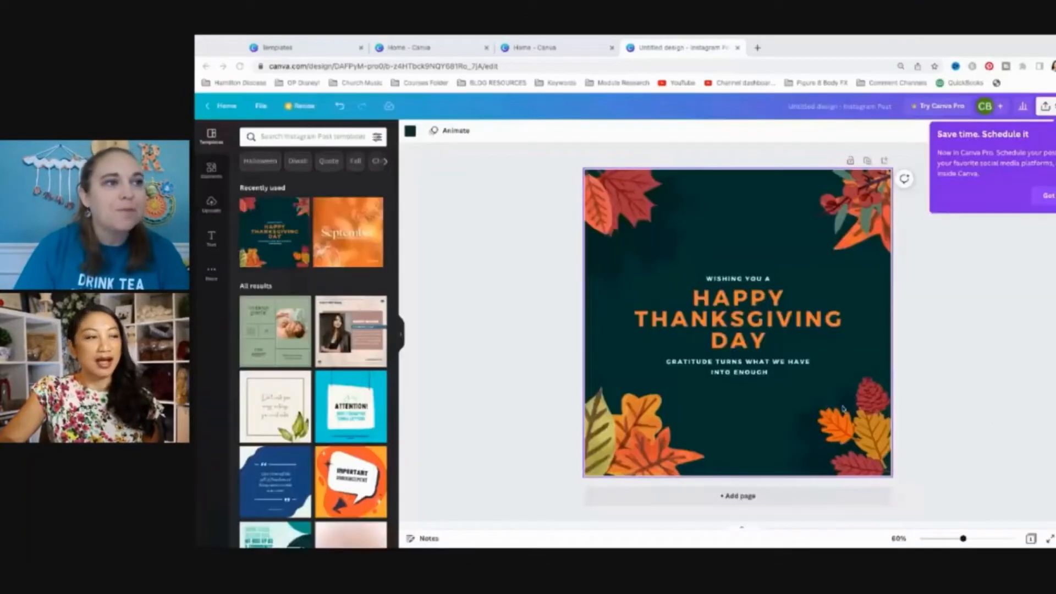
# Step: Delete the "HAPPY THANKSGIVING DAY" heading and the "WISHING YOU A" line from the leaf-bordered design
pyautogui.click(754, 319)
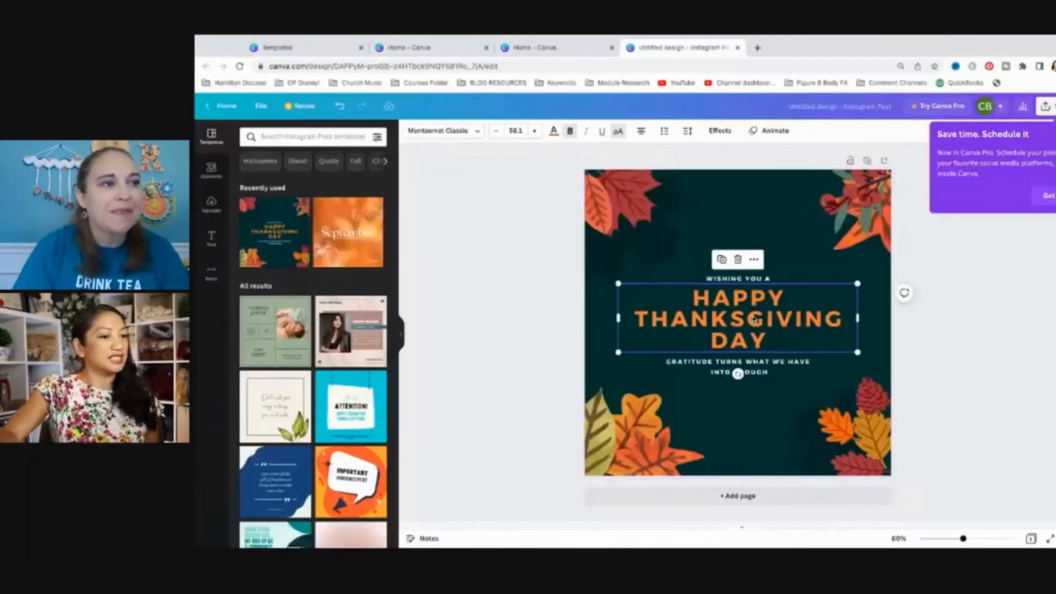
pyautogui.press('Delete')
pyautogui.click(758, 280)
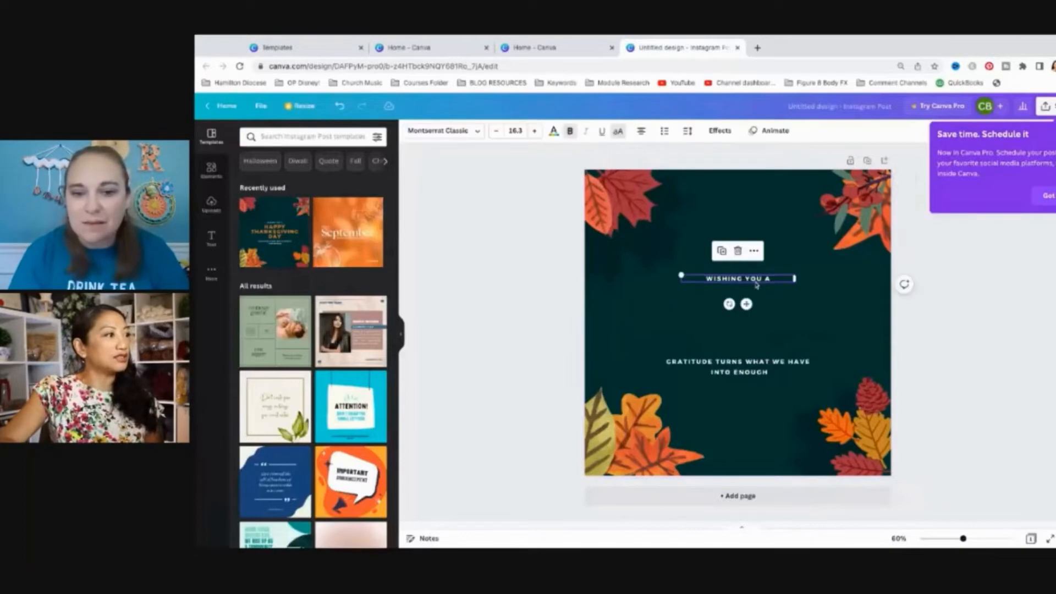
pyautogui.press('Delete')
pyautogui.click(759, 369)
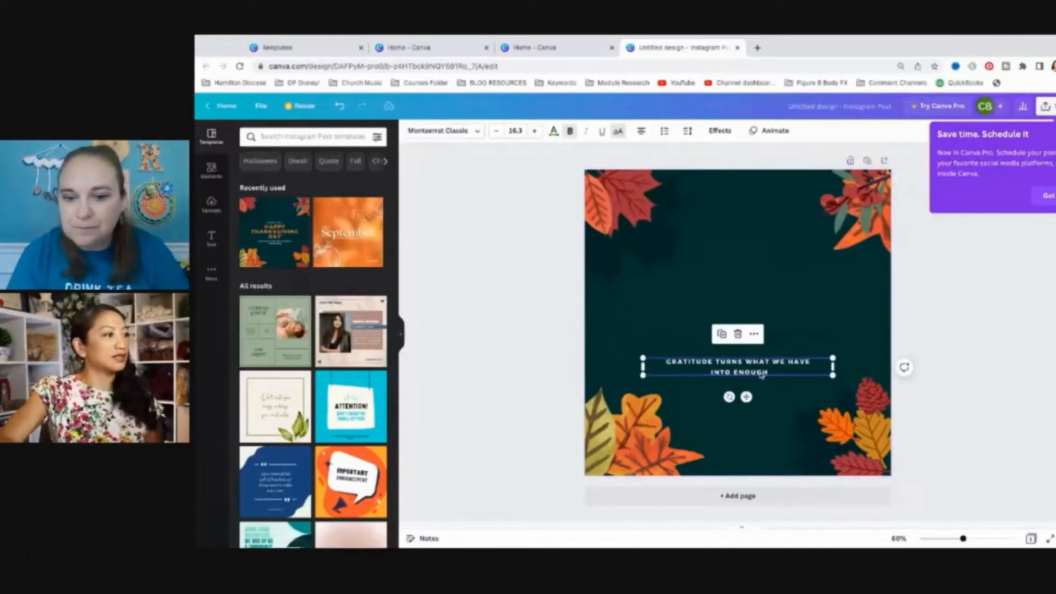
pyautogui.press('Delete')
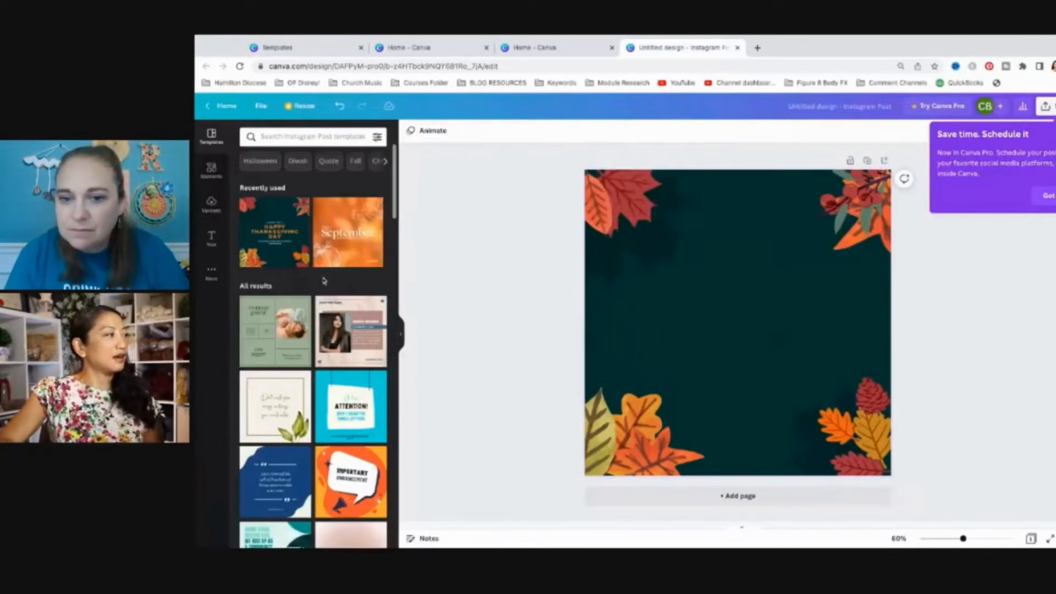
pyautogui.hotkey('ctrl', 'z')
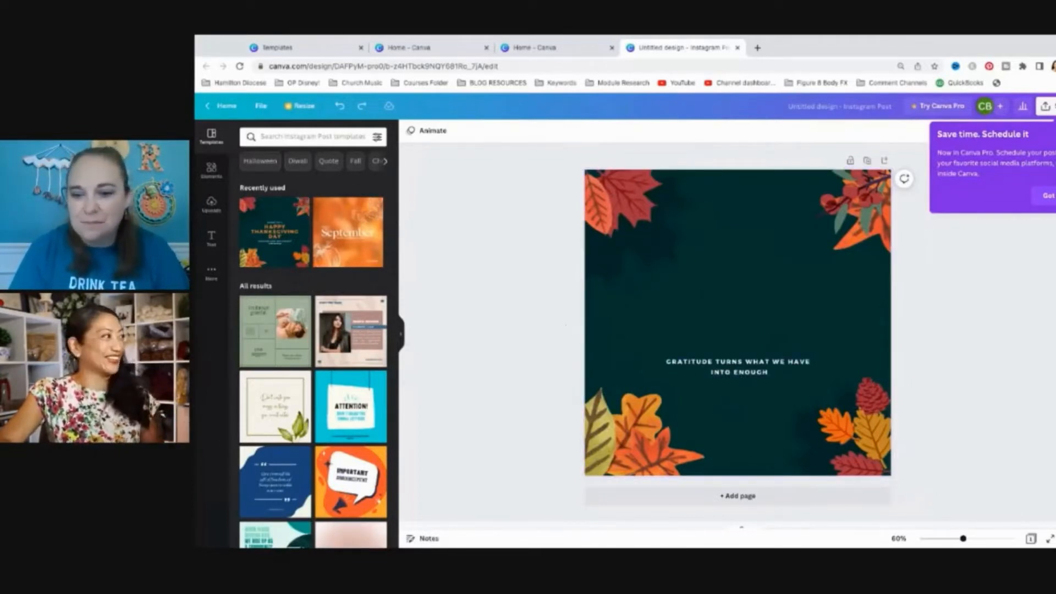
# Step: Add the uploaded photo of the woman in a yellow hat and place it, reduced in size, in the design's upper-left area
pyautogui.click(211, 169)
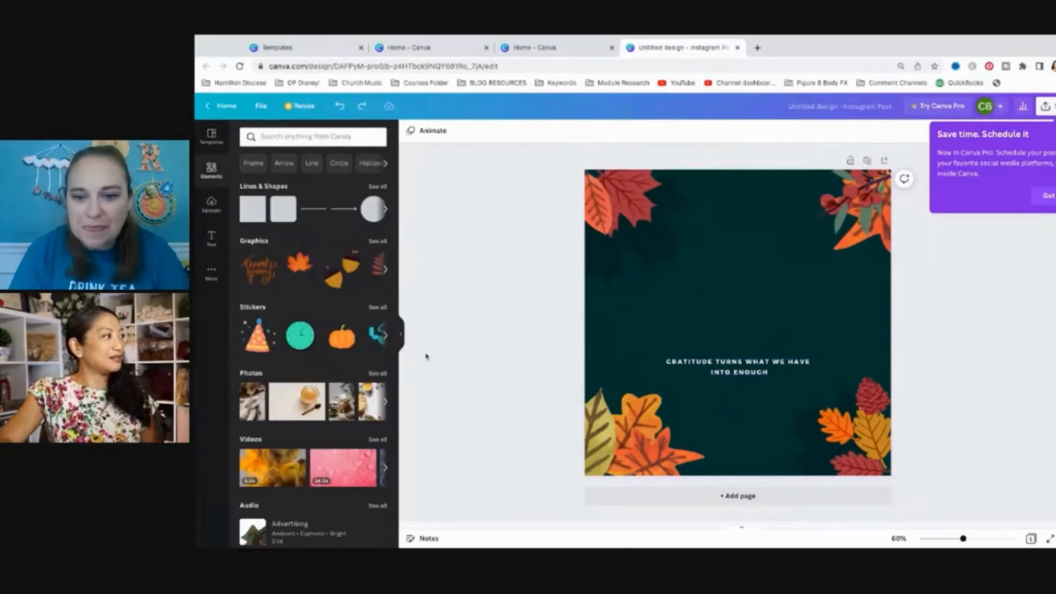
pyautogui.click(211, 136)
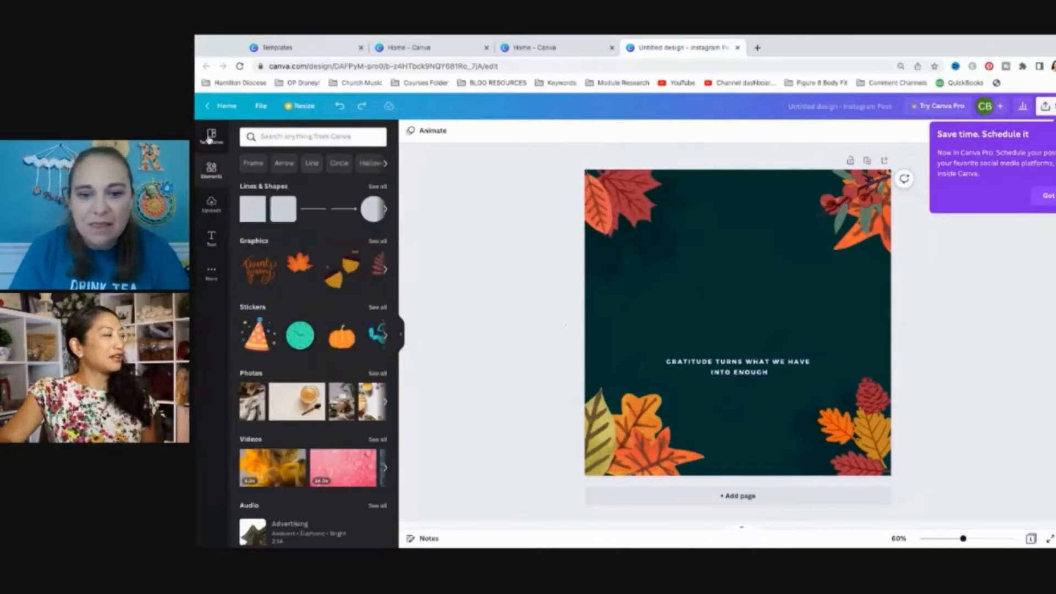
pyautogui.click(211, 204)
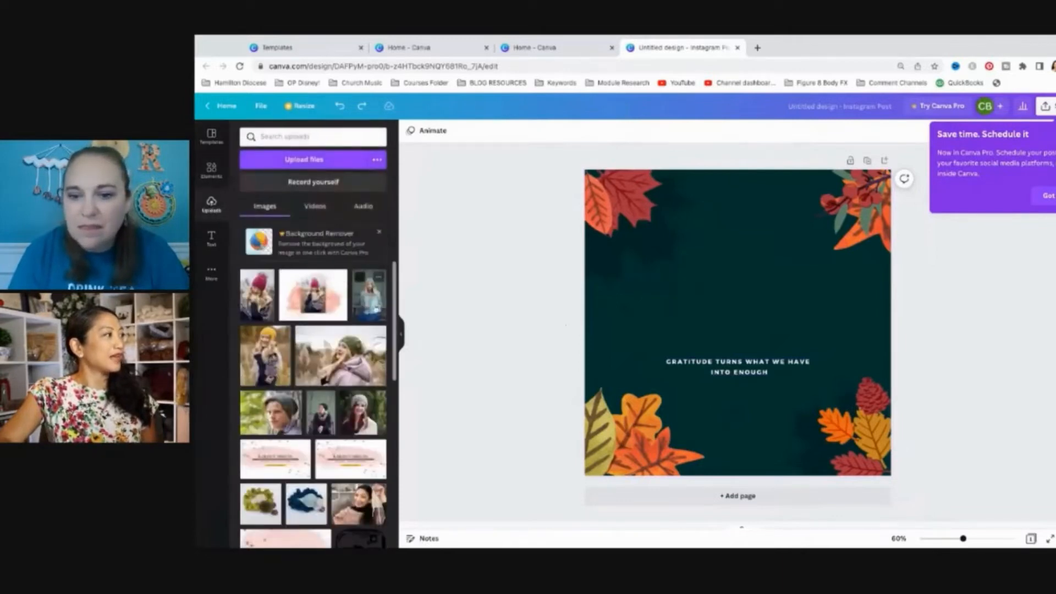
pyautogui.moveTo(263, 359); pyautogui.dragTo(782, 367)
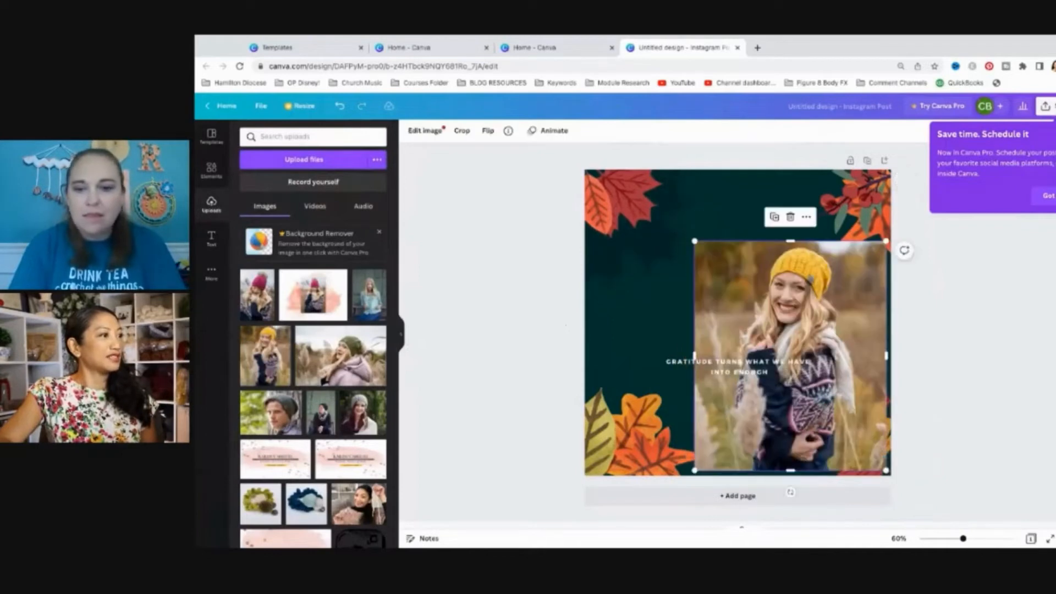
pyautogui.moveTo(884, 241)
pyautogui.mouseDown()
pyautogui.moveTo(830, 309)
pyautogui.moveTo(742, 261)
pyautogui.moveTo(740, 224)
pyautogui.mouseUp()
# Step: Add the uploaded photo of the woman in a light blue hat and denim jacket in the design's lower-right area
pyautogui.scroll(-10, 314, 404)
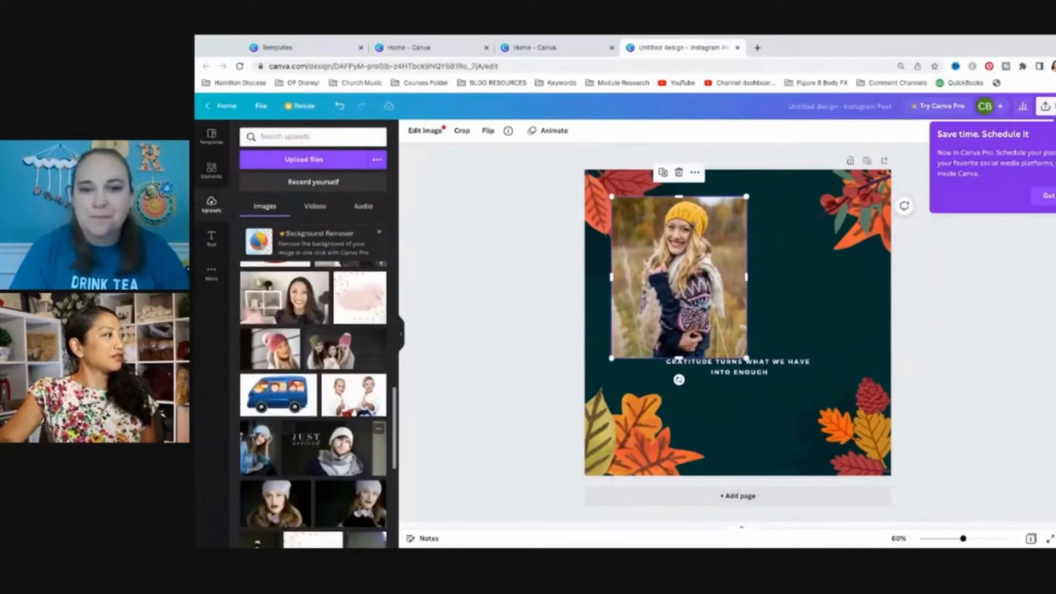
pyautogui.scroll(-3, 314, 404)
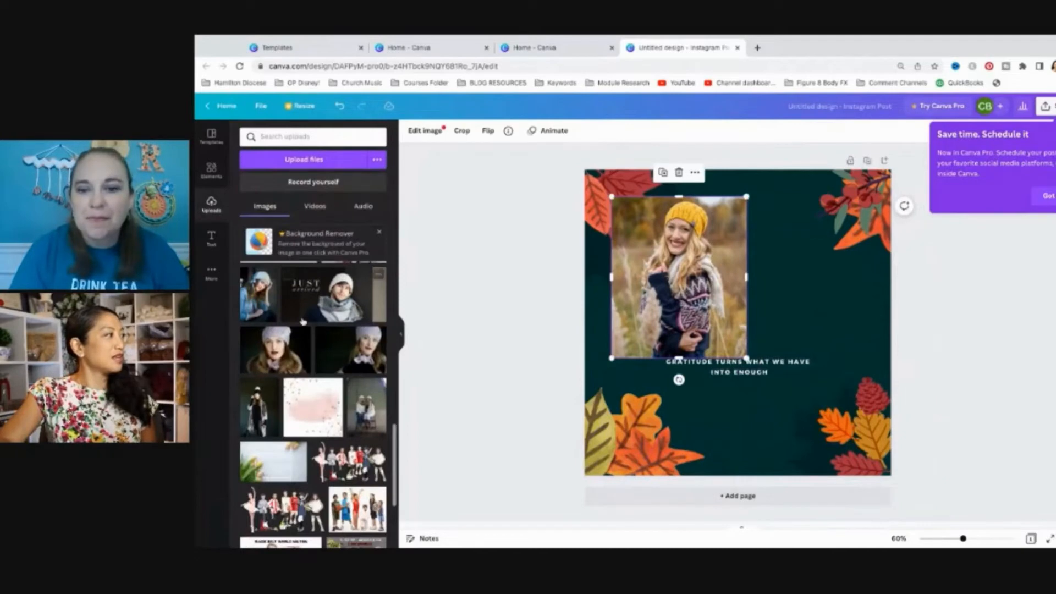
pyautogui.click(247, 275)
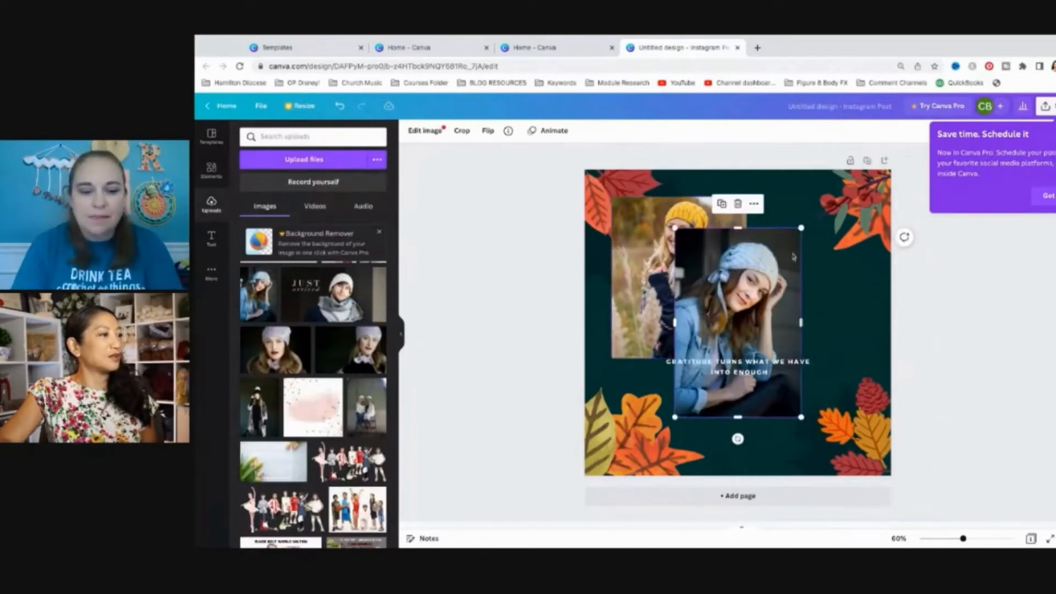
pyautogui.moveTo(793, 256); pyautogui.dragTo(832, 297)
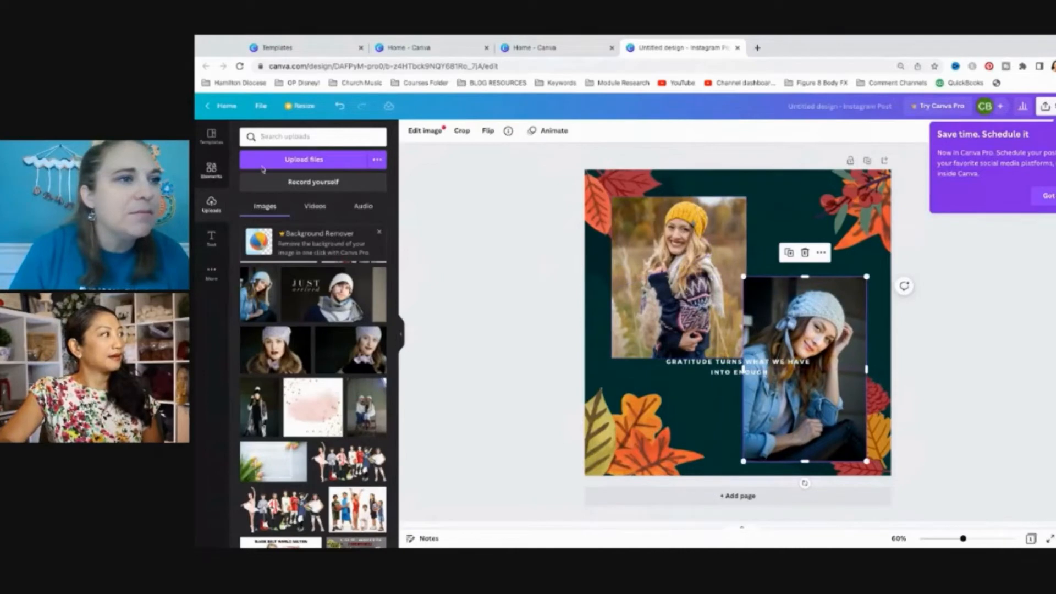
# Step: Swap the two photos so the yellow-hat photo sits lower right and the blue-hat photo upper left
pyautogui.moveTo(677, 244); pyautogui.dragTo(803, 357)
pyautogui.moveTo(792, 302); pyautogui.dragTo(663, 214)
pyautogui.moveTo(781, 341)
pyautogui.mouseDown()
pyautogui.moveTo(778, 309)
pyautogui.moveTo(770, 325)
pyautogui.mouseUp()
pyautogui.moveTo(657, 269)
pyautogui.mouseDown()
pyautogui.moveTo(678, 272)
pyautogui.moveTo(668, 275)
pyautogui.mouseUp()
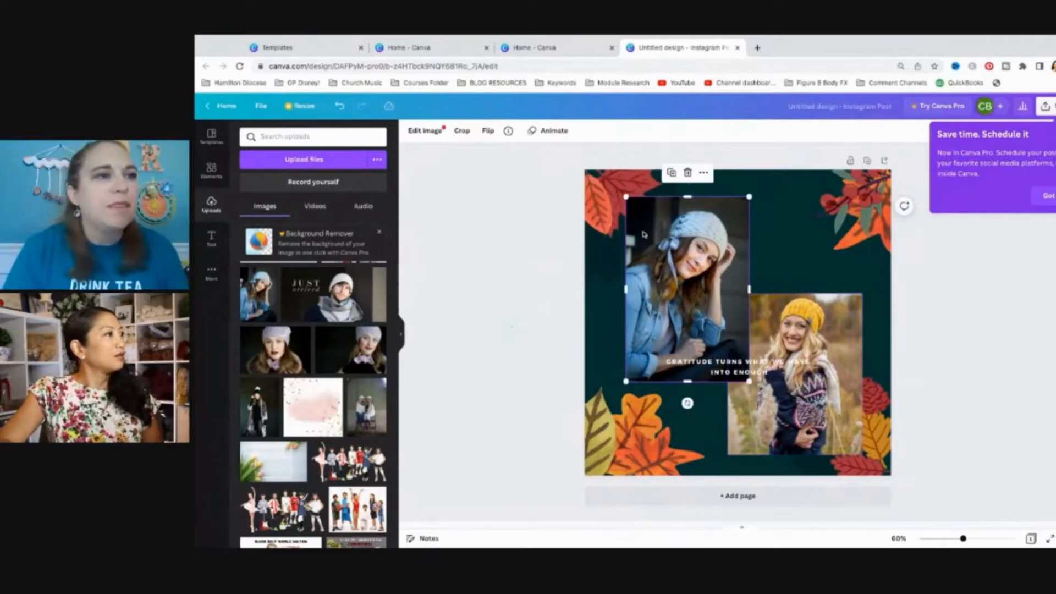
pyautogui.click(704, 173)
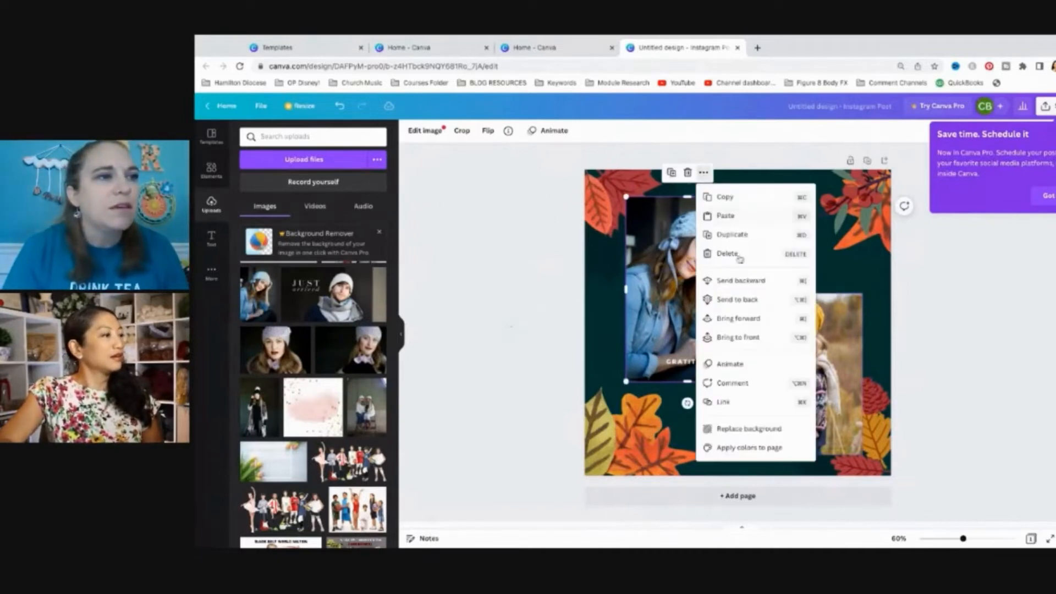
pyautogui.click(518, 261)
# Step: Move the yellow-hat photo back to the upper left and the blue-hat photo to the lower right, slightly overlapping it
pyautogui.click(662, 241)
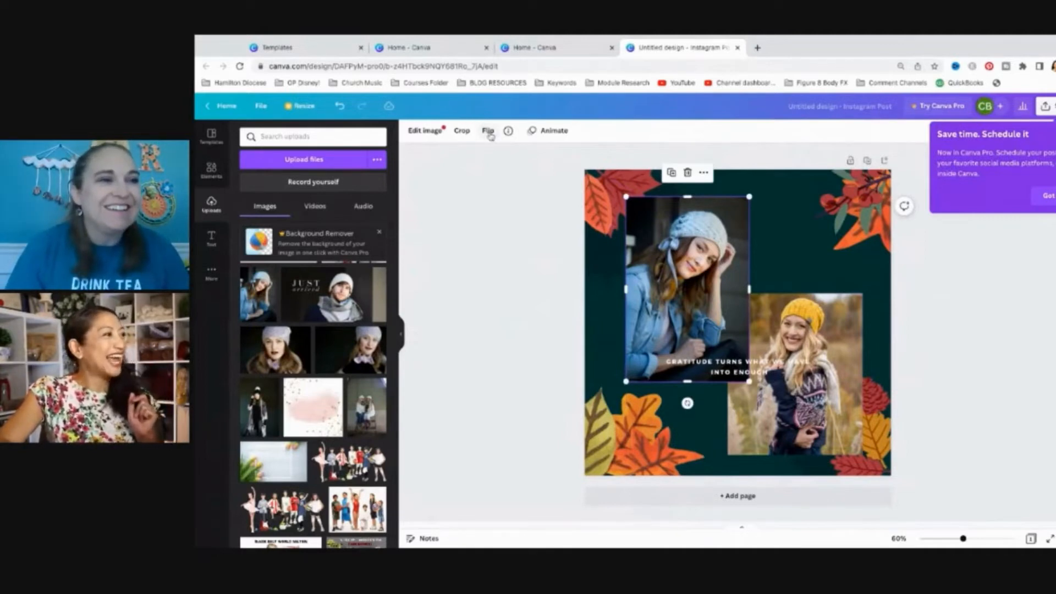
pyautogui.moveTo(687, 289); pyautogui.dragTo(812, 406)
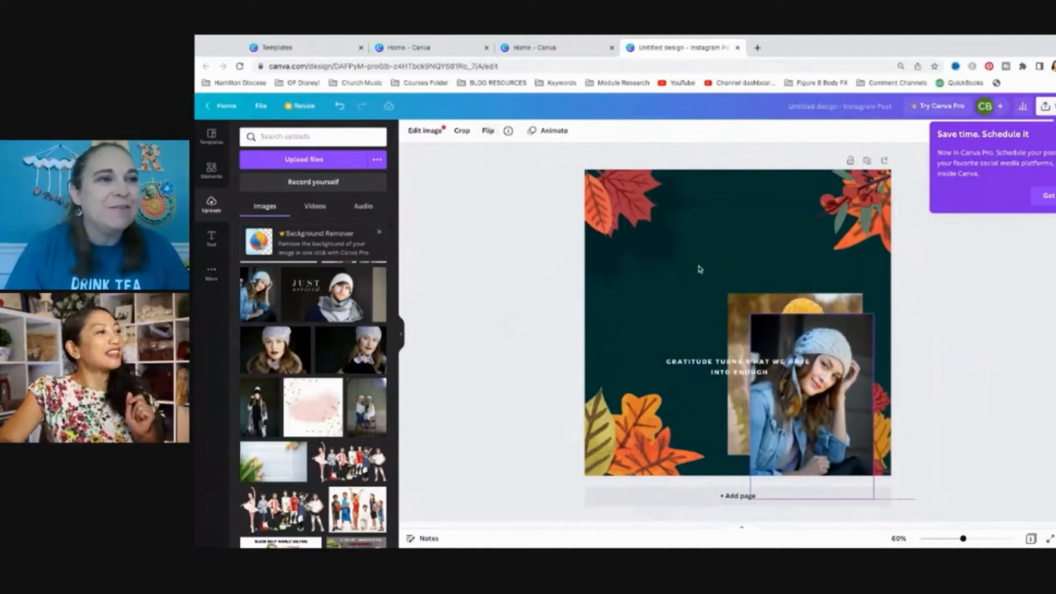
pyautogui.moveTo(740, 308); pyautogui.dragTo(627, 202)
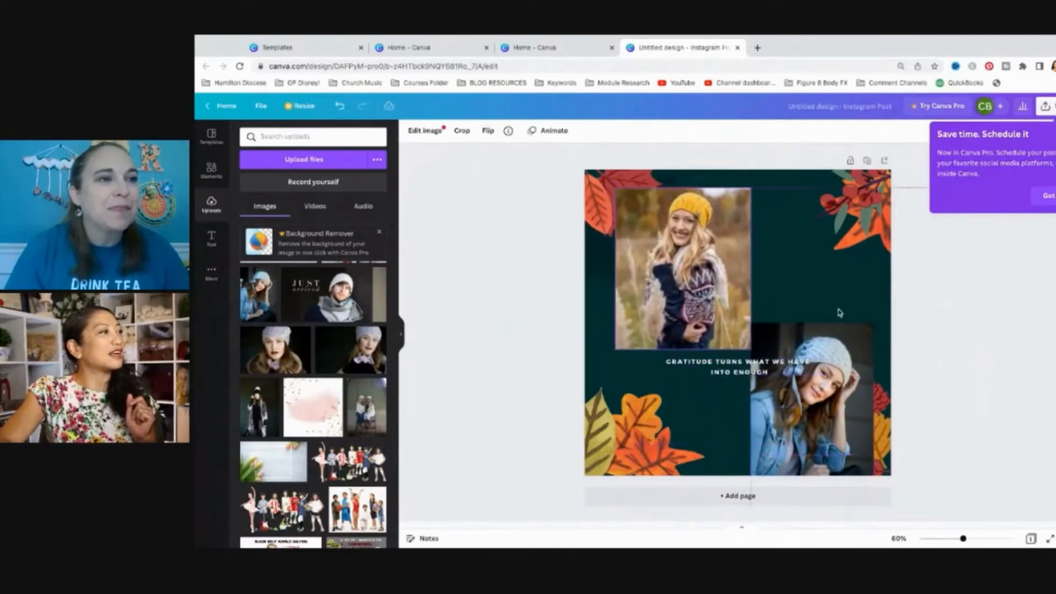
pyautogui.moveTo(837, 396); pyautogui.dragTo(816, 342)
# Step: Try a vertical flip on the blue-hat photo, reverse it, and flip the photo horizontally
pyautogui.click(488, 131)
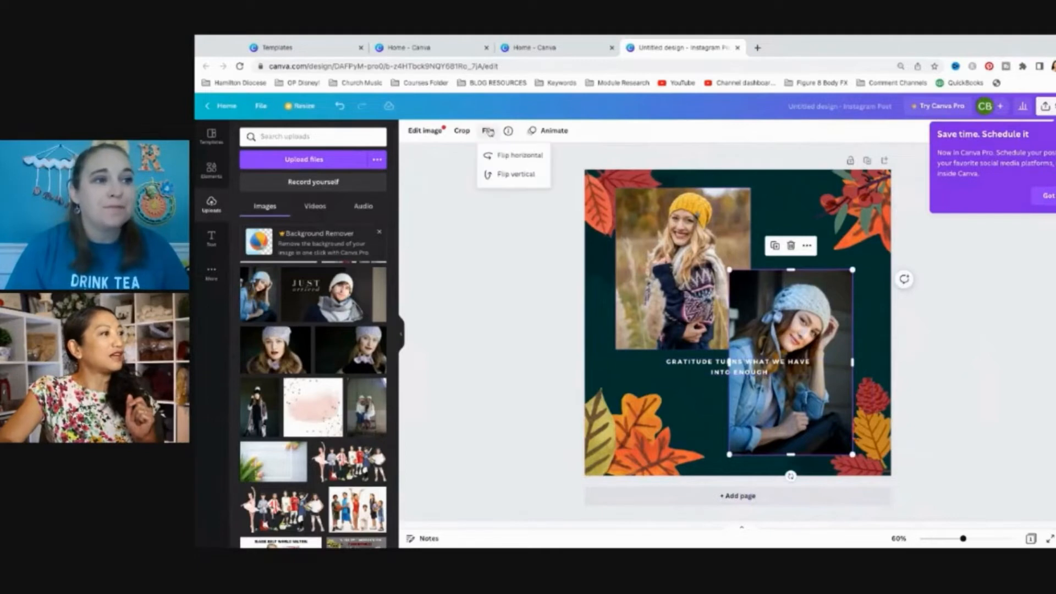
pyautogui.click(523, 175)
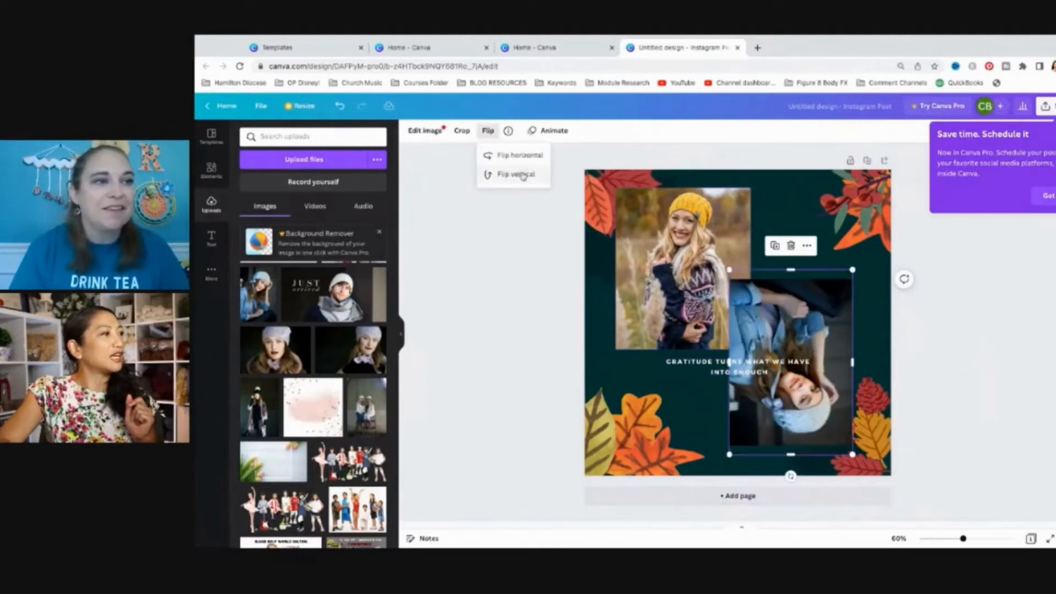
pyautogui.click(523, 175)
pyautogui.click(519, 156)
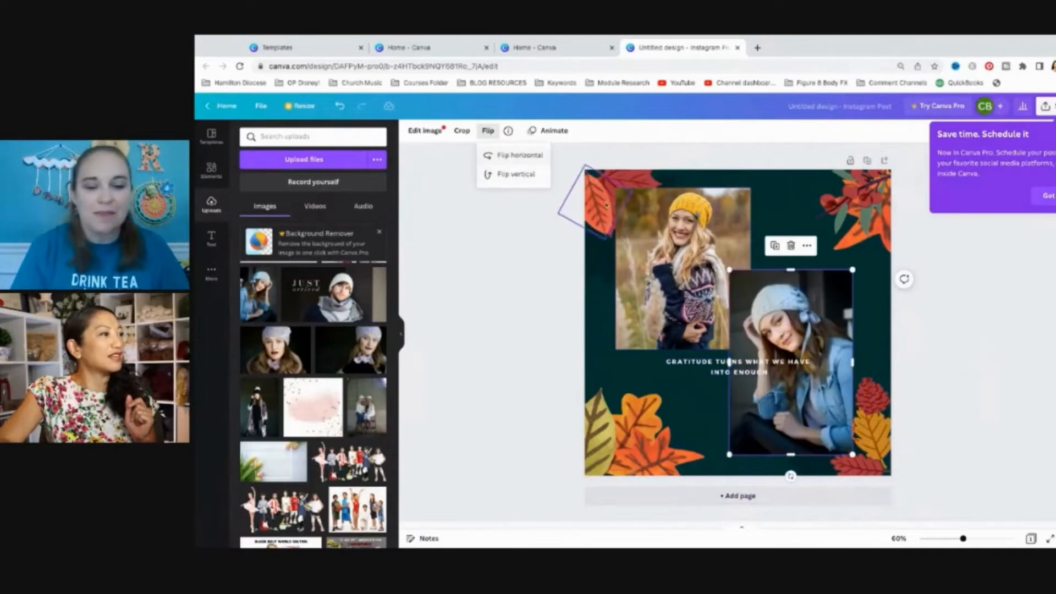
# Step: Try vertical and horizontal flips on the yellow-hat photo in the design's upper-left area
pyautogui.click(664, 225)
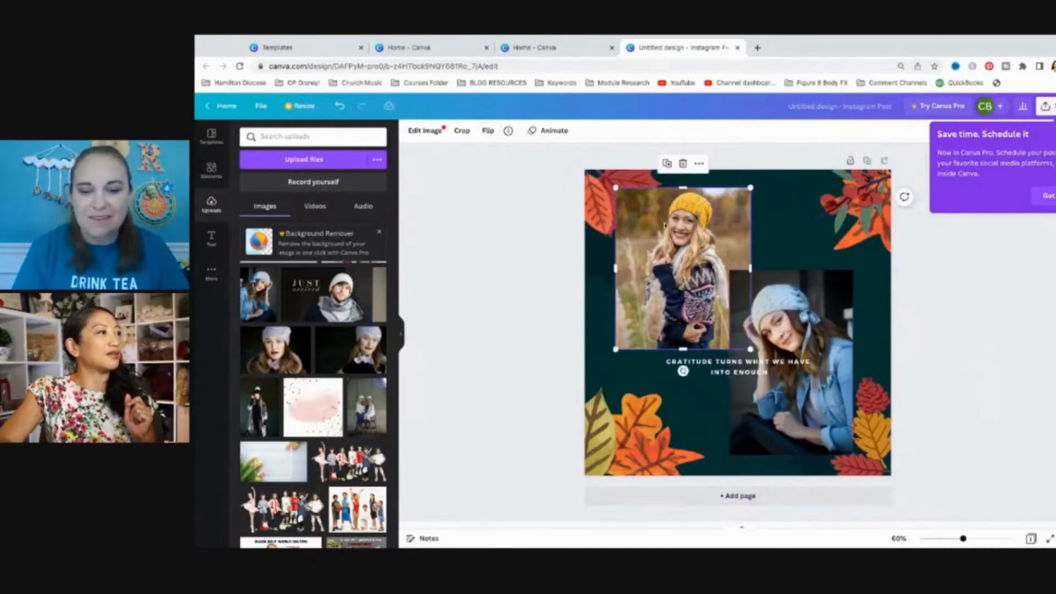
pyautogui.click(489, 133)
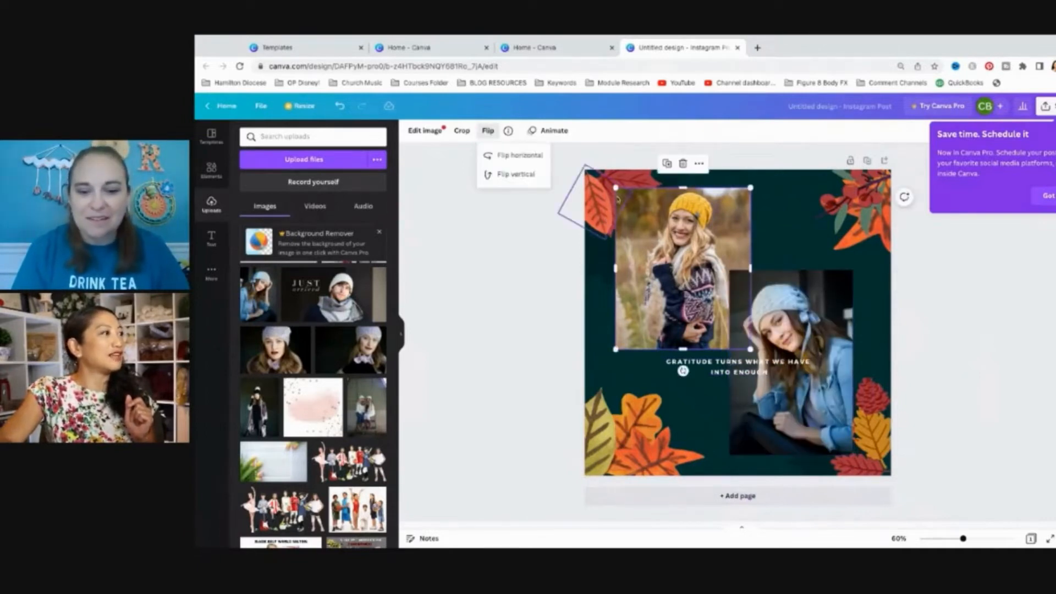
pyautogui.click(528, 174)
pyautogui.click(528, 175)
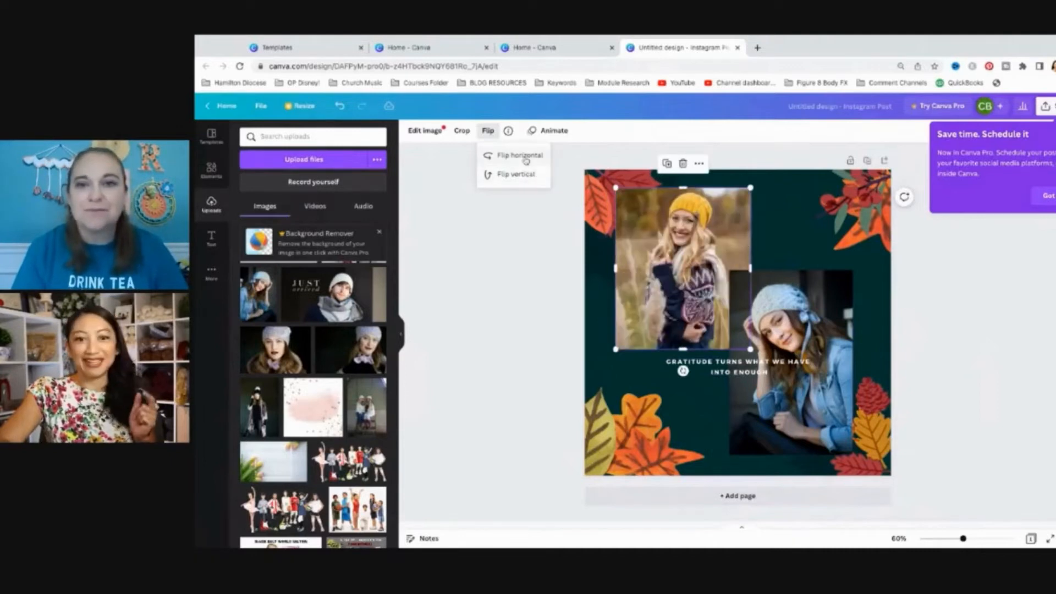
pyautogui.click(522, 159)
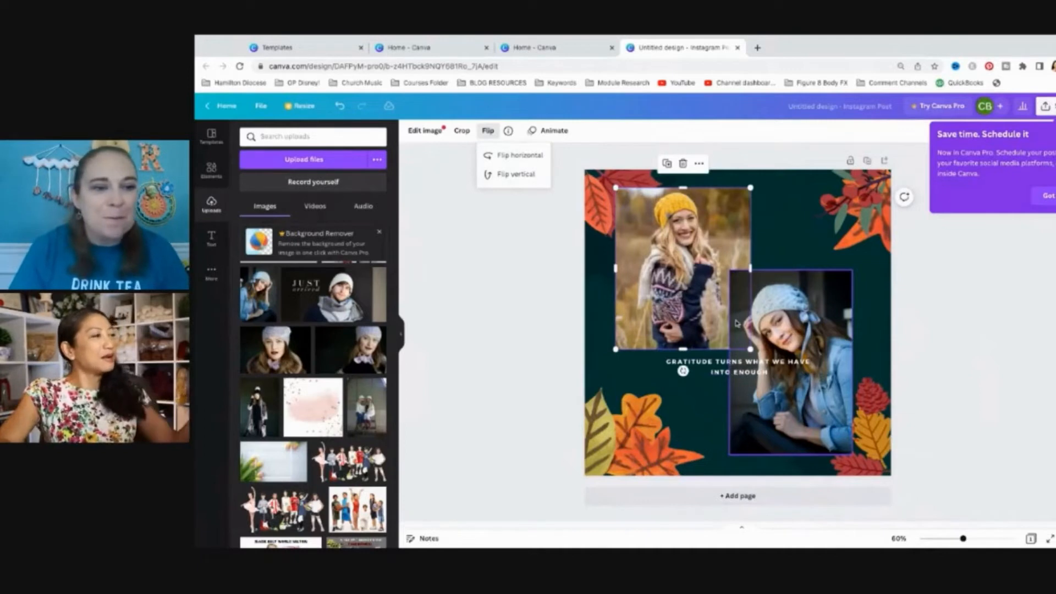
pyautogui.click(521, 159)
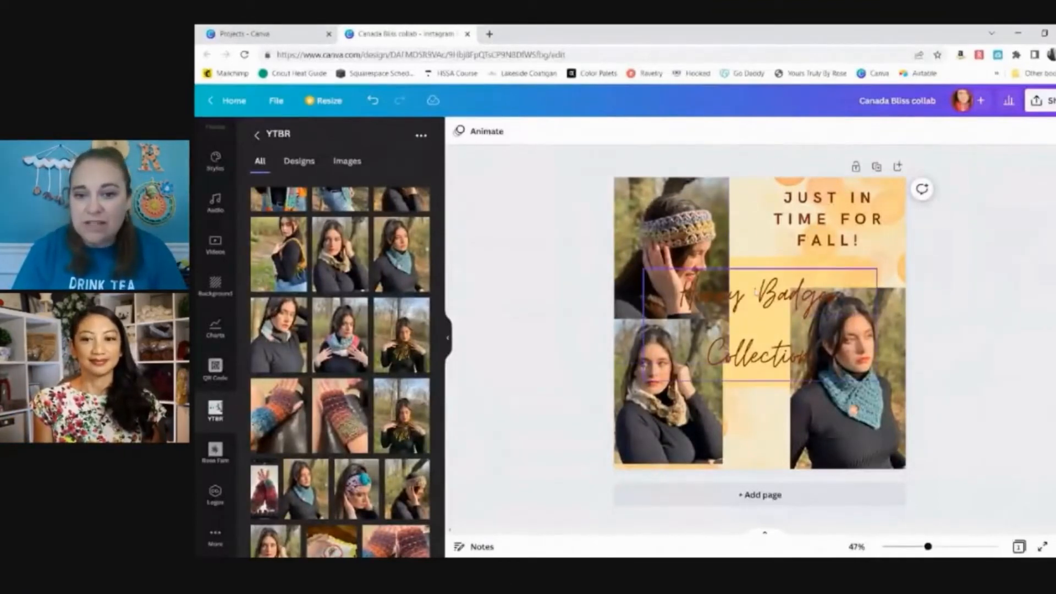
# Step: In the Honey Badger Collection design, shrink the teal neck warmer photo and reposition it tilted slightly clockwise in the lower-right area
pyautogui.click(800, 303)
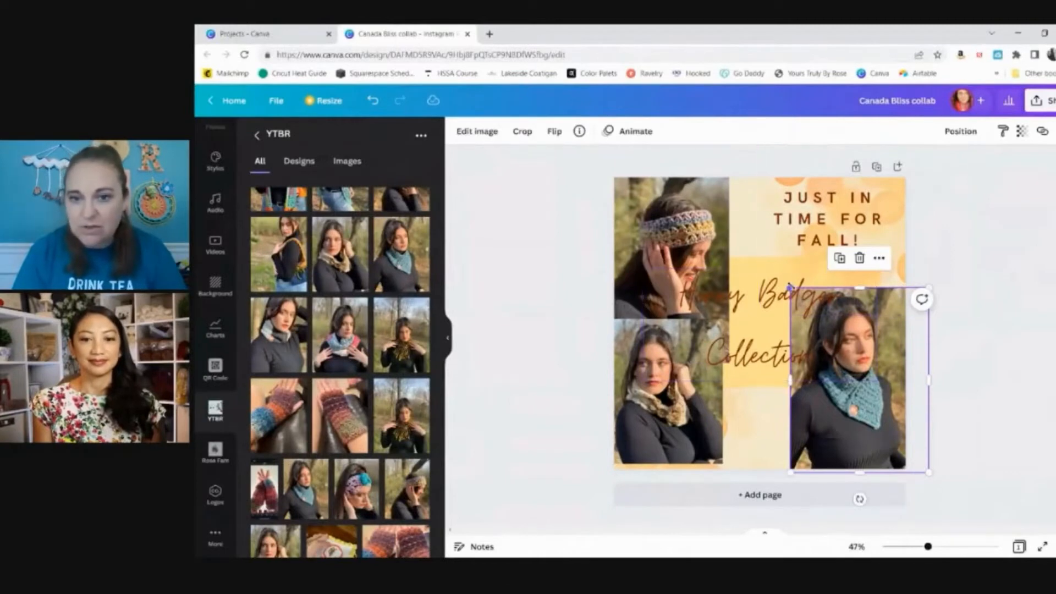
pyautogui.moveTo(790, 287); pyautogui.dragTo(811, 315)
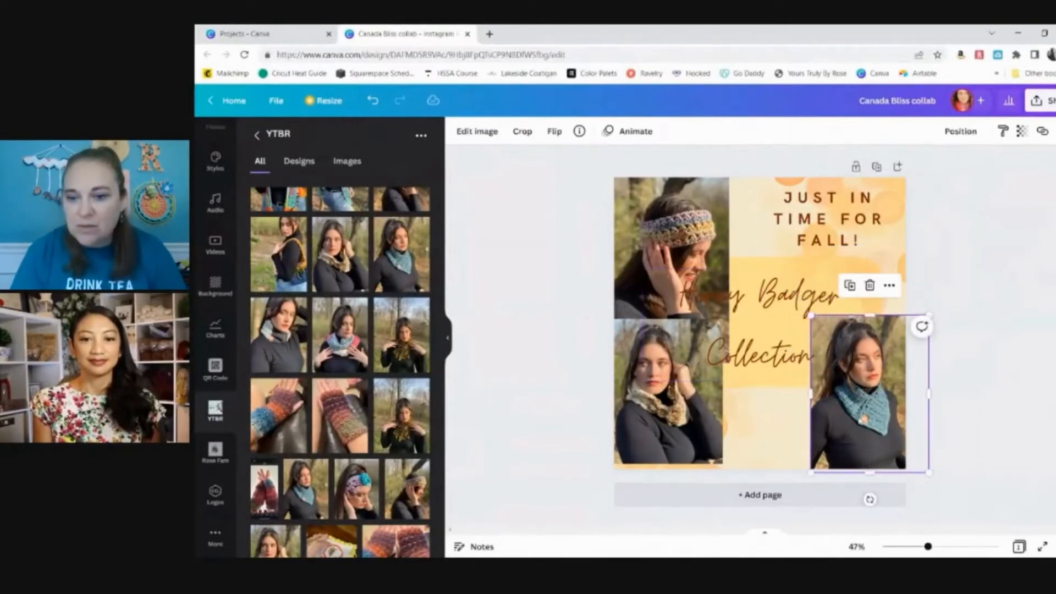
pyautogui.moveTo(869, 499); pyautogui.dragTo(814, 474)
pyautogui.moveTo(846, 412); pyautogui.dragTo(853, 430)
# Step: Tilt the cream neck warmer photo slightly counterclockwise against the left edge and move the teal neck warmer photo further into the lower-right corner
pyautogui.click(700, 442)
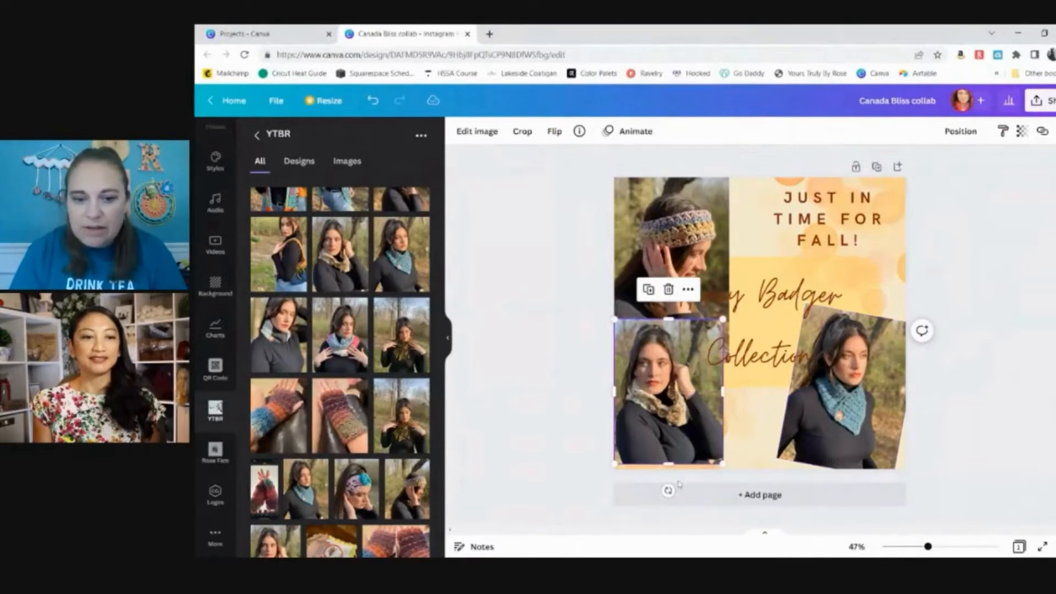
pyautogui.moveTo(668, 490); pyautogui.dragTo(682, 491)
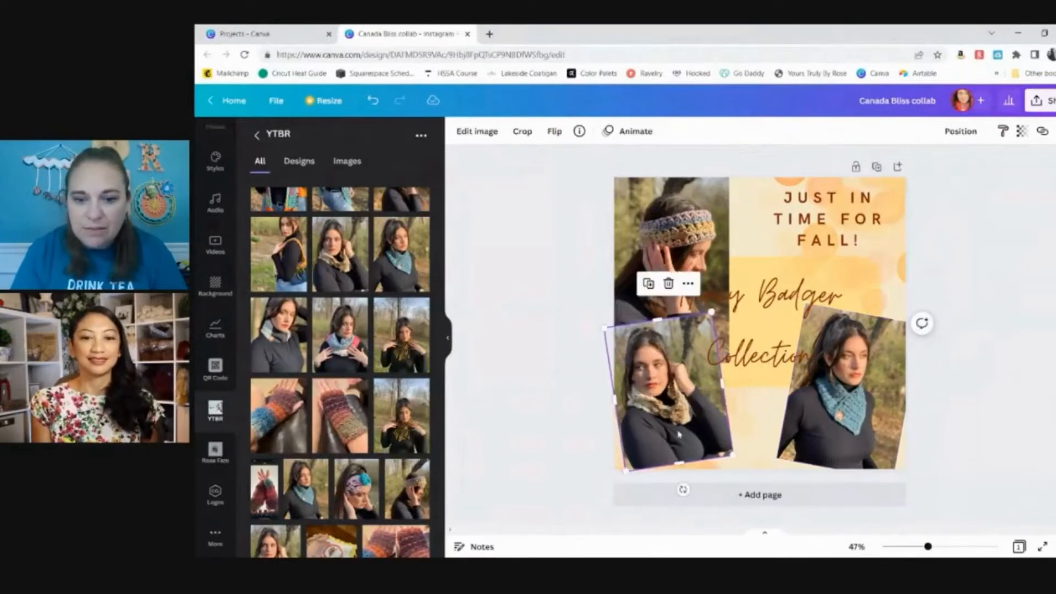
pyautogui.moveTo(681, 437)
pyautogui.mouseDown()
pyautogui.moveTo(680, 450)
pyautogui.moveTo(676, 429)
pyautogui.mouseUp()
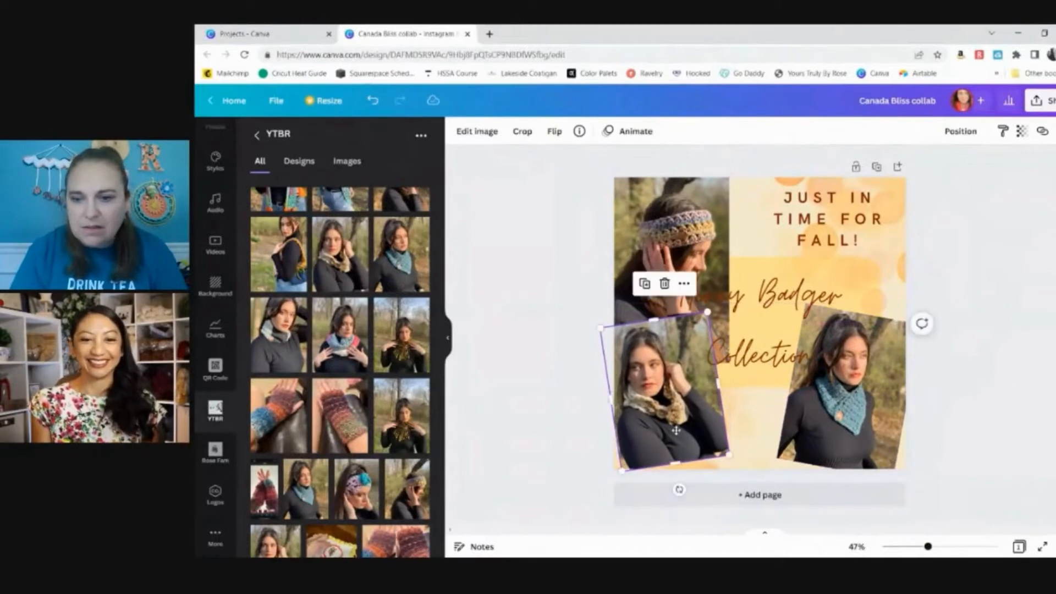
pyautogui.click(869, 393)
pyautogui.moveTo(869, 393); pyautogui.dragTo(887, 427)
# Step: Narrow the headband photo from both sides and reposition it tilted counterclockwise in the design's upper-left corner
pyautogui.click(683, 215)
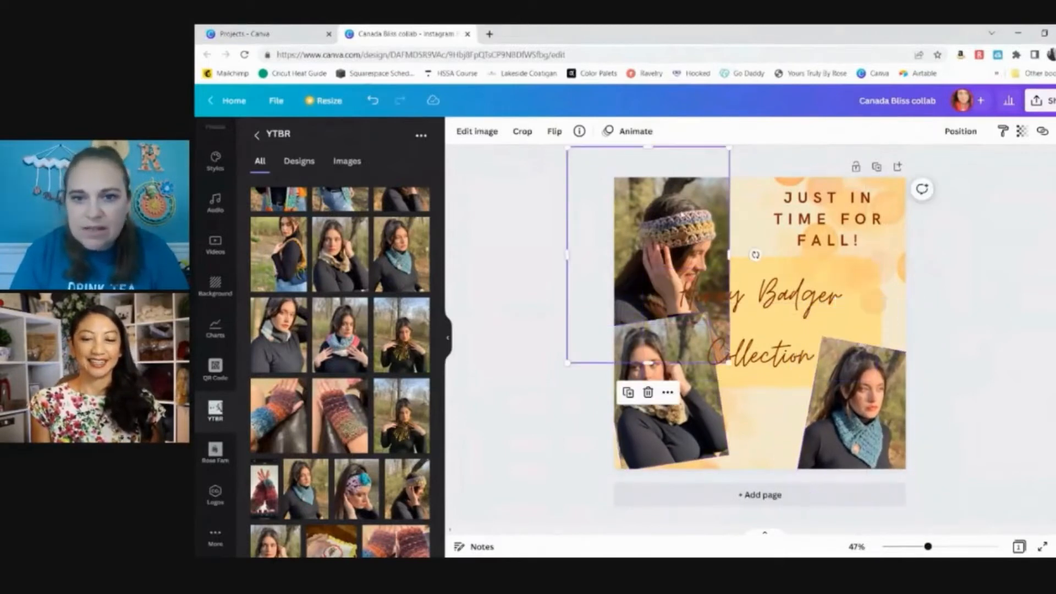
pyautogui.moveTo(728, 147)
pyautogui.mouseDown()
pyautogui.moveTo(712, 166)
pyautogui.moveTo(729, 148)
pyautogui.mouseUp()
pyautogui.moveTo(730, 255); pyautogui.dragTo(719, 254)
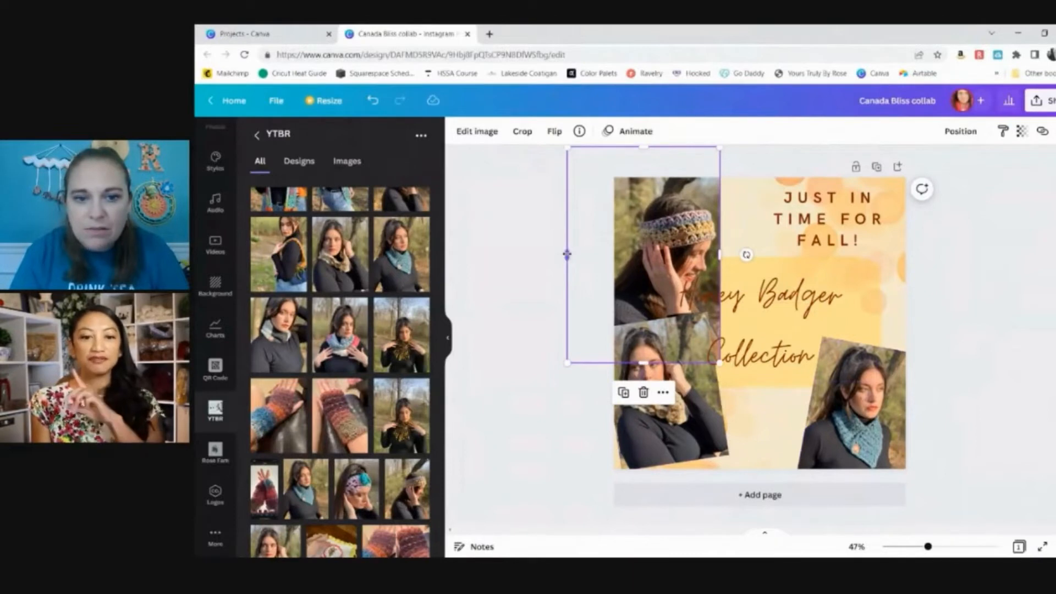
pyautogui.moveTo(572, 255); pyautogui.dragTo(599, 253)
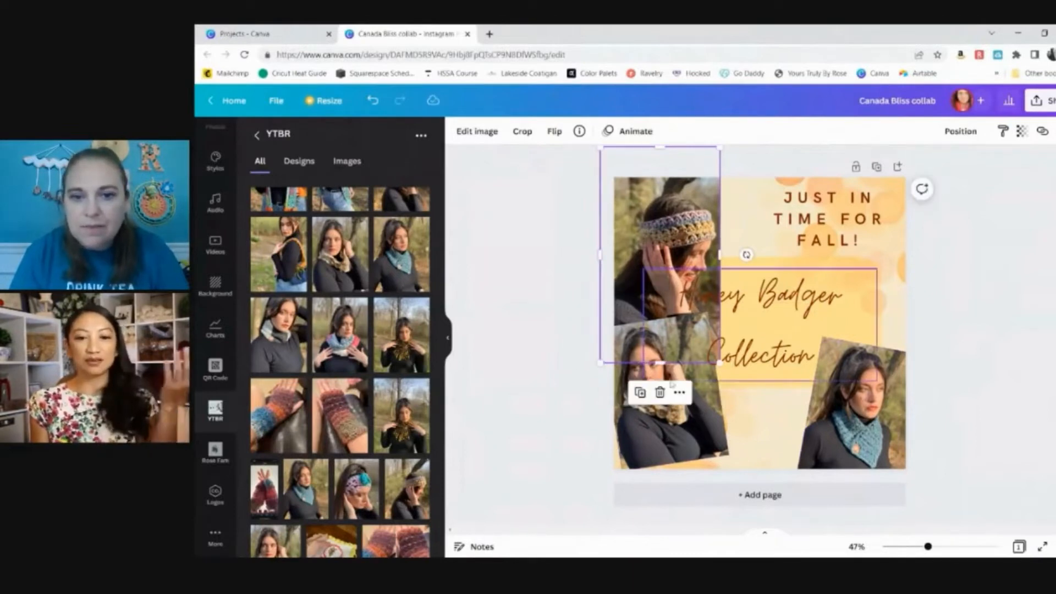
pyautogui.moveTo(745, 255); pyautogui.dragTo(743, 233)
pyautogui.moveTo(670, 237); pyautogui.dragTo(663, 215)
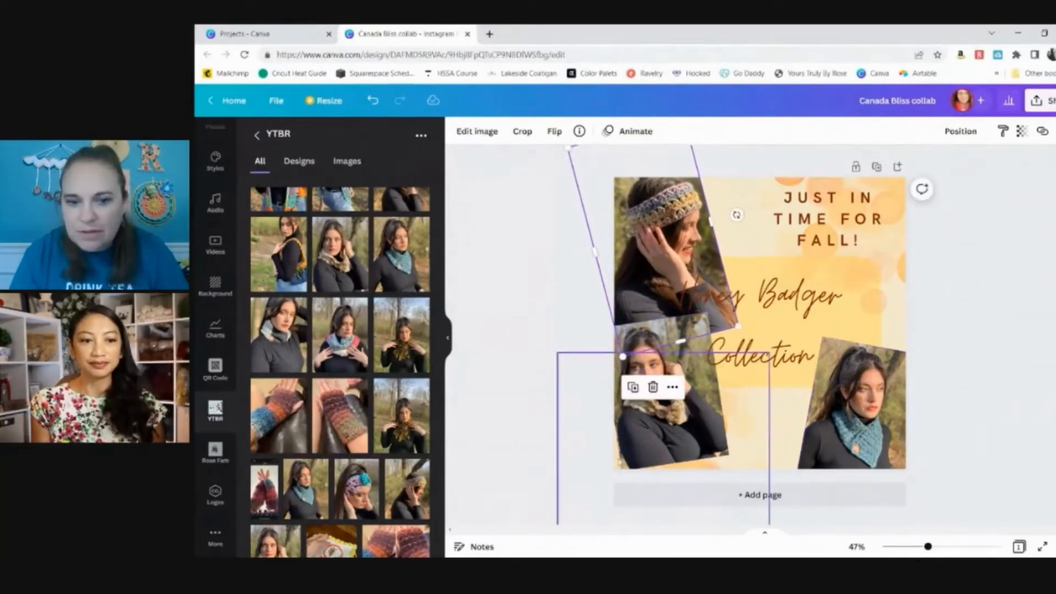
# Step: Flip the teal neck warmer photo horizontally in the Honey Badger Collection design and shift it slightly up and inward
pyautogui.click(910, 424)
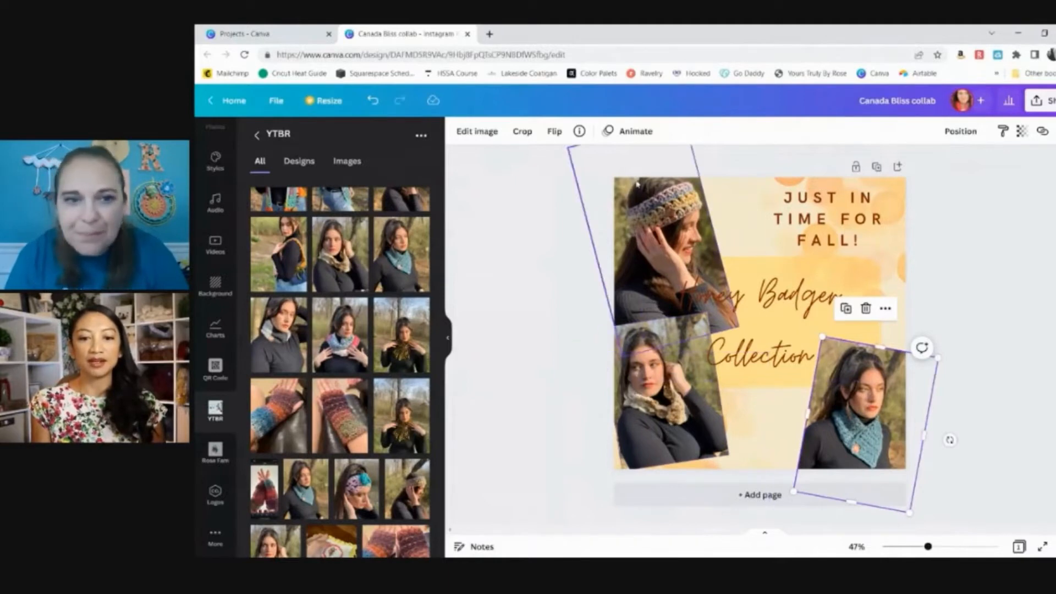
pyautogui.click(555, 137)
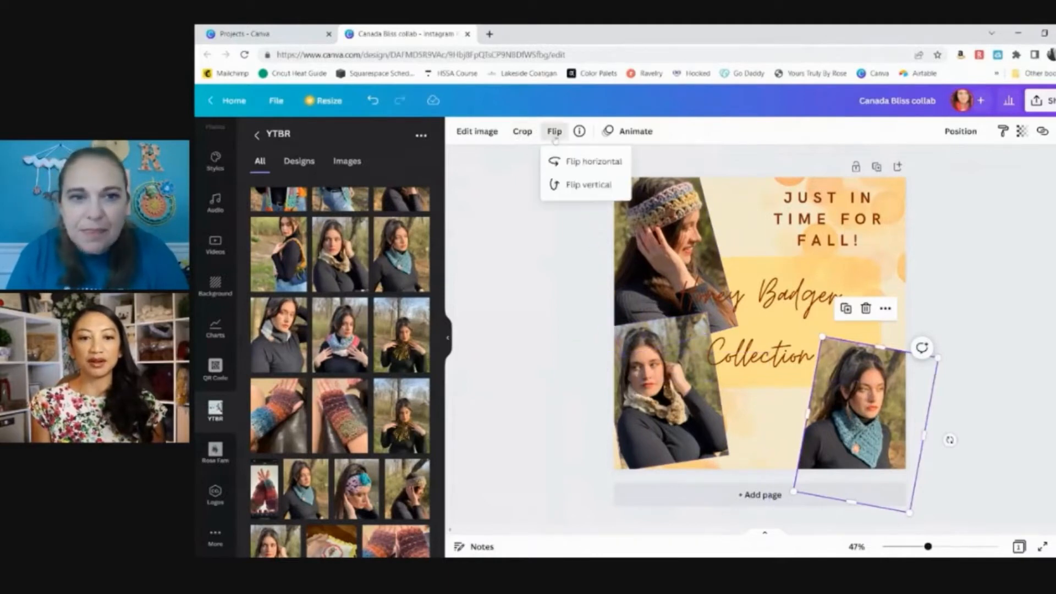
pyautogui.click(580, 163)
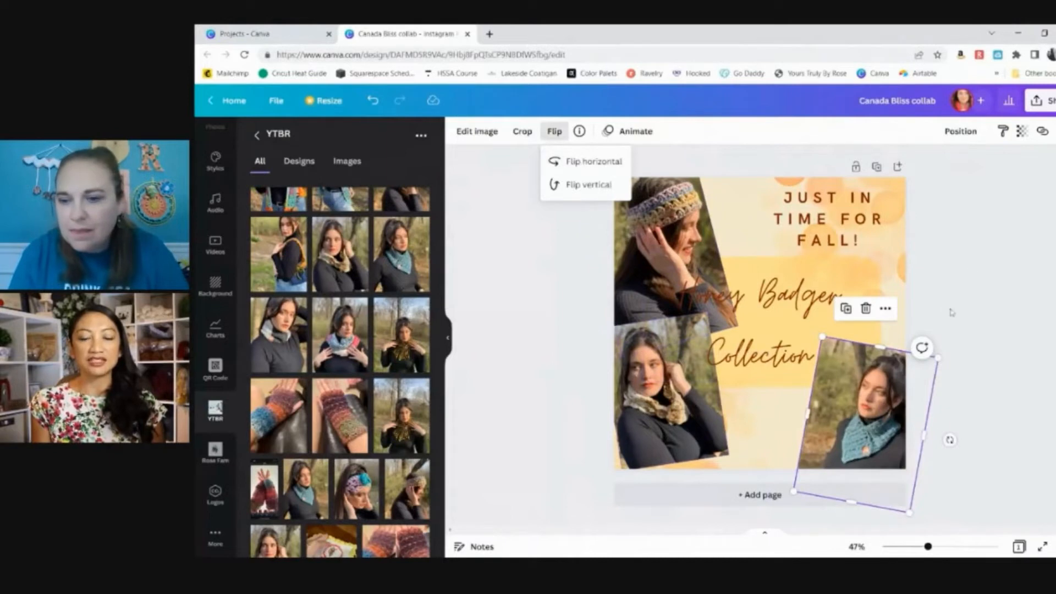
pyautogui.click(910, 384)
pyautogui.moveTo(857, 432); pyautogui.dragTo(819, 396)
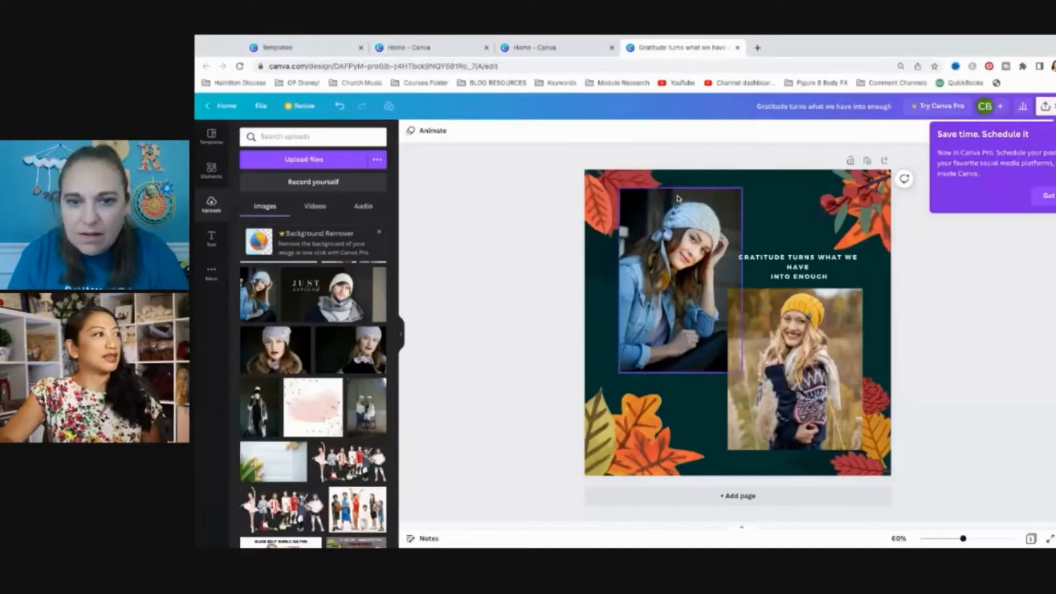
# Step: In the Gratitude design, tilt the pale-hat photo counterclockwise and enlarge it slightly, and tilt the yellow-hat photo clockwise
pyautogui.click(679, 199)
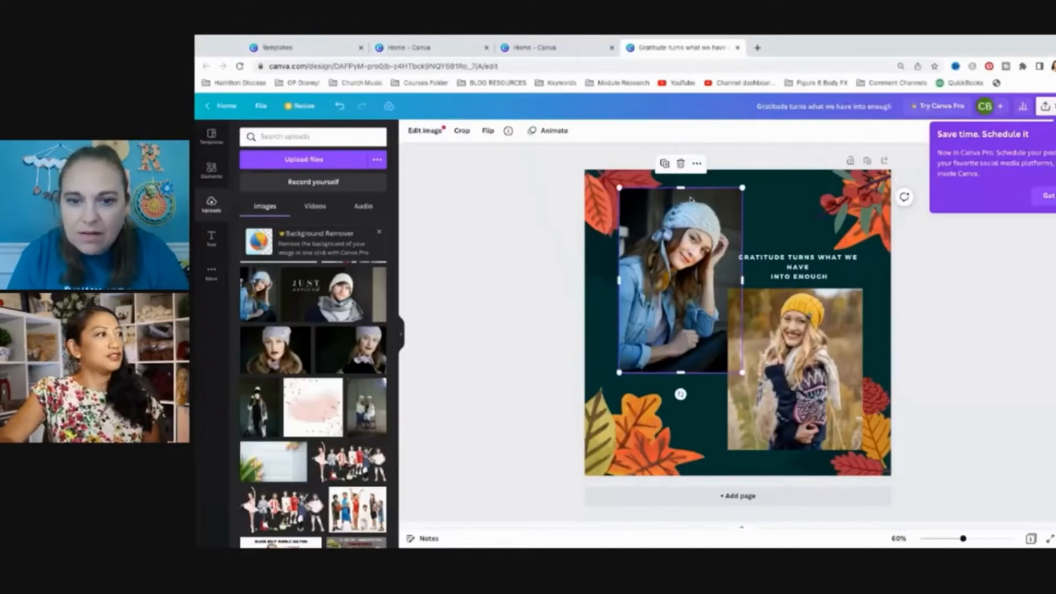
pyautogui.moveTo(680, 393); pyautogui.dragTo(710, 406)
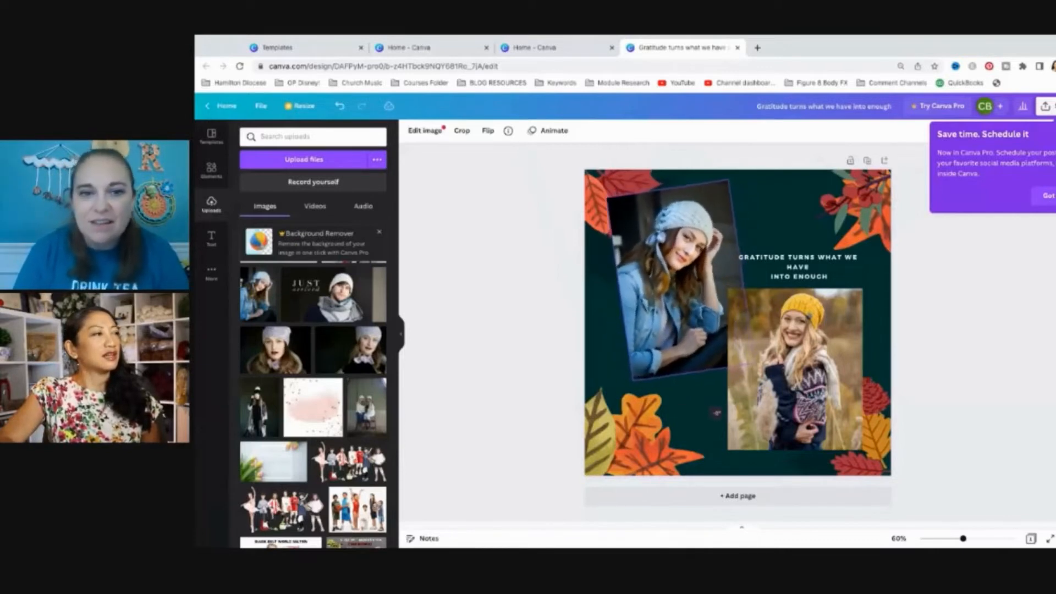
pyautogui.moveTo(633, 383); pyautogui.dragTo(626, 395)
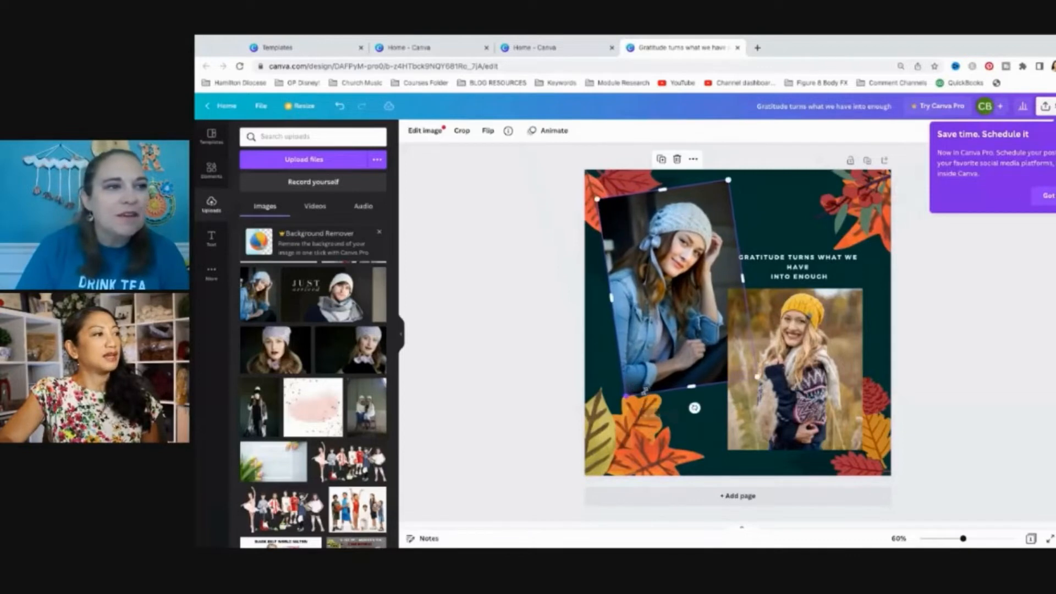
pyautogui.click(791, 384)
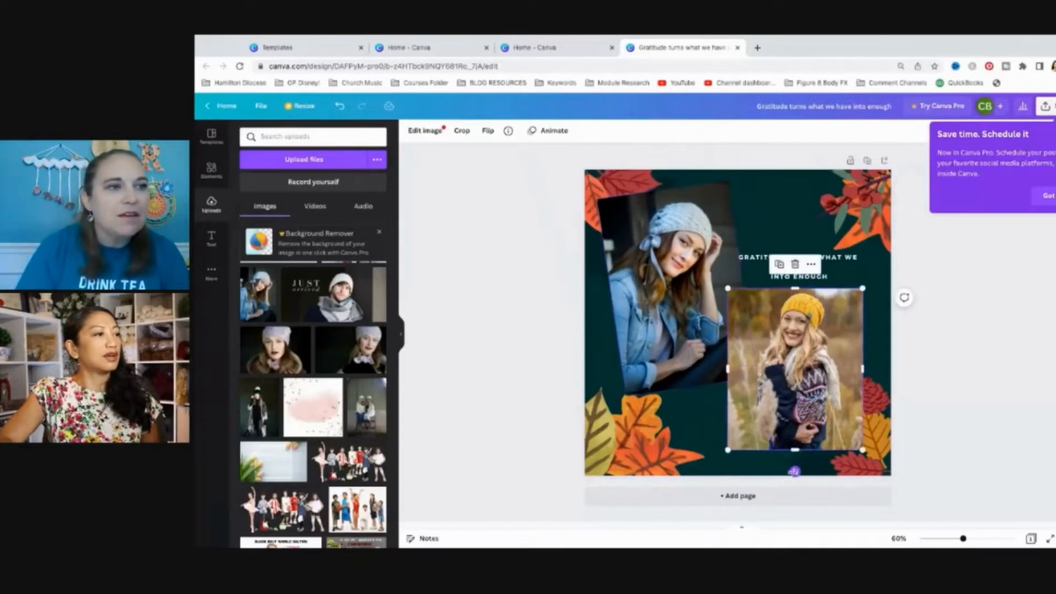
pyautogui.moveTo(795, 471); pyautogui.dragTo(792, 472)
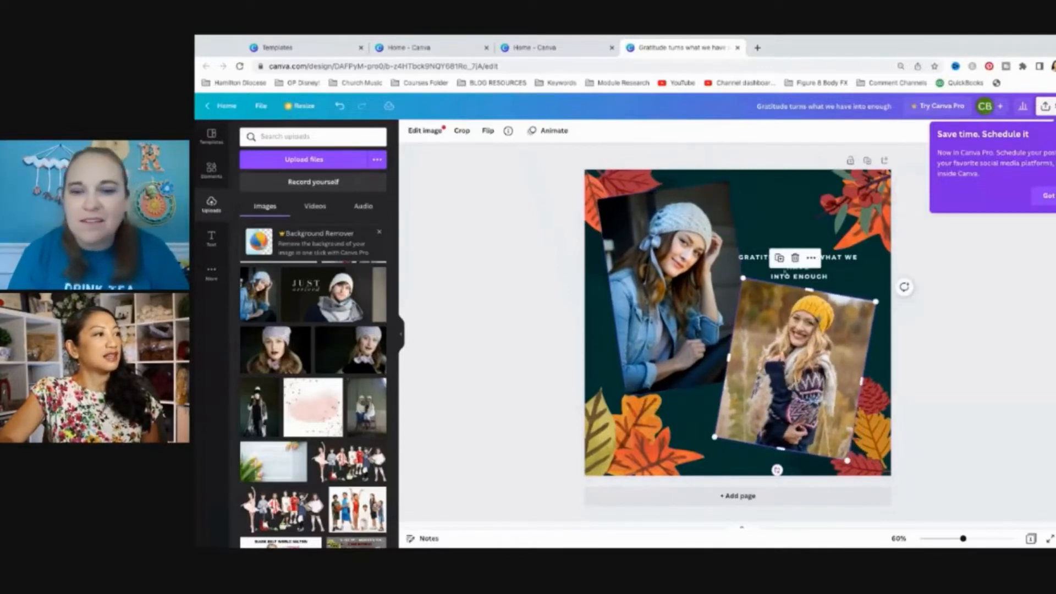
# Step: Move the "Gratitude turns what we have into enough" text slightly up and to the left above the yellow-hat photo
pyautogui.click(809, 263)
pyautogui.doubleClick(810, 257)
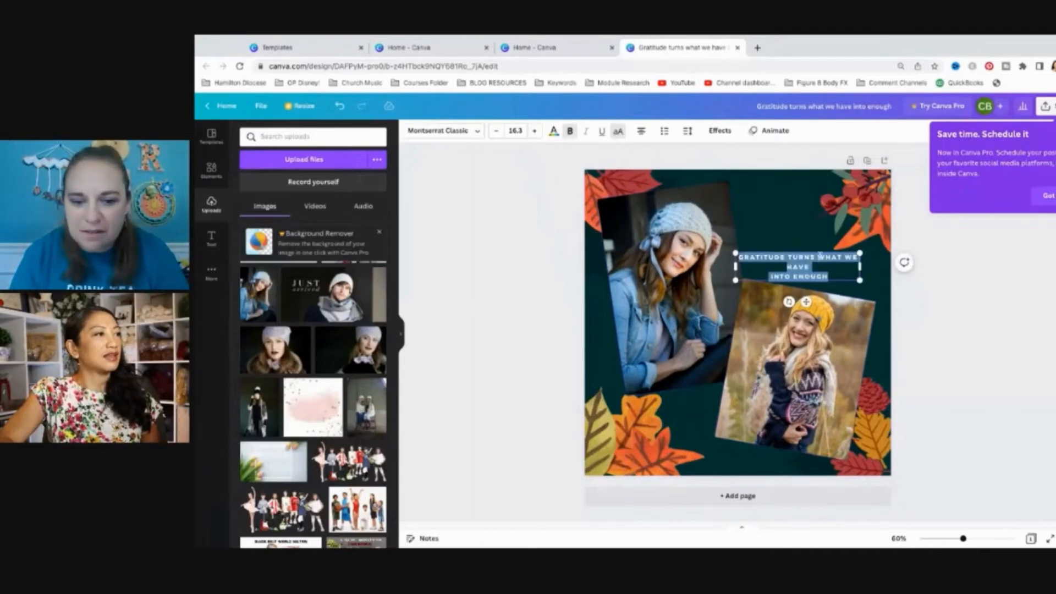
pyautogui.moveTo(818, 252); pyautogui.dragTo(811, 245)
pyautogui.click(820, 269)
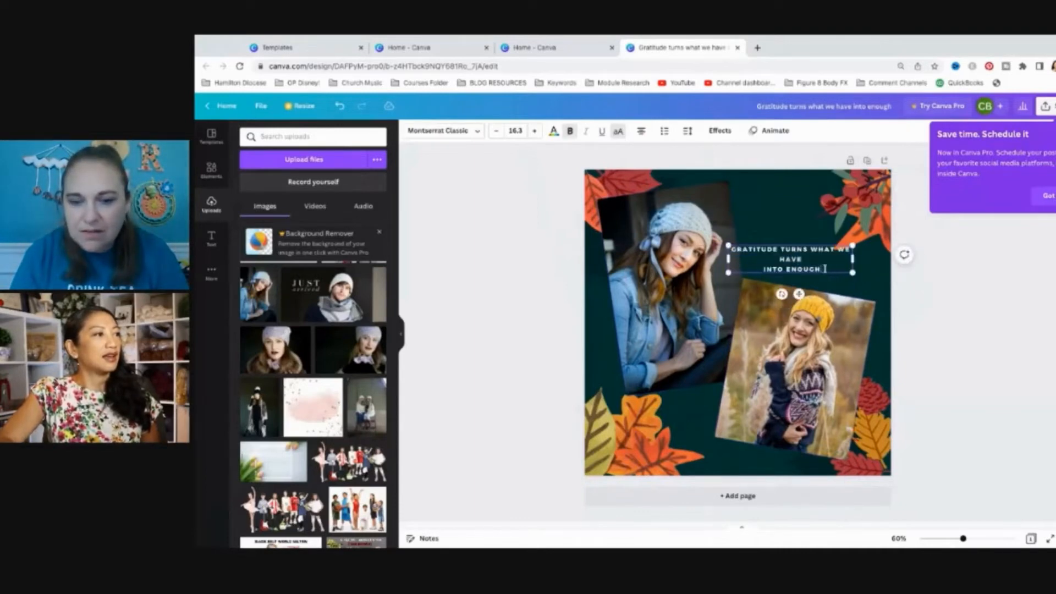
# Step: Enlarge the tilted yellow-hat and pale-hat photos slightly so that they overlap
pyautogui.click(821, 304)
pyautogui.moveTo(876, 303); pyautogui.dragTo(882, 298)
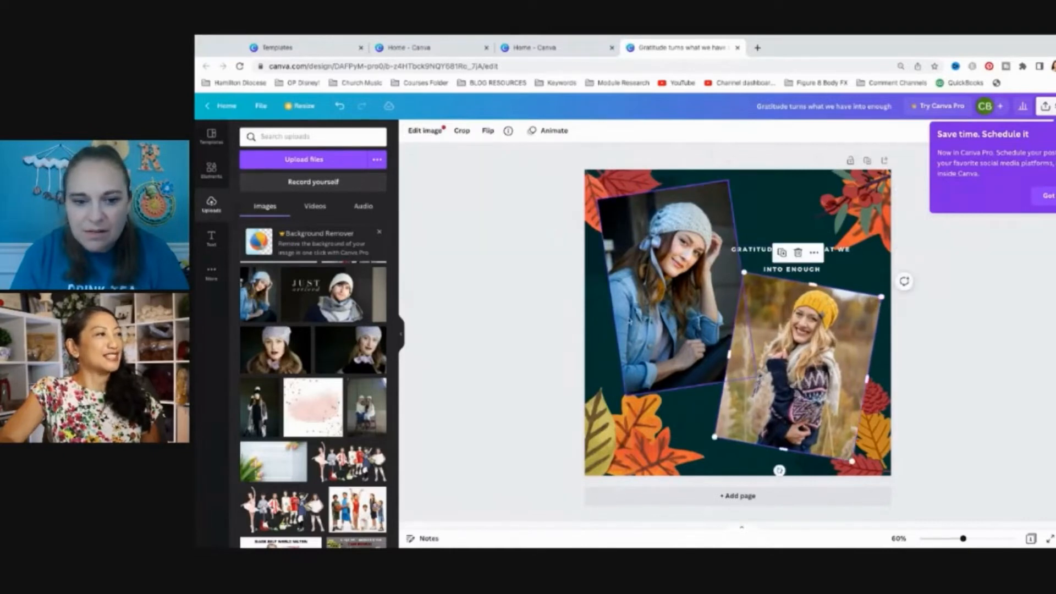
pyautogui.click(701, 324)
pyautogui.moveTo(755, 379); pyautogui.dragTo(761, 382)
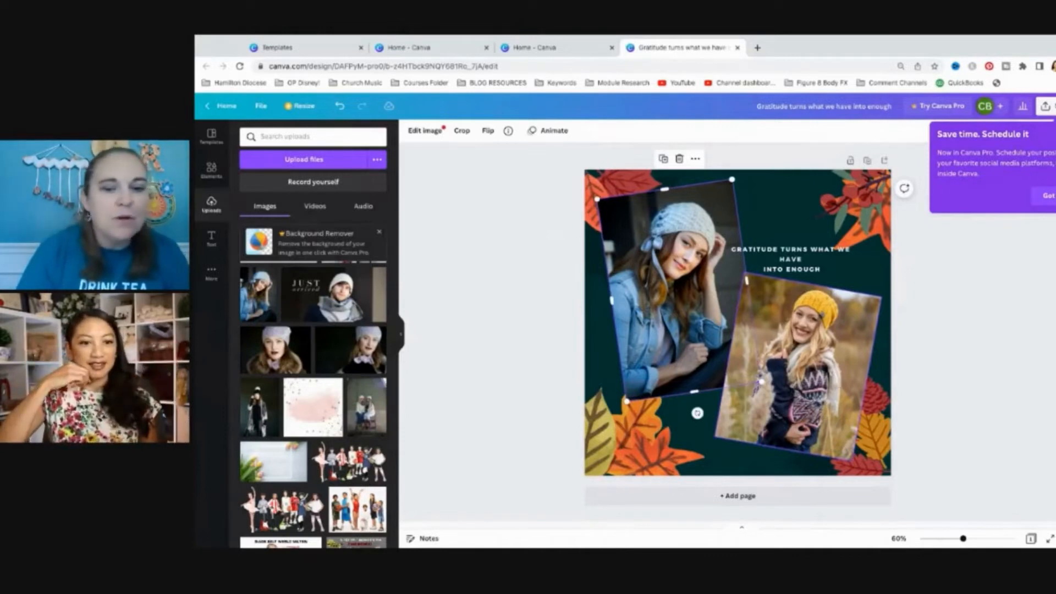
pyautogui.click(843, 429)
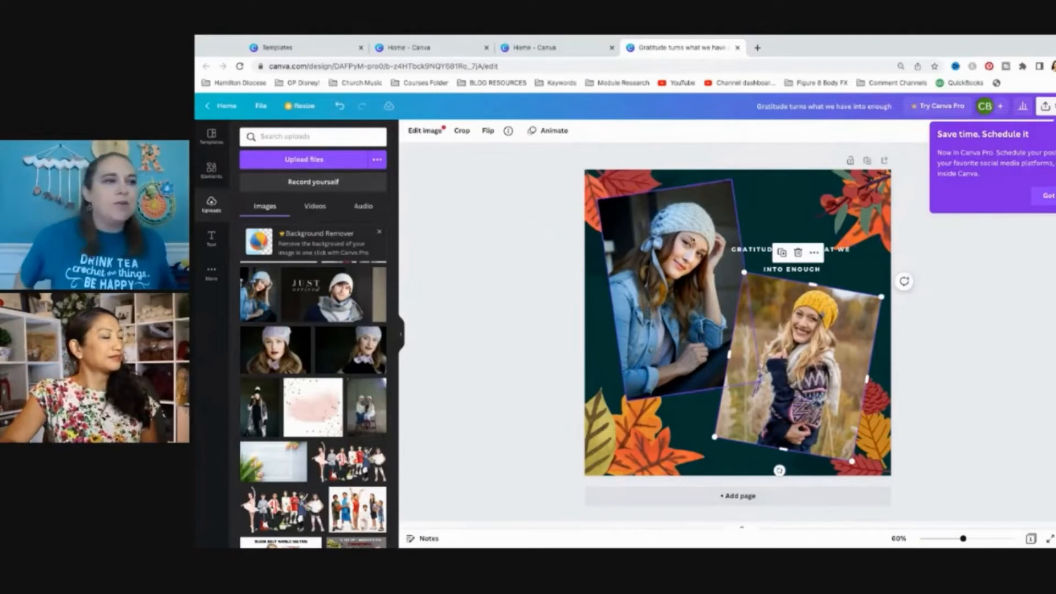
pyautogui.click(736, 238)
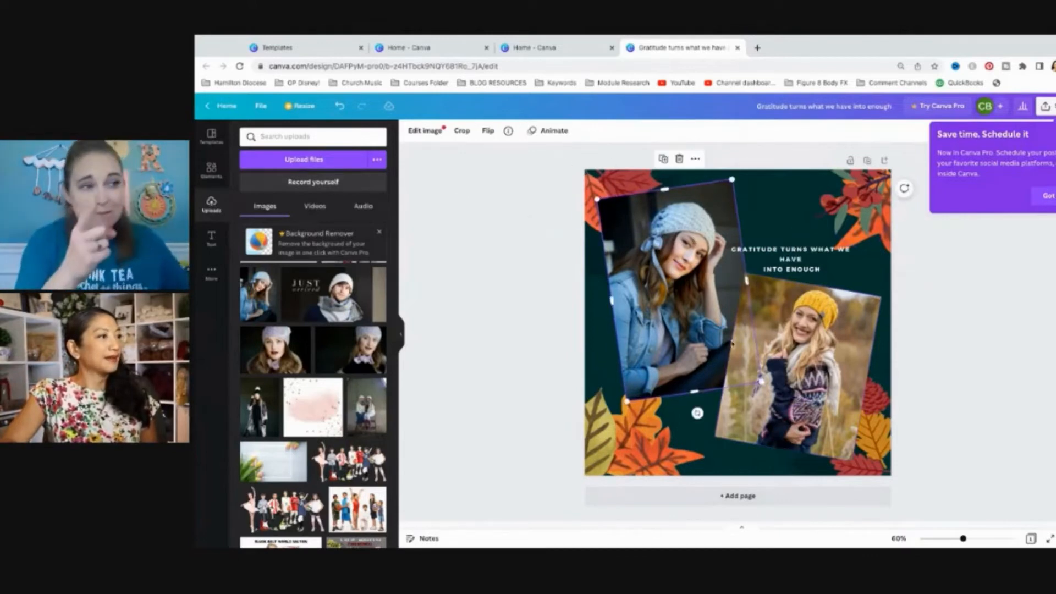
pyautogui.click(808, 340)
pyautogui.click(815, 253)
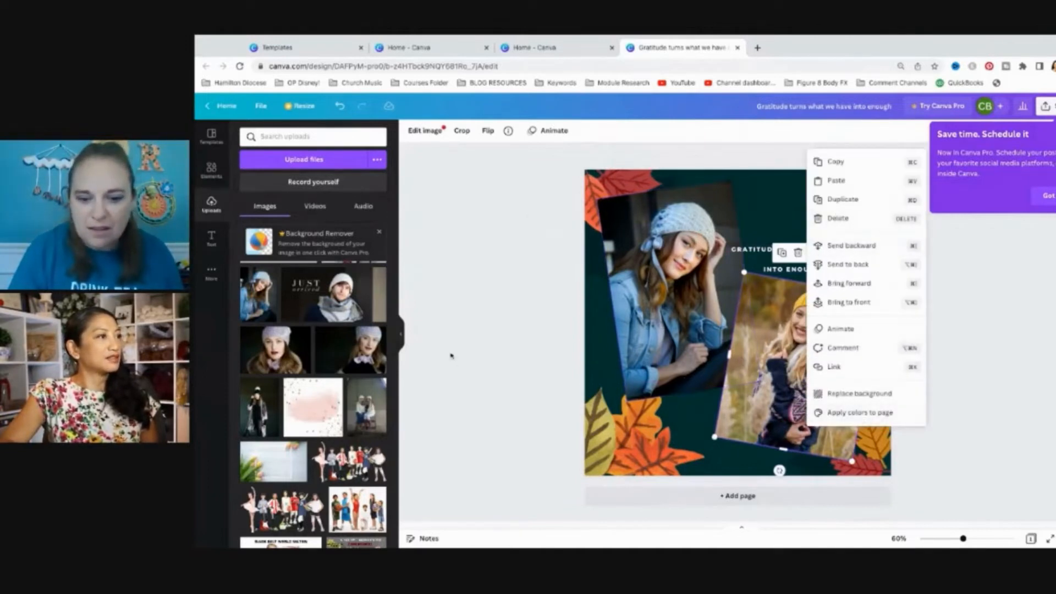
pyautogui.click(490, 197)
pyautogui.click(660, 278)
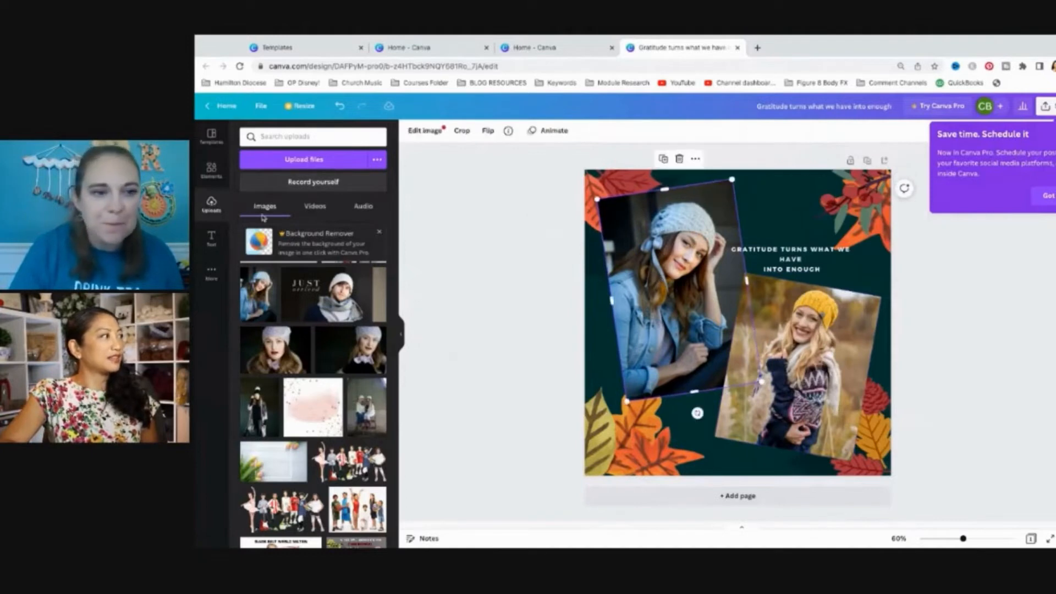
pyautogui.click(211, 135)
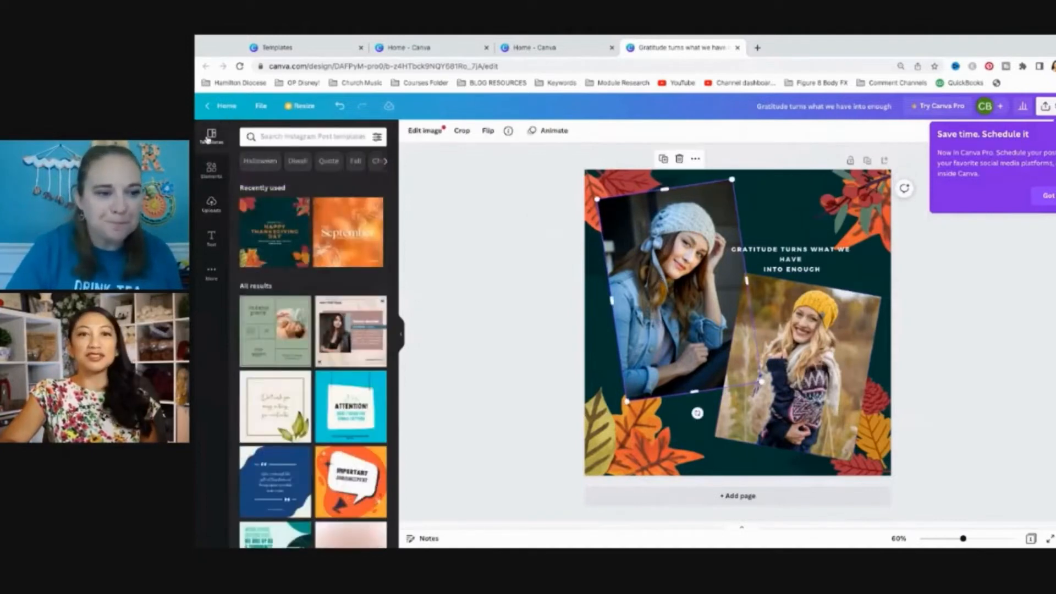
pyautogui.click(212, 170)
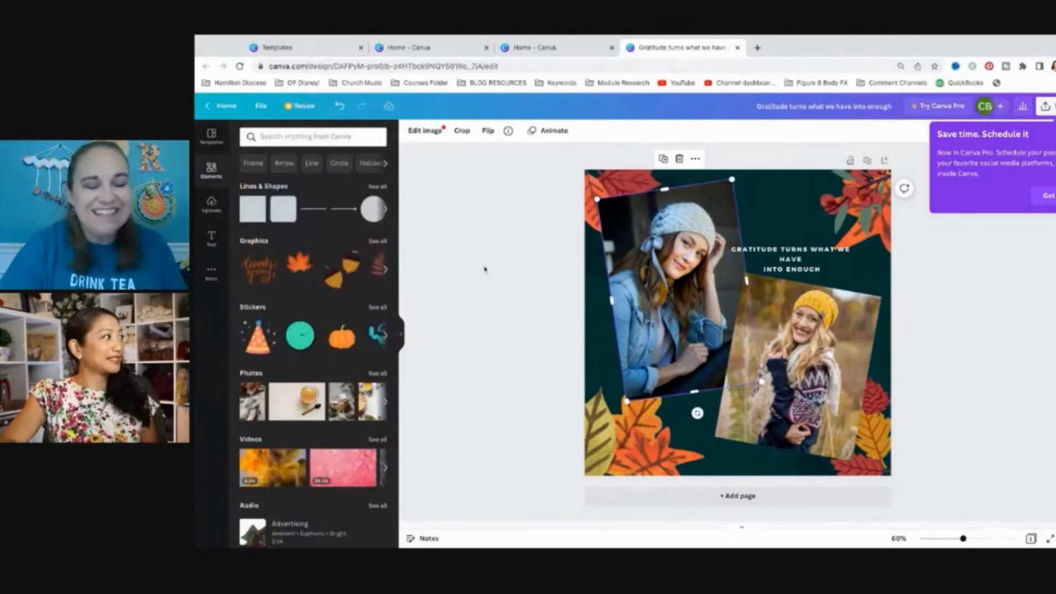
pyautogui.click(521, 287)
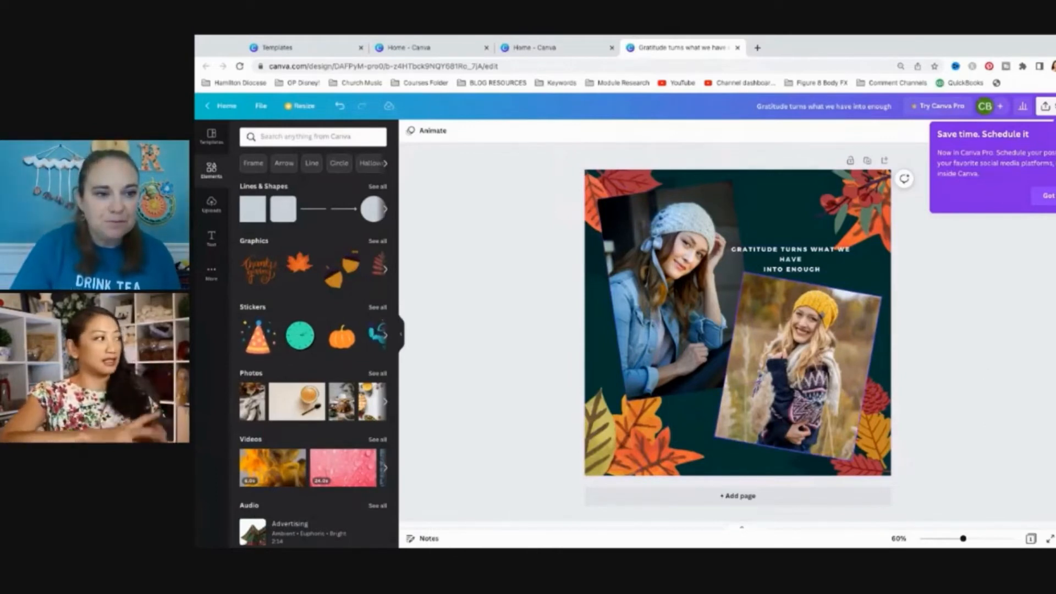
pyautogui.click(220, 147)
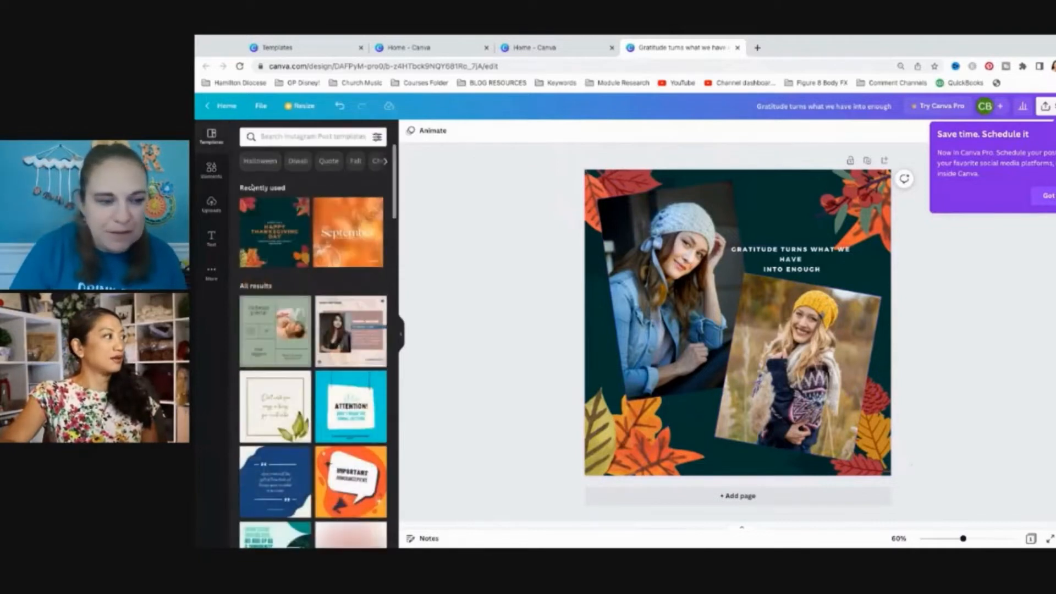
# Step: Open the Shadows effect for the pale-hat photo from its image editing options
pyautogui.click(672, 237)
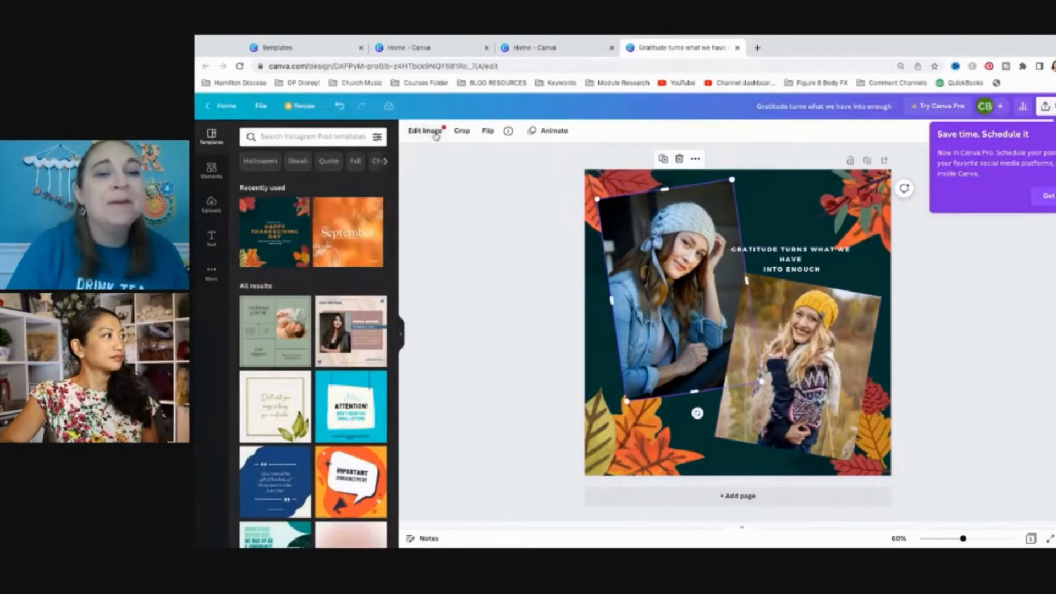
pyautogui.click(435, 135)
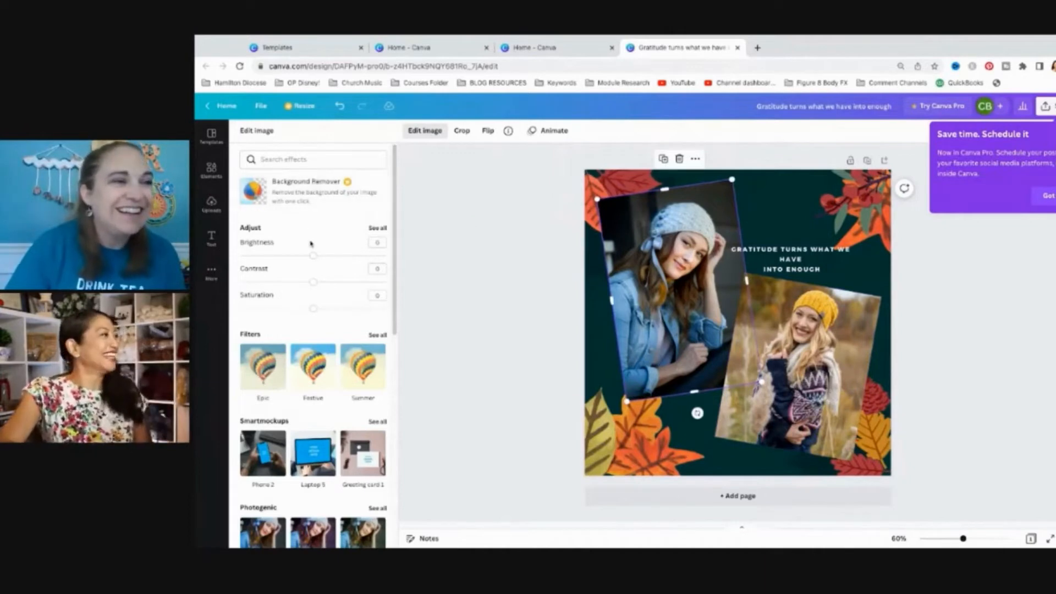
pyautogui.scroll(-3, 311, 244)
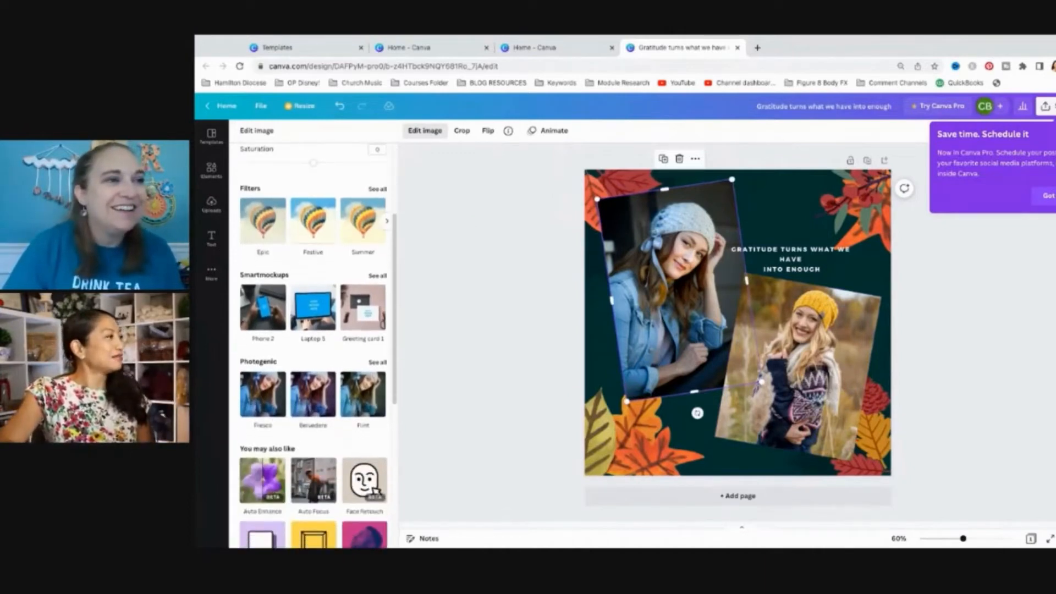
pyautogui.scroll(-6, 311, 244)
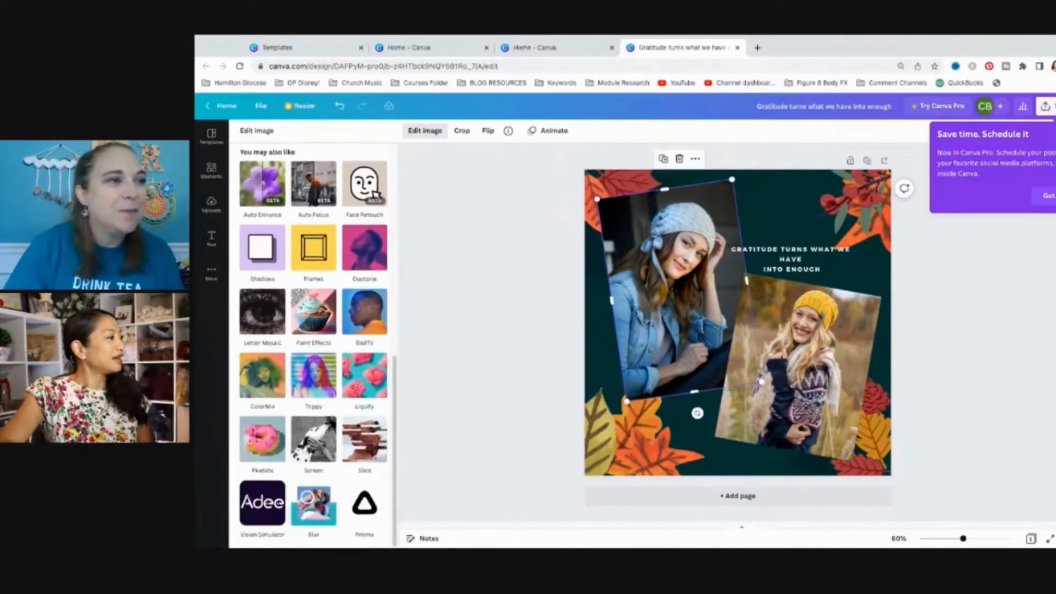
pyautogui.scroll(1, 312, 452)
pyautogui.scroll(-1, 312, 452)
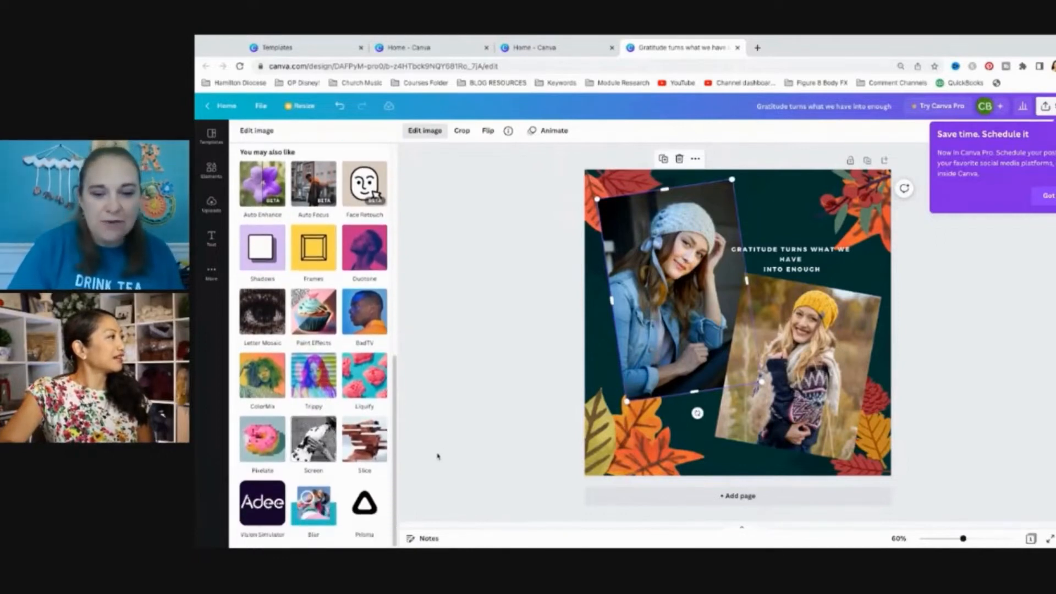
pyautogui.click(262, 261)
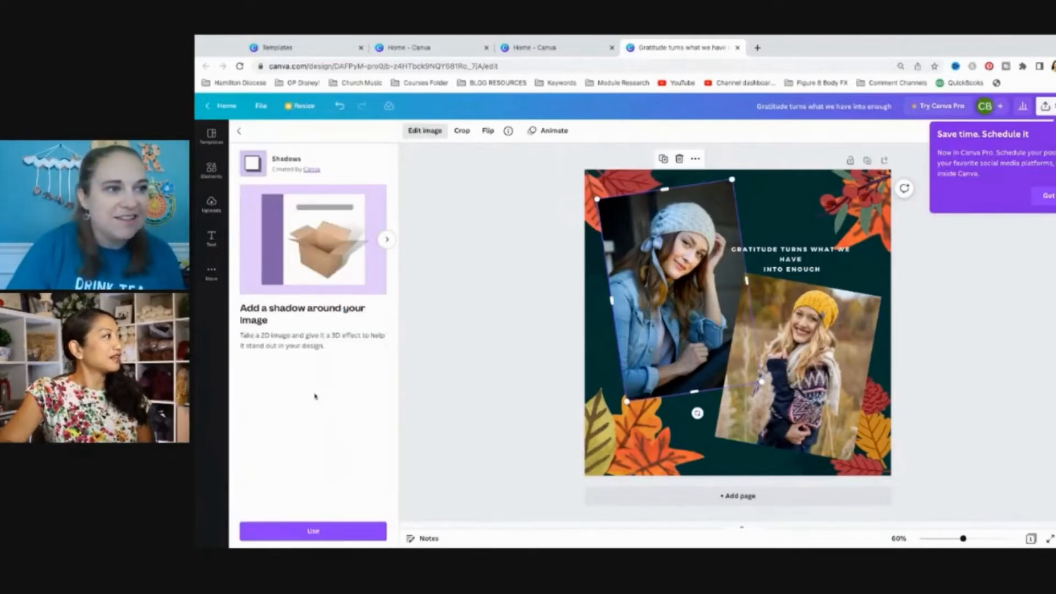
pyautogui.click(313, 530)
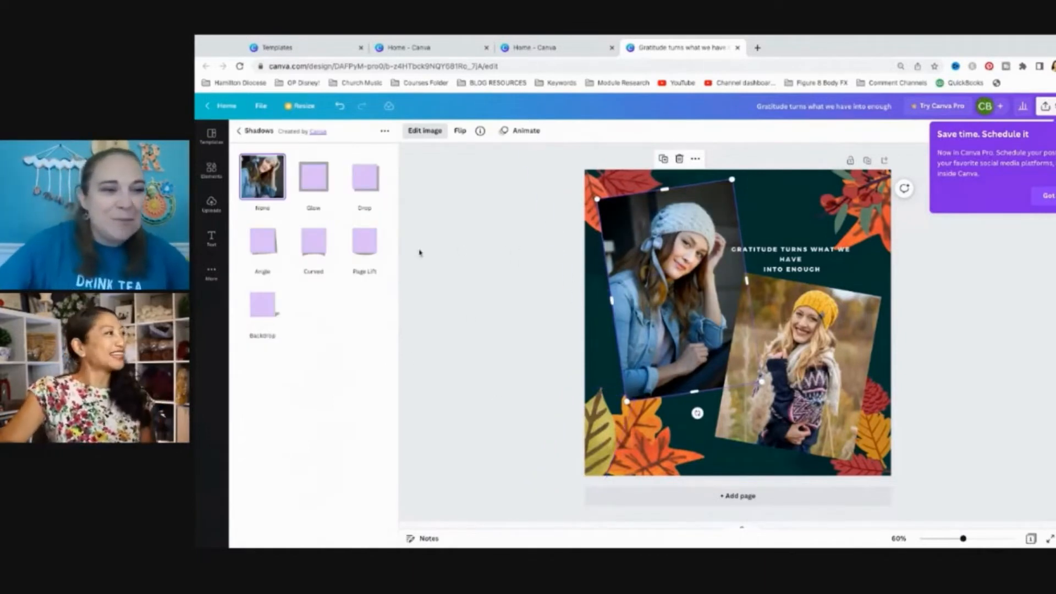
# Step: Apply a Glow shadow in white to the pale-hat photo and slightly increase its blur and size
pyautogui.click(319, 190)
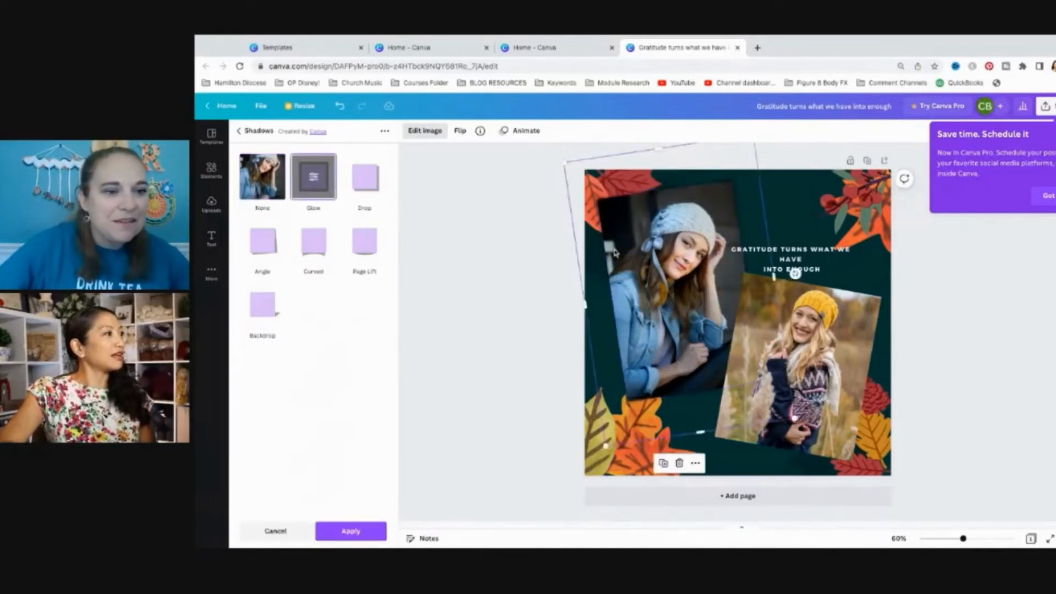
pyautogui.click(313, 177)
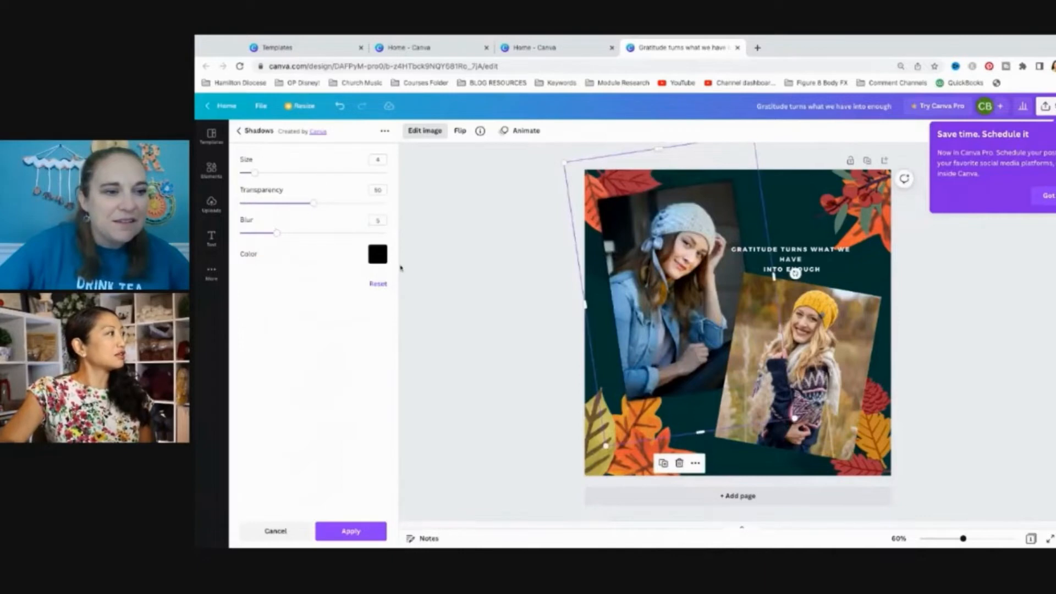
pyautogui.click(239, 132)
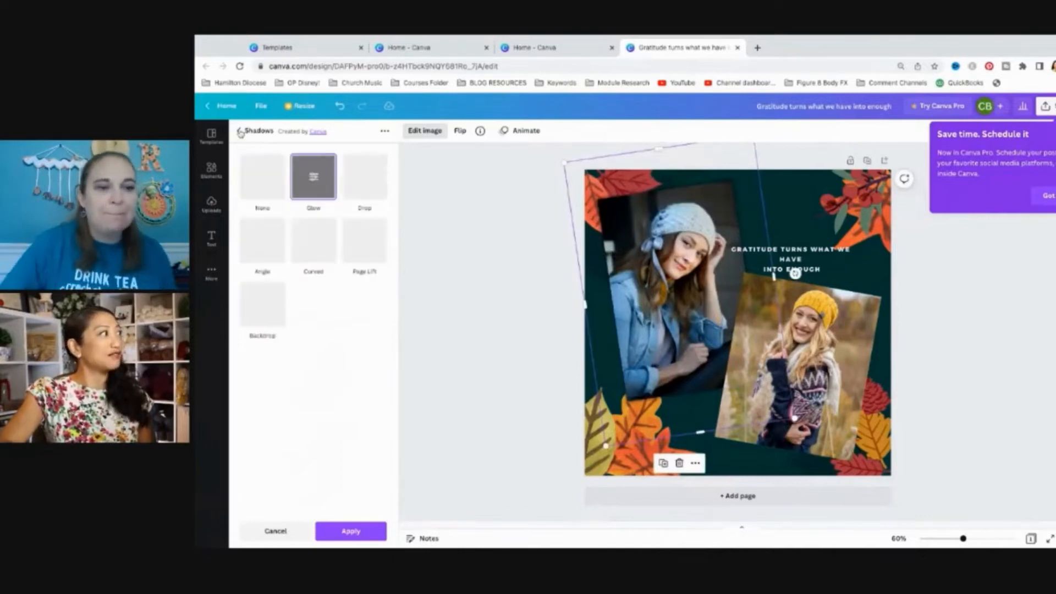
pyautogui.click(318, 185)
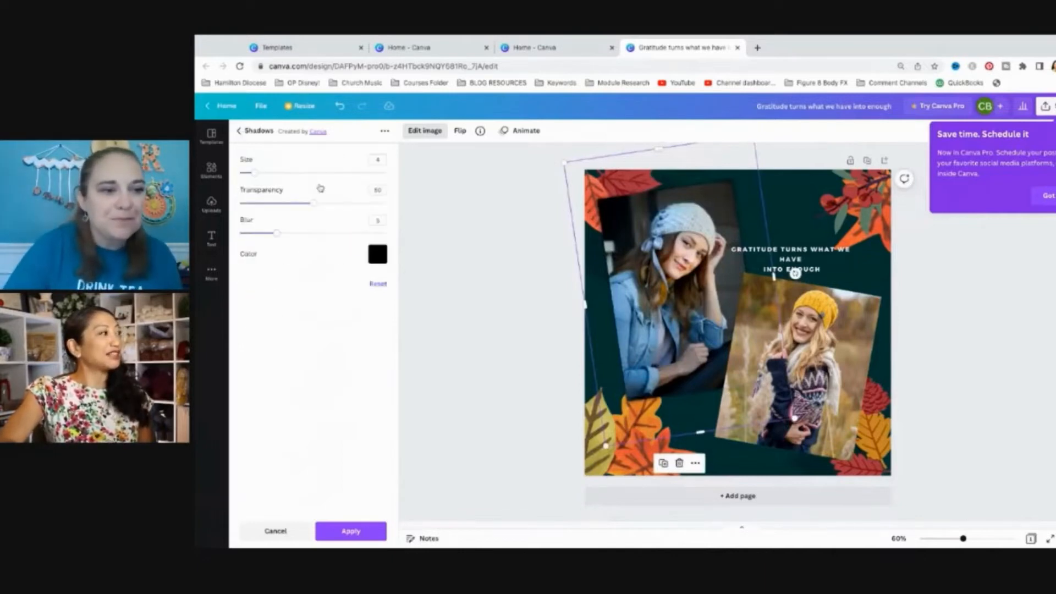
pyautogui.click(380, 255)
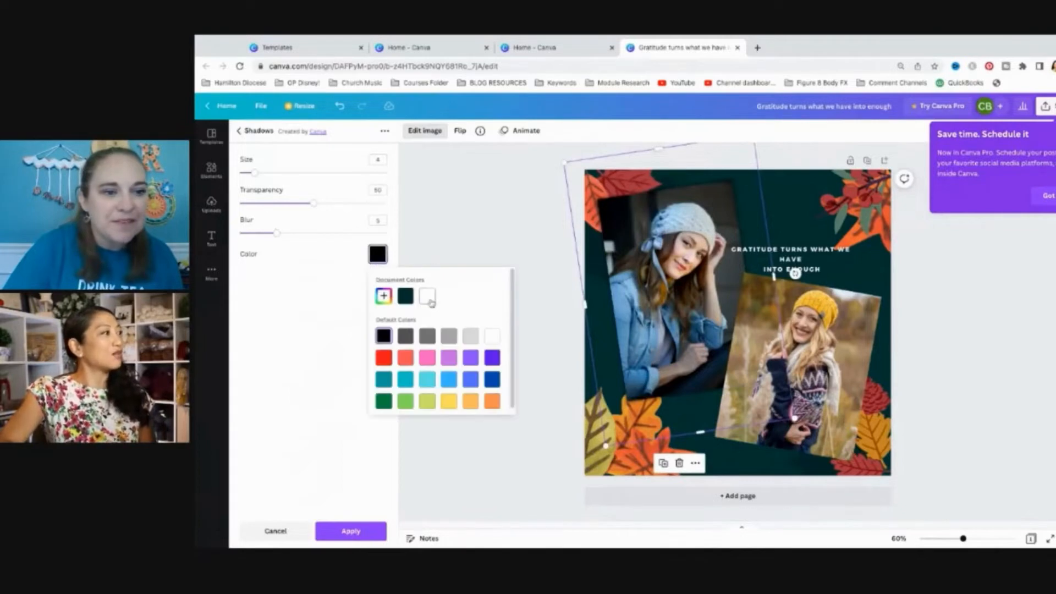
pyautogui.click(427, 297)
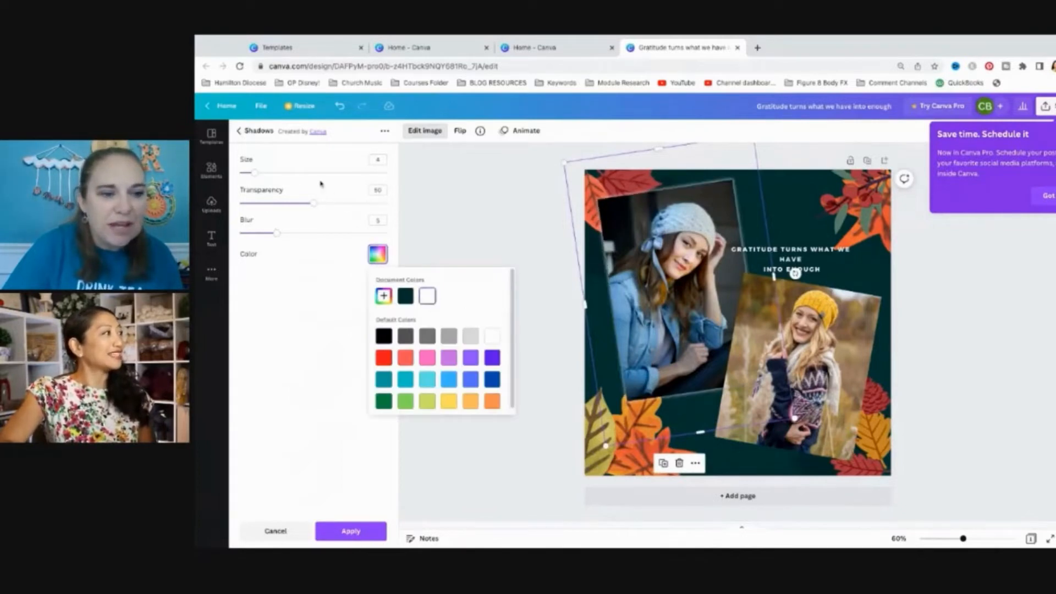
pyautogui.moveTo(276, 232); pyautogui.dragTo(284, 233)
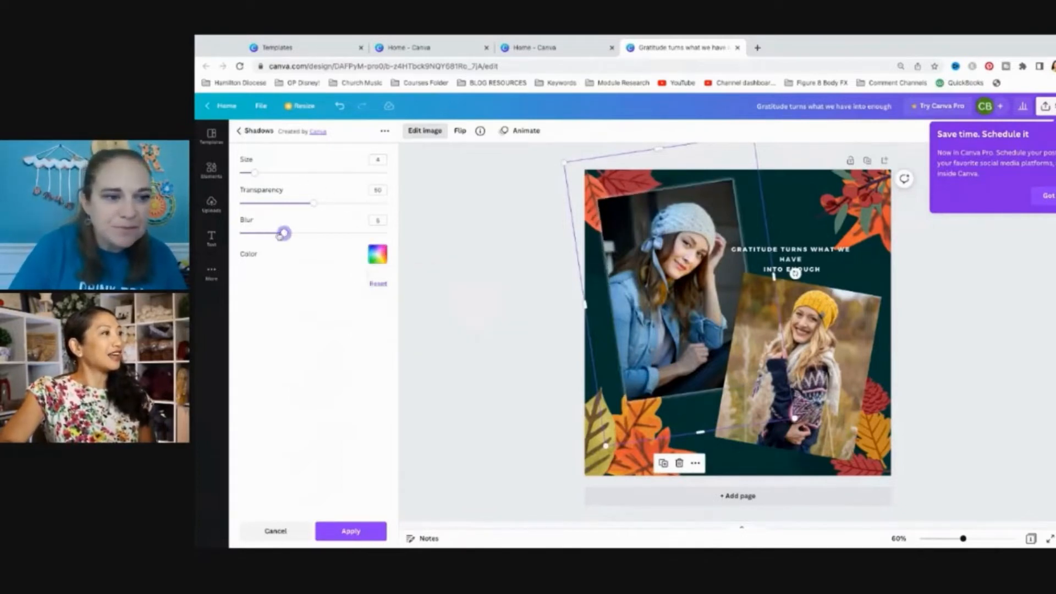
pyautogui.moveTo(254, 174)
pyautogui.mouseDown()
pyautogui.moveTo(298, 173)
pyautogui.moveTo(269, 173)
pyautogui.mouseUp()
# Step: Apply a Glow shadow in white to the yellow-hat photo in the Gratitude design
pyautogui.click(742, 408)
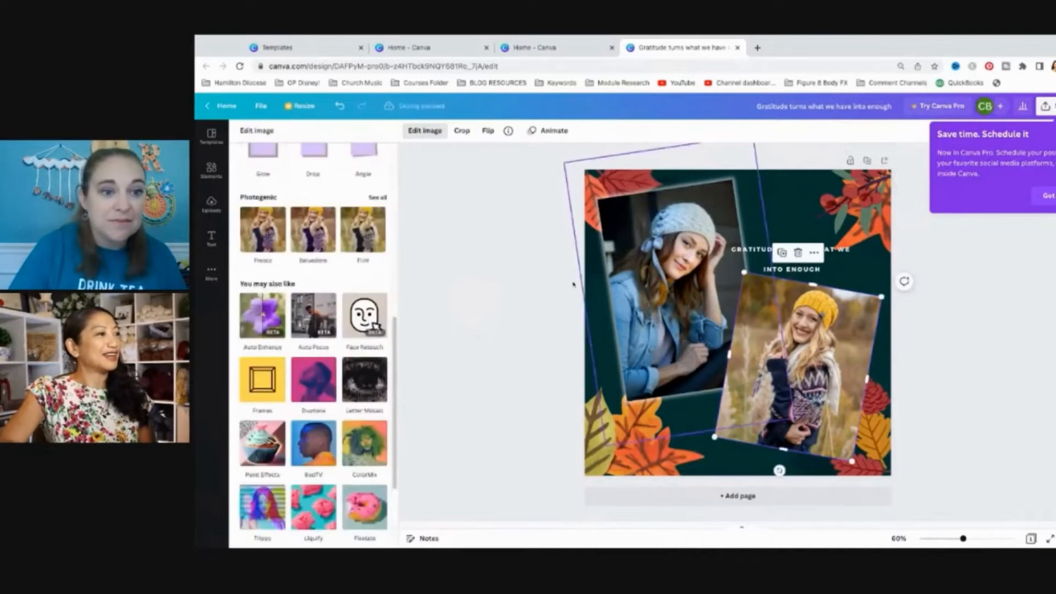
pyautogui.scroll(6, 333, 282)
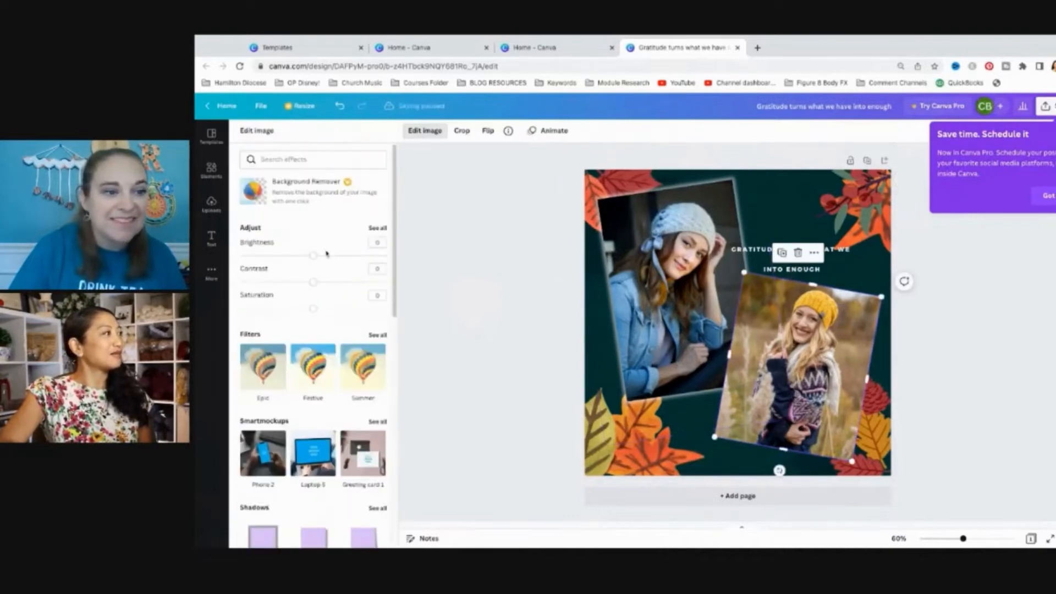
pyautogui.scroll(-15, 326, 253)
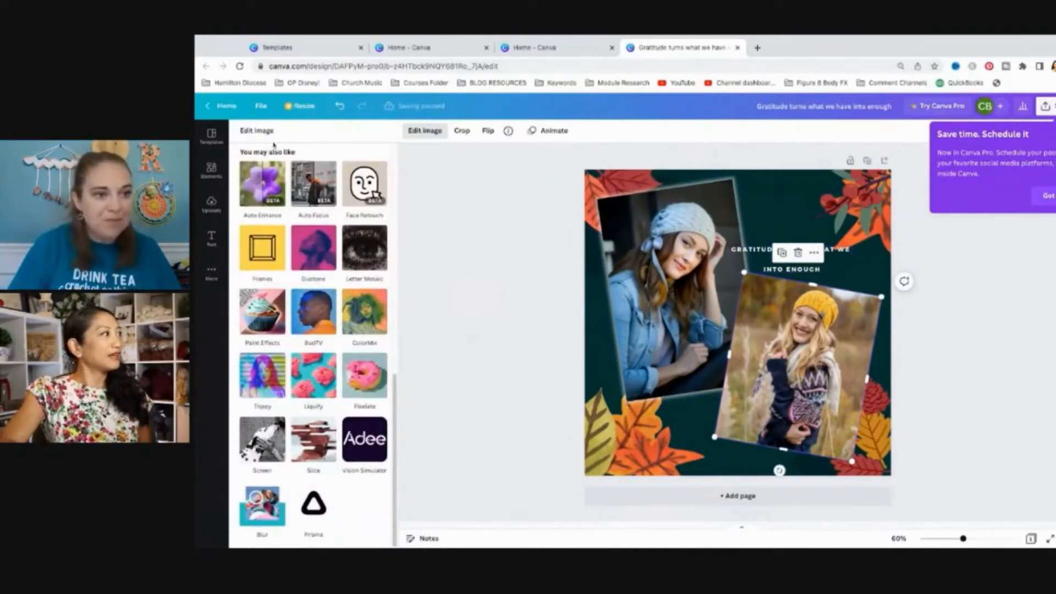
pyautogui.click(432, 131)
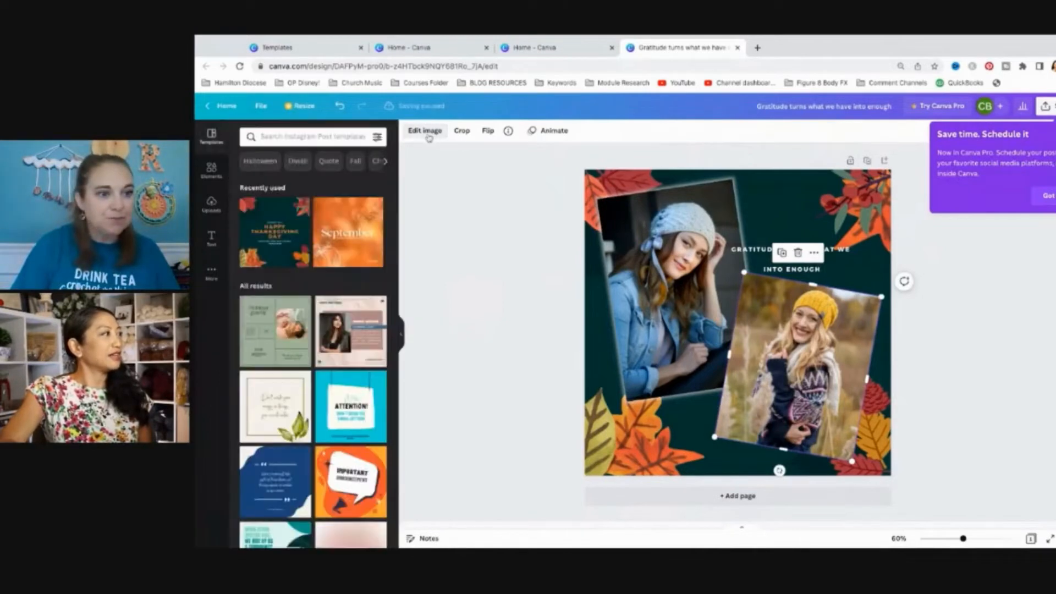
pyautogui.click(428, 137)
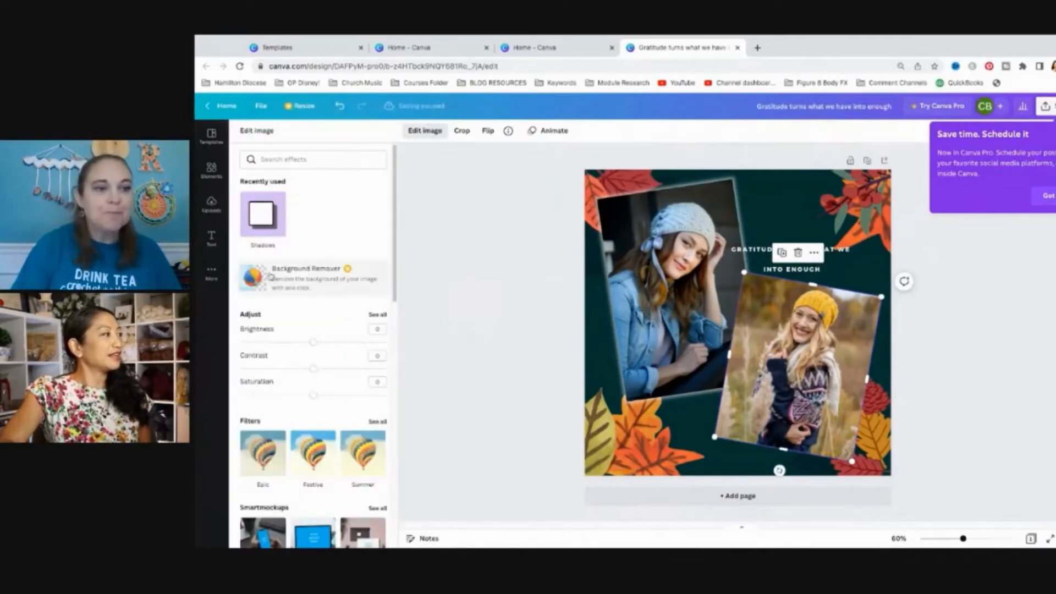
pyautogui.click(263, 215)
pyautogui.click(314, 186)
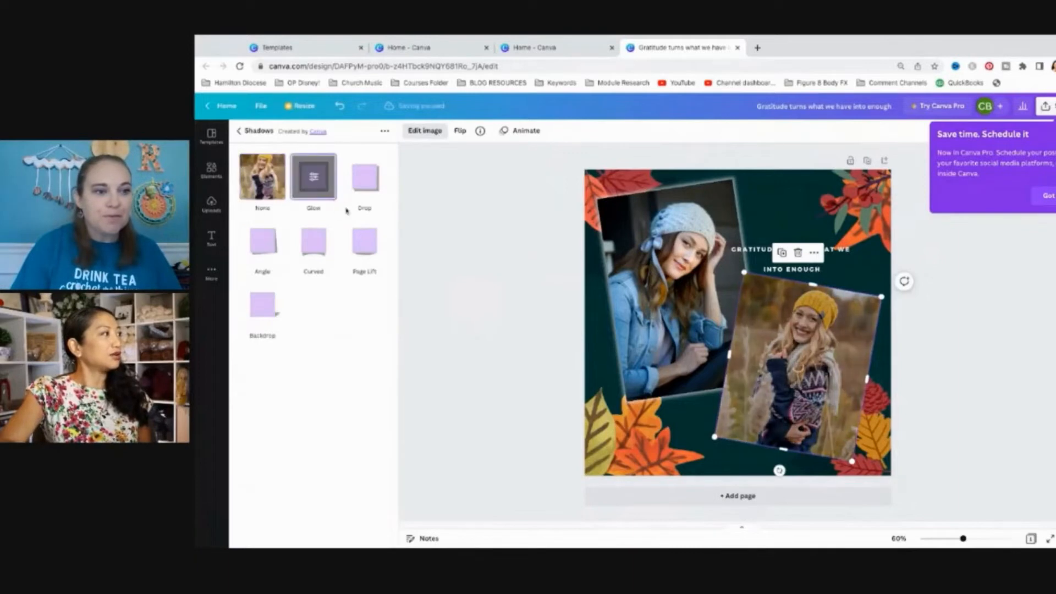
pyautogui.click(302, 172)
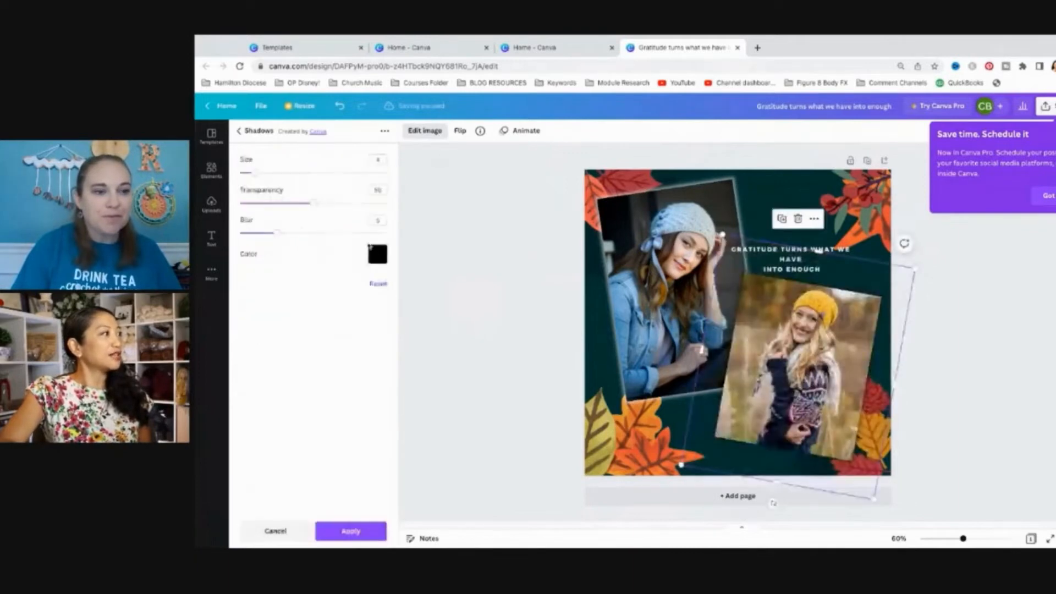
pyautogui.click(377, 254)
pyautogui.click(428, 296)
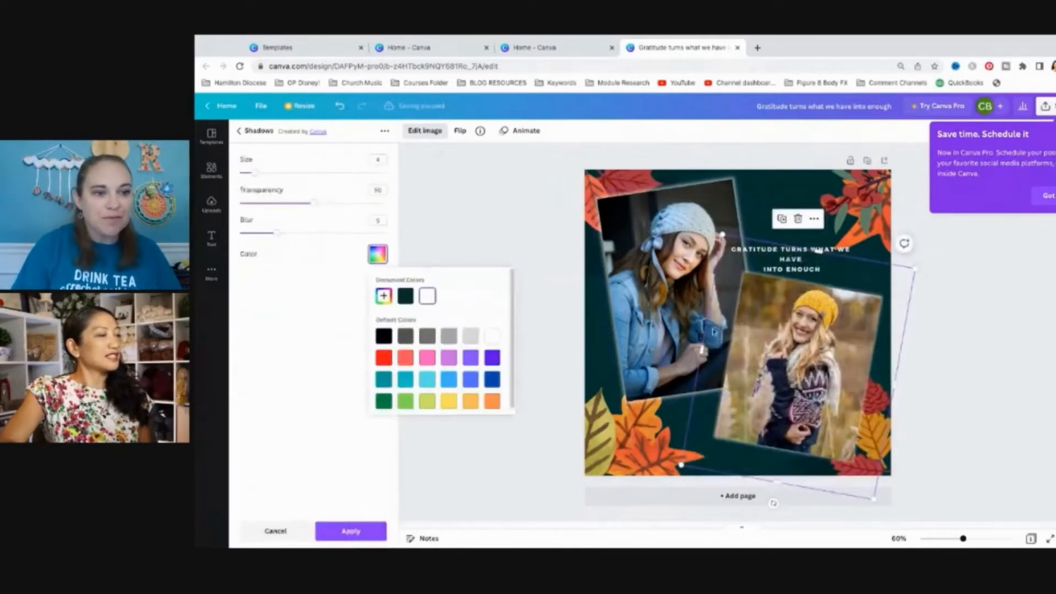
pyautogui.click(556, 421)
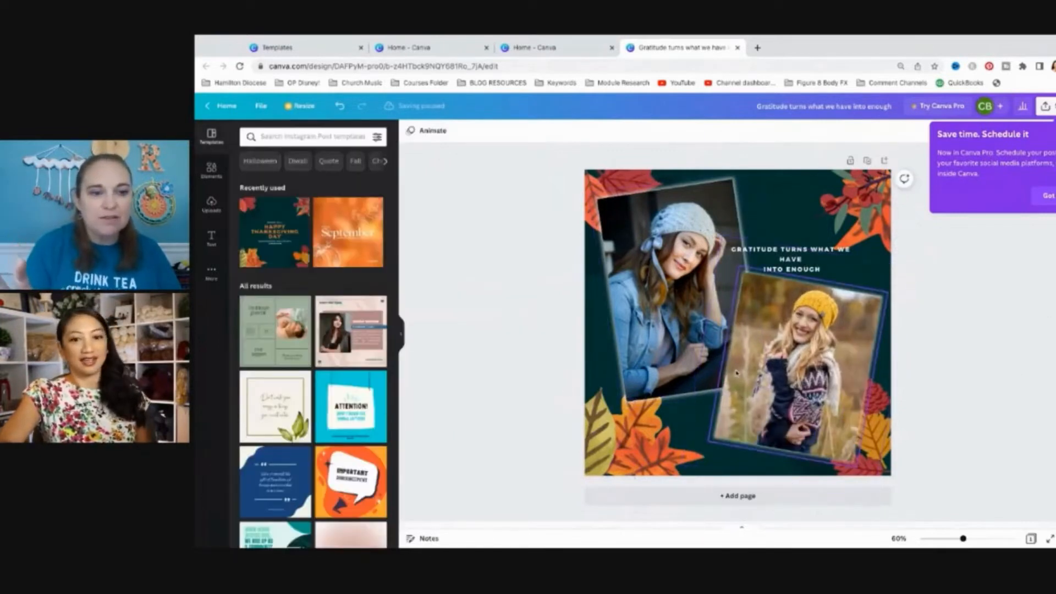
# Step: In the Canada Bliss collab design, bring the yellow brush shape forward over all three photos, keeping it behind the Honey Badger Collection text
pyautogui.click(804, 342)
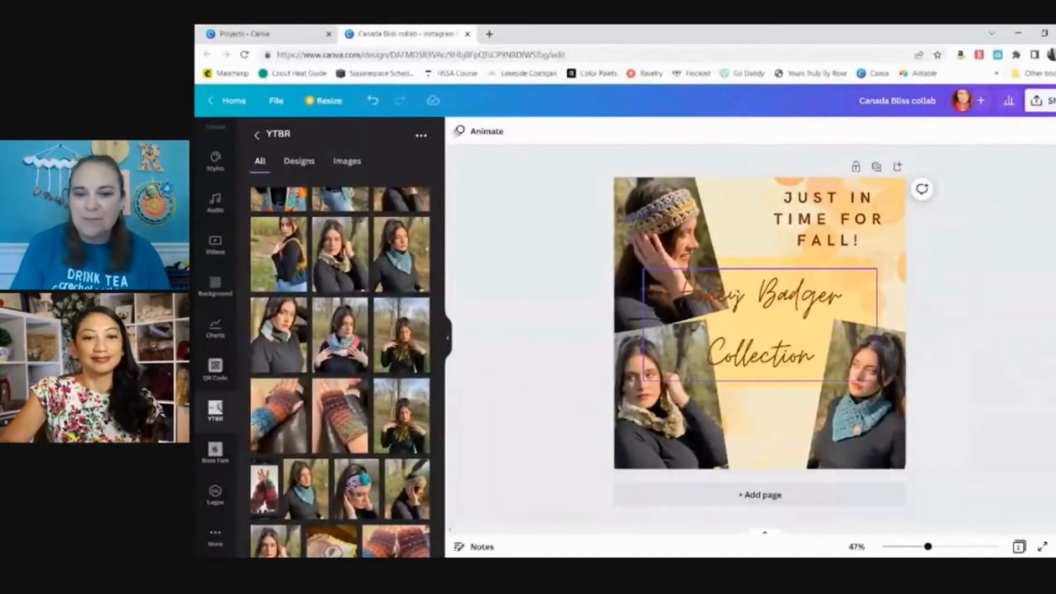
pyautogui.click(745, 266)
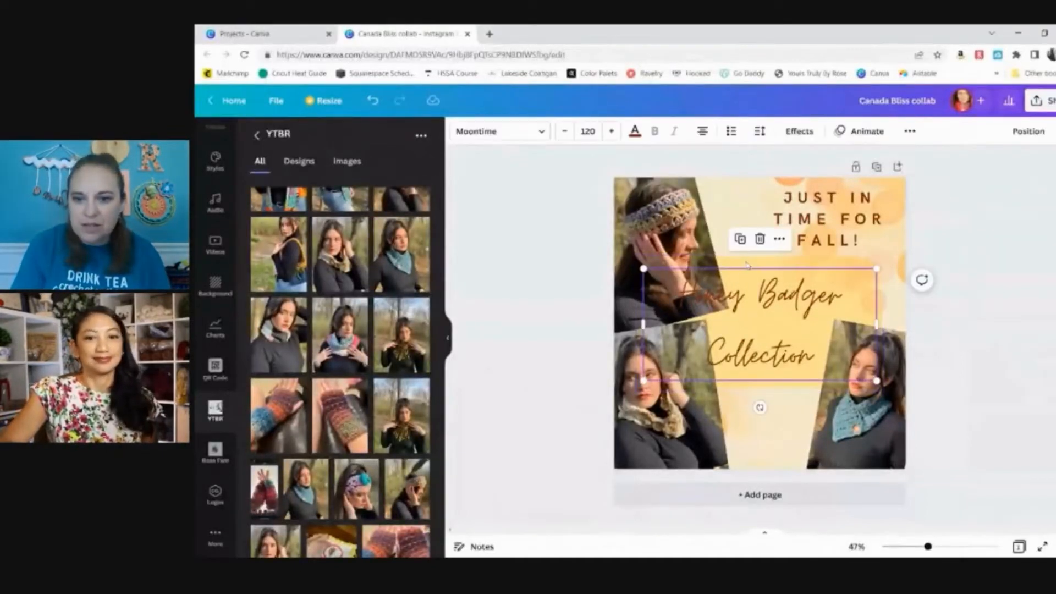
pyautogui.click(746, 265)
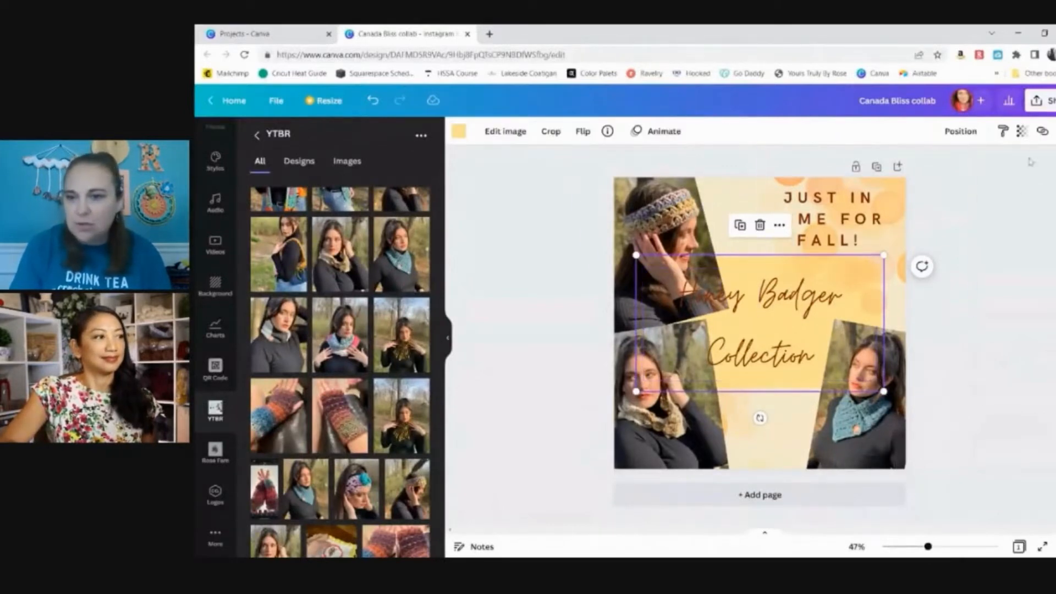
pyautogui.click(959, 132)
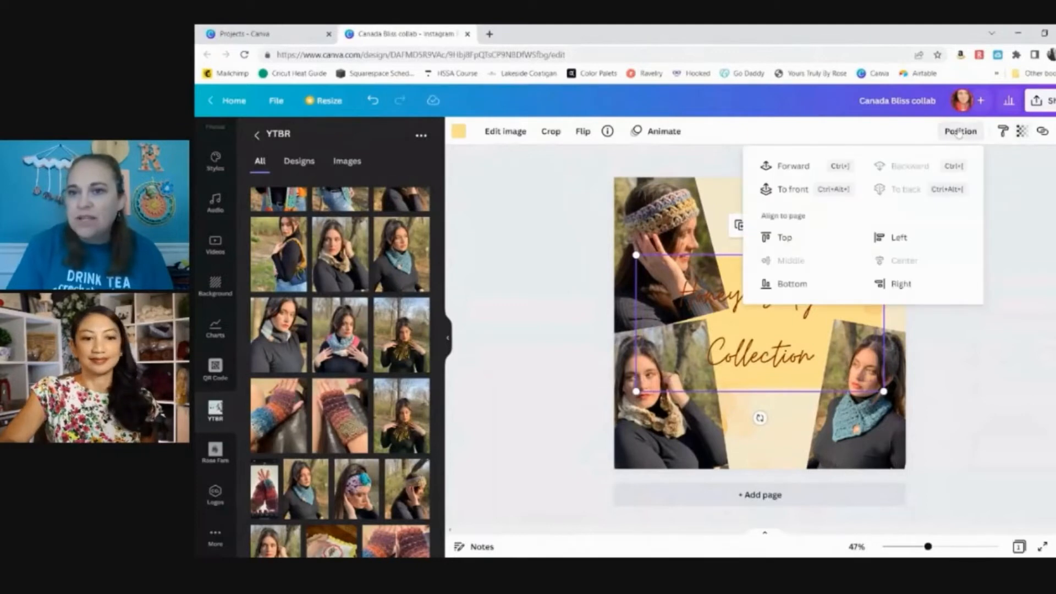
pyautogui.click(800, 169)
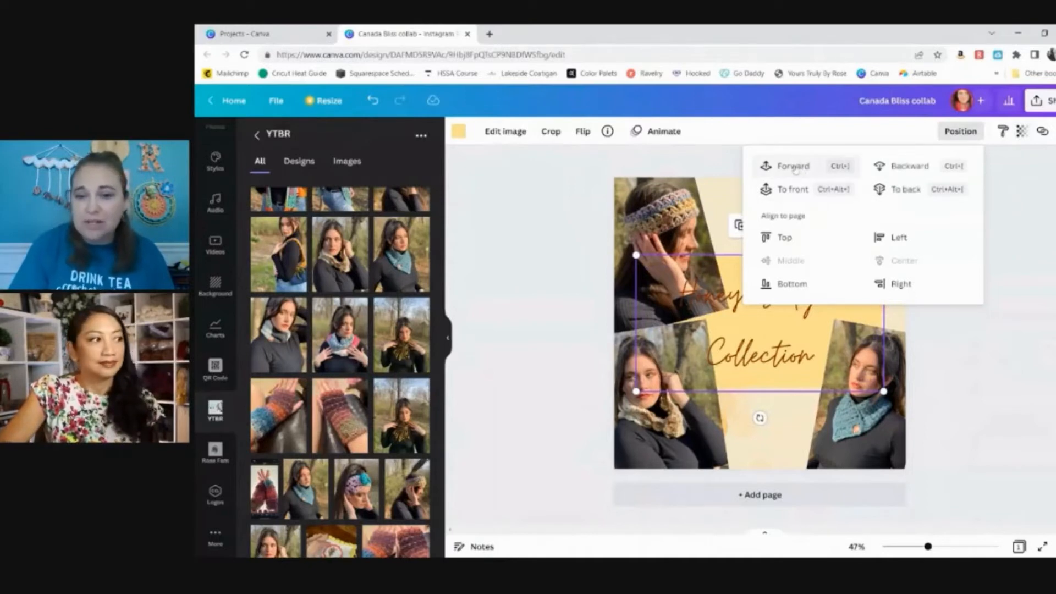
pyautogui.click(796, 169)
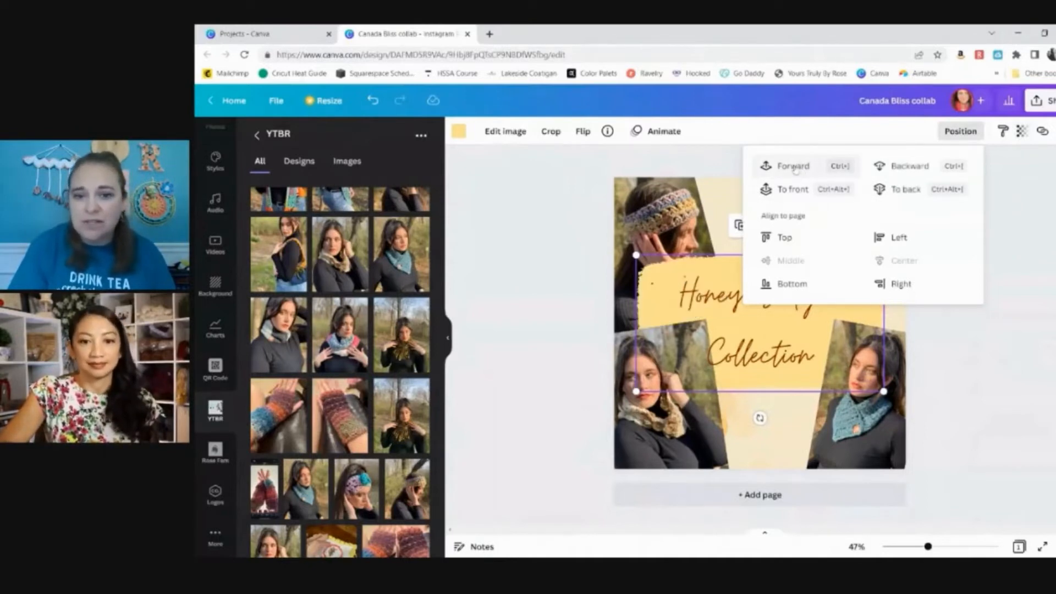
pyautogui.click(795, 169)
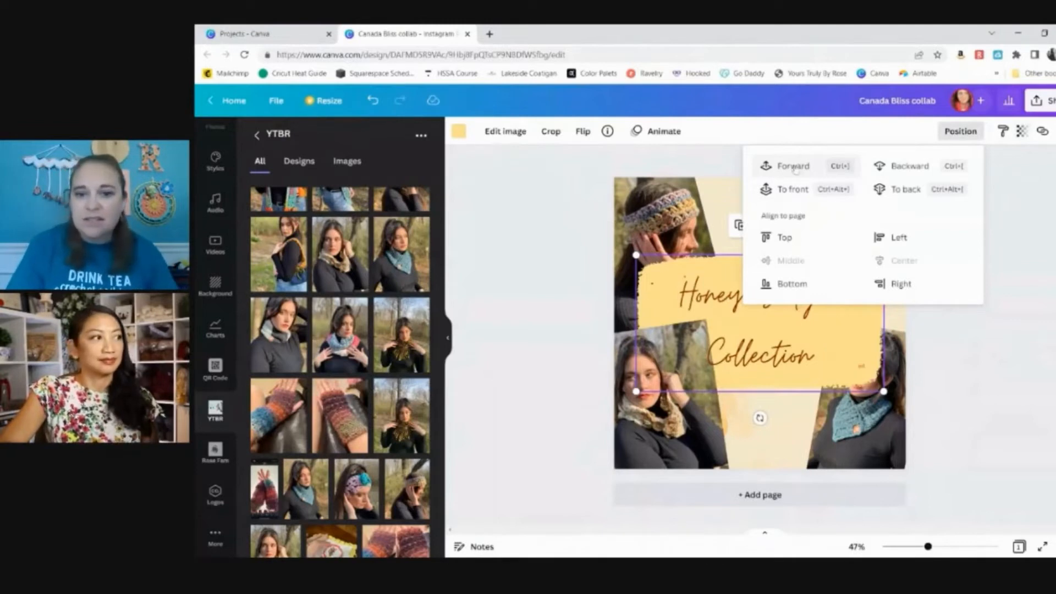
pyautogui.click(795, 169)
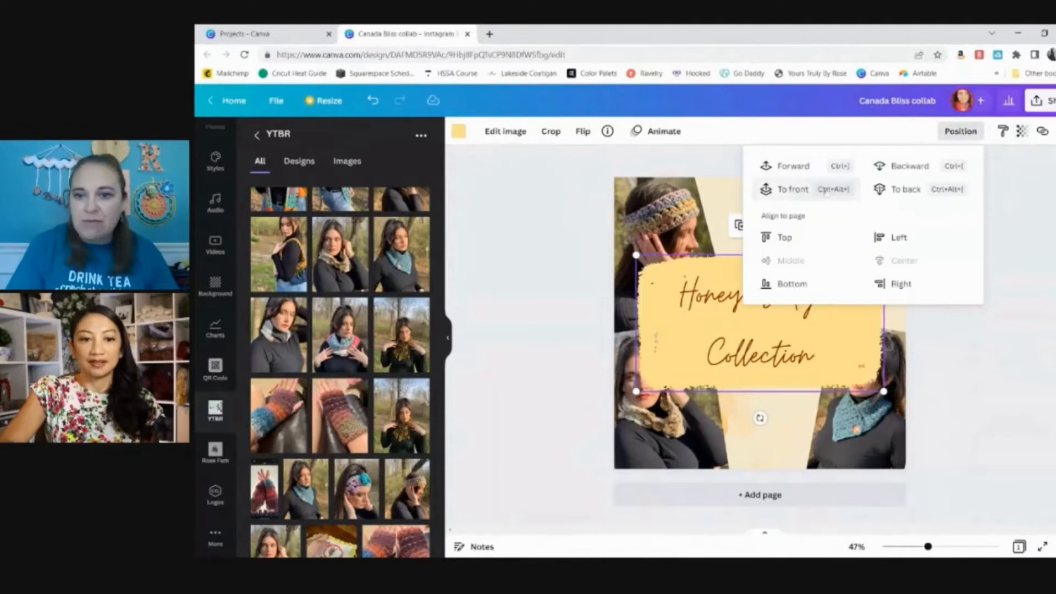
# Step: Relayer the yellow brush shape above the headband photo but behind both neck warmer photos, and shrink it slightly, centred on the page
pyautogui.click(901, 190)
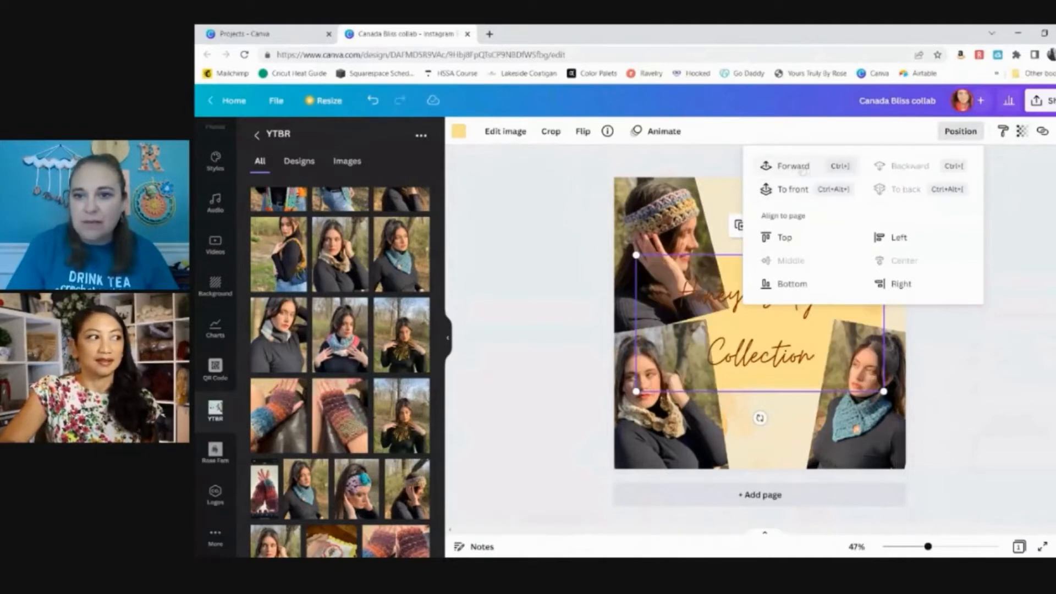
pyautogui.click(795, 167)
pyautogui.click(794, 168)
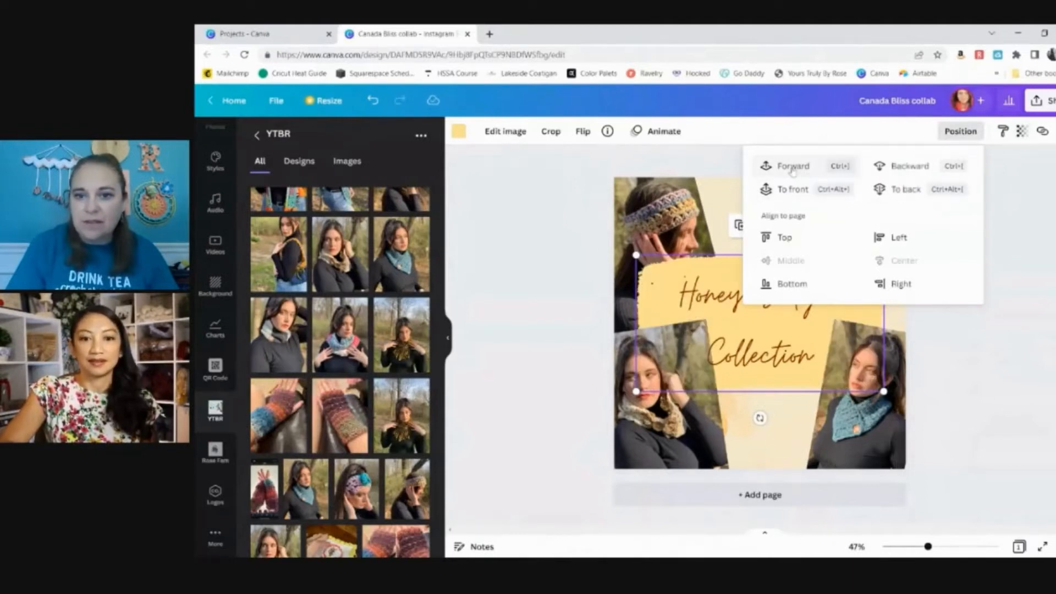
pyautogui.click(961, 384)
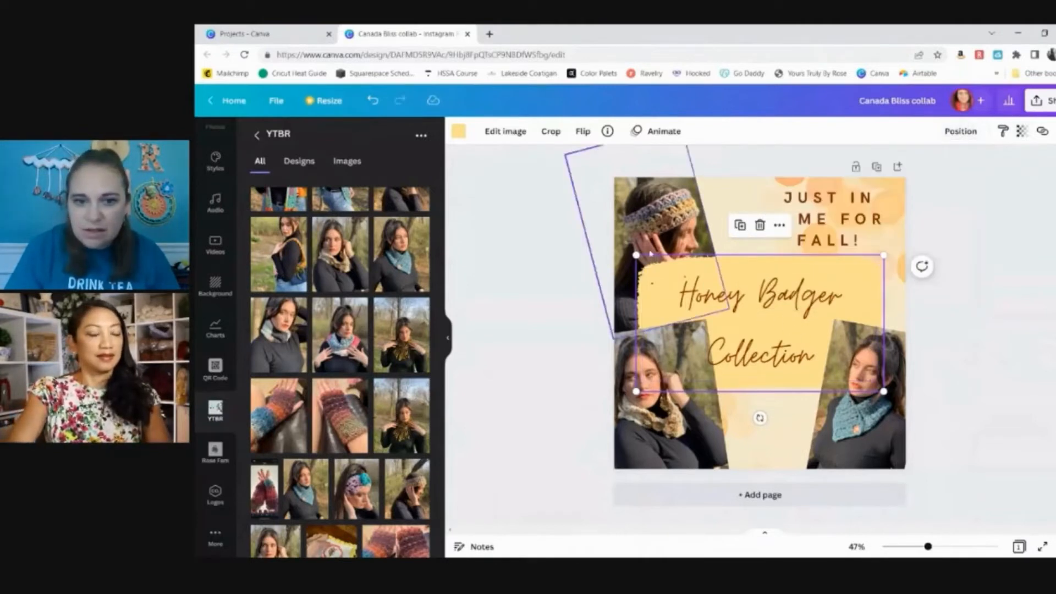
pyautogui.moveTo(636, 255); pyautogui.dragTo(652, 264)
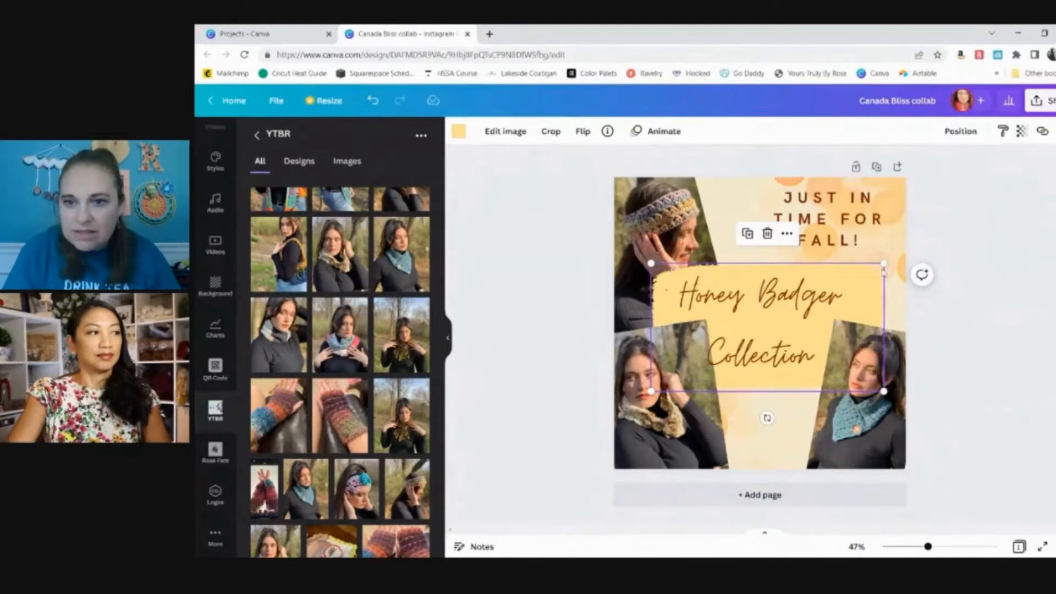
pyautogui.moveTo(883, 267); pyautogui.dragTo(873, 269)
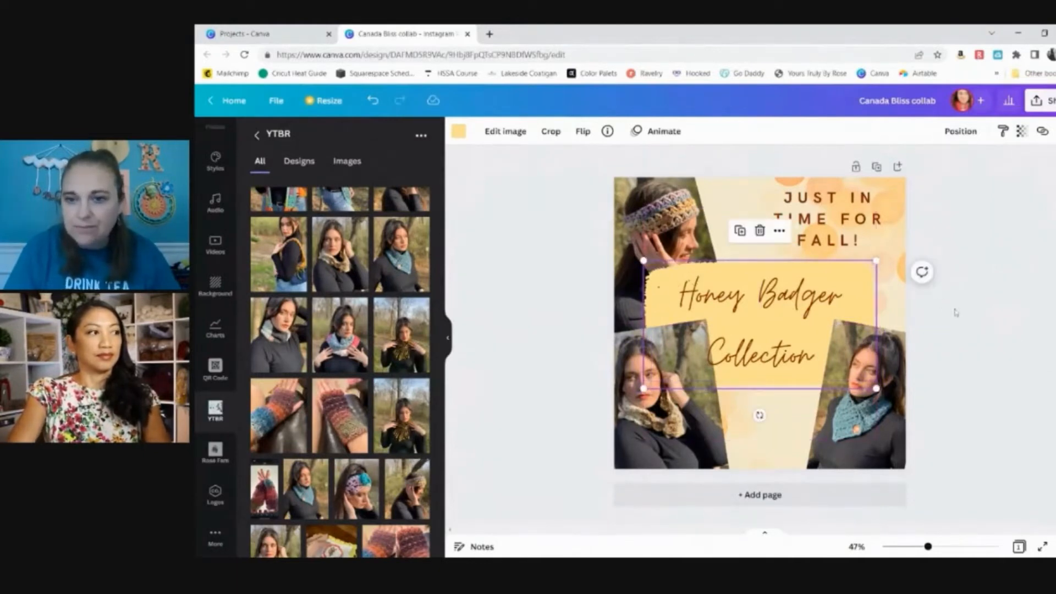
# Step: Move the tilted headband photo slightly up and to the right, and trim its lower edge slightly
pyautogui.click(670, 226)
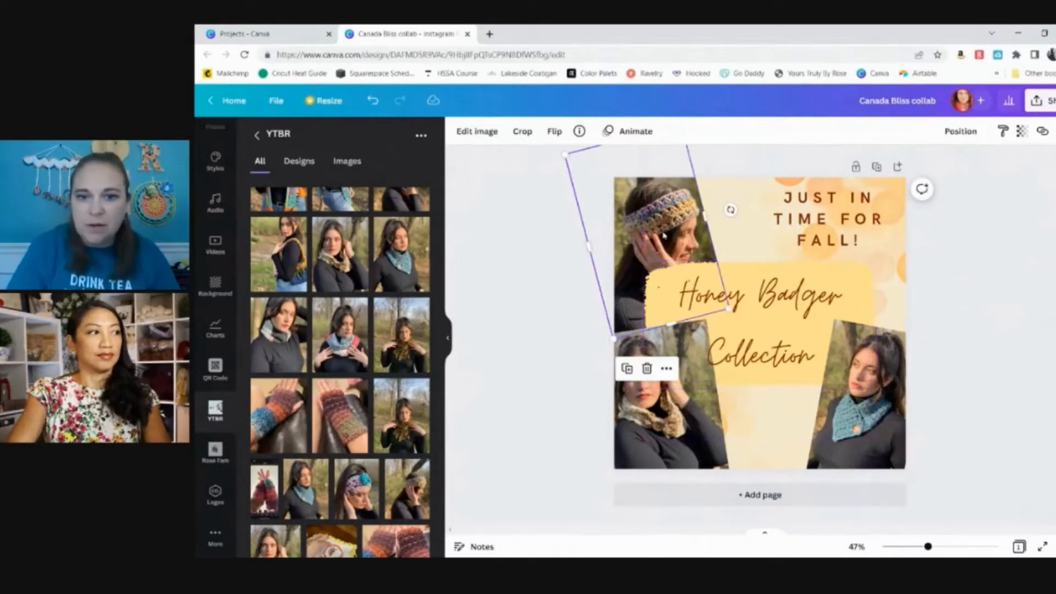
pyautogui.moveTo(660, 224); pyautogui.dragTo(666, 218)
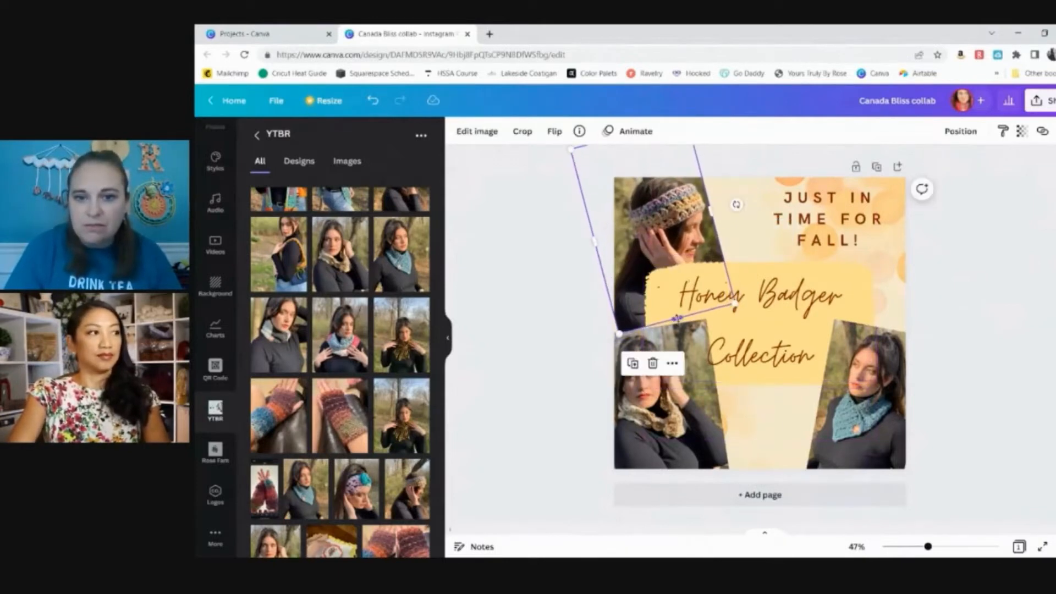
pyautogui.moveTo(677, 318); pyautogui.dragTo(676, 314)
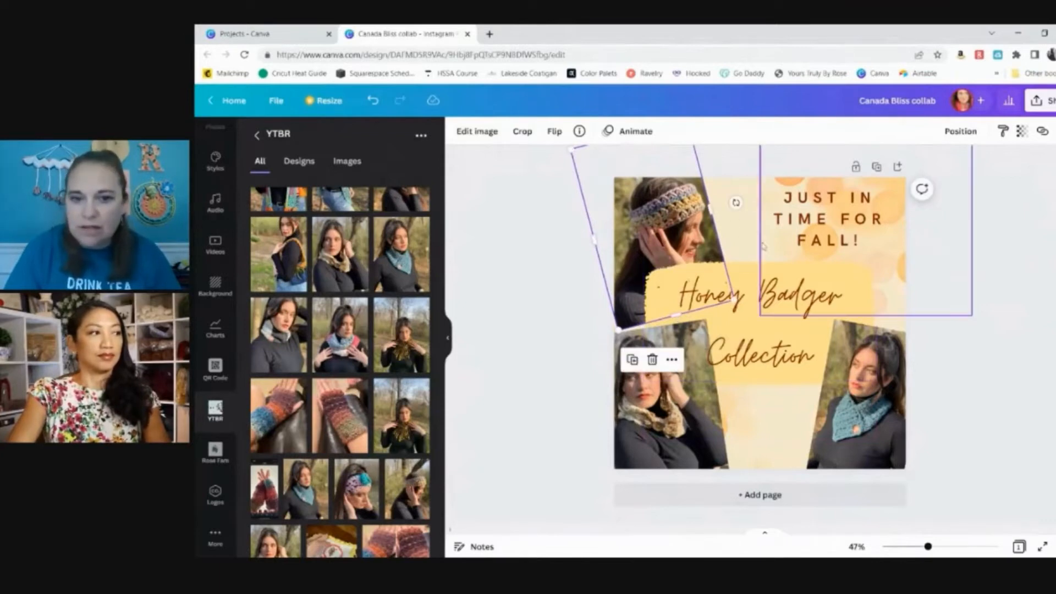
# Step: Nudge the headband photo to the right, and back left until more of it extends past the page's left edge
pyautogui.press('Right')
pyautogui.press('Right')
pyautogui.press('Right')
pyautogui.press('Right')
pyautogui.press('Right')
pyautogui.press('Right')
pyautogui.press('Right')
pyautogui.press('Right')
pyautogui.press('Right')
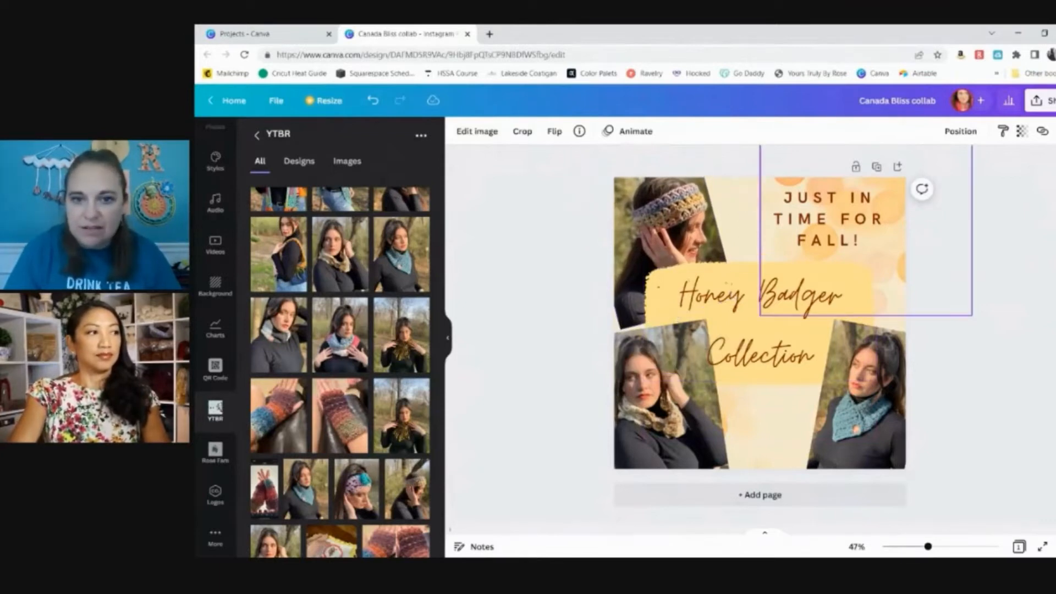
pyautogui.press('Left')
pyautogui.press('Left')
pyautogui.press('Left')
pyautogui.press('Left')
pyautogui.press('Left')
pyautogui.press('Left')
pyautogui.press('Left')
pyautogui.press('Left')
pyautogui.press('Left')
pyautogui.press('Left')
pyautogui.press('Left')
pyautogui.press('Left')
pyautogui.press('Left')
pyautogui.press('Left')
pyautogui.press('Left')
pyautogui.press('Left')
pyautogui.press('Left')
pyautogui.press('Left')
pyautogui.press('Left')
pyautogui.press('Left')
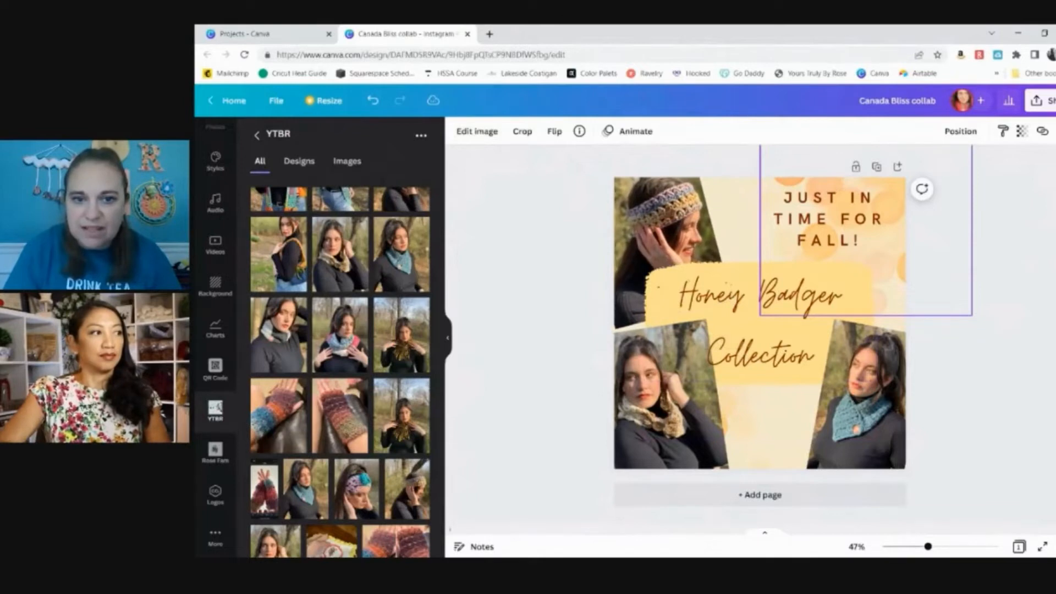
pyautogui.press('Left')
pyautogui.press('Left')
pyautogui.press('Left')
pyautogui.press('Left')
pyautogui.press('Left')
pyautogui.press('Left')
pyautogui.press('Left')
pyautogui.press('Left')
pyautogui.press('Left')
pyautogui.press('Left')
pyautogui.press('Left')
pyautogui.press('Left')
pyautogui.press('Left')
pyautogui.press('Left')
pyautogui.press('Left')
pyautogui.press('Left')
pyautogui.press('Left')
pyautogui.press('Left')
pyautogui.press('Left')
pyautogui.press('Left')
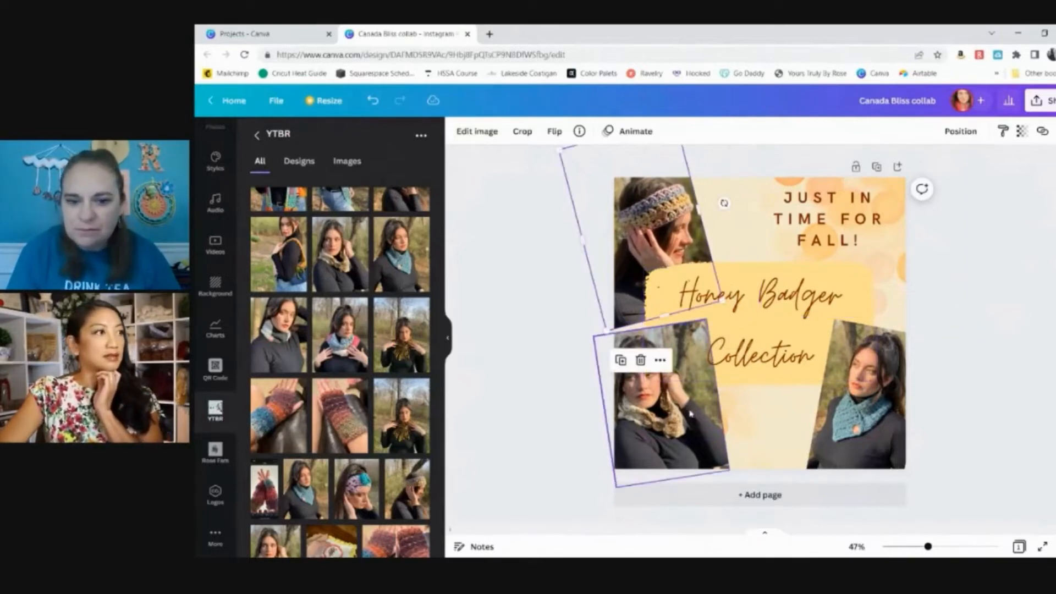
# Step: Move the lower-left neck warmer photo down in two stages and send it backward behind the yellow brush shape
pyautogui.moveTo(685, 414); pyautogui.dragTo(687, 425)
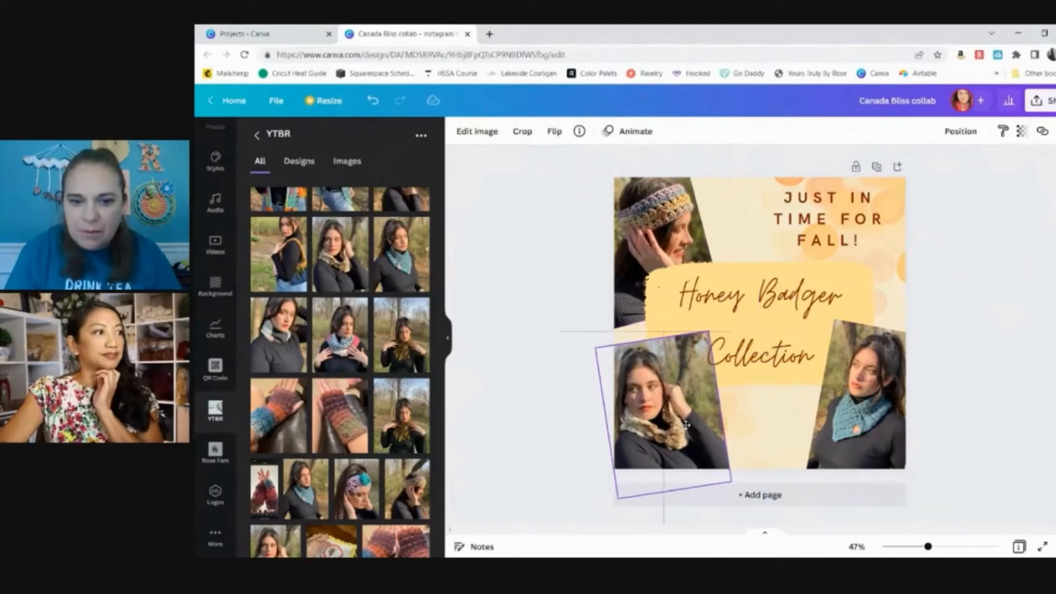
pyautogui.click(763, 374)
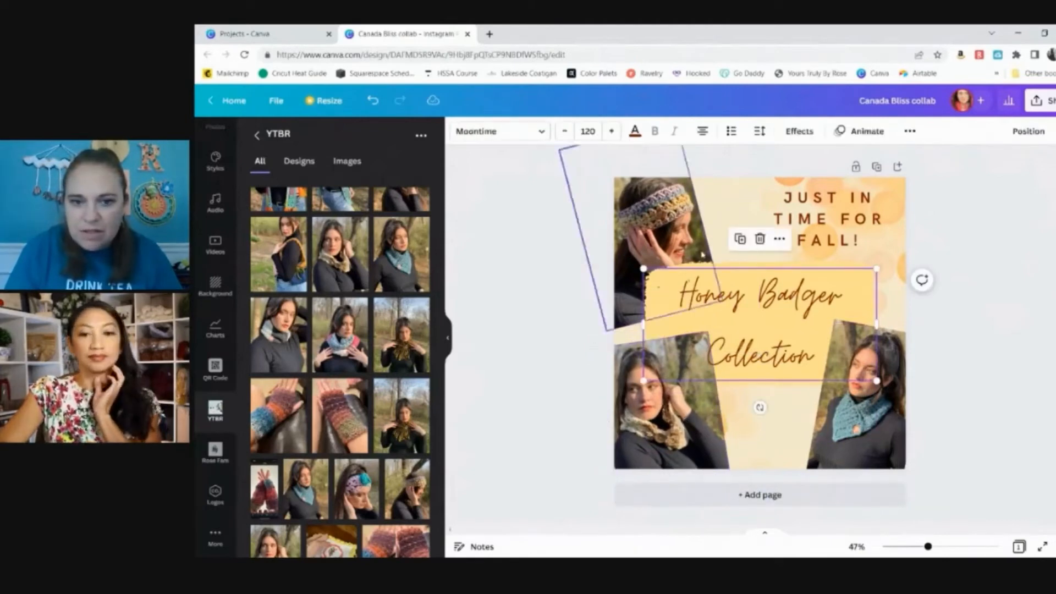
pyautogui.click(745, 266)
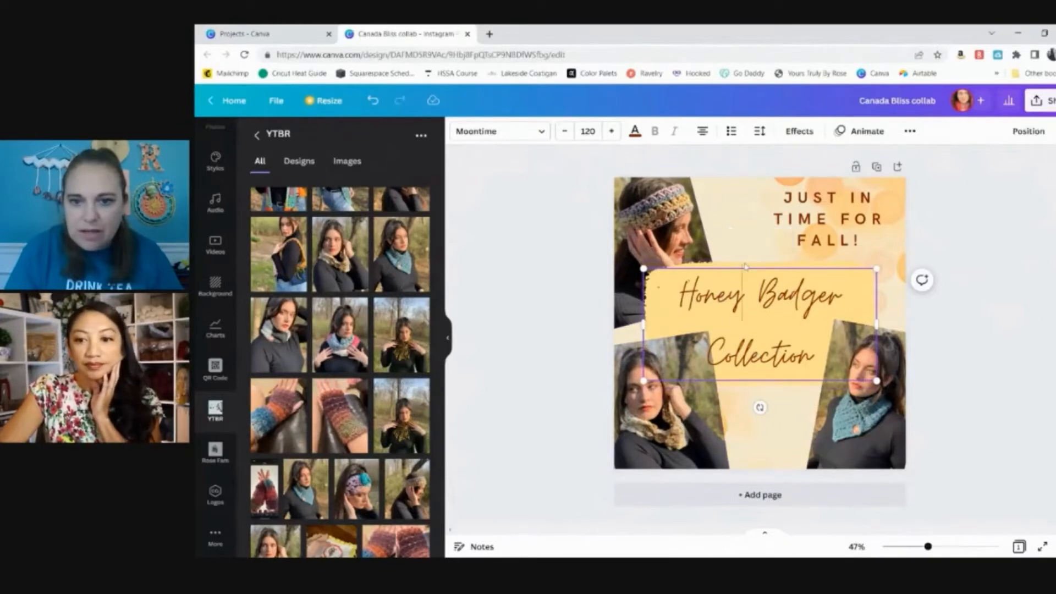
pyautogui.click(711, 452)
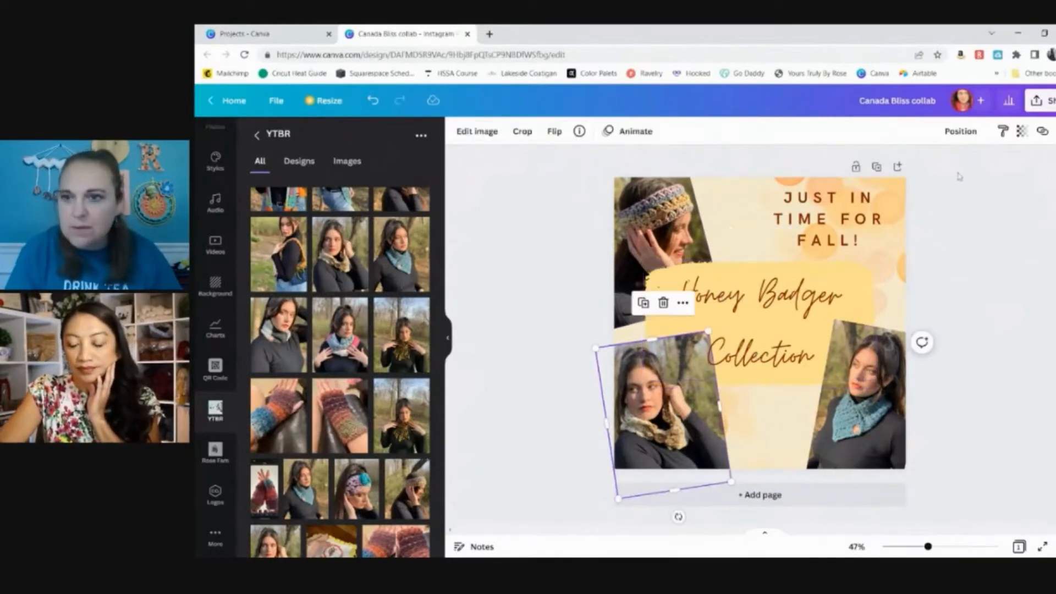
pyautogui.click(961, 133)
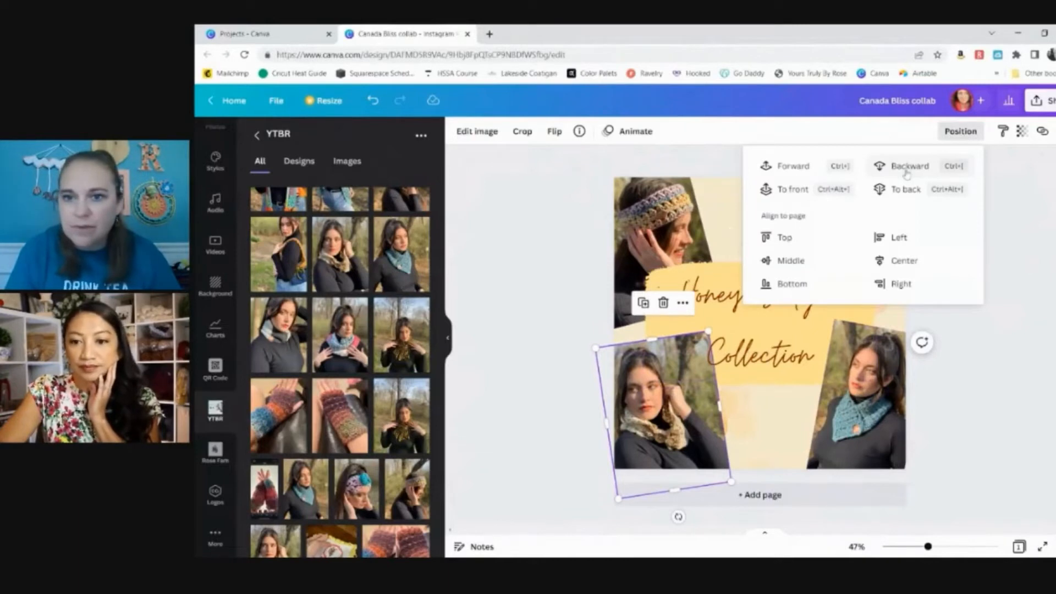
pyautogui.click(909, 171)
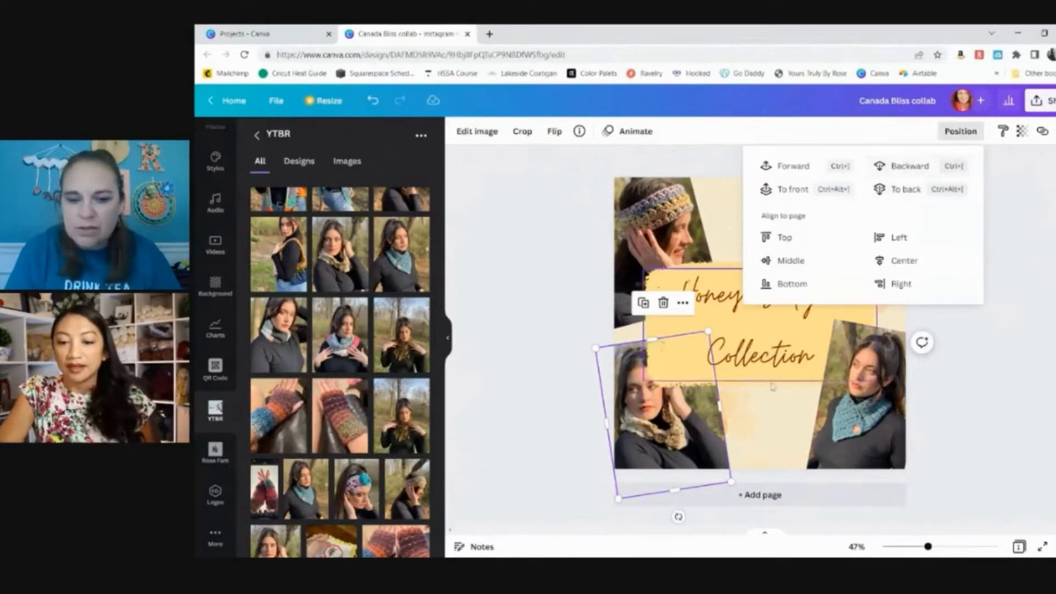
pyautogui.click(773, 428)
pyautogui.moveTo(686, 436); pyautogui.dragTo(686, 457)
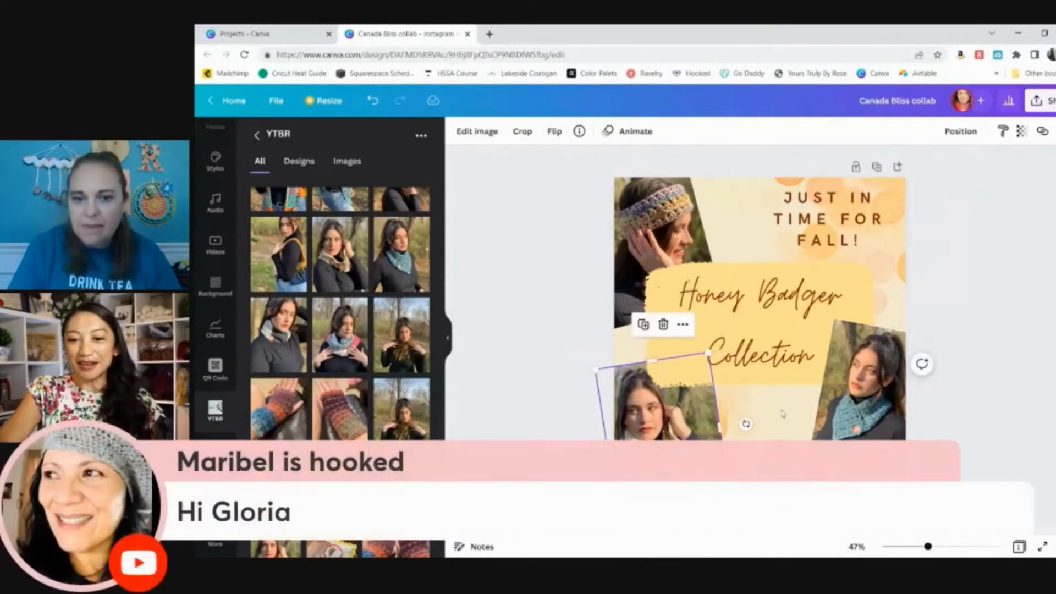
pyautogui.click(745, 424)
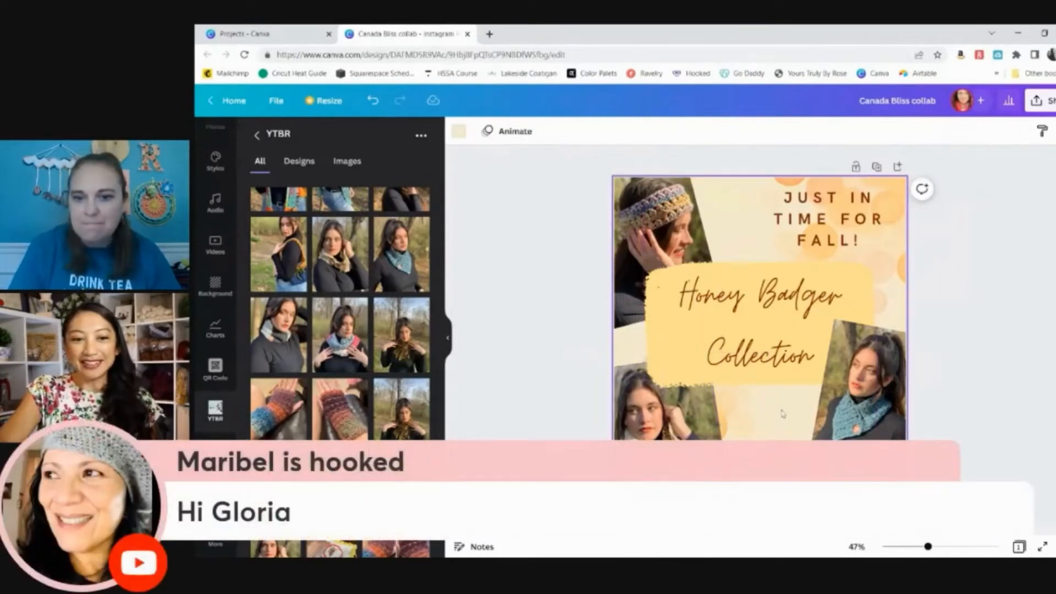
# Step: Shrink the yellow brush shape, shift the Honey Badger Collection text up and right onto it, and set the text's line spacing to 0.86
pyautogui.click(657, 385)
pyautogui.moveTo(644, 388); pyautogui.dragTo(671, 372)
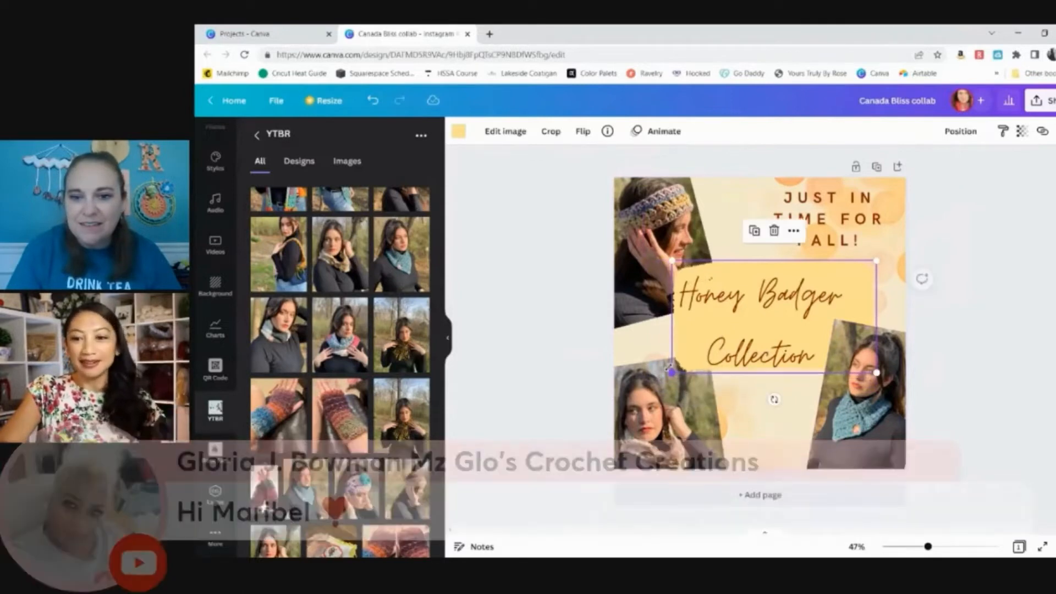
pyautogui.moveTo(761, 355); pyautogui.dragTo(771, 340)
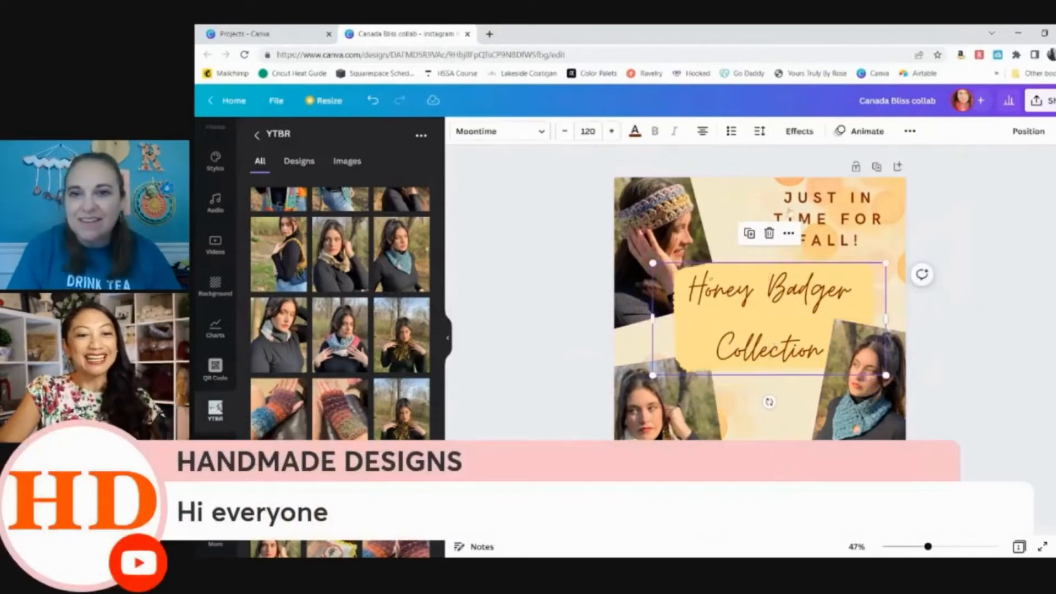
pyautogui.click(761, 134)
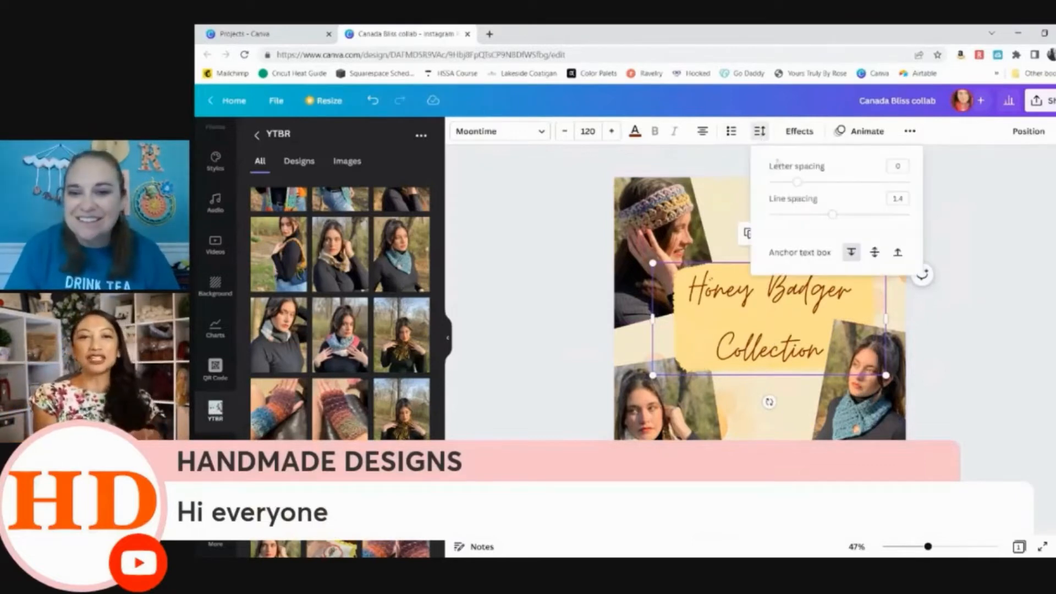
pyautogui.moveTo(826, 213); pyautogui.dragTo(810, 219)
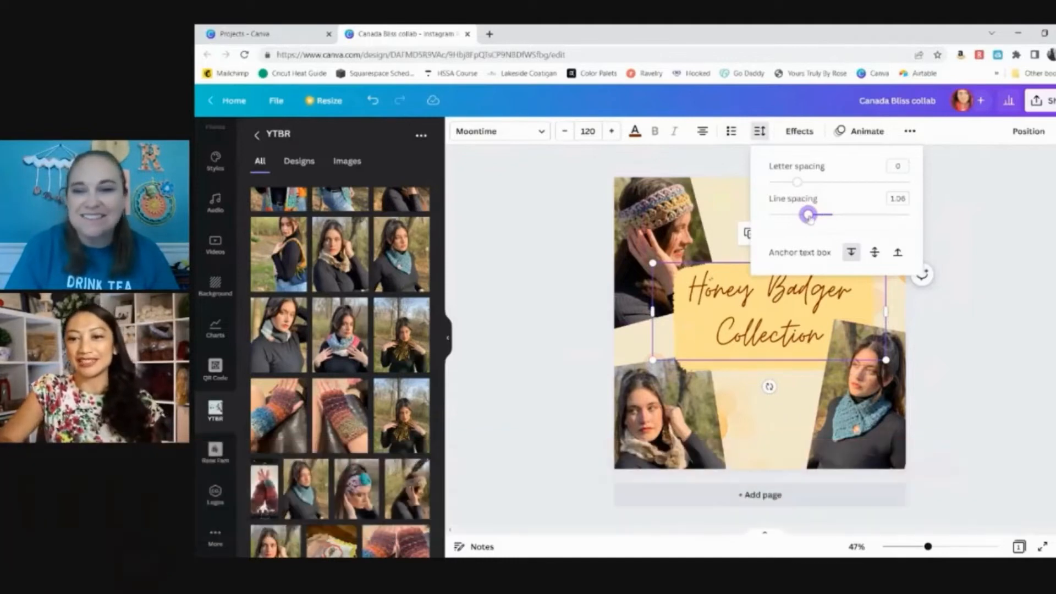
pyautogui.moveTo(807, 216); pyautogui.dragTo(794, 216)
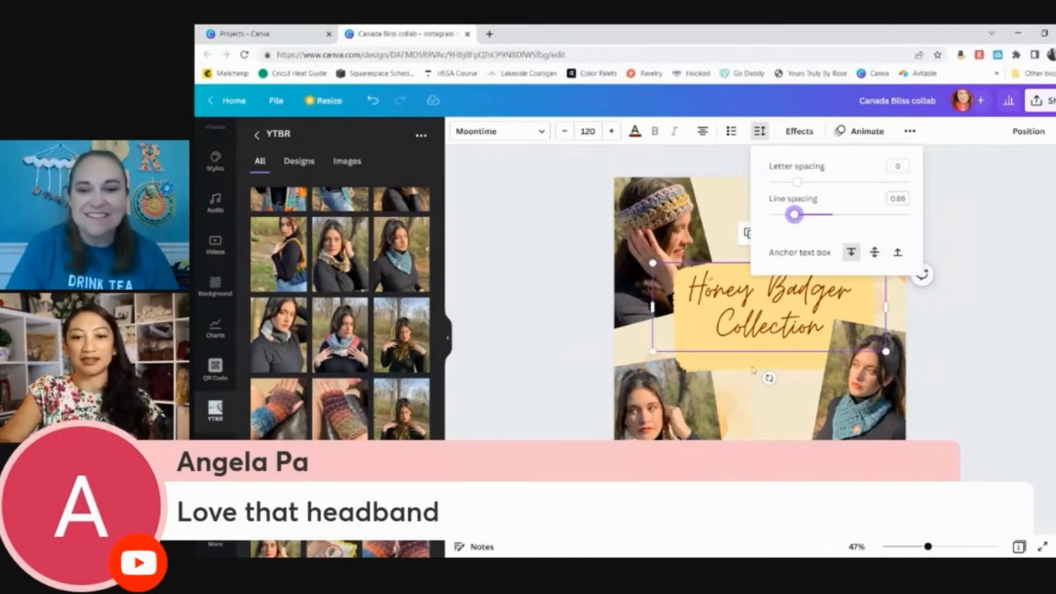
# Step: Nudge the Honey Badger Collection text slightly down, centred on the yellow shape, and move the JUST IN TIME FOR FALL! heading slightly left
pyautogui.click(792, 398)
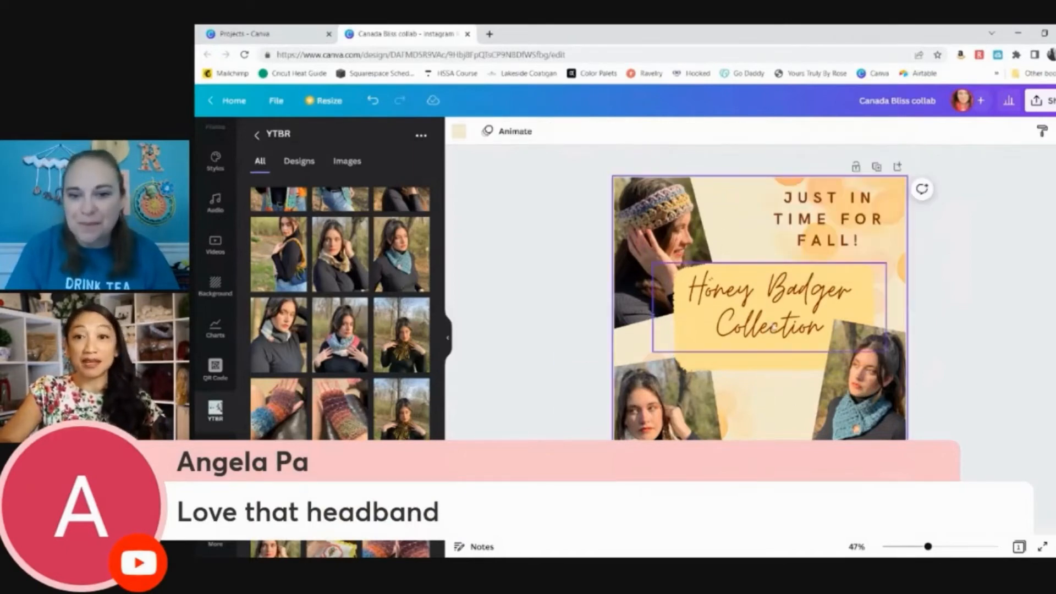
pyautogui.moveTo(775, 328); pyautogui.dragTo(780, 335)
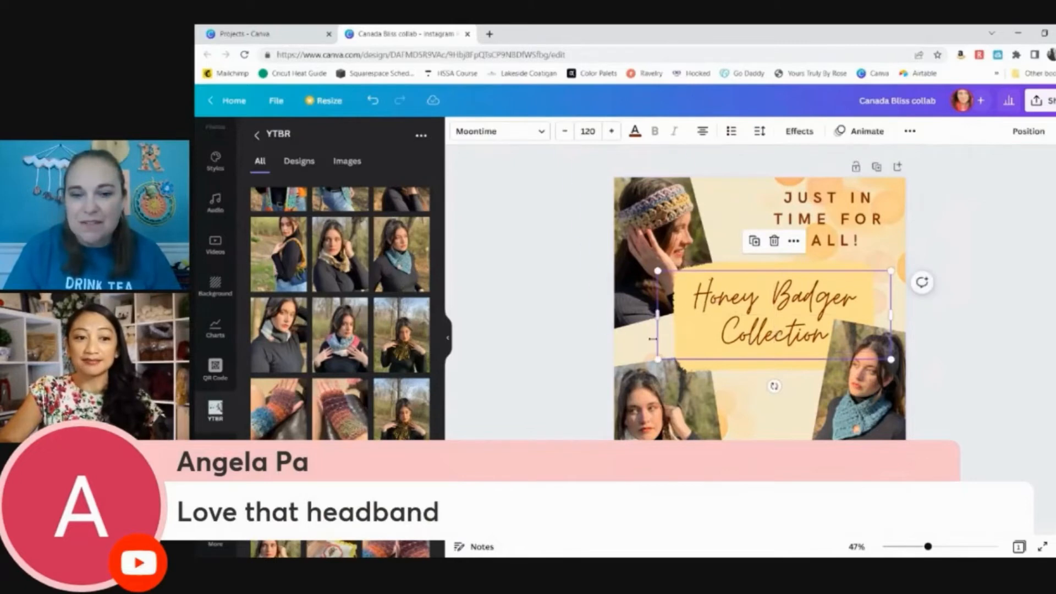
pyautogui.click(633, 342)
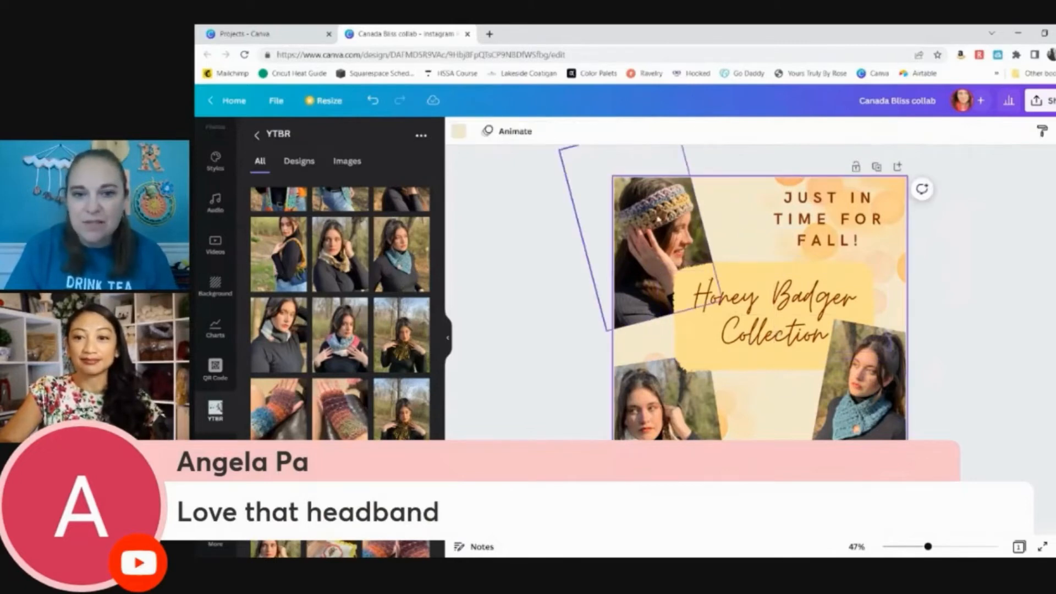
pyautogui.click(743, 319)
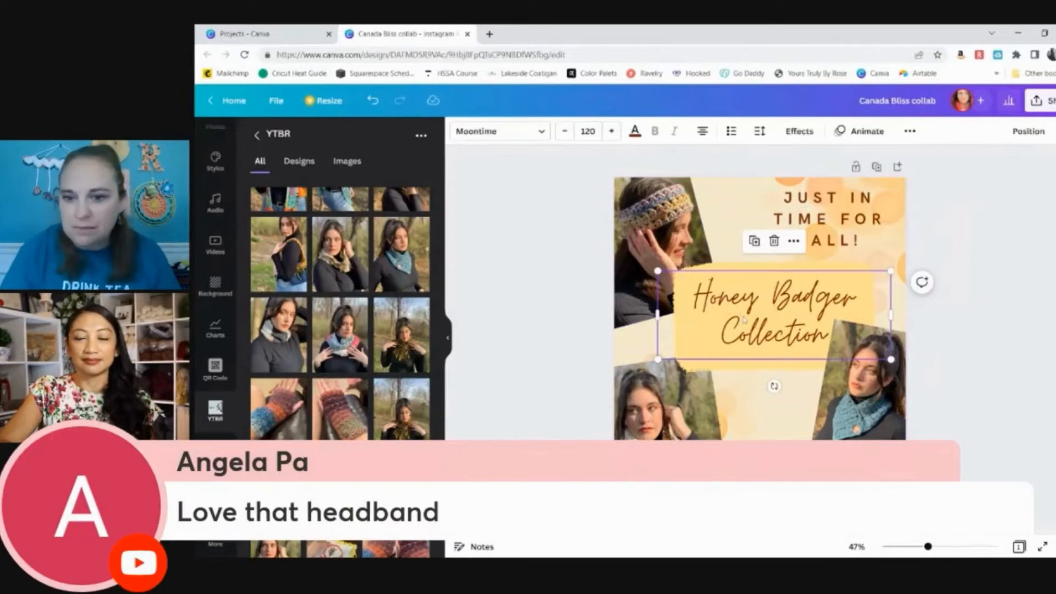
pyautogui.click(733, 210)
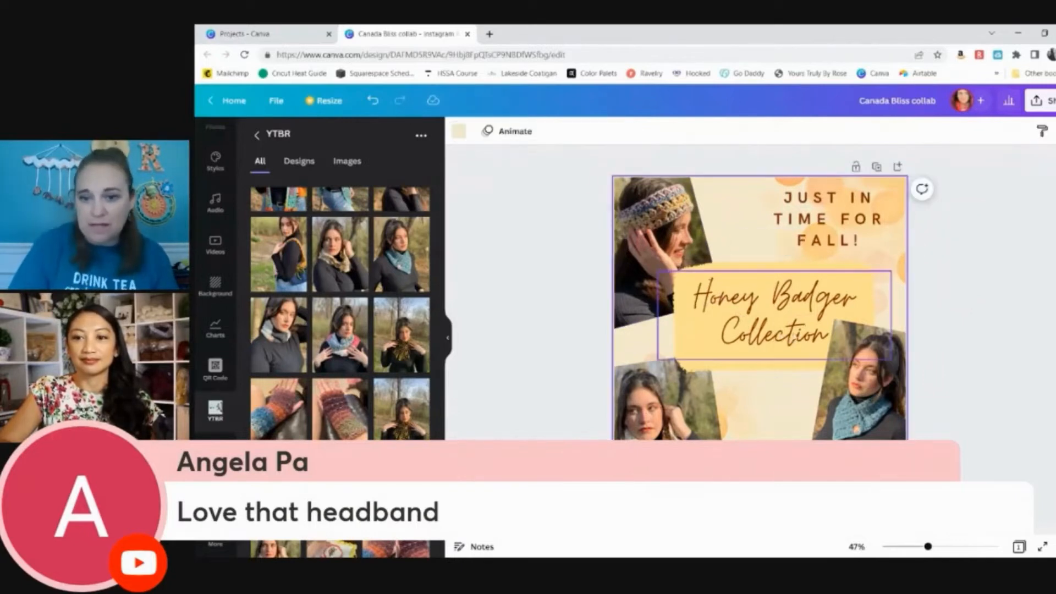
pyautogui.moveTo(791, 329); pyautogui.dragTo(785, 324)
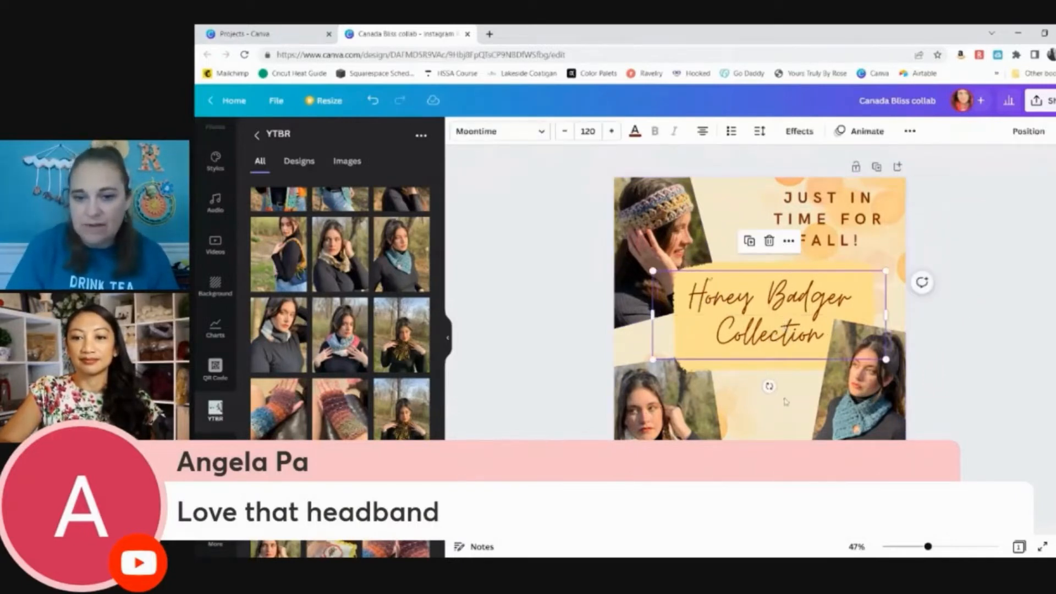
pyautogui.click(785, 402)
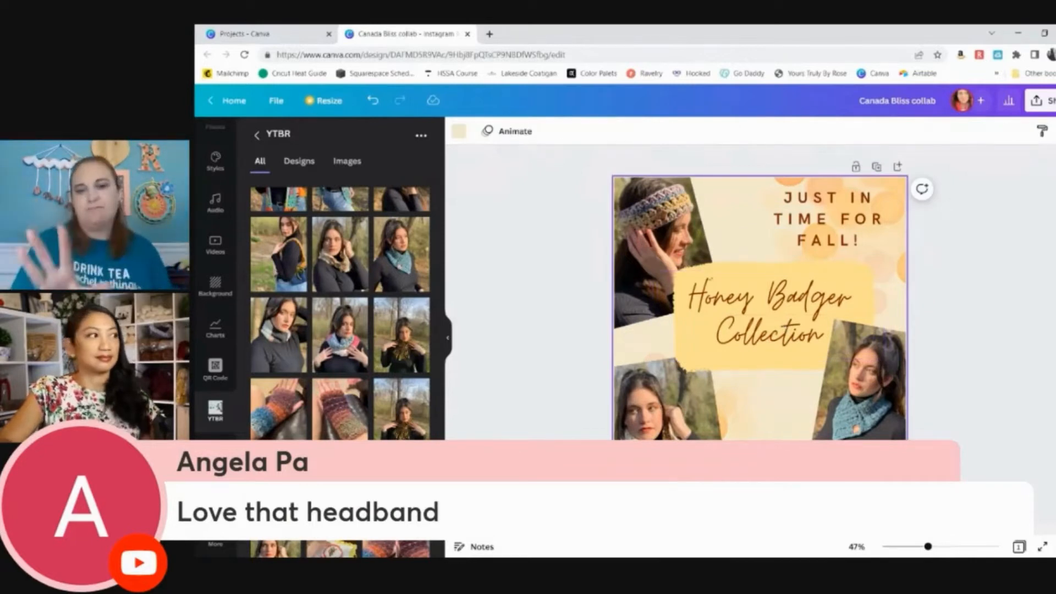
pyautogui.click(768, 331)
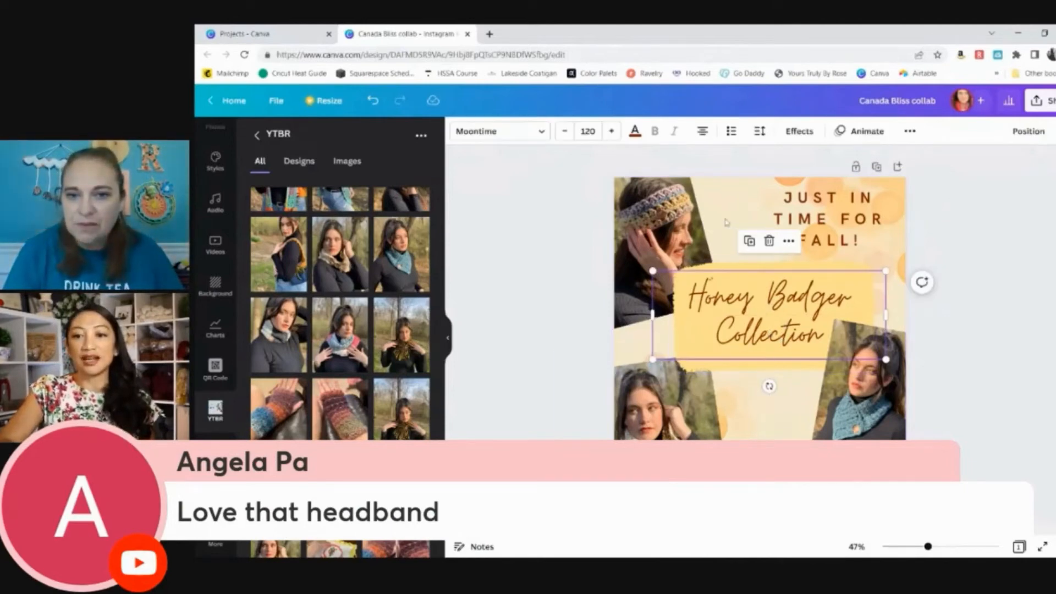
pyautogui.click(793, 395)
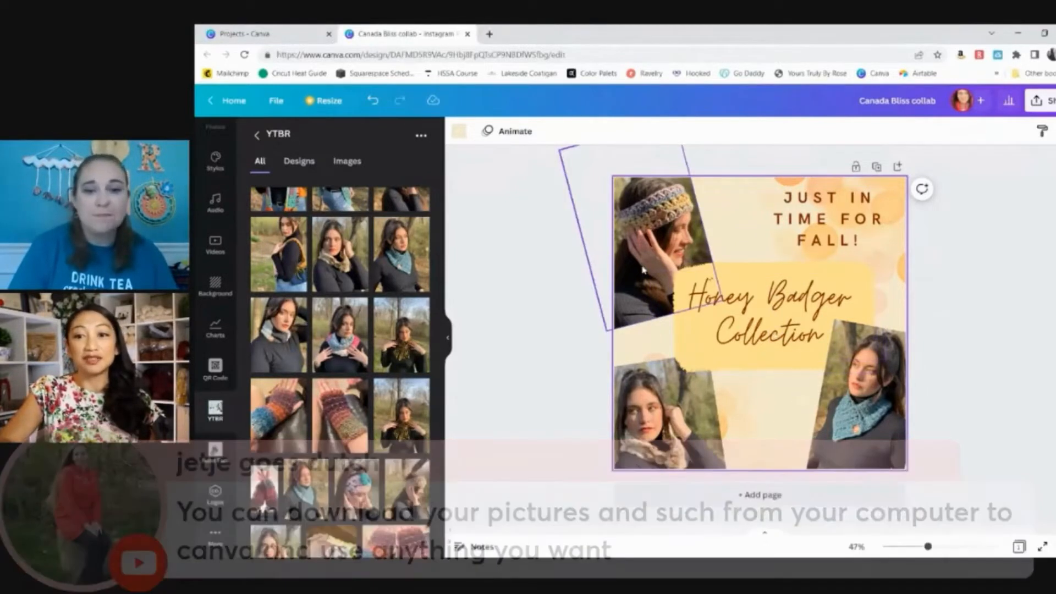
pyautogui.click(850, 230)
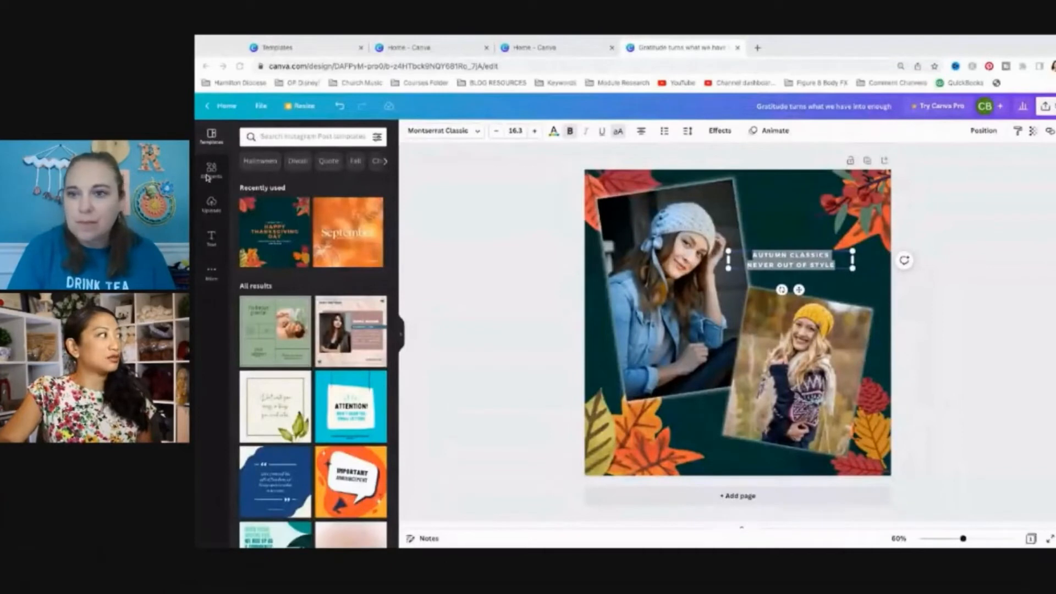
# Step: In the "Gratitude turns what we have into enough" design, show the uploaded images and the option for uploading files
pyautogui.click(211, 206)
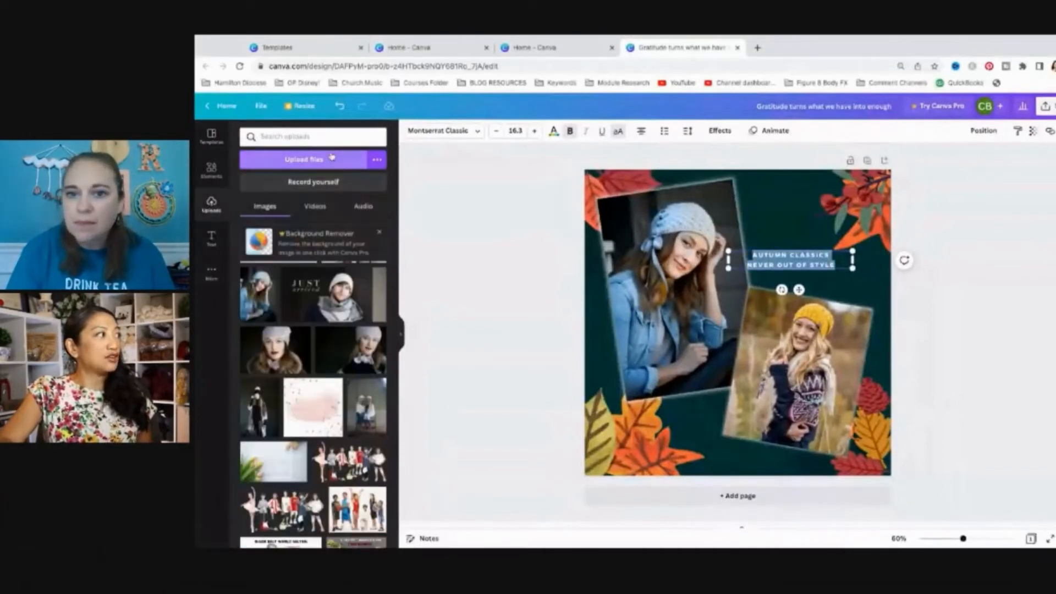
pyautogui.click(323, 161)
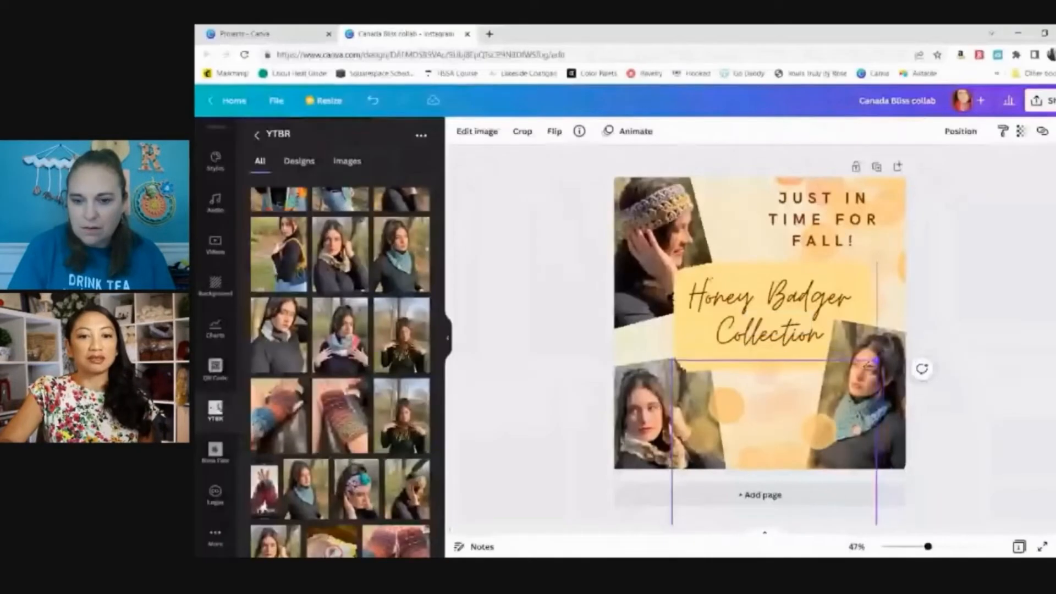
# Step: In the Canada Bliss collab design, shrink the lower bokeh circles graphic and position it between the two neck warmer photos
pyautogui.moveTo(861, 377); pyautogui.dragTo(839, 368)
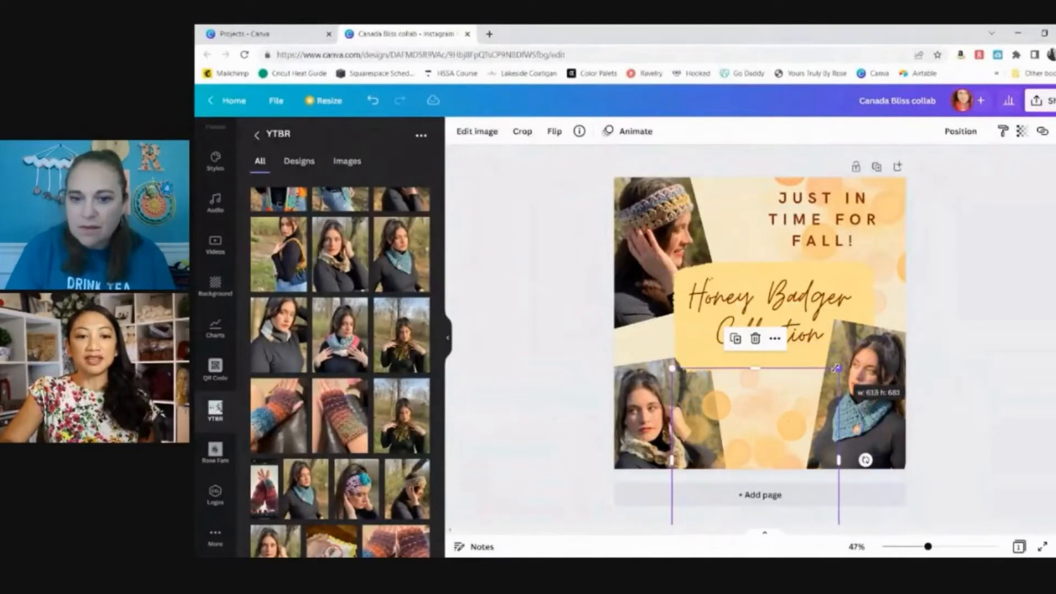
pyautogui.moveTo(777, 435); pyautogui.dragTo(781, 410)
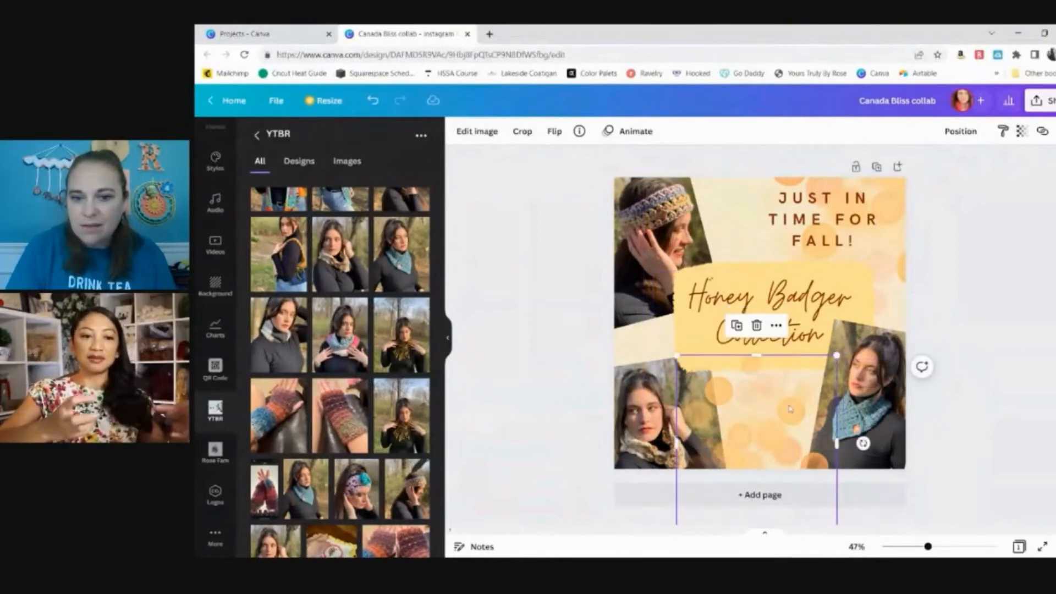
pyautogui.moveTo(790, 409); pyautogui.dragTo(788, 400)
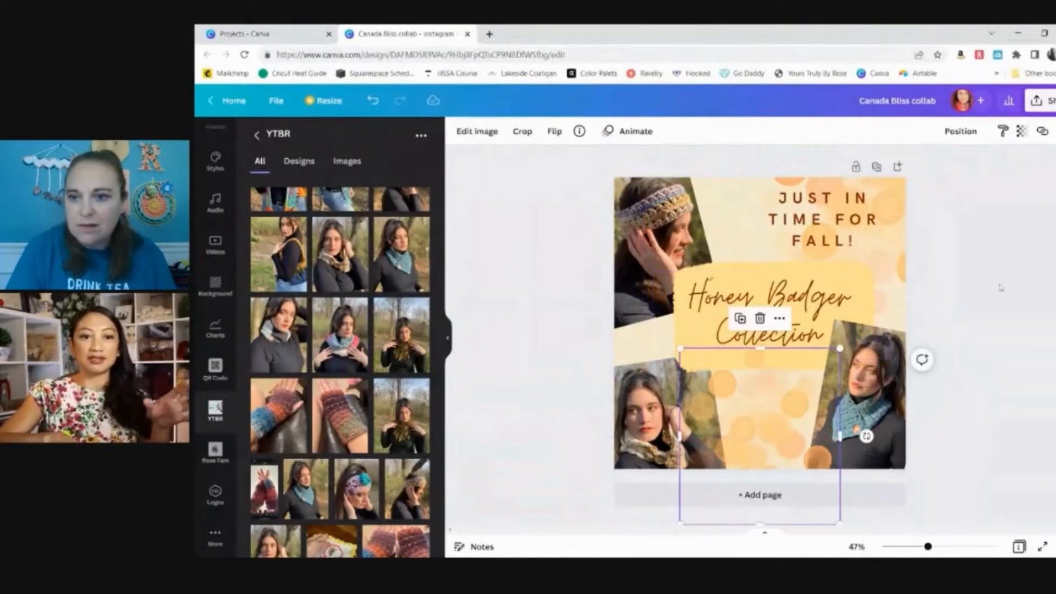
pyautogui.click(929, 351)
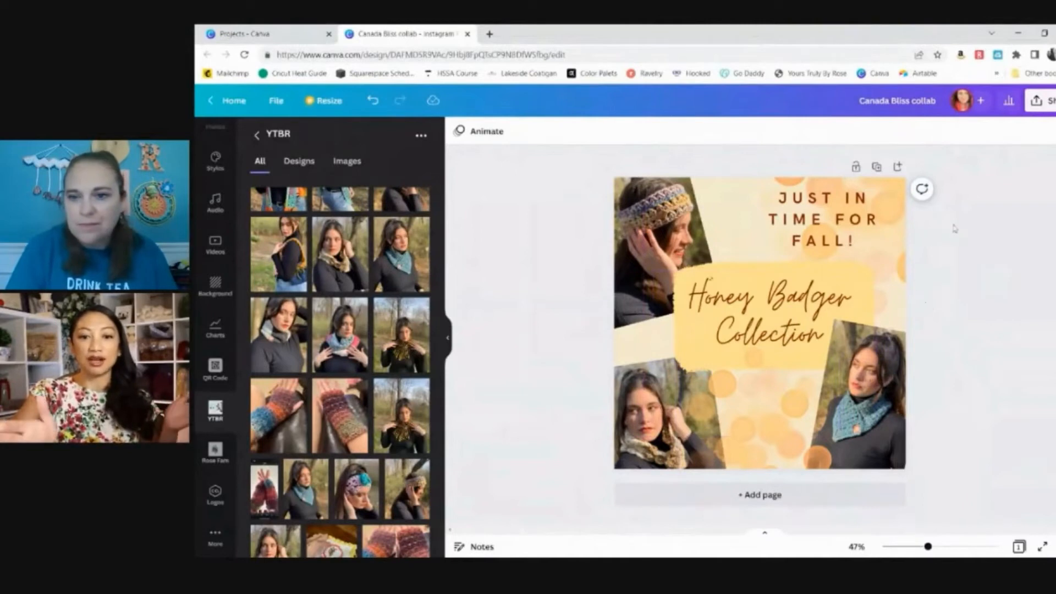
# Step: Move the JUST IN TIME FOR FALL! heading left, closer to the headband photo
pyautogui.moveTo(840, 221); pyautogui.dragTo(812, 215)
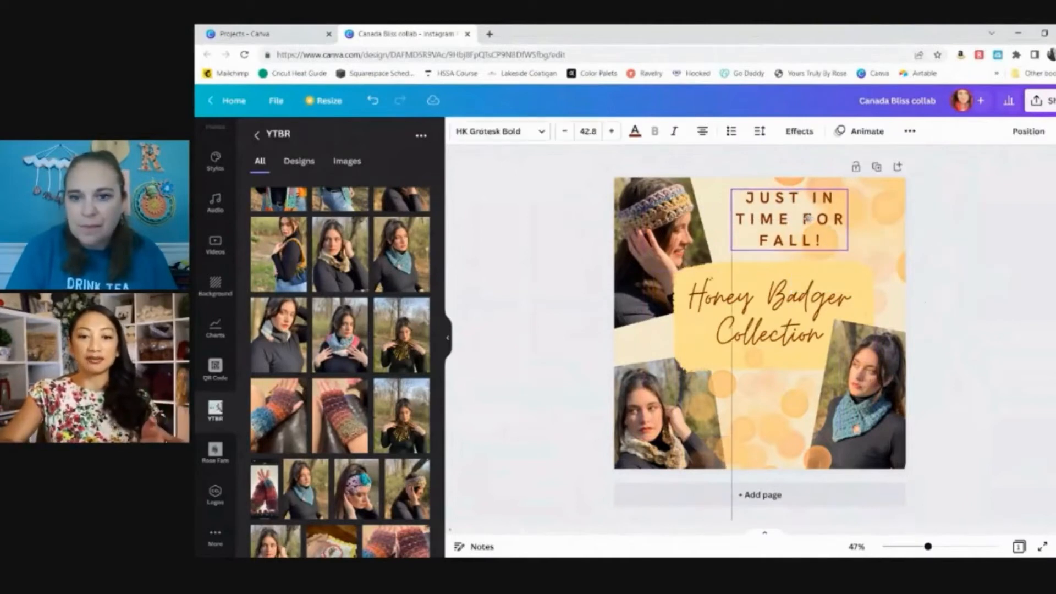
pyautogui.click(1003, 295)
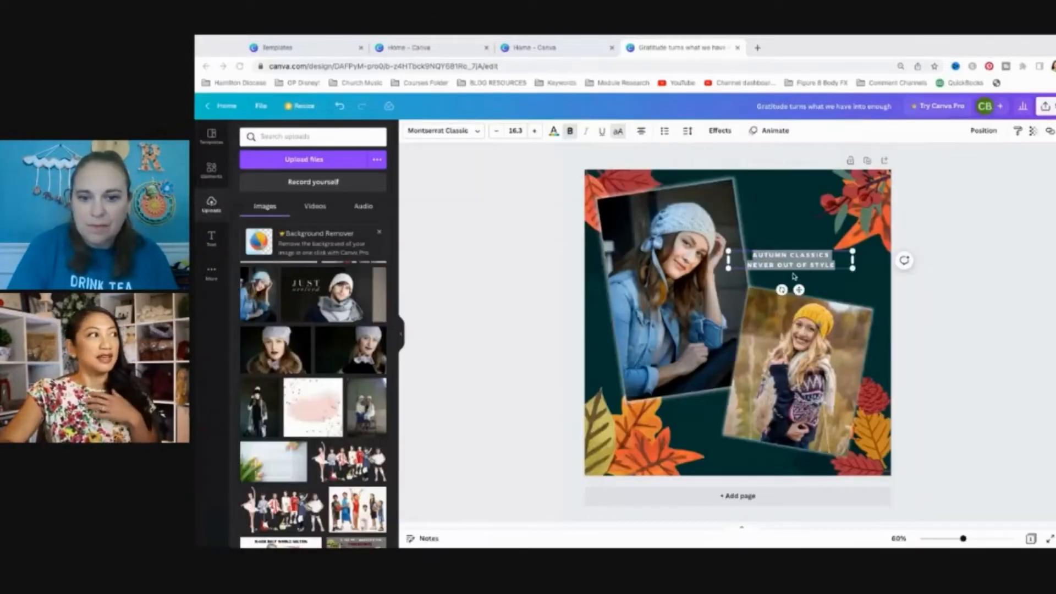
# Step: In the Gratitude design's caption, add an ellipsis after AUTUMN CLASSICS on the first line
pyautogui.click(840, 277)
pyautogui.click(821, 264)
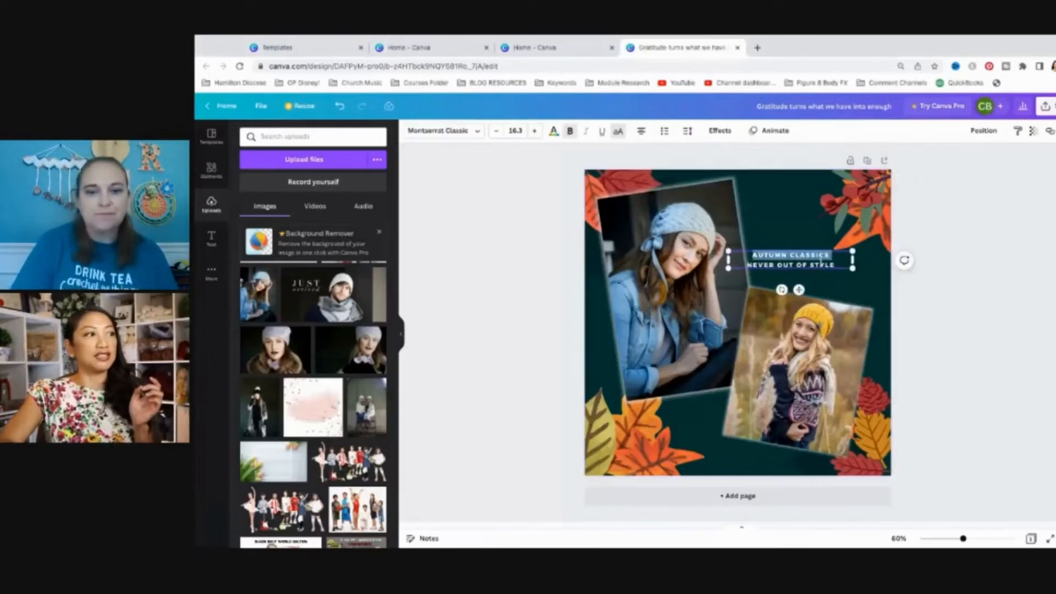
pyautogui.click(785, 258)
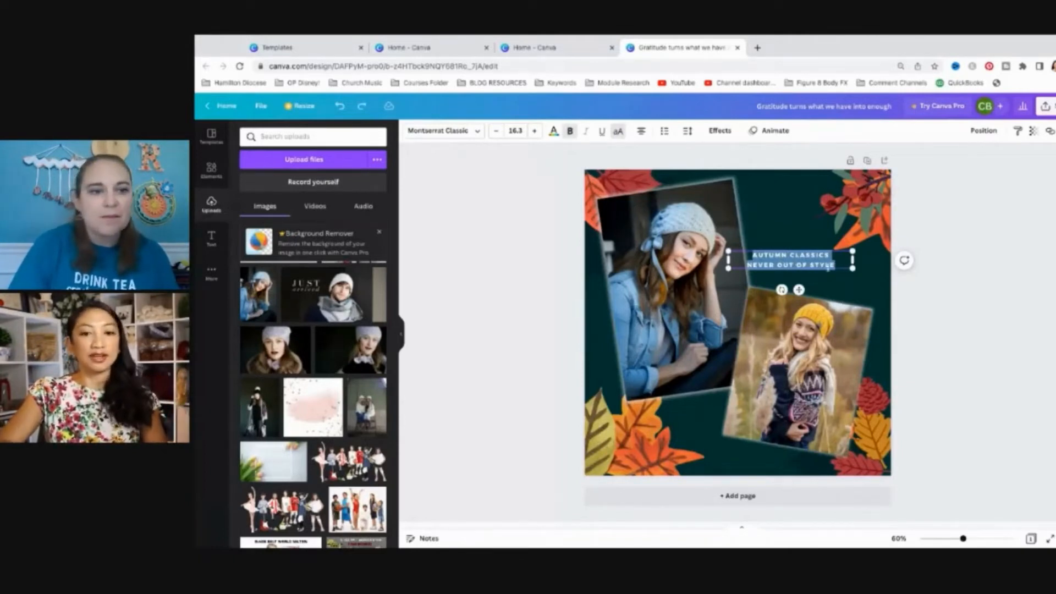
pyautogui.click(826, 256)
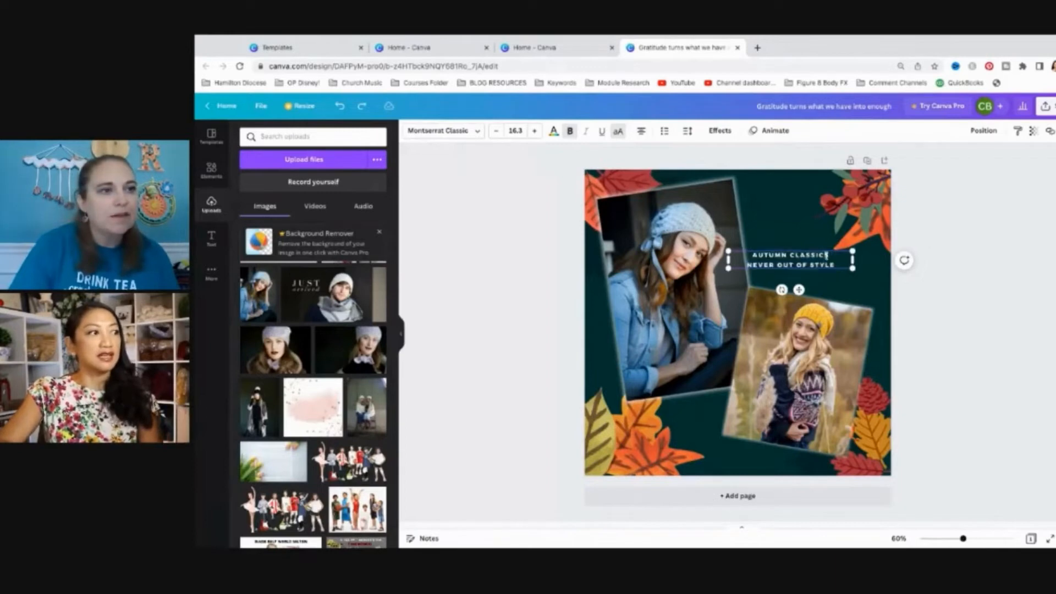
pyautogui.write(',')
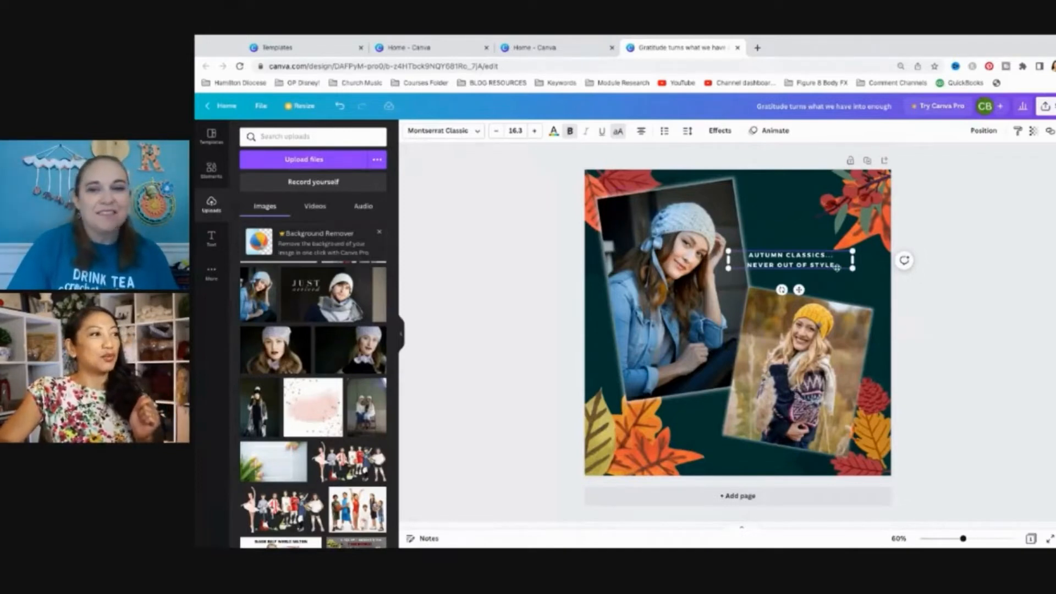
# Step: Enlarge the AUTUMN CLASSICS... line to size 27.4 and widen the caption box so it fits on one line
pyautogui.click(534, 132)
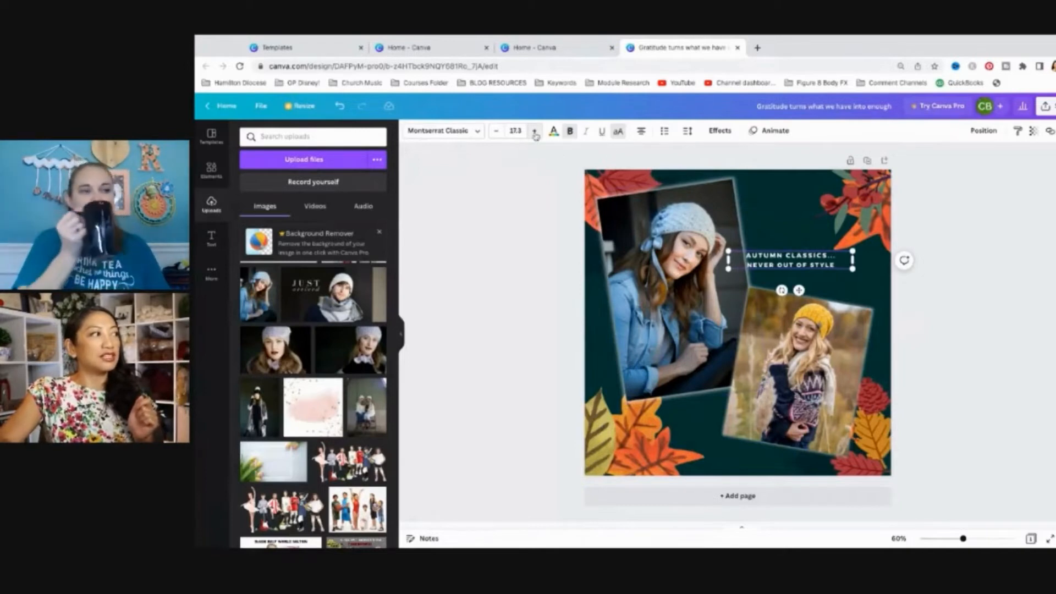
pyautogui.click(534, 132)
pyautogui.click(533, 132)
pyautogui.click(534, 132)
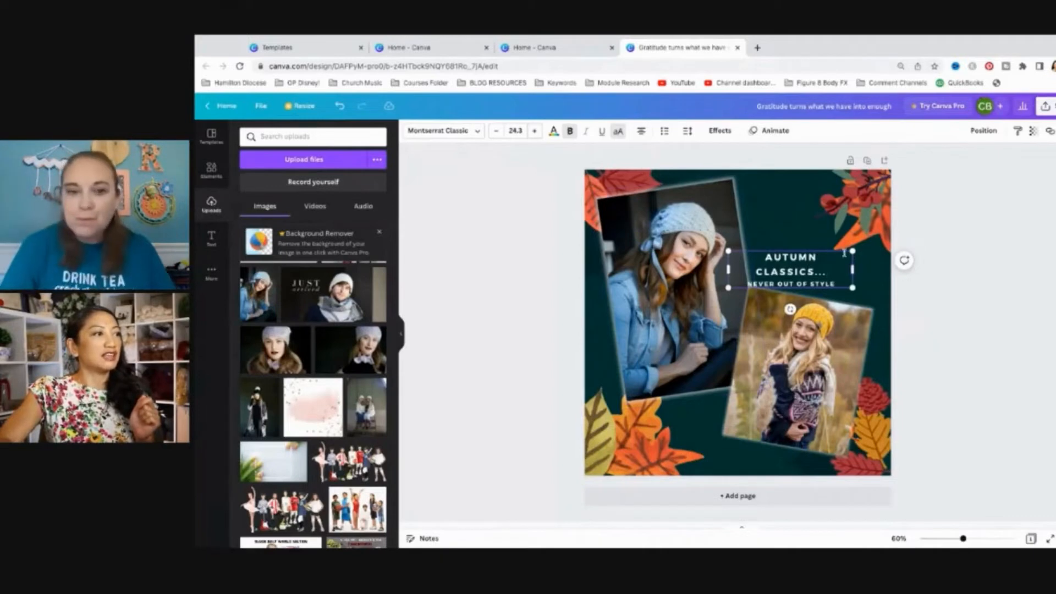
pyautogui.moveTo(853, 251); pyautogui.dragTo(878, 269)
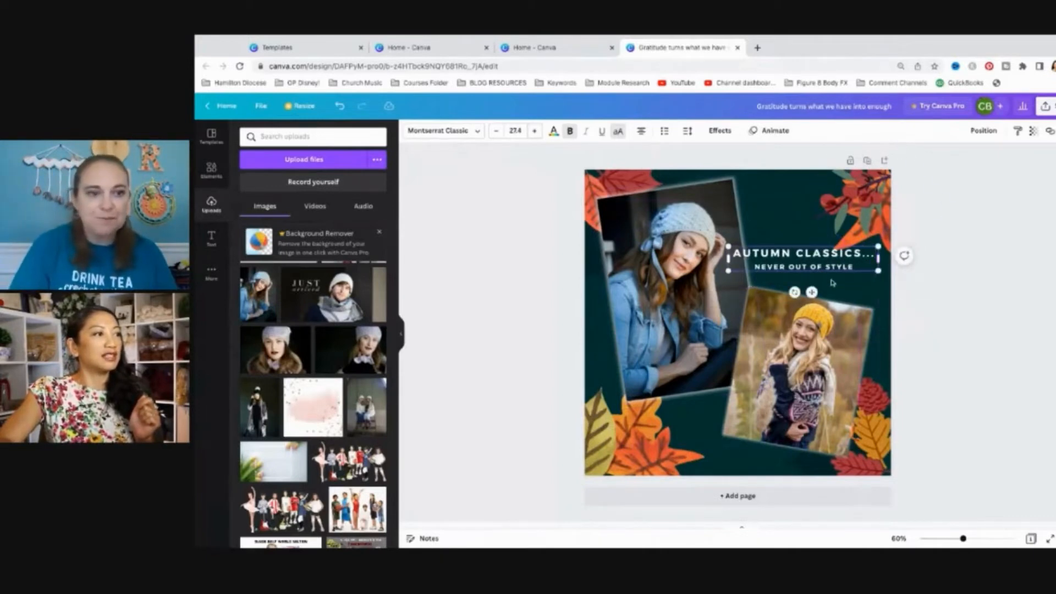
# Step: Increase the font size of the NEVER OUT OF STYLE line to 24.4
pyautogui.tripleClick(857, 269)
pyautogui.click(857, 267)
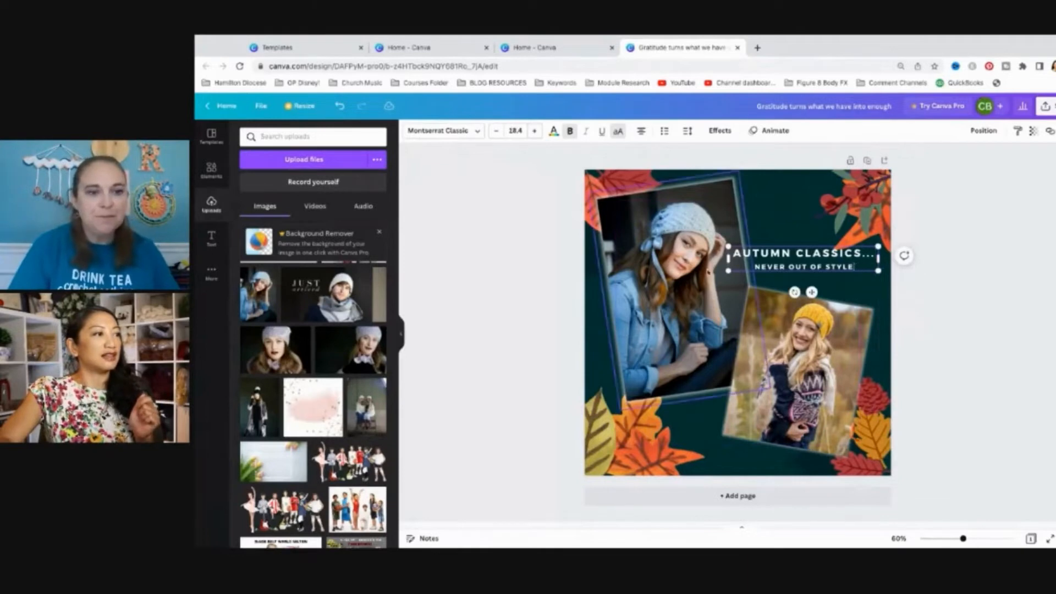
pyautogui.tripleClick(864, 268)
pyautogui.click(535, 131)
pyautogui.click(535, 131)
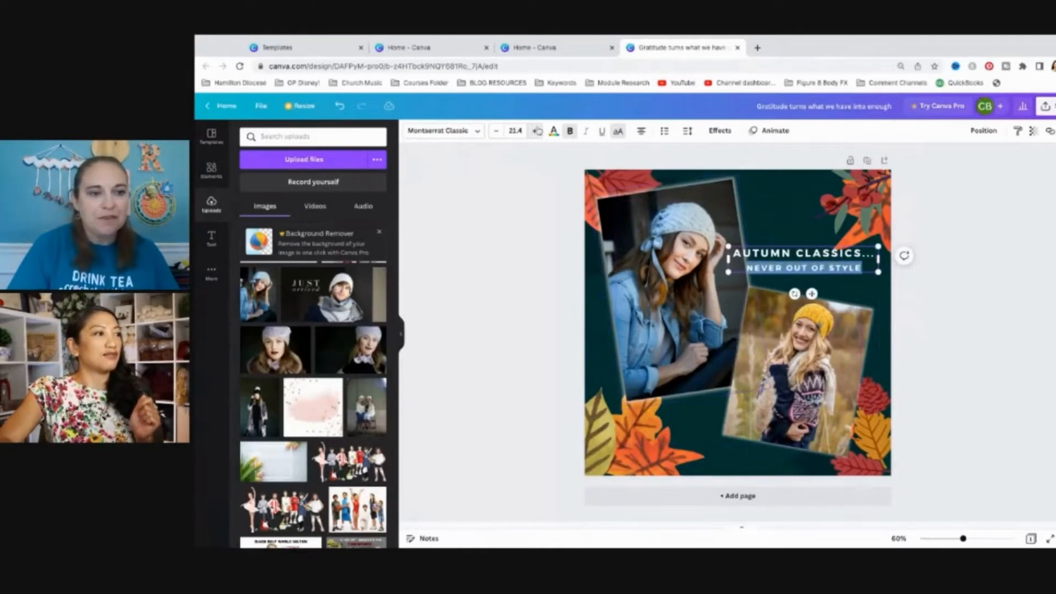
pyautogui.click(536, 131)
pyautogui.click(535, 131)
pyautogui.click(535, 130)
pyautogui.click(535, 131)
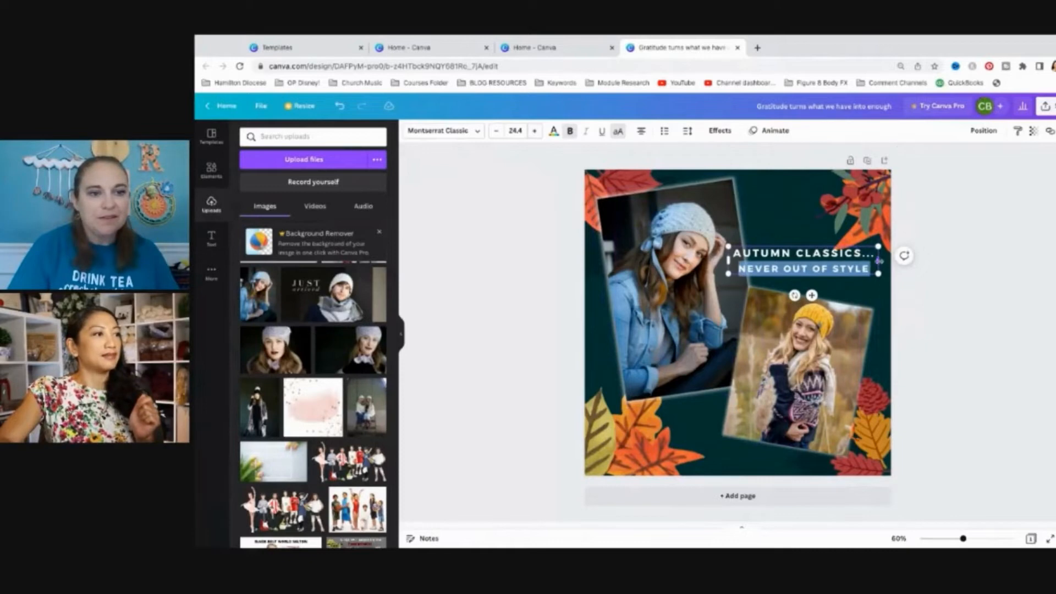
# Step: Wrap the caption onto four lines above the yellow-hat photo and scale its first line to size 31.8
pyautogui.moveTo(878, 261); pyautogui.dragTo(823, 228)
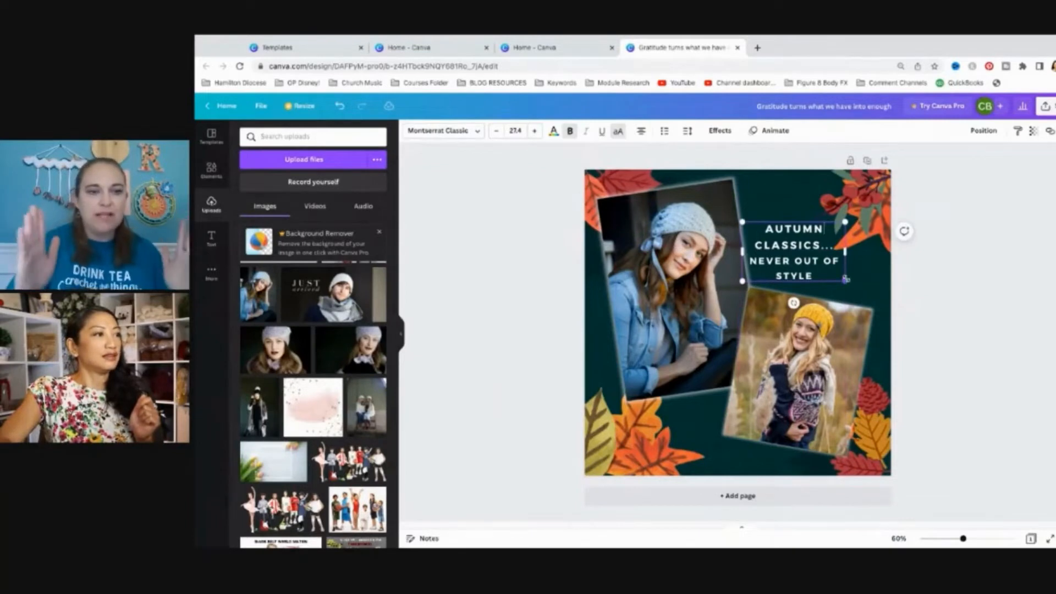
pyautogui.moveTo(845, 281); pyautogui.dragTo(880, 302)
pyautogui.moveTo(860, 222); pyautogui.dragTo(843, 217)
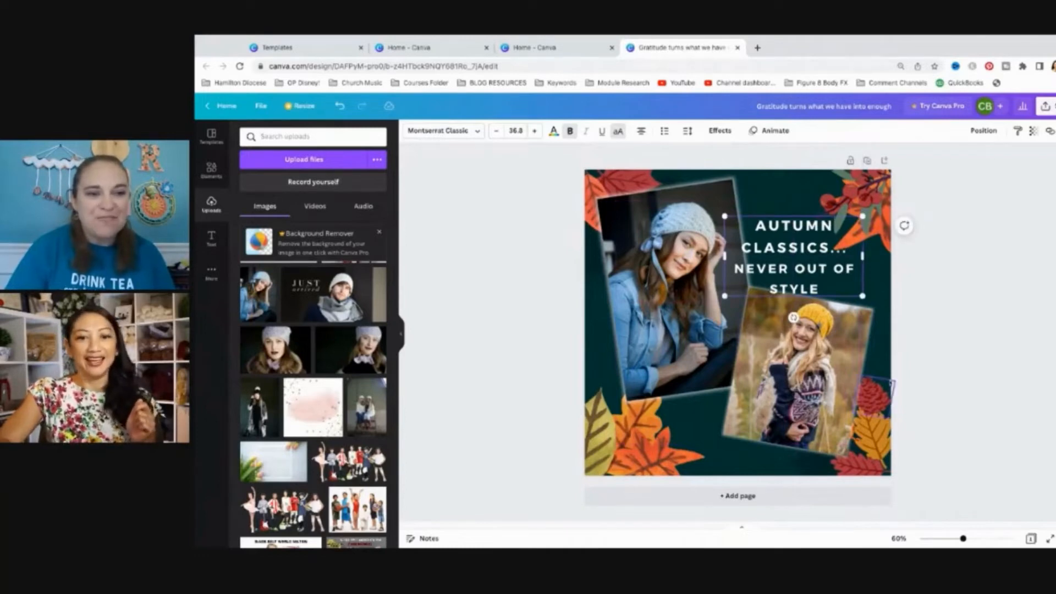
pyautogui.moveTo(860, 296); pyautogui.dragTo(843, 285)
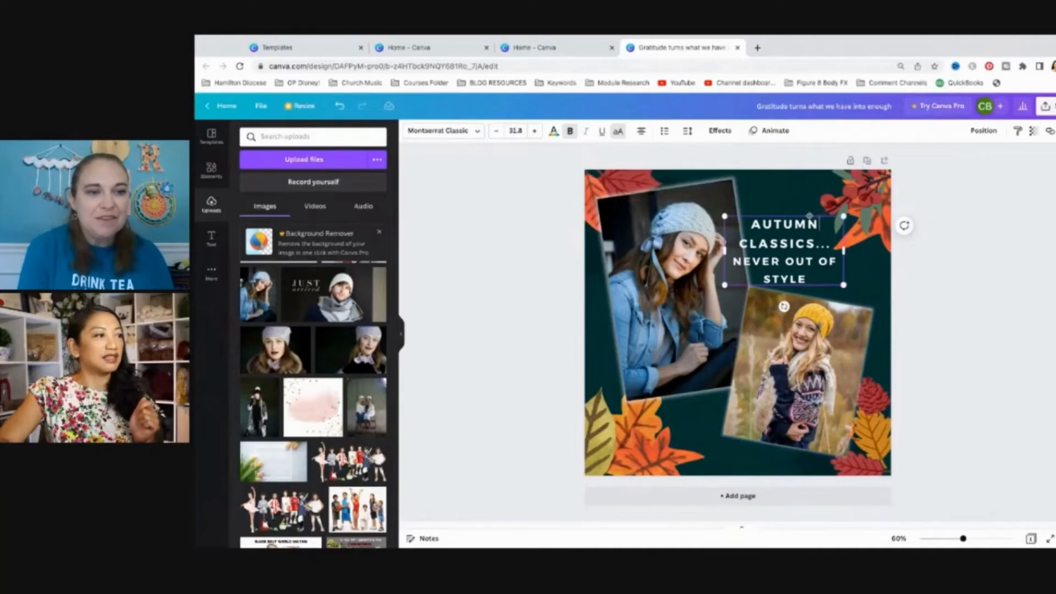
# Step: Move the caption right, away from the light-blue-hat photo, and rotate the upper corner leaf cluster
pyautogui.moveTo(819, 224); pyautogui.dragTo(844, 224)
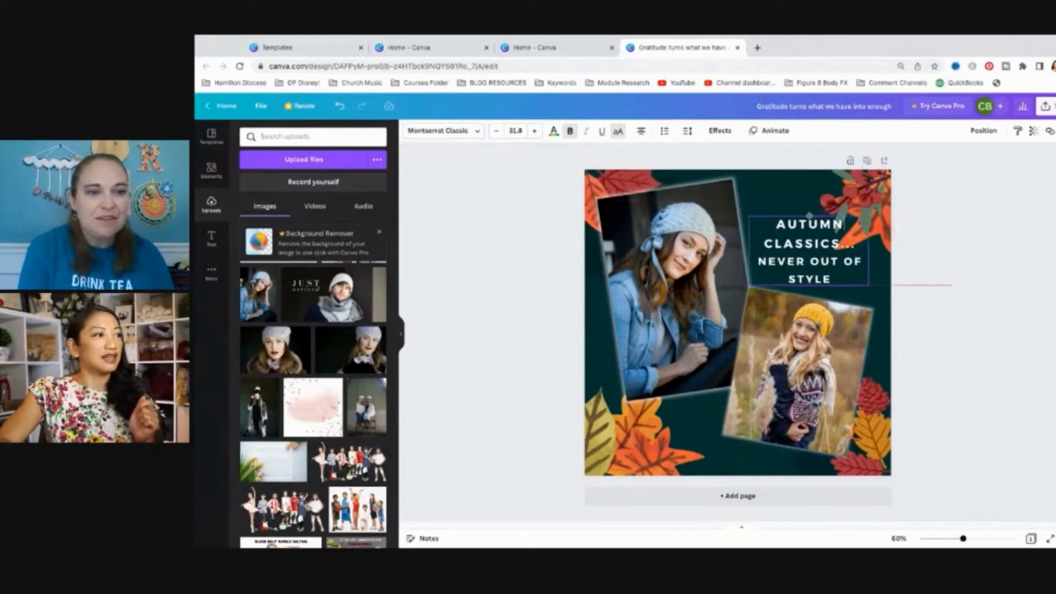
pyautogui.click(877, 189)
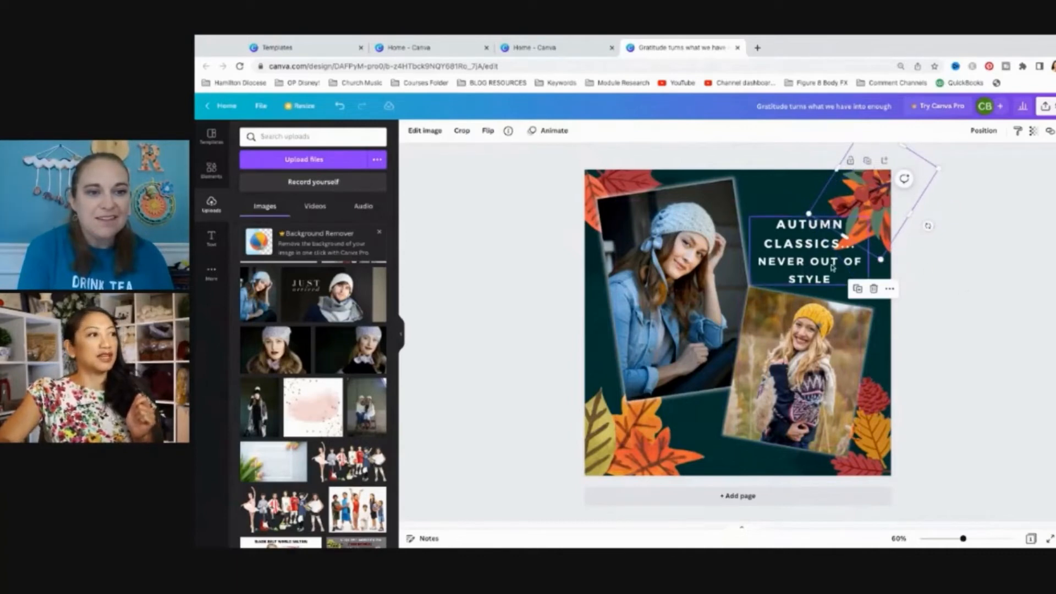
pyautogui.click(944, 291)
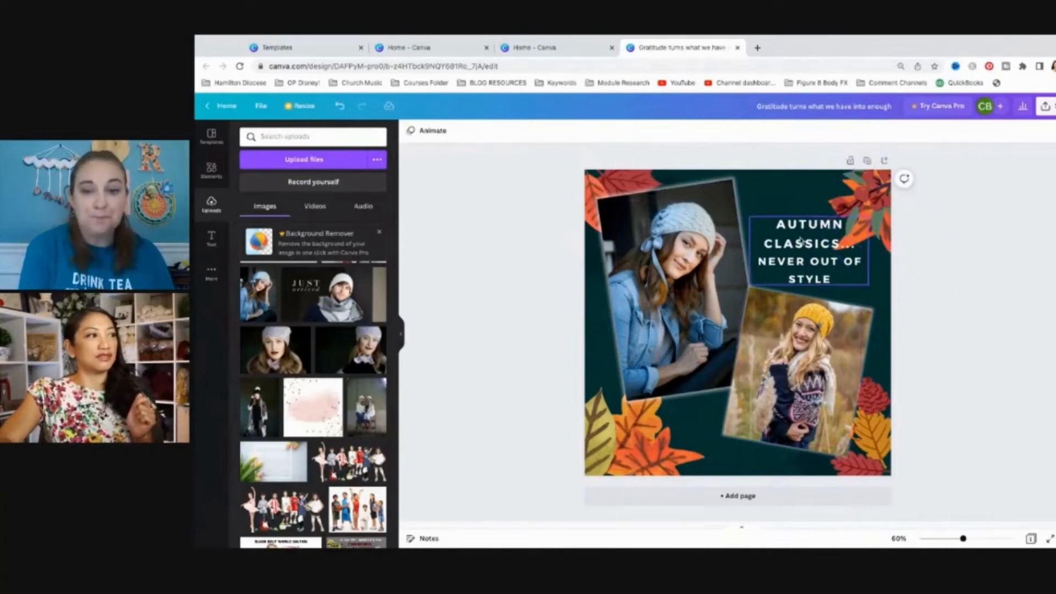
# Step: Shift the light-blue-hat photo slightly left and move the caption left to clear the corner leaves
pyautogui.click(809, 218)
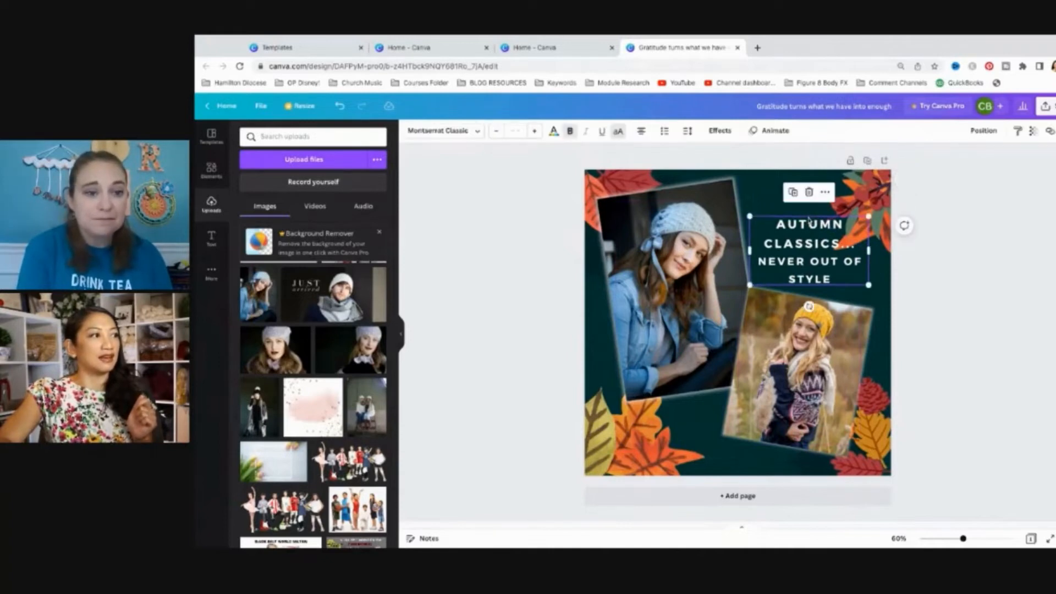
pyautogui.click(808, 219)
pyautogui.moveTo(713, 253); pyautogui.dragTo(705, 251)
pyautogui.click(805, 225)
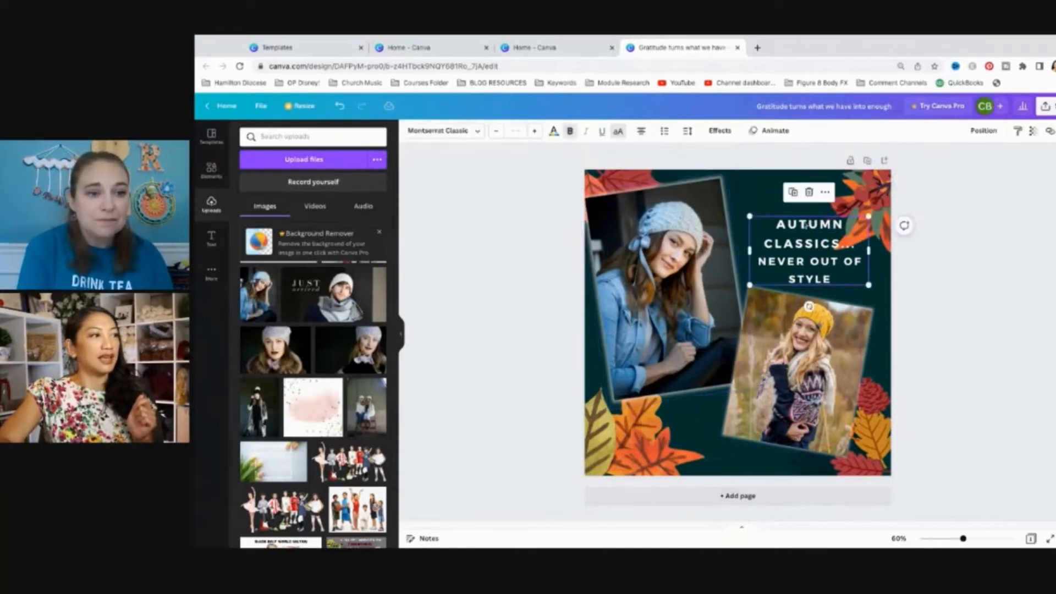
pyautogui.click(808, 219)
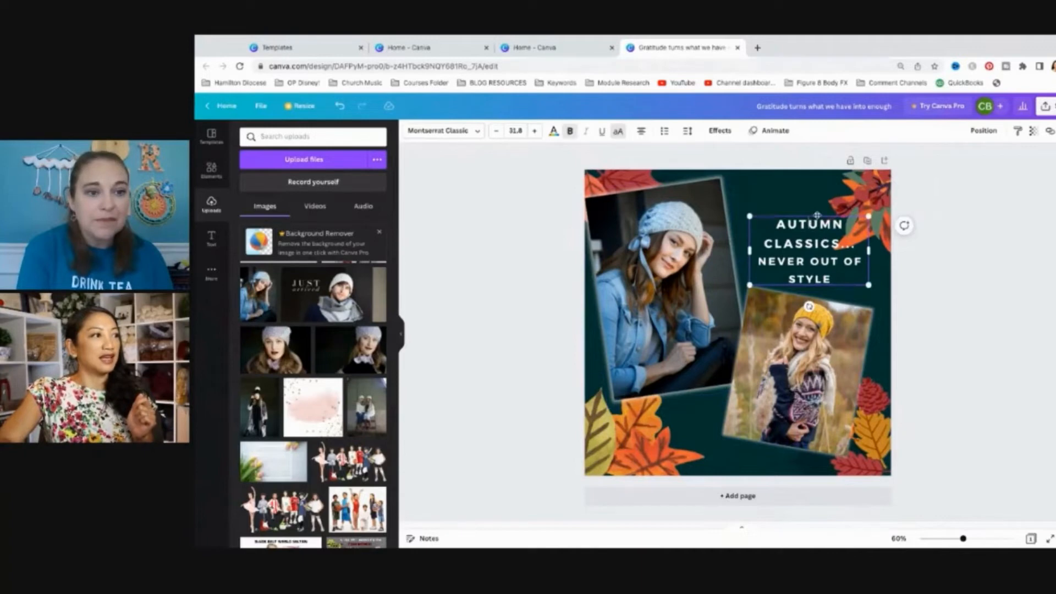
pyautogui.moveTo(832, 216); pyautogui.dragTo(817, 215)
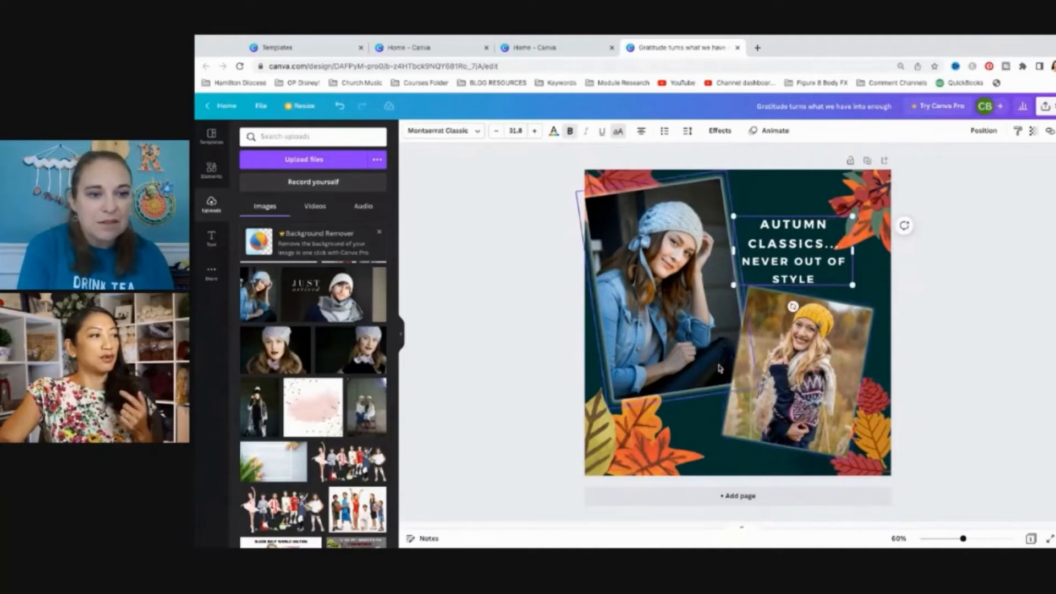
# Step: Bring the light-blue-hat photo to the front of the layer order
pyautogui.click(700, 352)
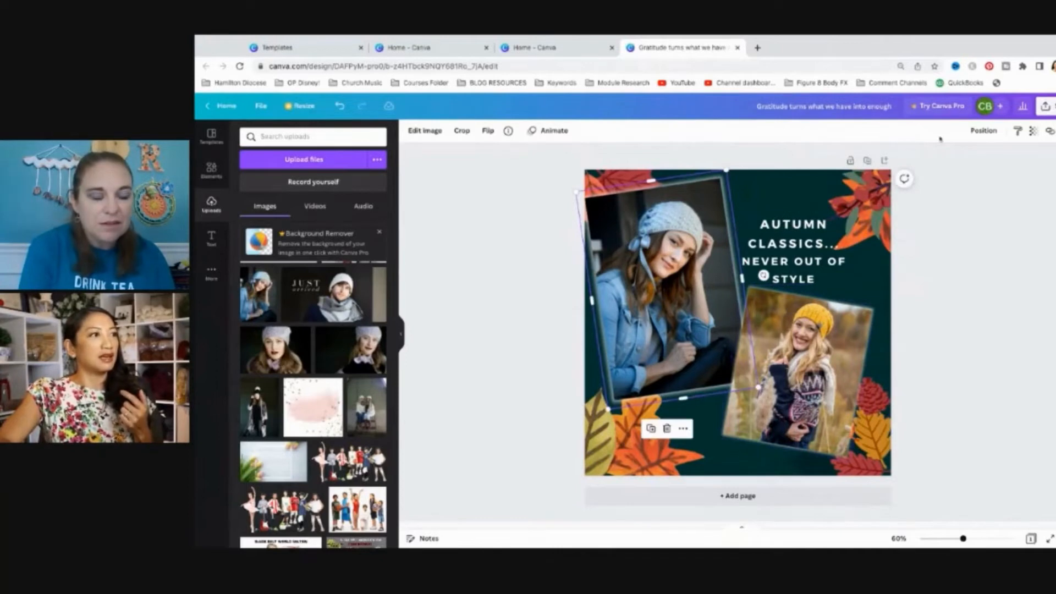
pyautogui.click(983, 136)
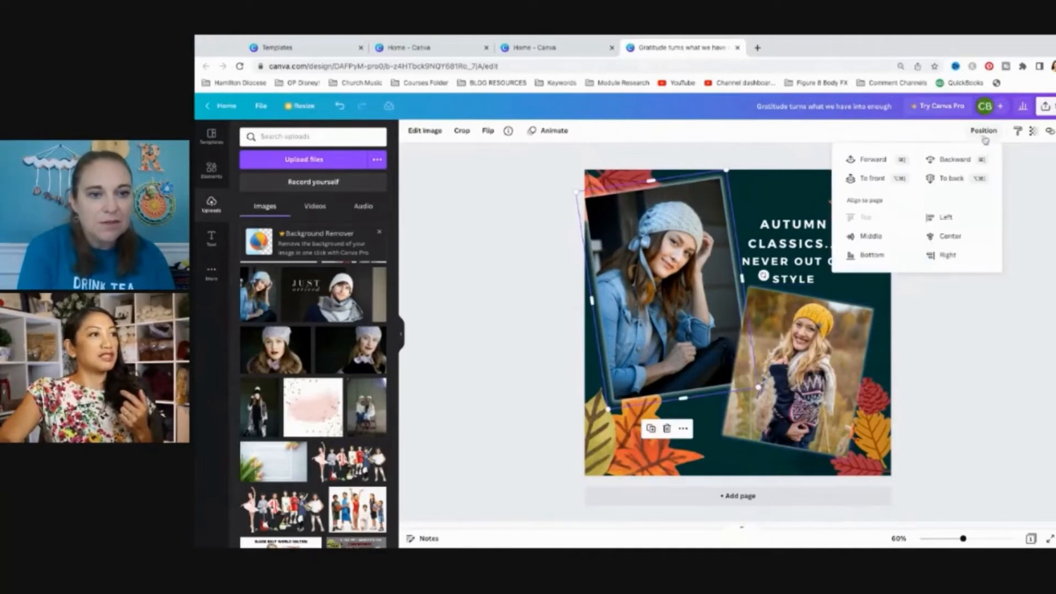
pyautogui.click(868, 186)
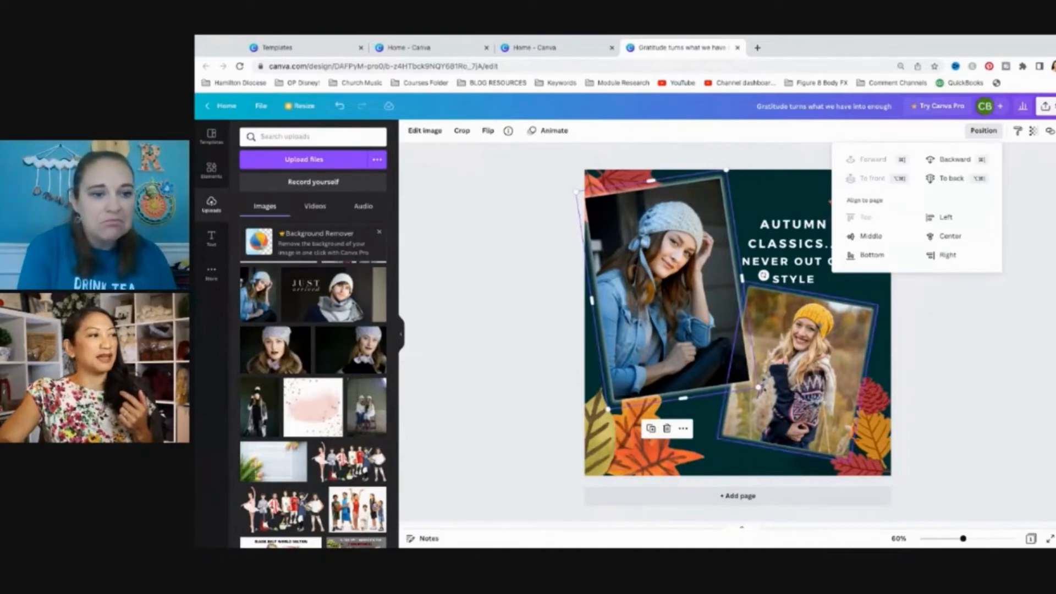
# Step: Bring the yellow-hat photo forward so it overlaps the light-blue-hat photo
pyautogui.click(792, 352)
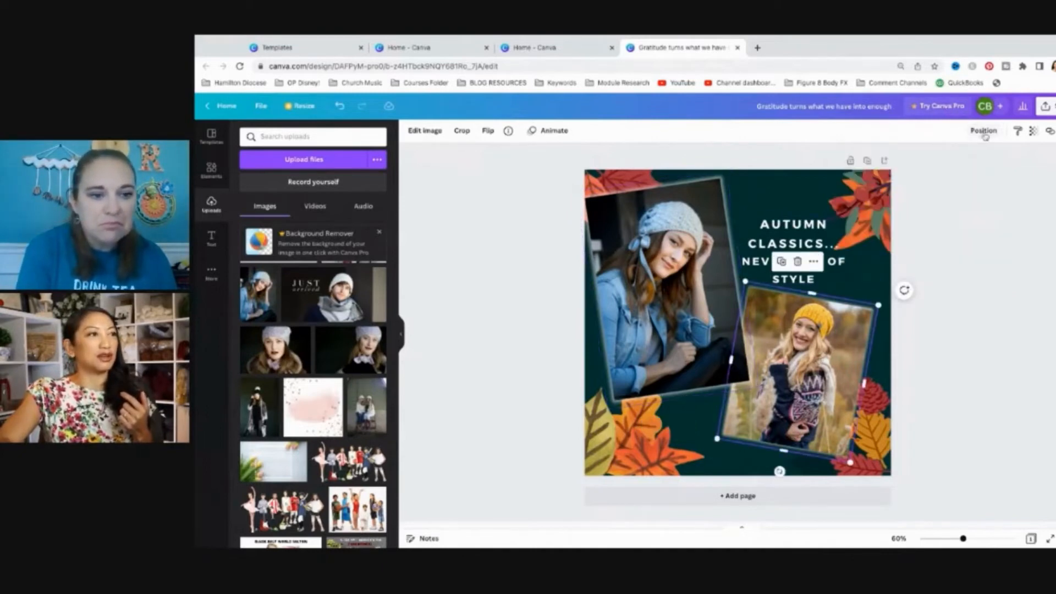
pyautogui.click(983, 132)
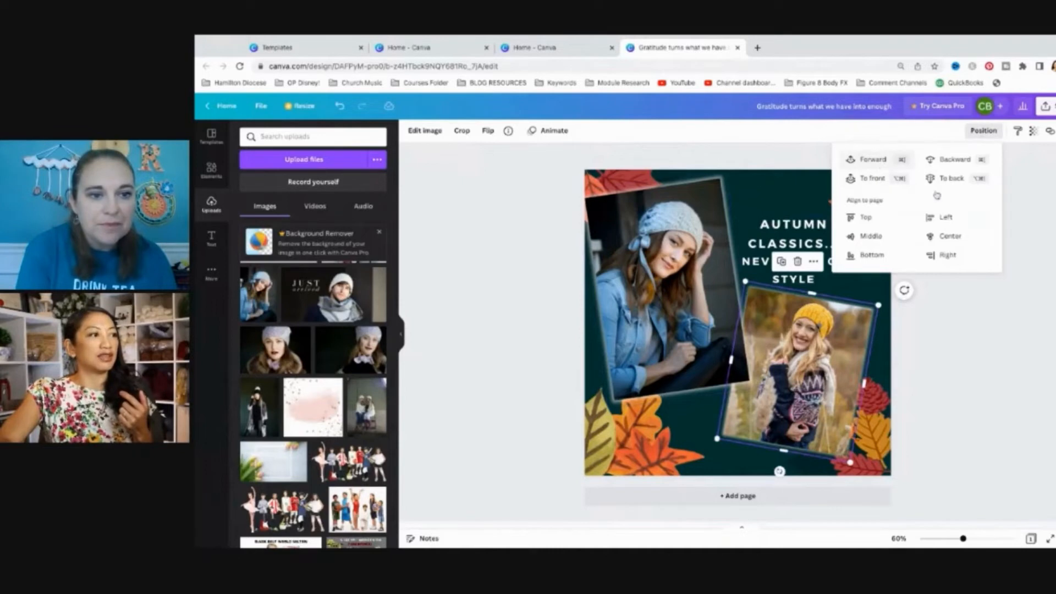
pyautogui.click(872, 159)
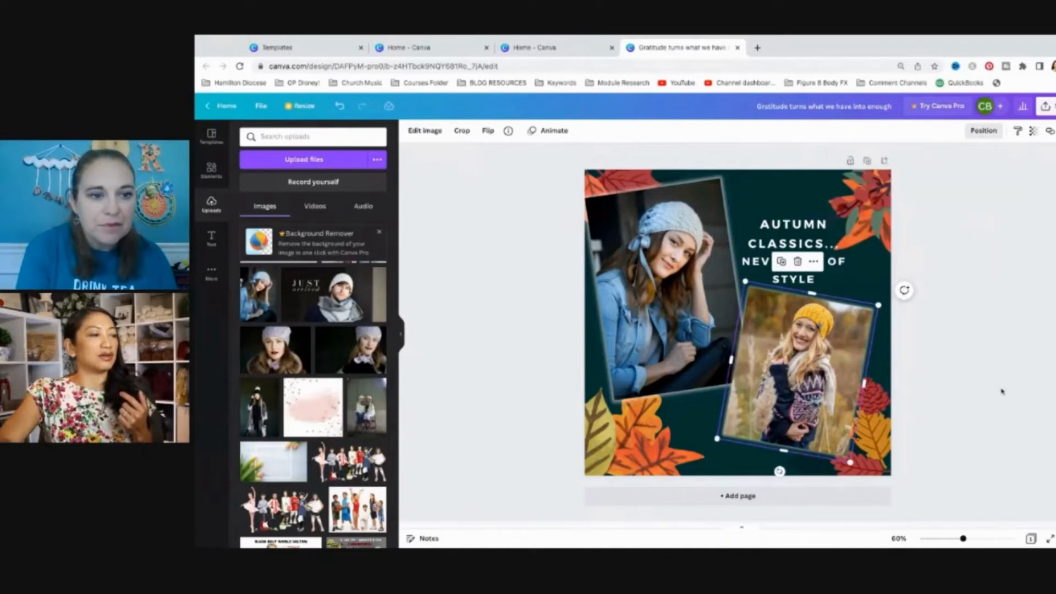
pyautogui.click(964, 364)
# Step: Reduce the tilt of the yellow-hat photo slightly and shift the light-blue-hat photo back to the right
pyautogui.click(824, 301)
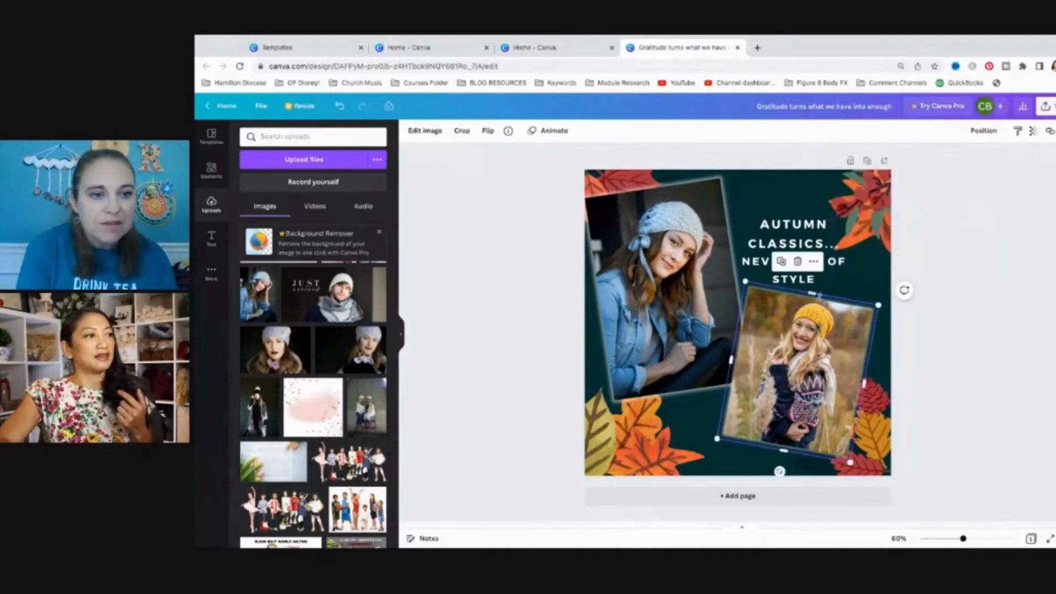
pyautogui.moveTo(780, 471); pyautogui.dragTo(787, 472)
pyautogui.click(656, 330)
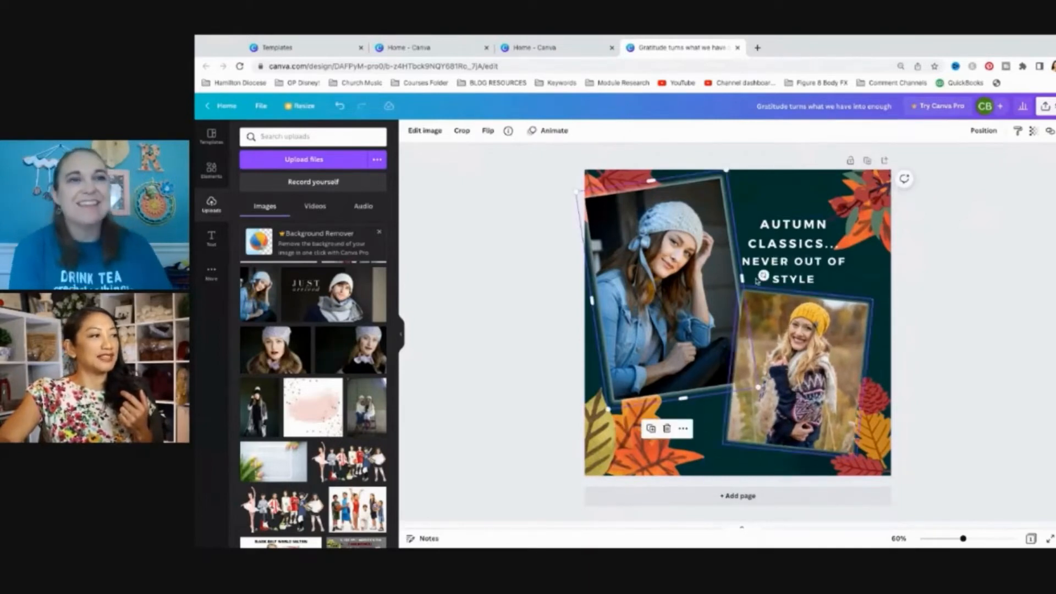
pyautogui.moveTo(703, 250)
pyautogui.mouseDown()
pyautogui.moveTo(714, 246)
pyautogui.moveTo(696, 253)
pyautogui.mouseUp()
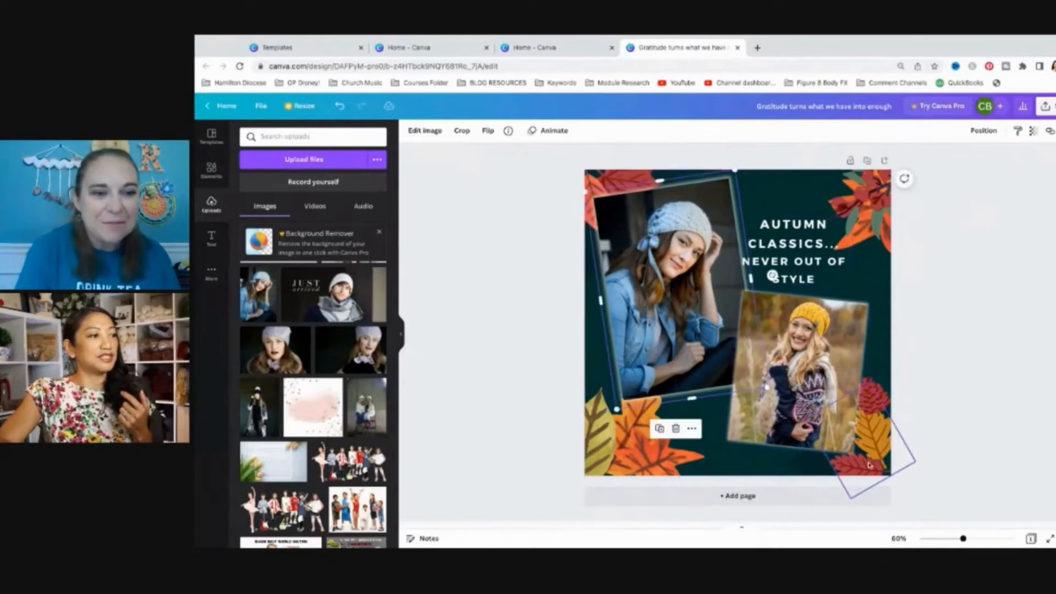
# Step: Enlarge the yellow-hat photo slightly toward the lower corner leaves
pyautogui.click(835, 445)
pyautogui.moveTo(855, 458); pyautogui.dragTo(855, 461)
pyautogui.click(952, 349)
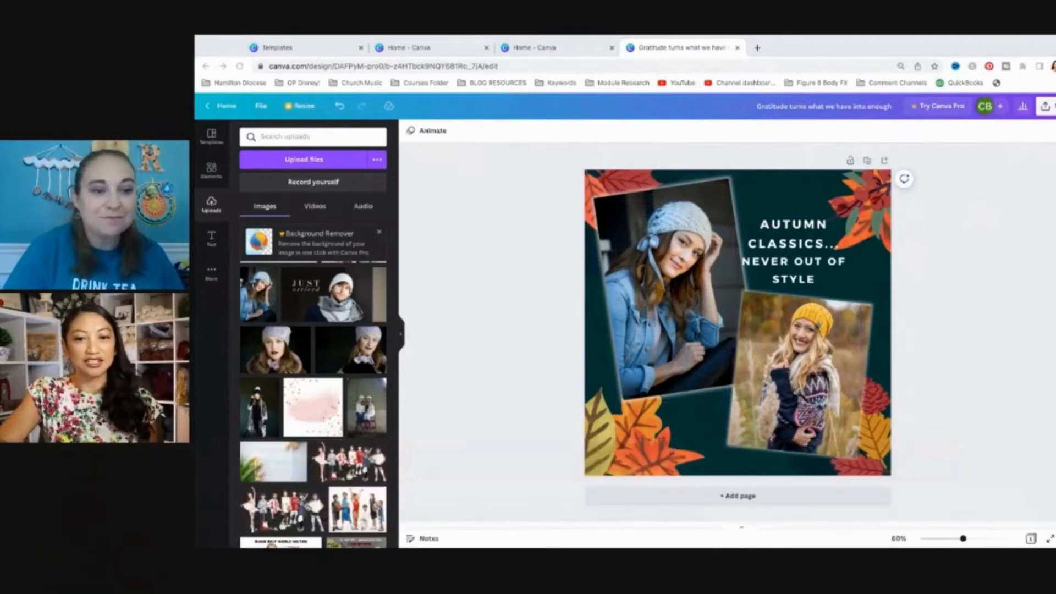
# Step: Change the colour of the entire AUTUMN CLASSICS... NEVER OUT OF STYLE caption to yellow
pyautogui.click(820, 240)
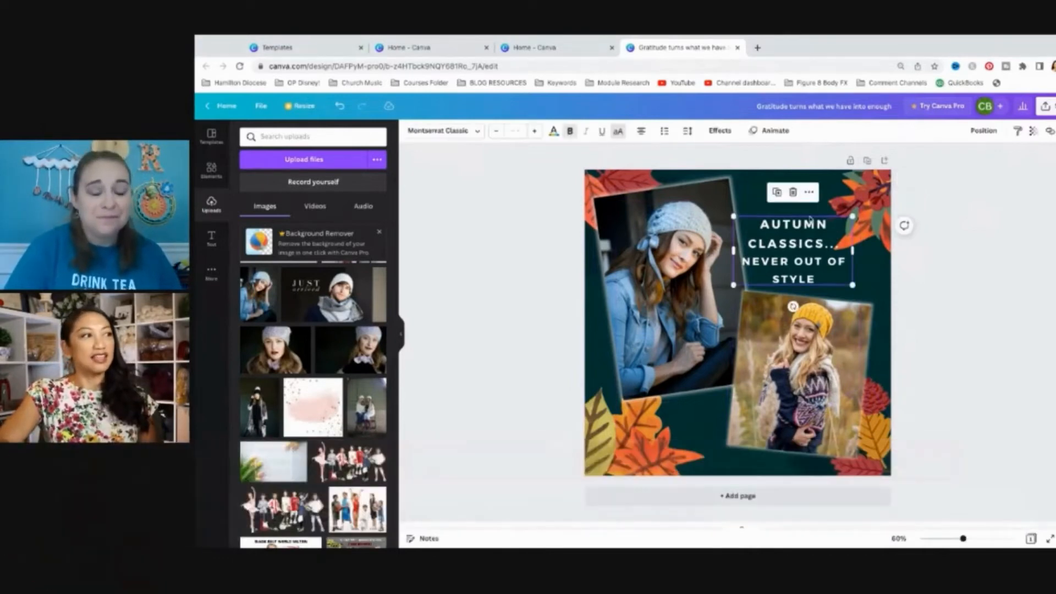
pyautogui.click(812, 219)
pyautogui.tripleClick(801, 245)
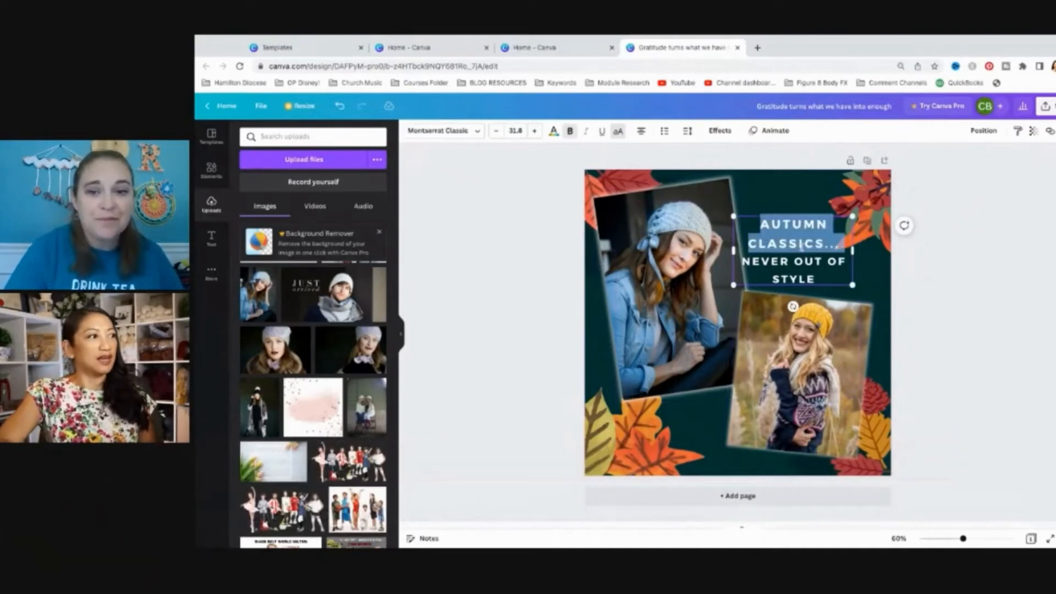
pyautogui.click(842, 271)
pyautogui.hotkey('ctrl', 'a')
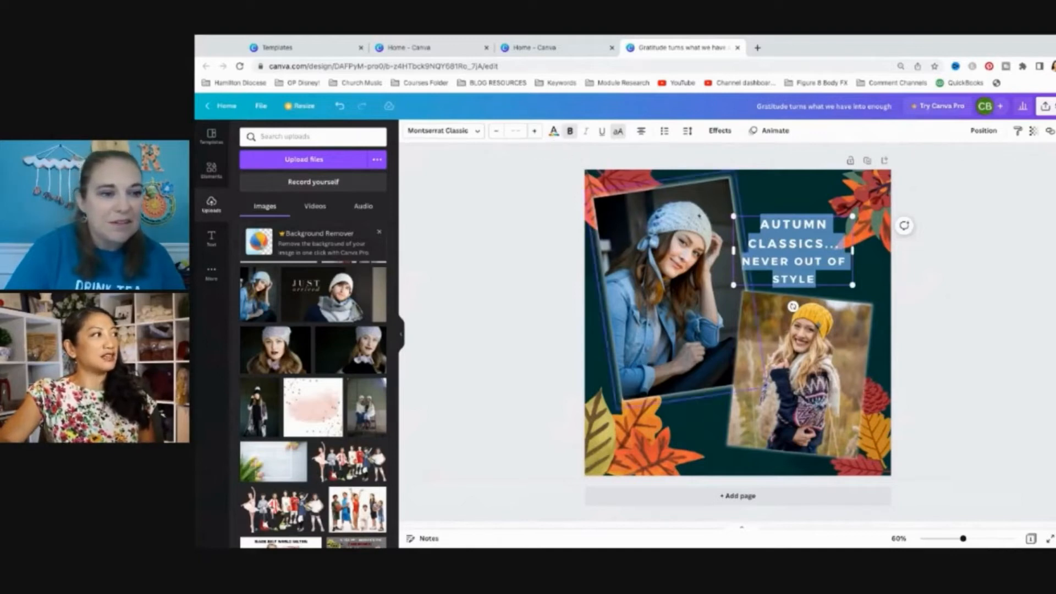
pyautogui.click(553, 136)
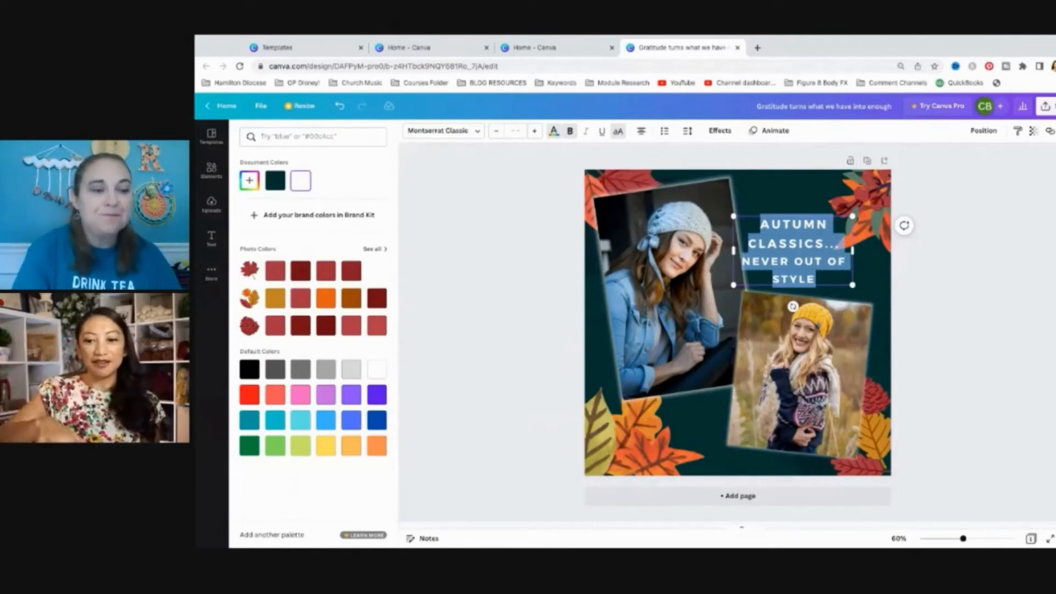
pyautogui.click(331, 447)
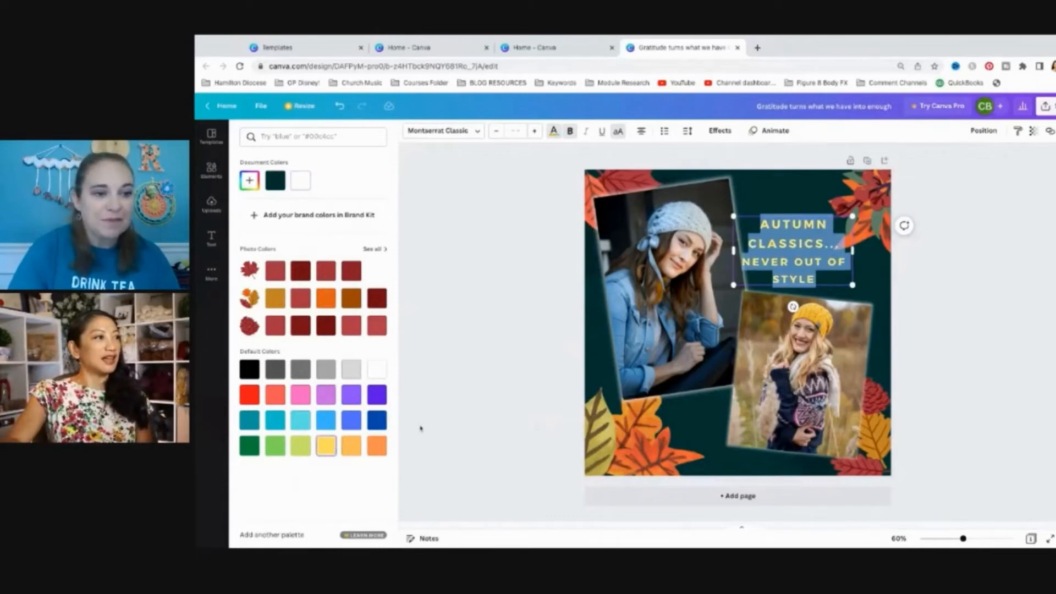
pyautogui.click(467, 444)
pyautogui.click(946, 326)
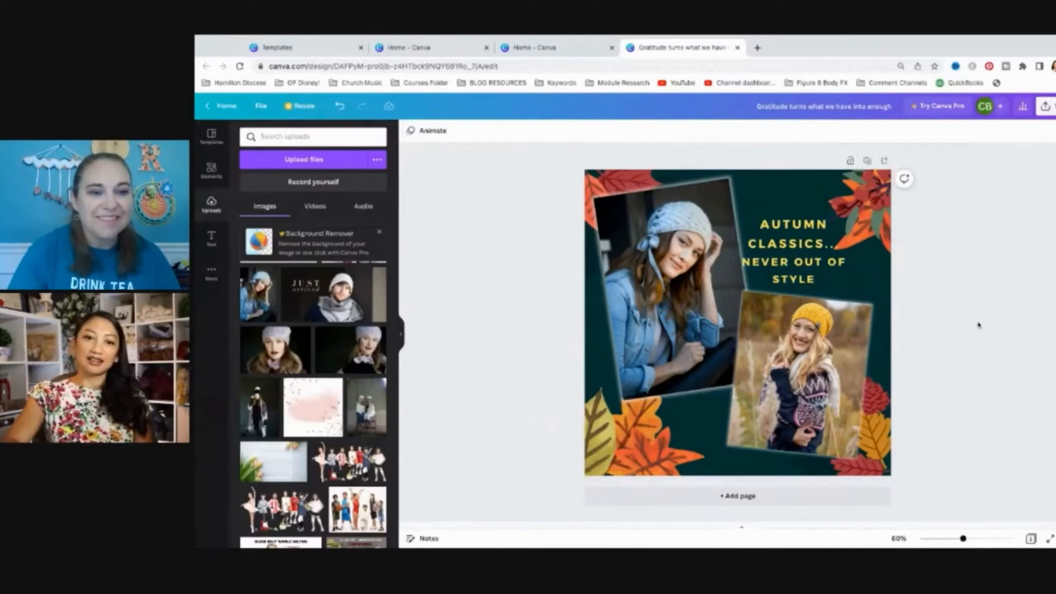
# Step: Enlarge the yellow caption slightly within the space above the yellow-hat photo
pyautogui.click(807, 263)
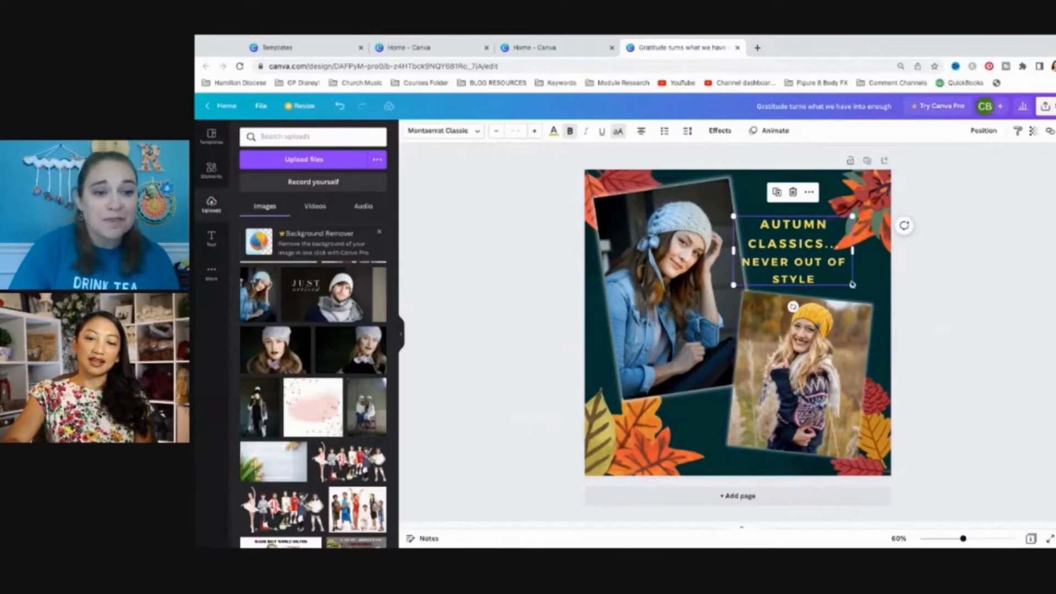
pyautogui.click(852, 284)
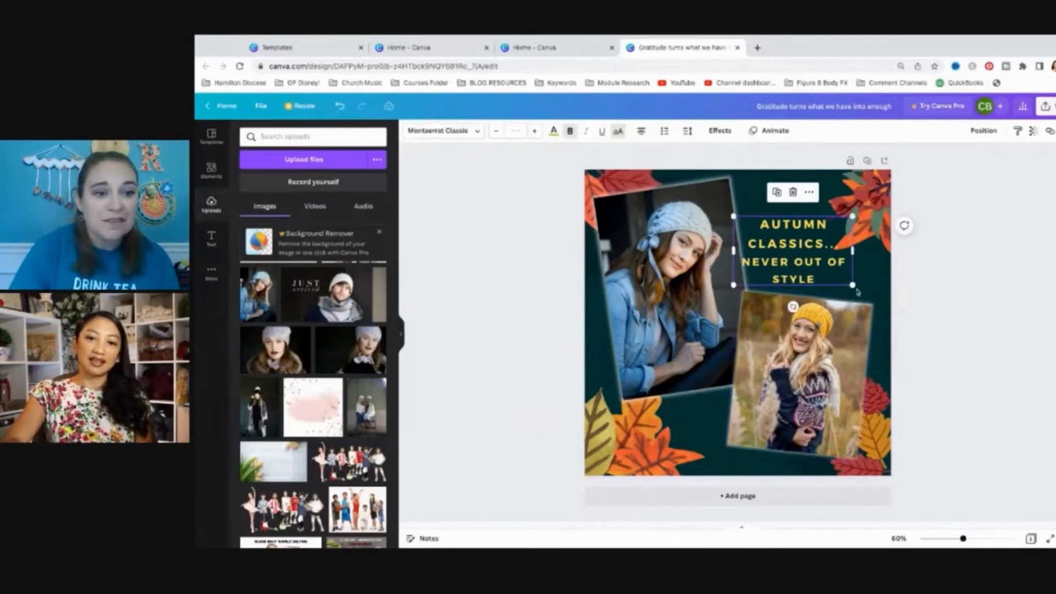
pyautogui.moveTo(857, 291); pyautogui.dragTo(861, 293)
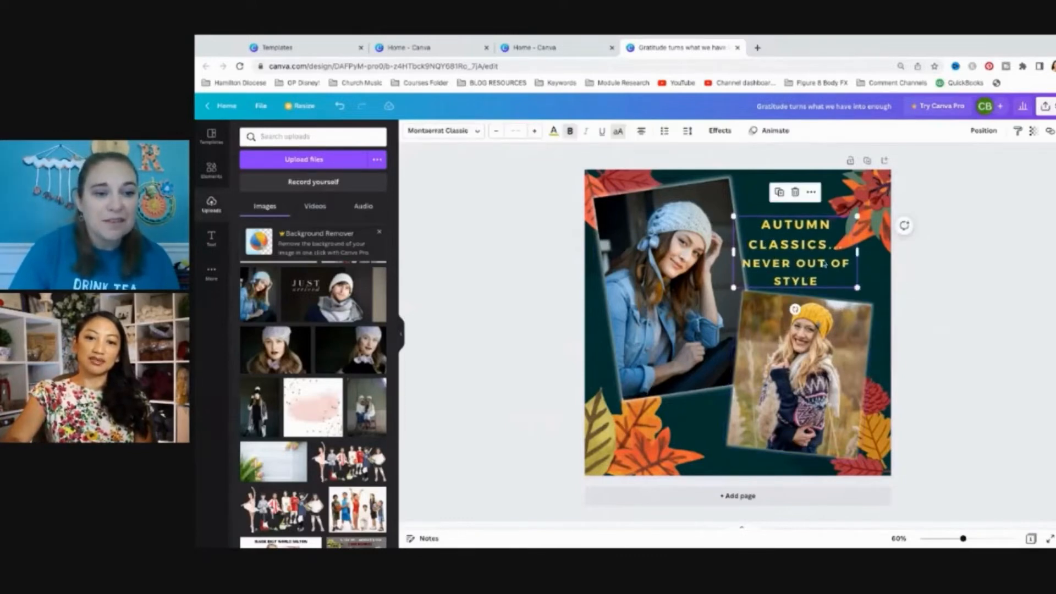
pyautogui.click(703, 222)
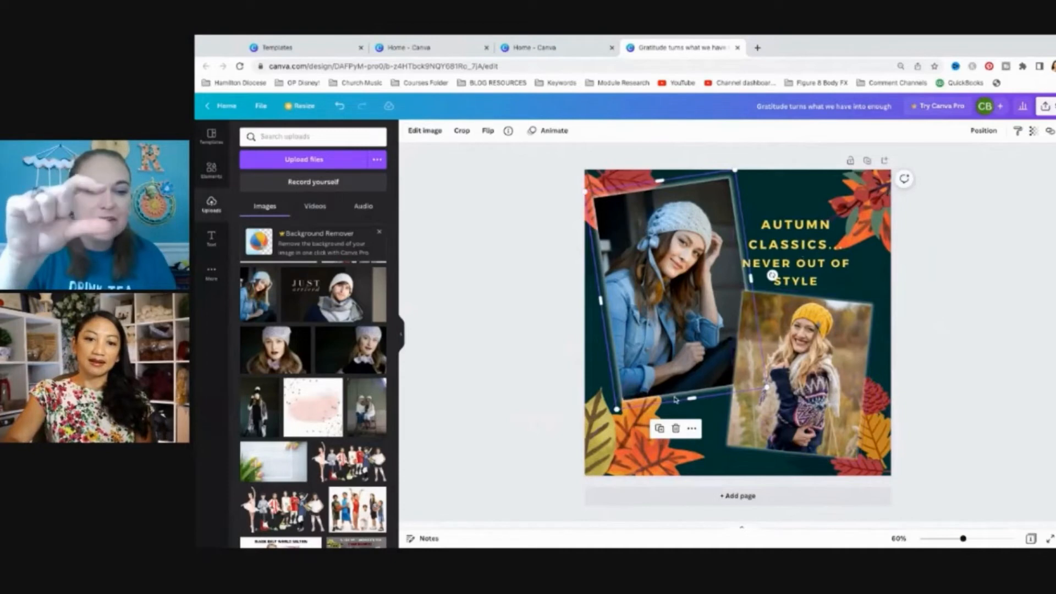
pyautogui.click(810, 265)
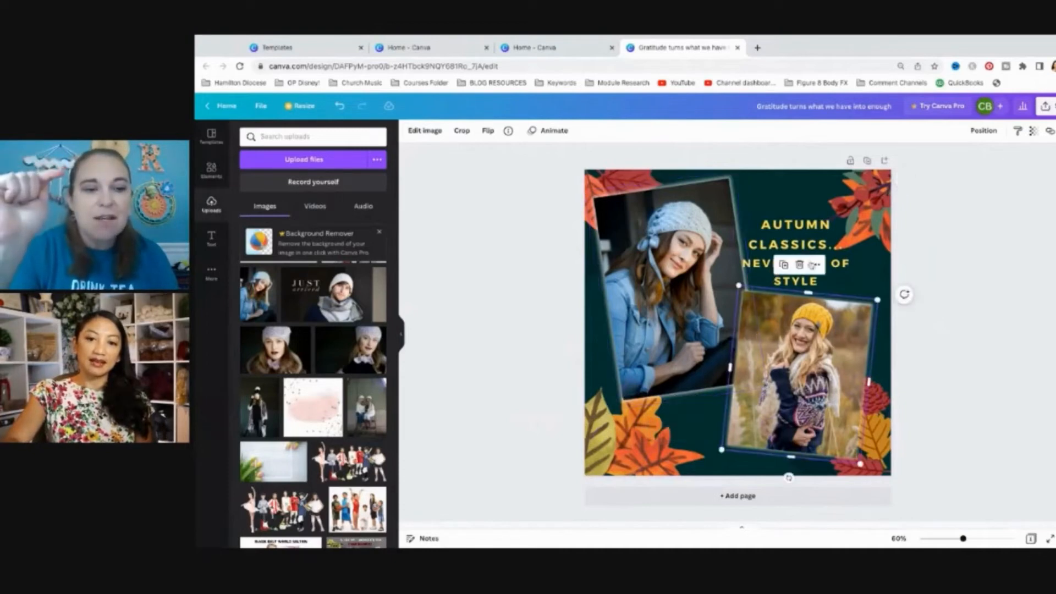
pyautogui.click(813, 216)
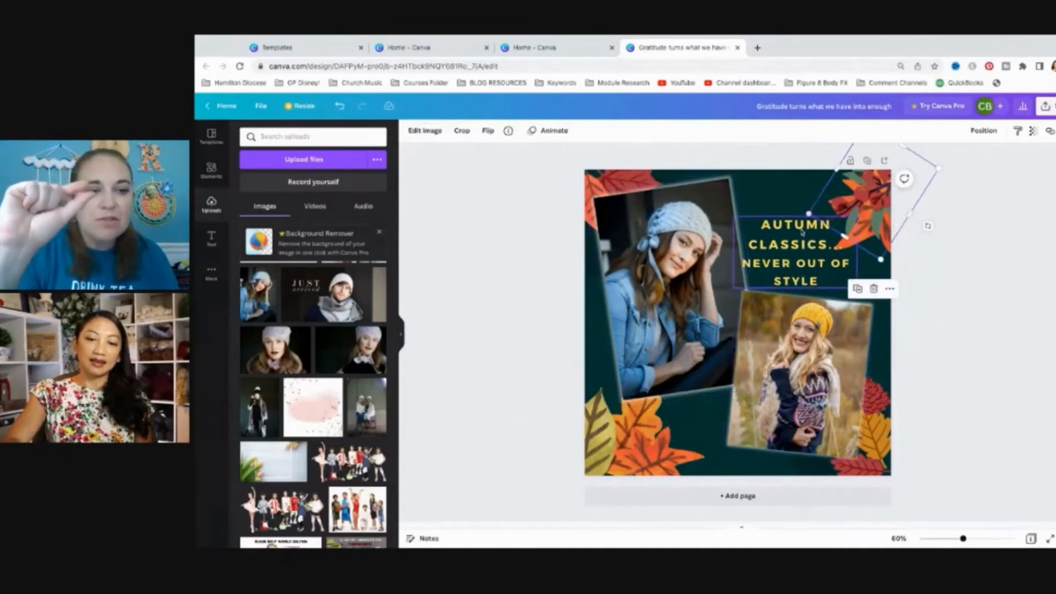
# Step: Move the "AUTUMN CLASSICS... NEVER OUT OF STYLE" text up slightly and narrow its text box to clear the corner leaves
pyautogui.click(803, 225)
pyautogui.moveTo(802, 227); pyautogui.dragTo(804, 219)
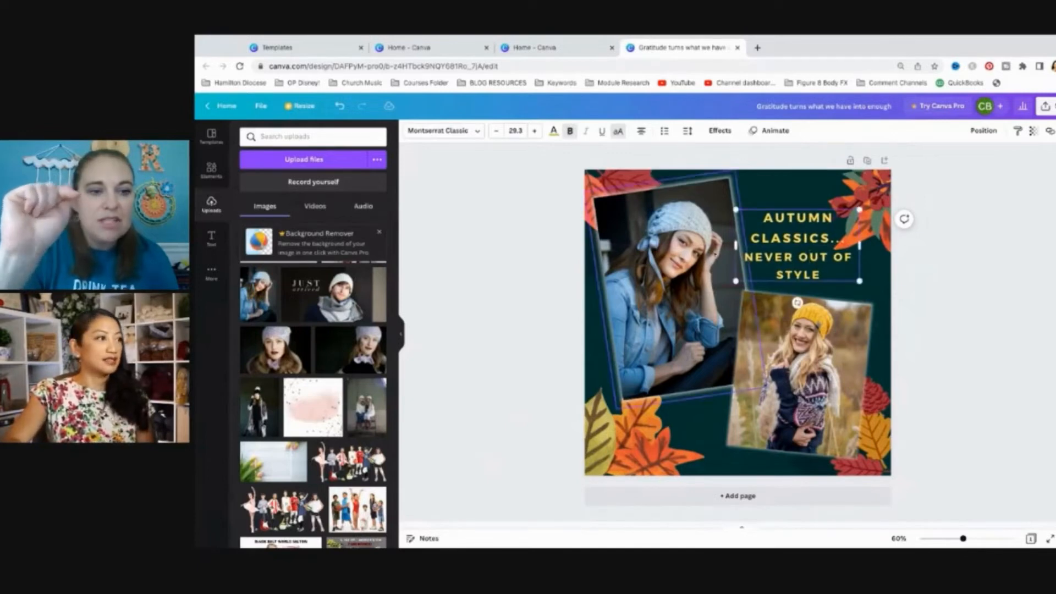
pyautogui.click(802, 287)
pyautogui.click(822, 284)
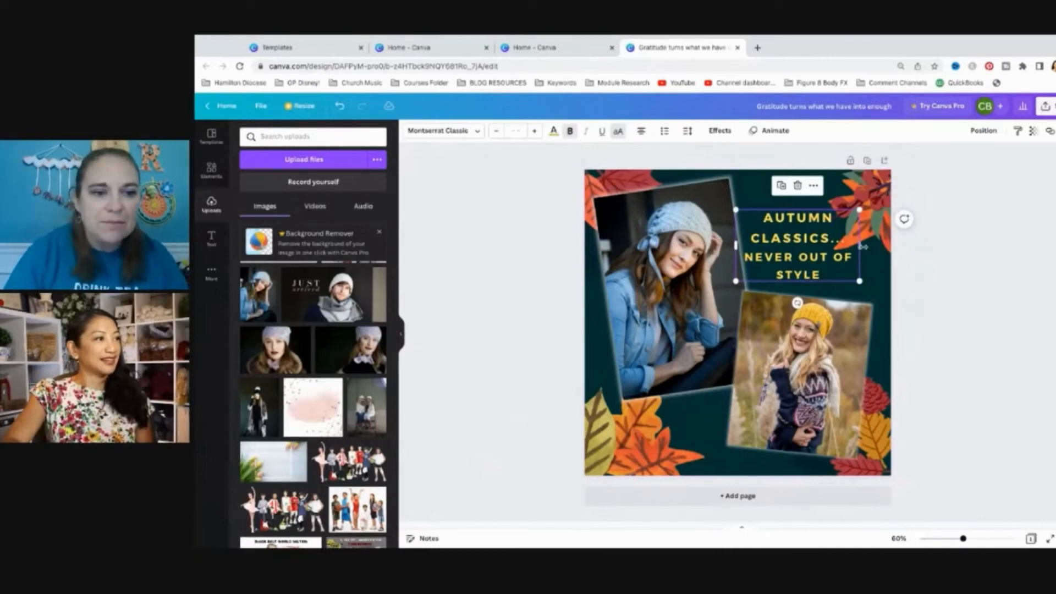
pyautogui.moveTo(862, 247); pyautogui.dragTo(840, 249)
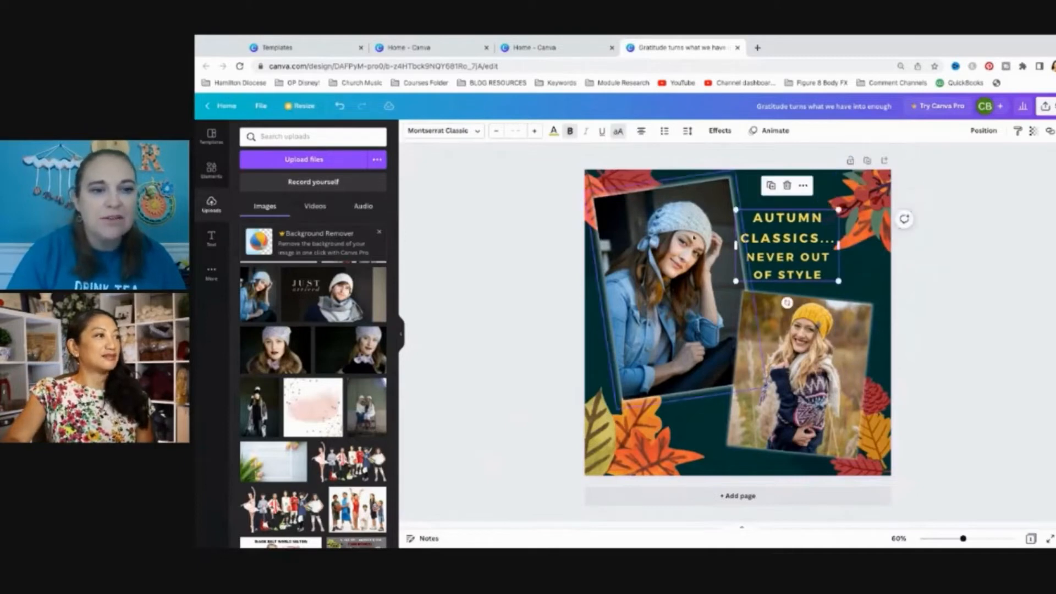
# Step: Reposition the photo of the woman in the blue hat and shrink it slightly to leave more room for the text
pyautogui.click(682, 241)
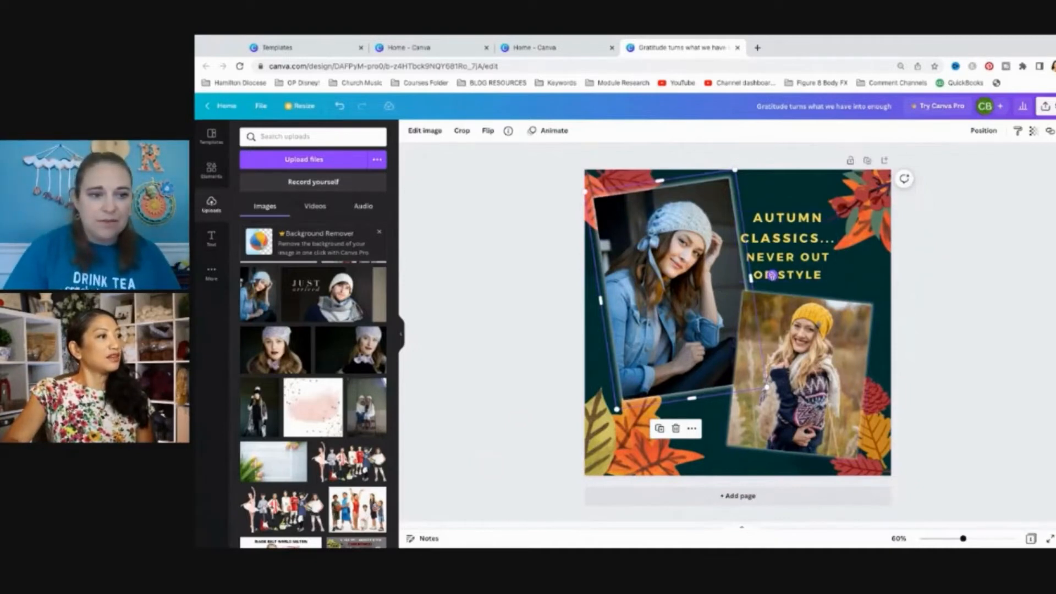
pyautogui.moveTo(772, 275); pyautogui.dragTo(773, 282)
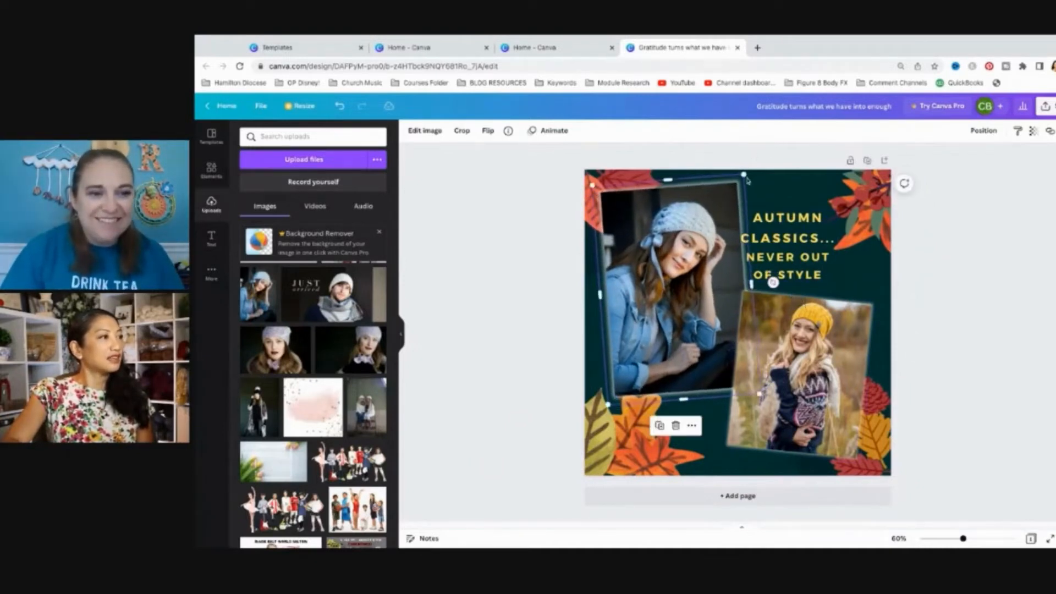
pyautogui.moveTo(747, 181); pyautogui.dragTo(745, 175)
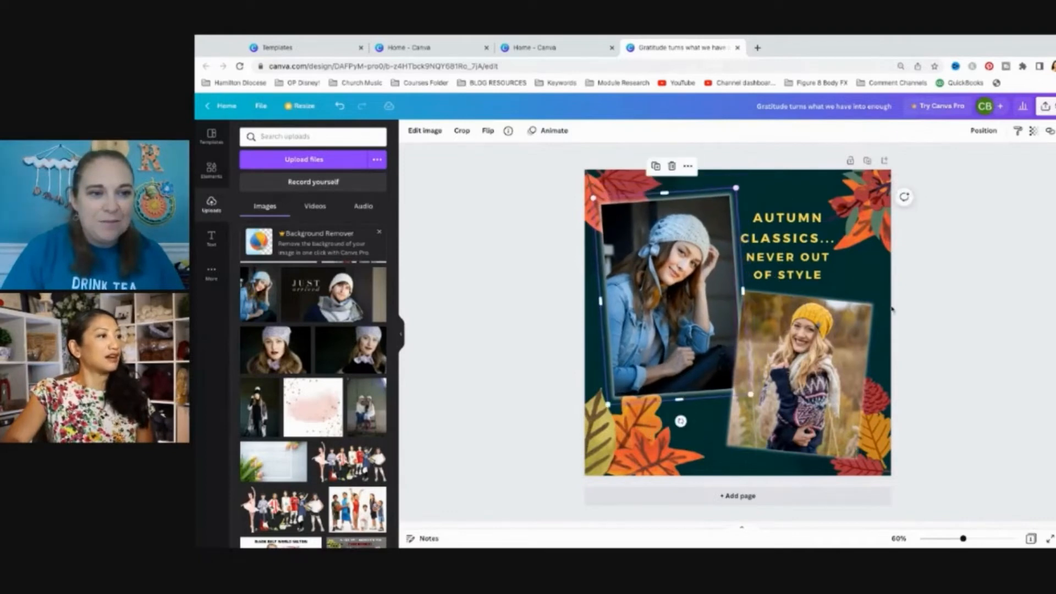
pyautogui.click(798, 324)
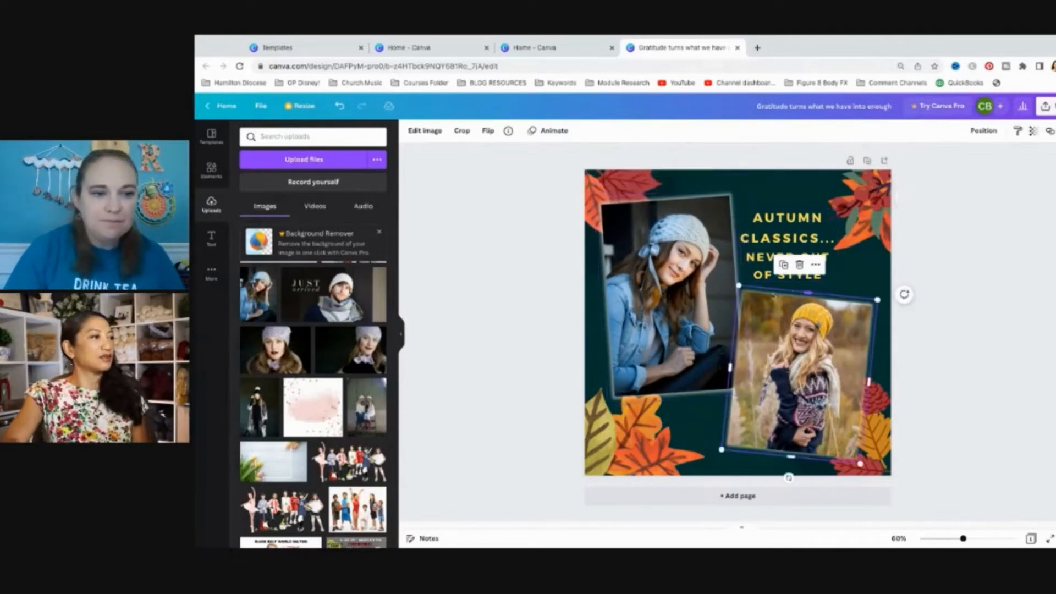
pyautogui.click(978, 277)
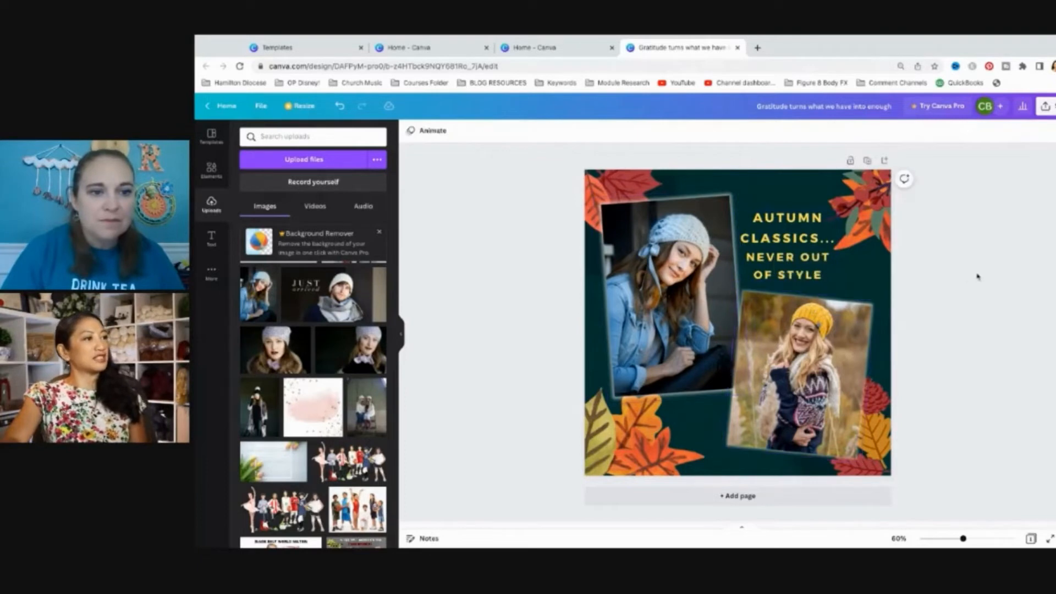
# Step: Enlarge the "AUTUMN CLASSICS... NEVER OUT OF STYLE" text slightly by scaling its text box
pyautogui.click(819, 265)
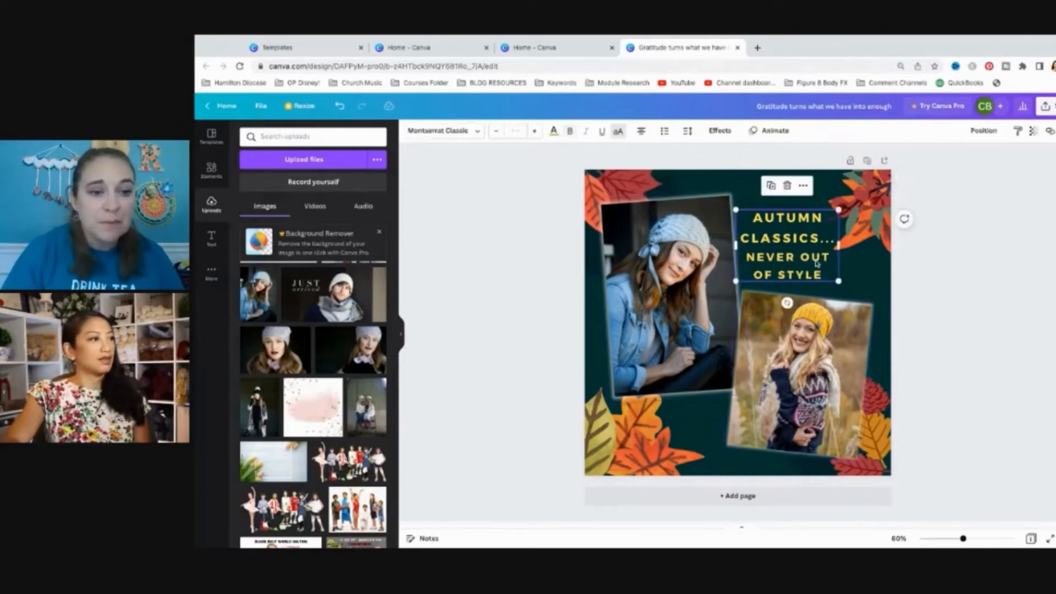
pyautogui.moveTo(838, 279); pyautogui.dragTo(844, 285)
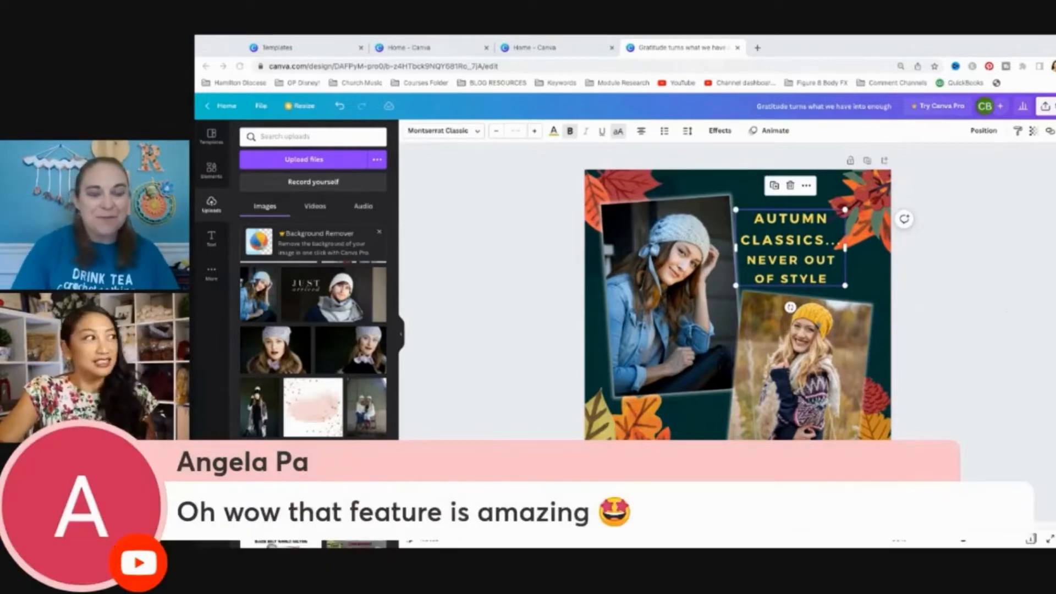
pyautogui.click(841, 257)
pyautogui.click(797, 258)
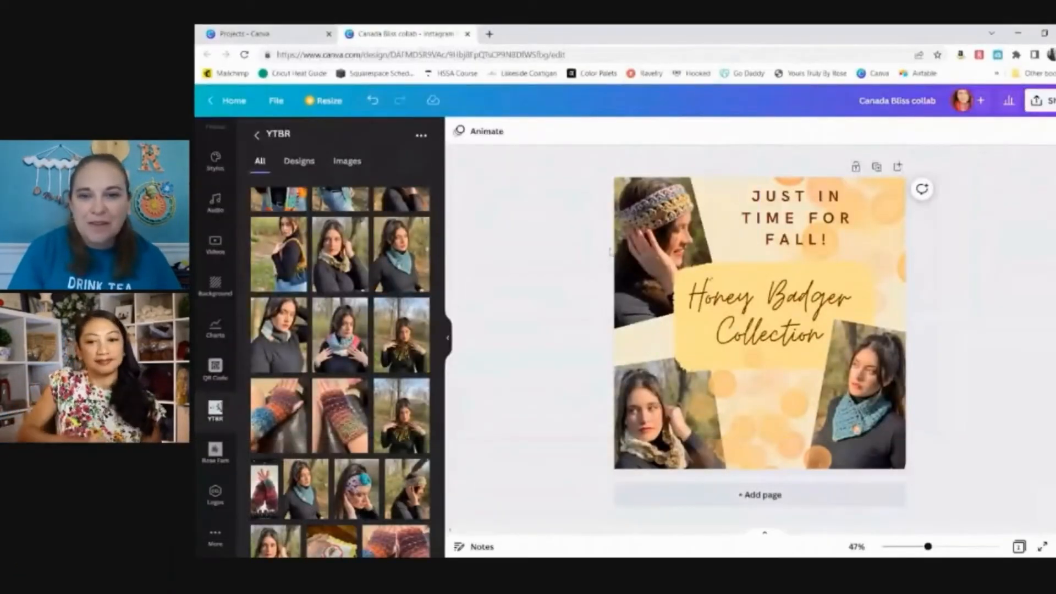
# Step: Show the image editing options for the headband photo in the Honey Badger Collection design
pyautogui.click(674, 231)
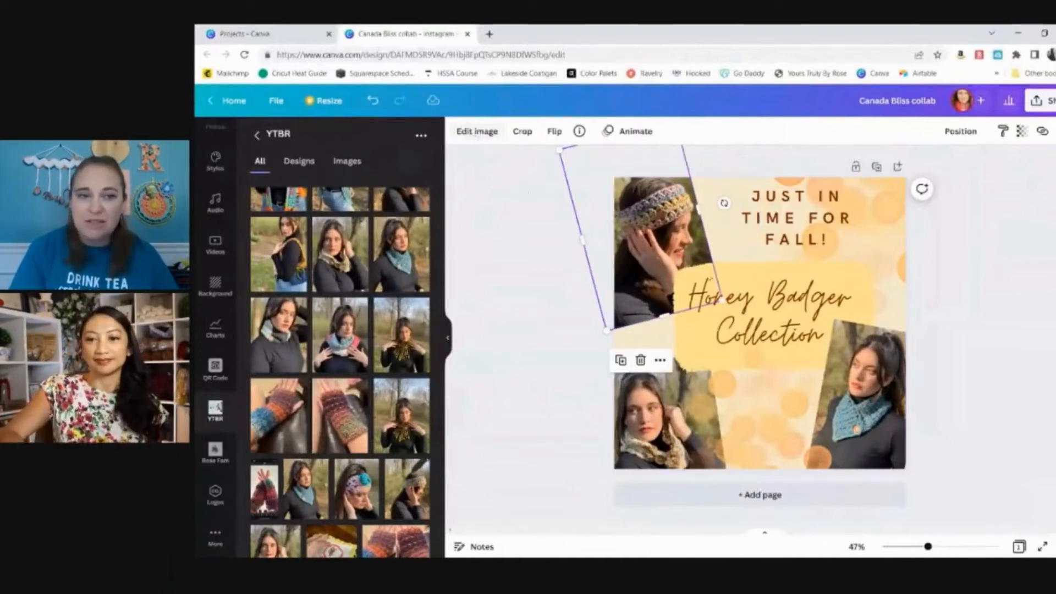
pyautogui.click(477, 131)
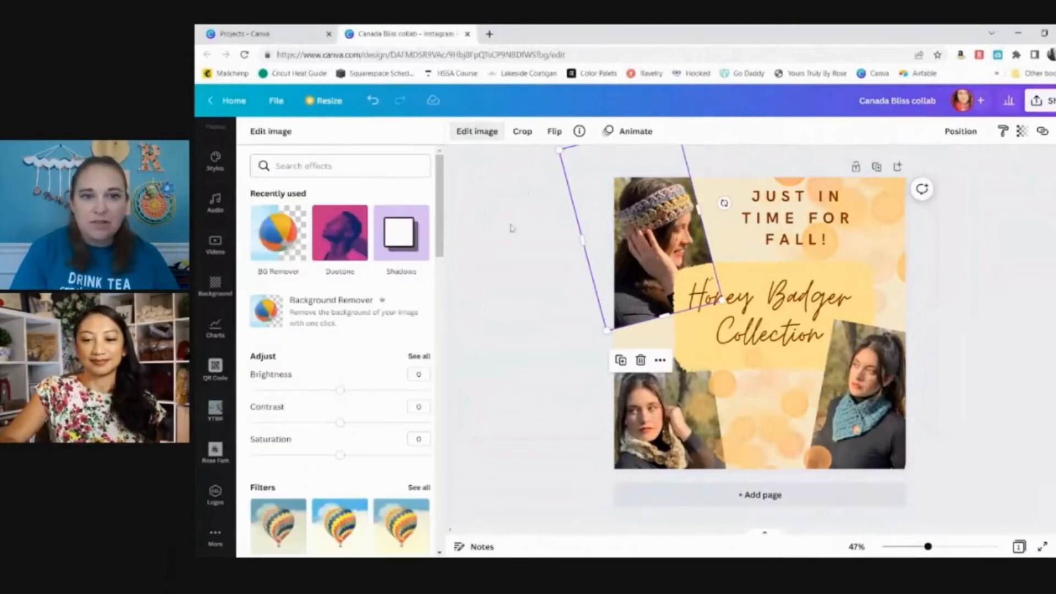
pyautogui.click(653, 209)
pyautogui.click(728, 250)
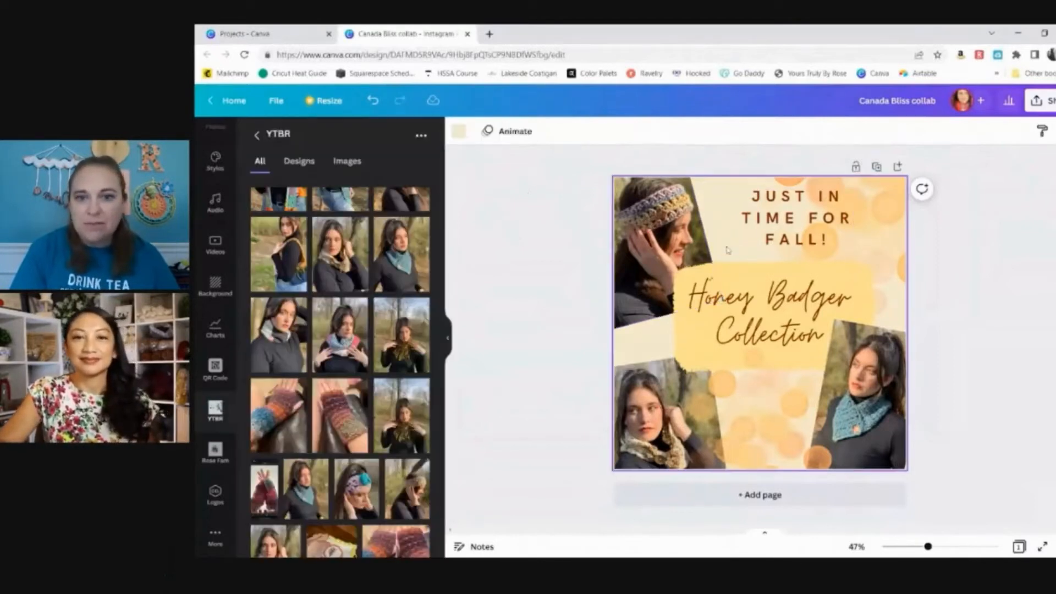
# Step: Examine the text colour choices for the "JUST IN TIME FOR FALL!" and "Honey Badger Collection" texts, including all palettes derived from the photos
pyautogui.click(770, 228)
pyautogui.click(634, 132)
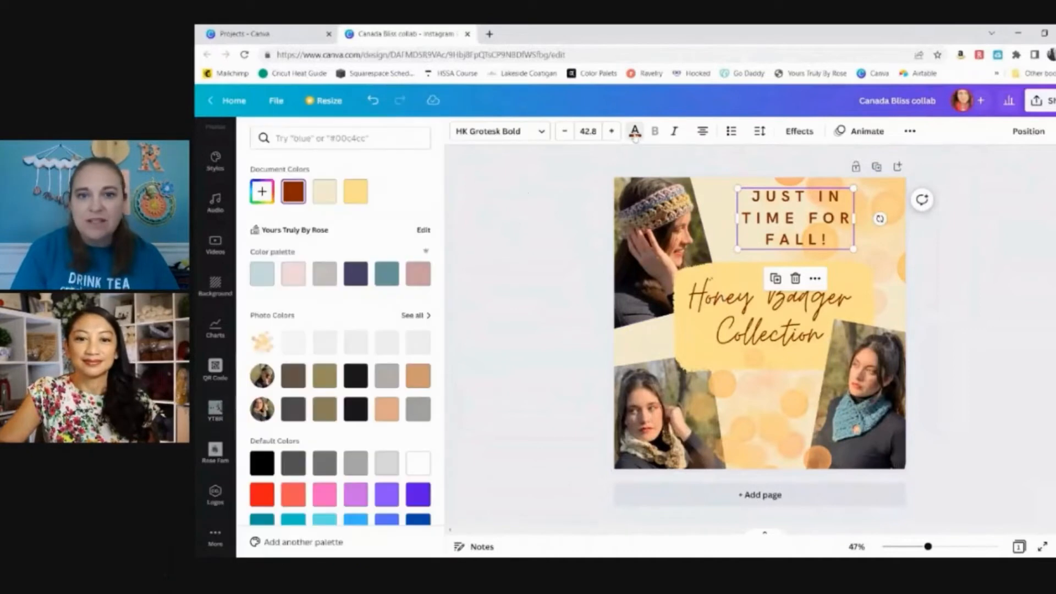
pyautogui.scroll(-1, 315, 371)
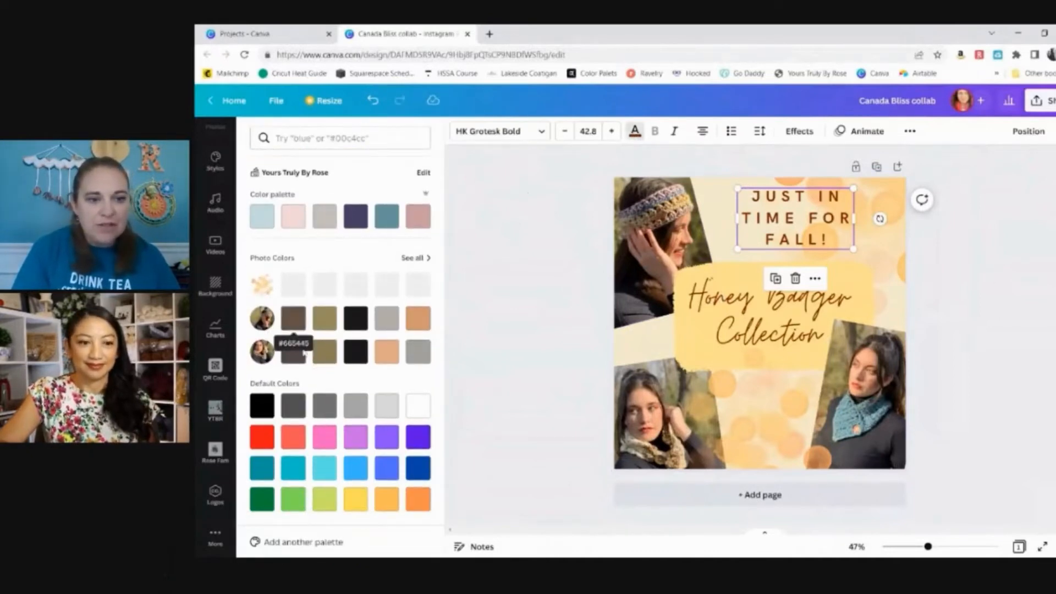
pyautogui.click(415, 258)
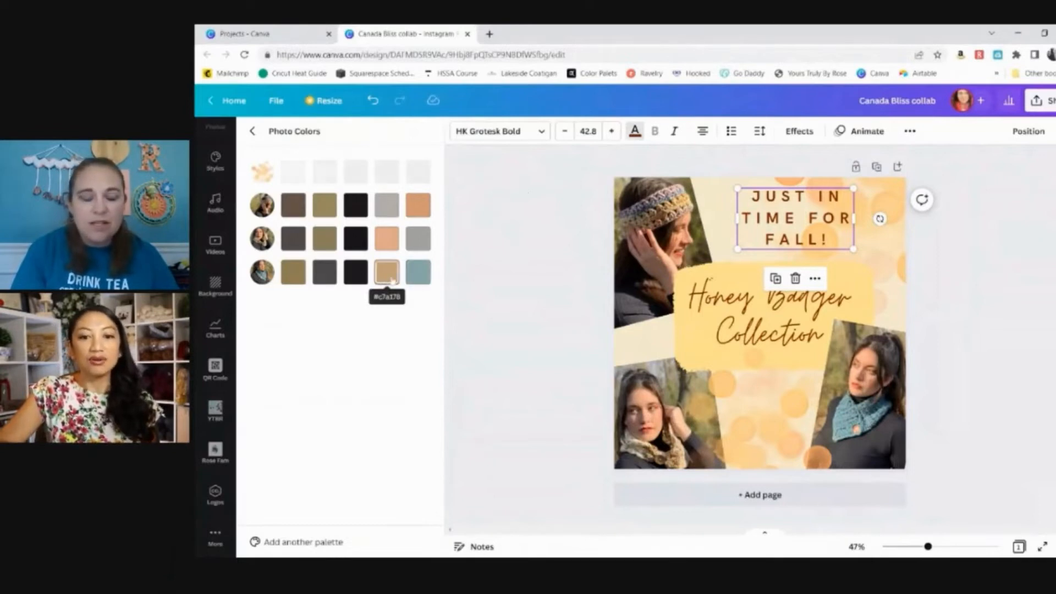
pyautogui.click(252, 134)
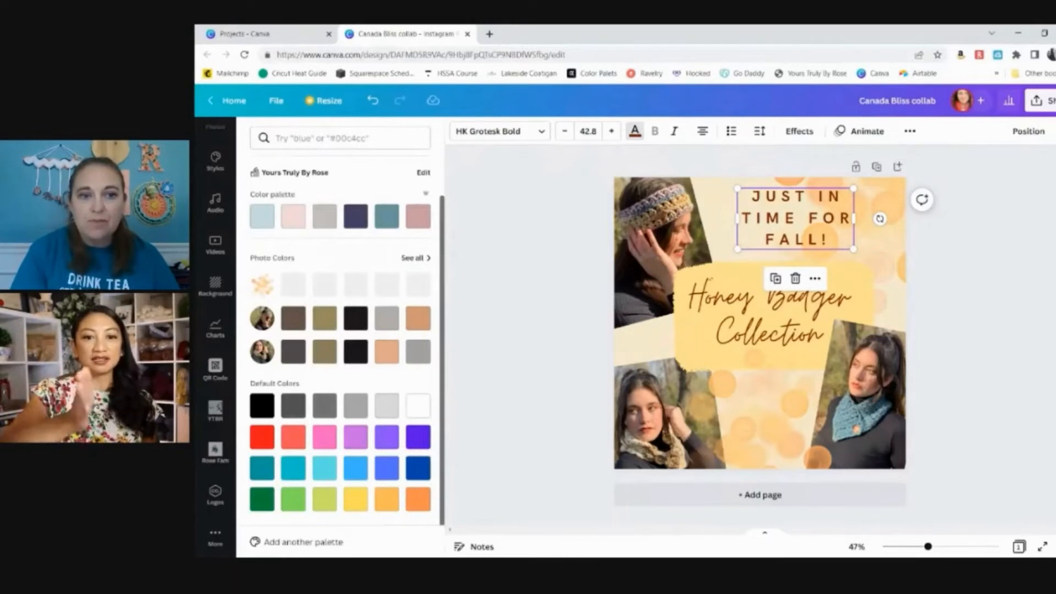
pyautogui.click(415, 259)
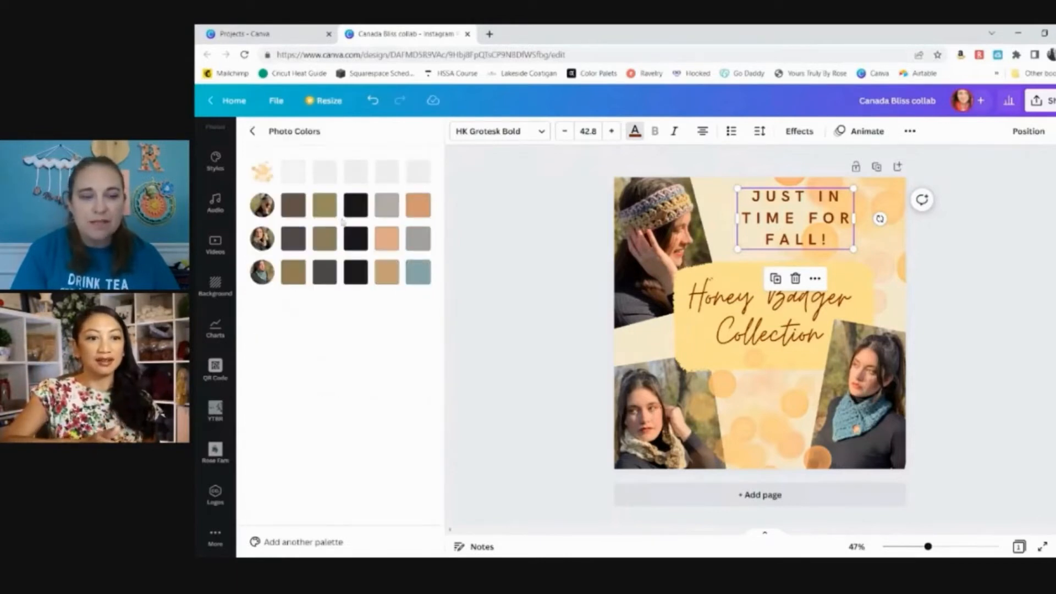
pyautogui.click(252, 131)
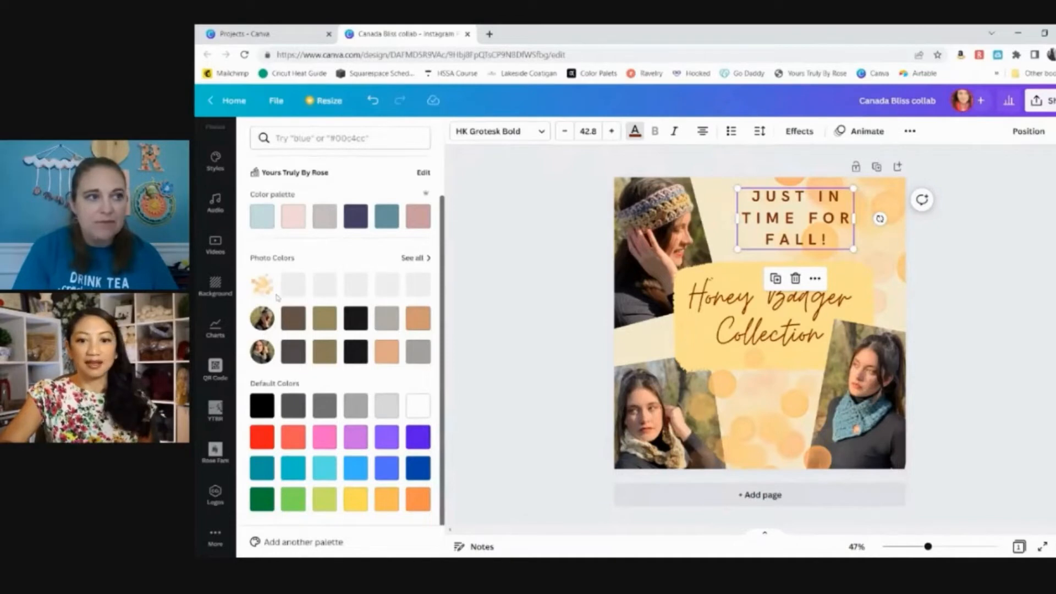
pyautogui.click(413, 258)
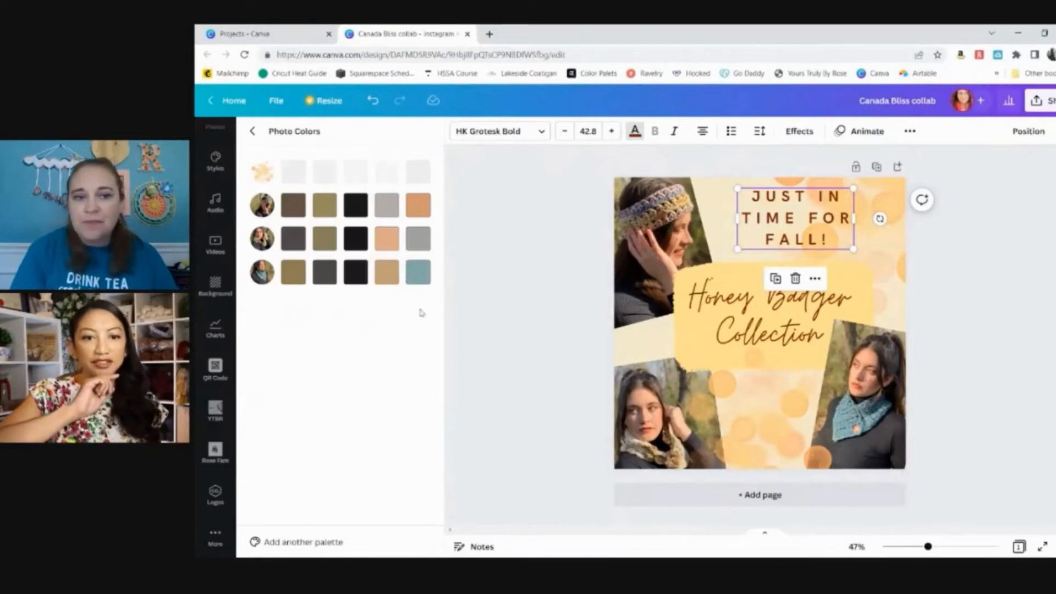
pyautogui.click(253, 133)
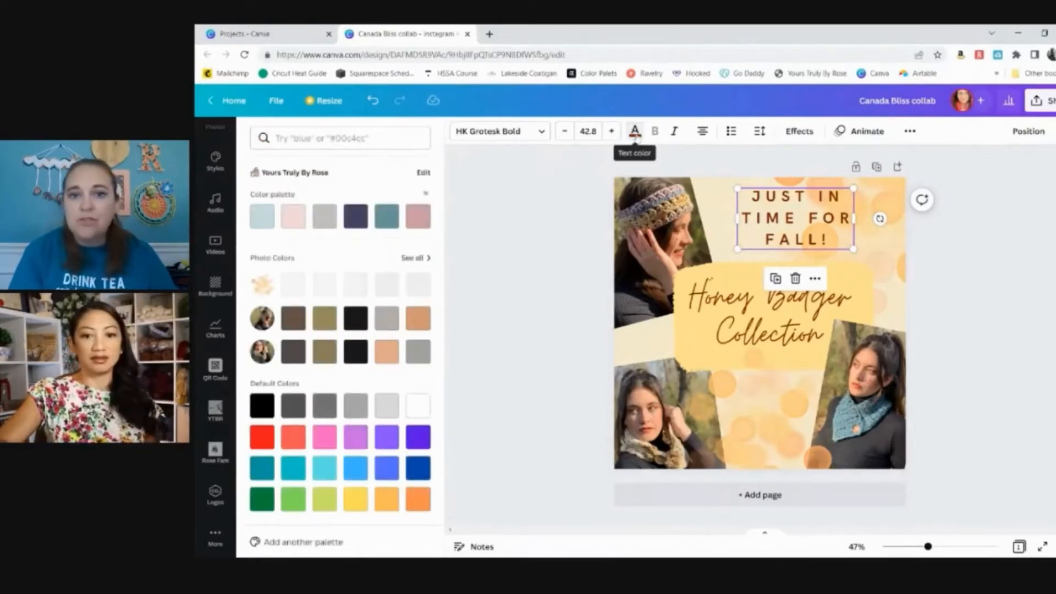
pyautogui.click(560, 272)
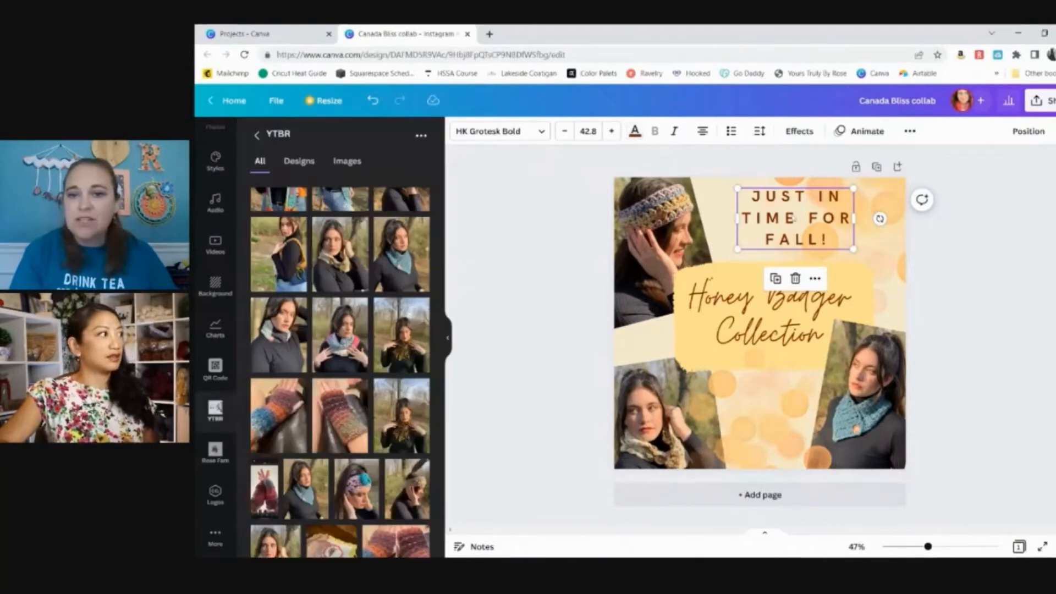
pyautogui.click(764, 332)
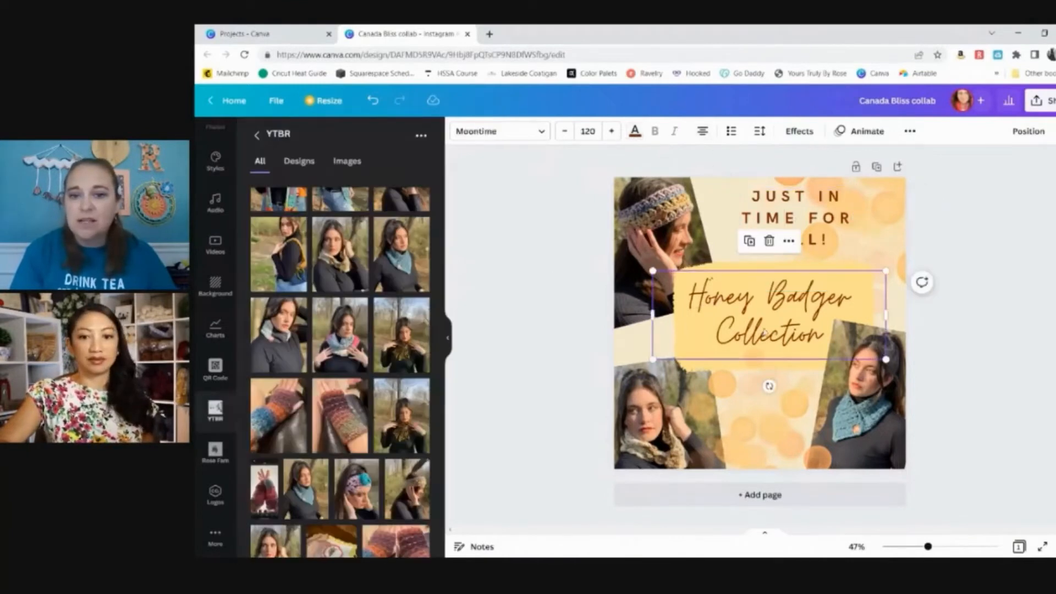
pyautogui.click(634, 132)
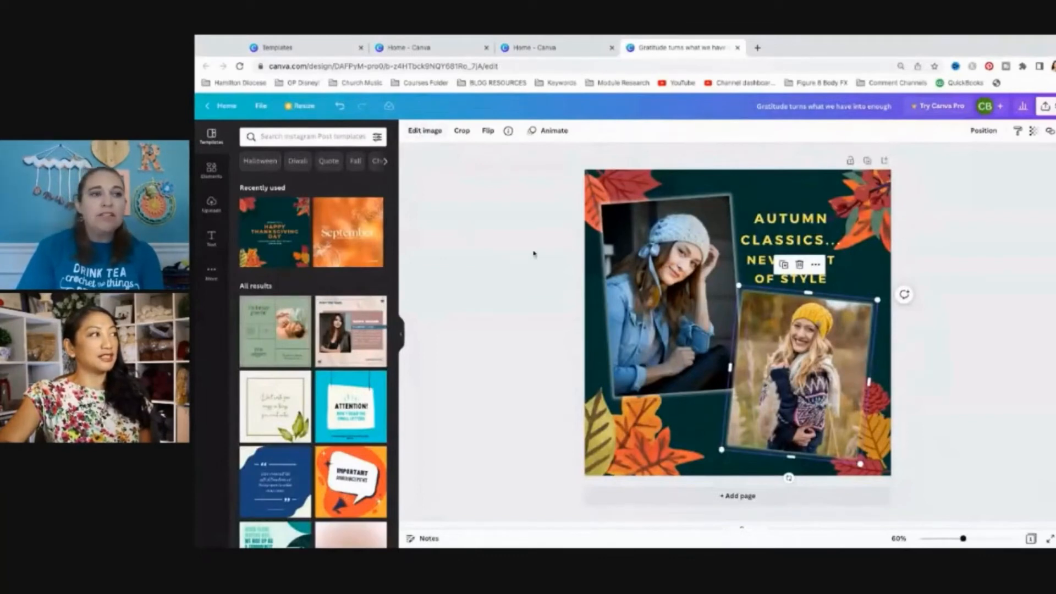
# Step: Check the text colours offered for the "AUTUMN CLASSICS..." text in the autumn leaves design
pyautogui.click(783, 235)
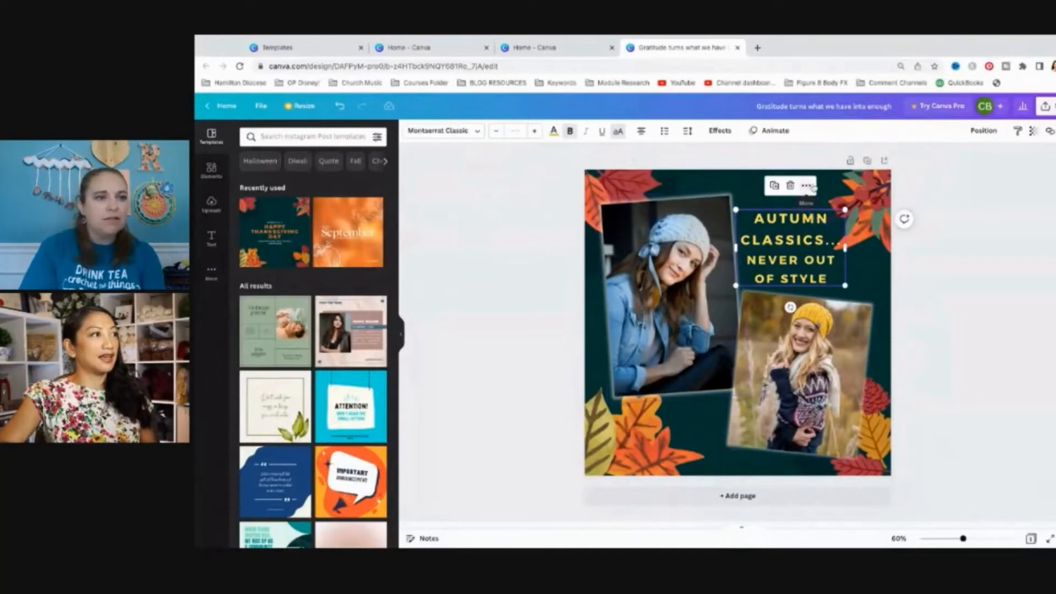
pyautogui.click(554, 131)
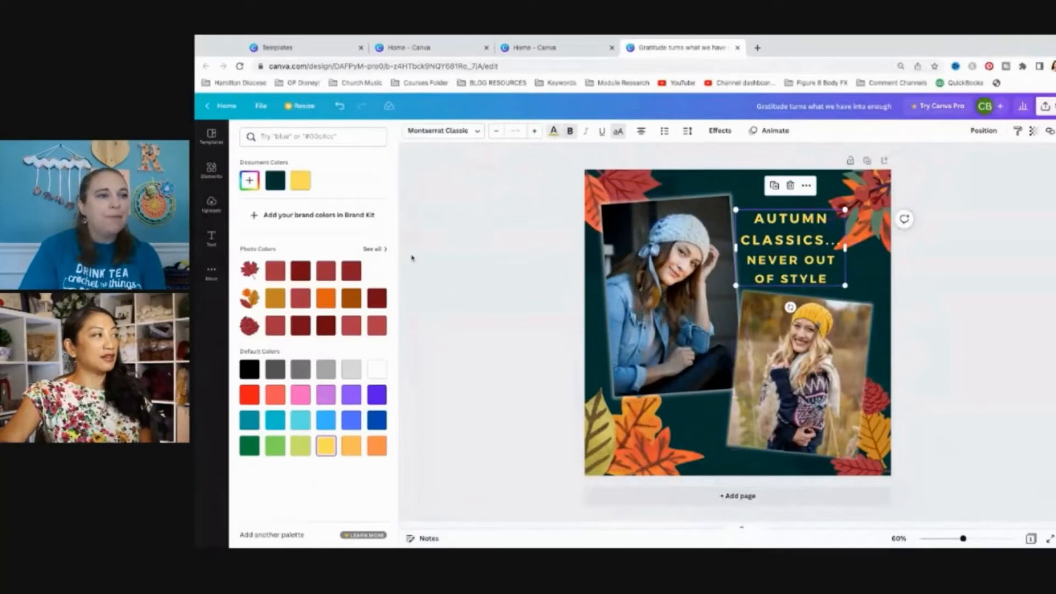
pyautogui.click(652, 454)
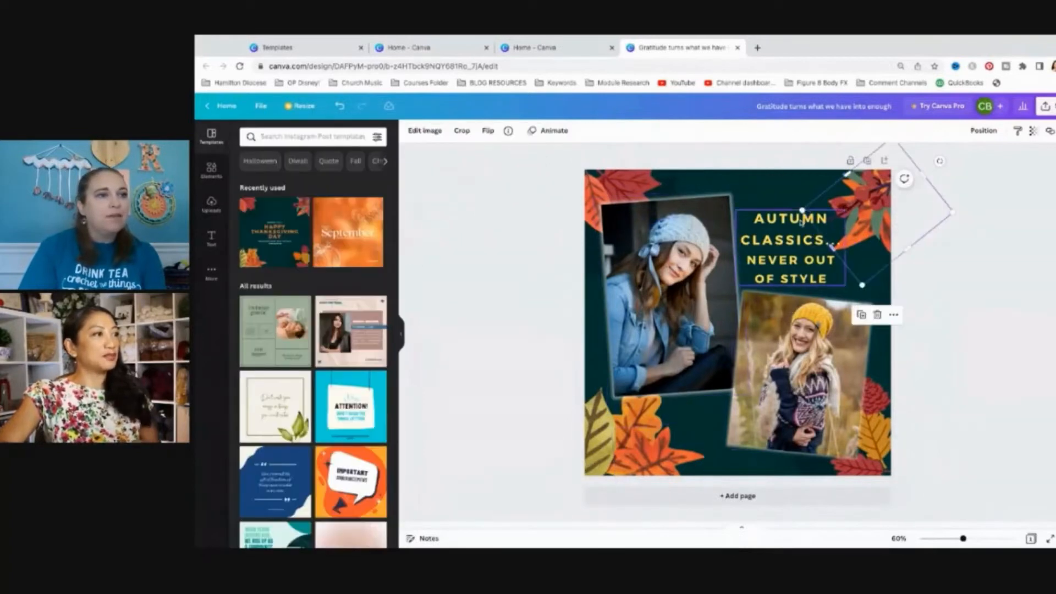
pyautogui.click(806, 219)
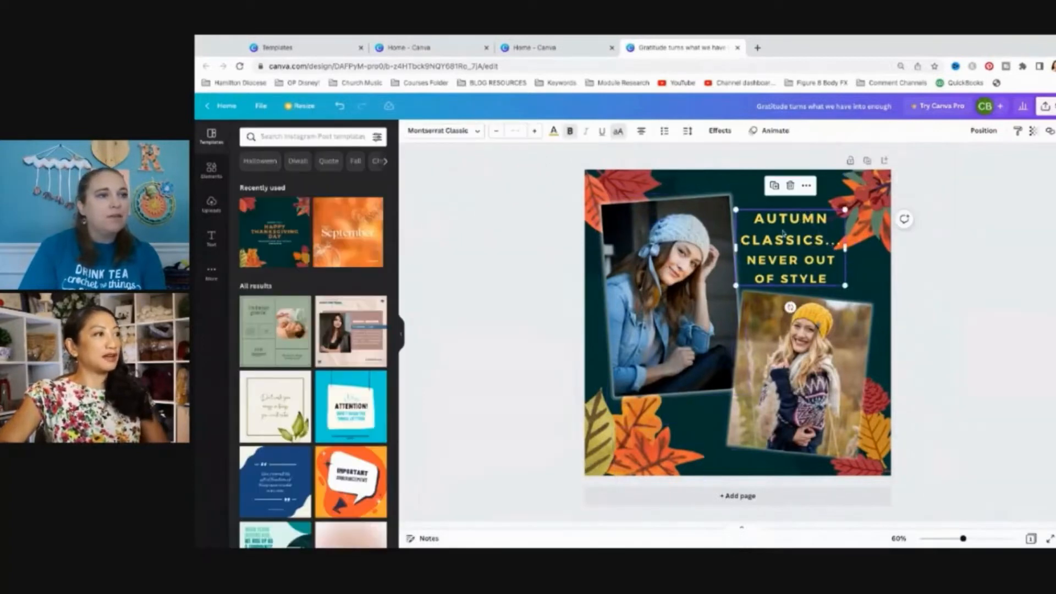
# Step: Add the "Thank you!" font combination to the page and scale it down into the lower-left corner
pyautogui.click(211, 238)
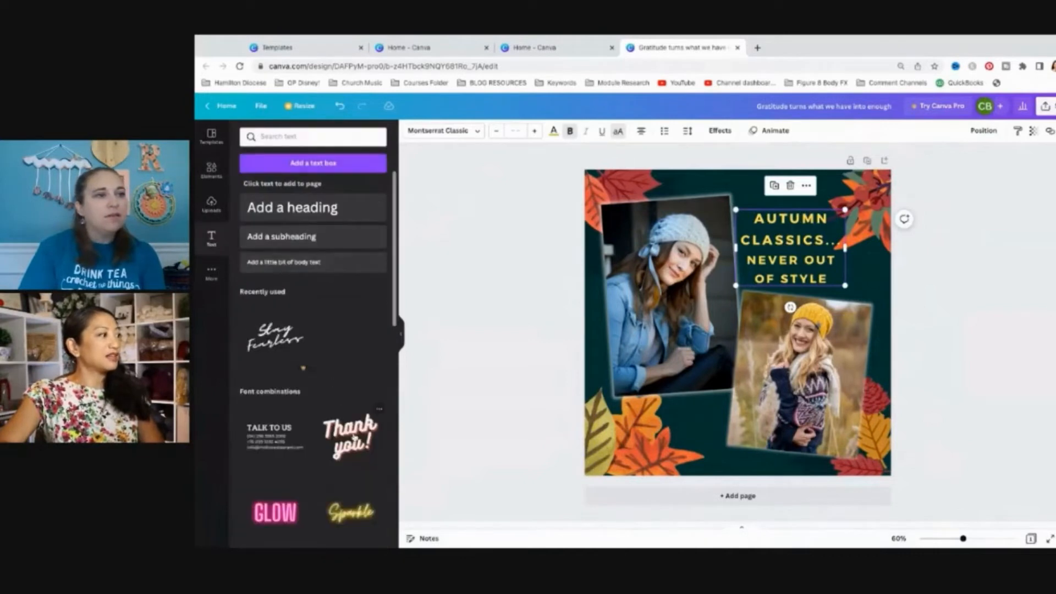
pyautogui.click(353, 437)
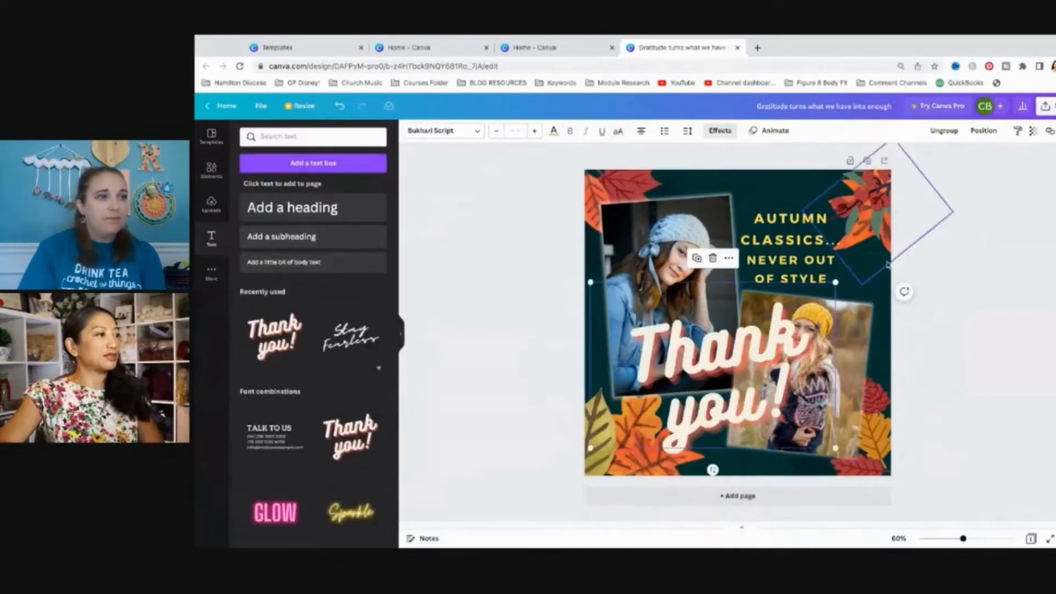
pyautogui.moveTo(835, 282); pyautogui.dragTo(735, 349)
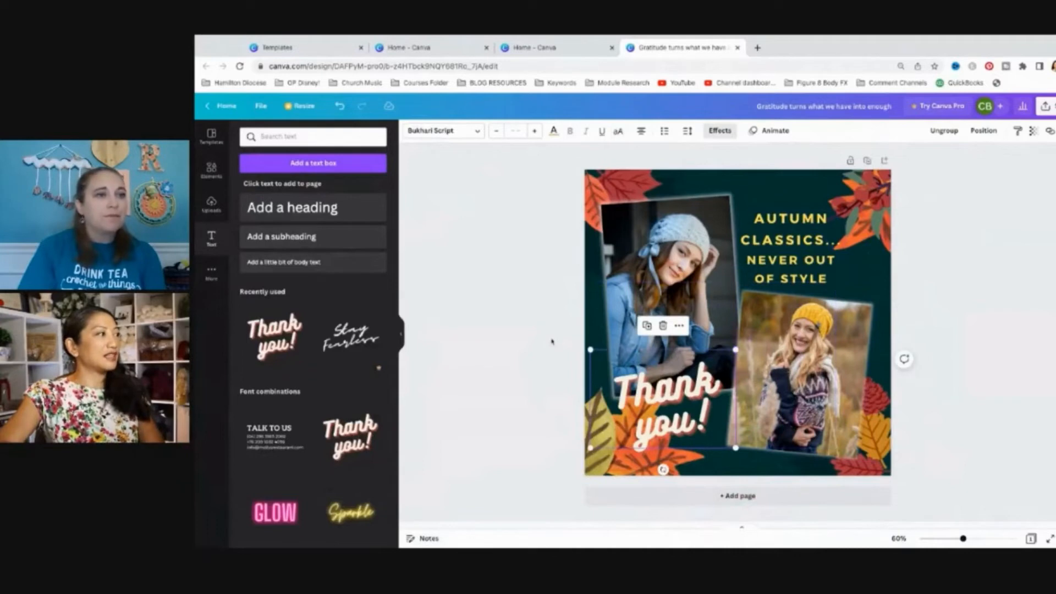
# Step: Compare the text colour choices for the "Thank you!" graphic with those for the "AUTUMN CLASSICS..." text
pyautogui.click(553, 132)
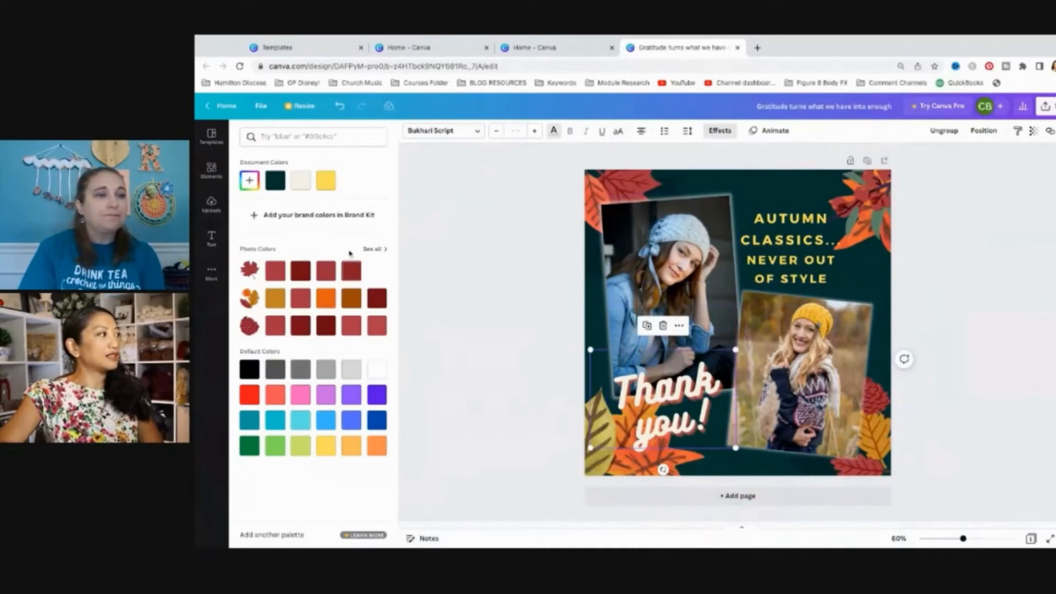
pyautogui.click(790, 246)
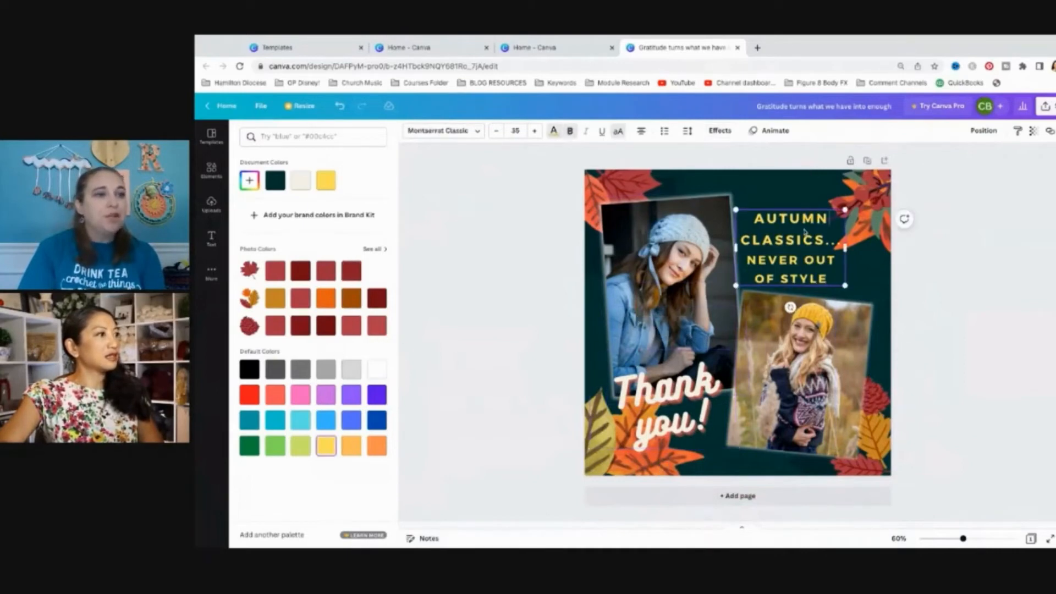
pyautogui.click(554, 134)
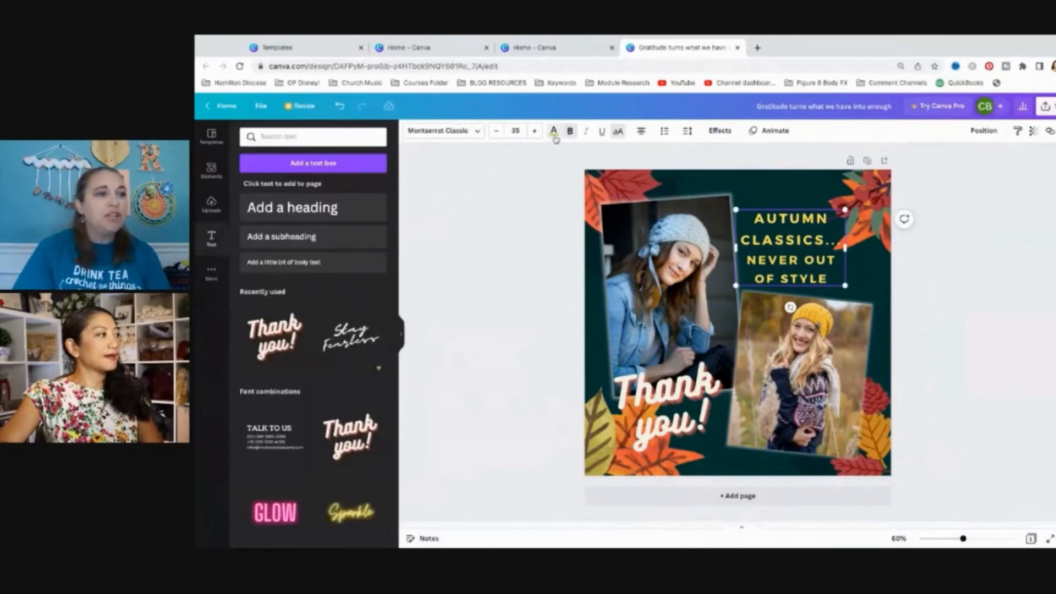
# Step: Try the olive green from the leaf's photo palette on the word "Thank" in the "Thank you!" graphic, and undo it
pyautogui.click(555, 136)
pyautogui.click(671, 410)
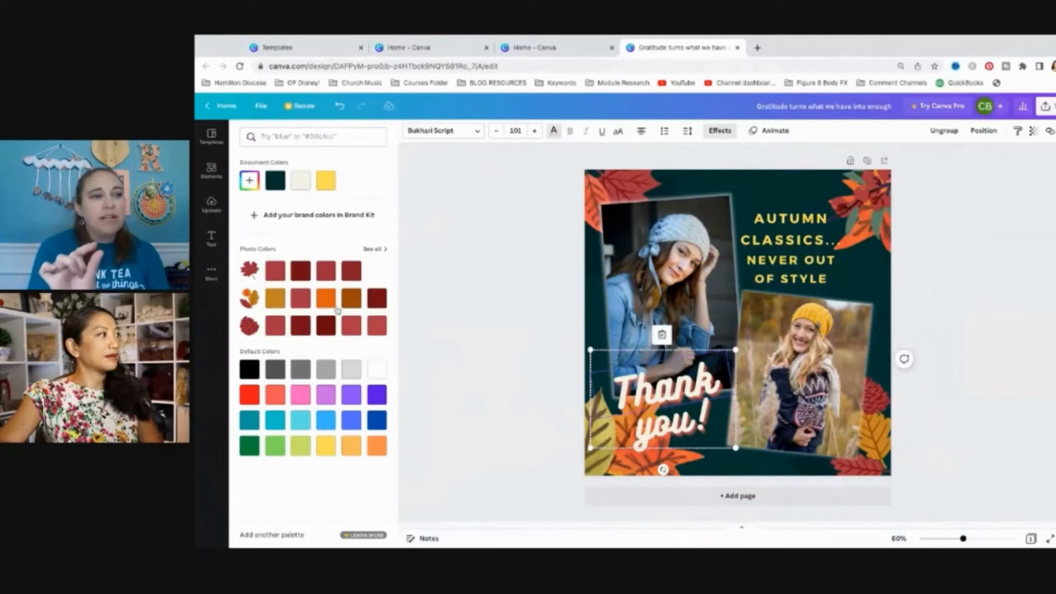
pyautogui.click(373, 251)
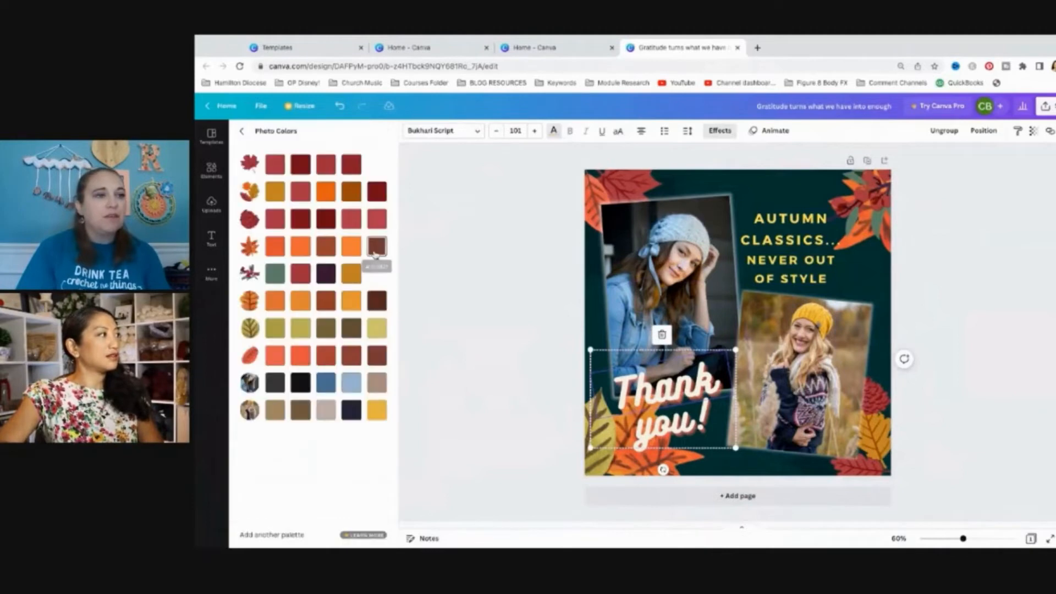
pyautogui.click(282, 333)
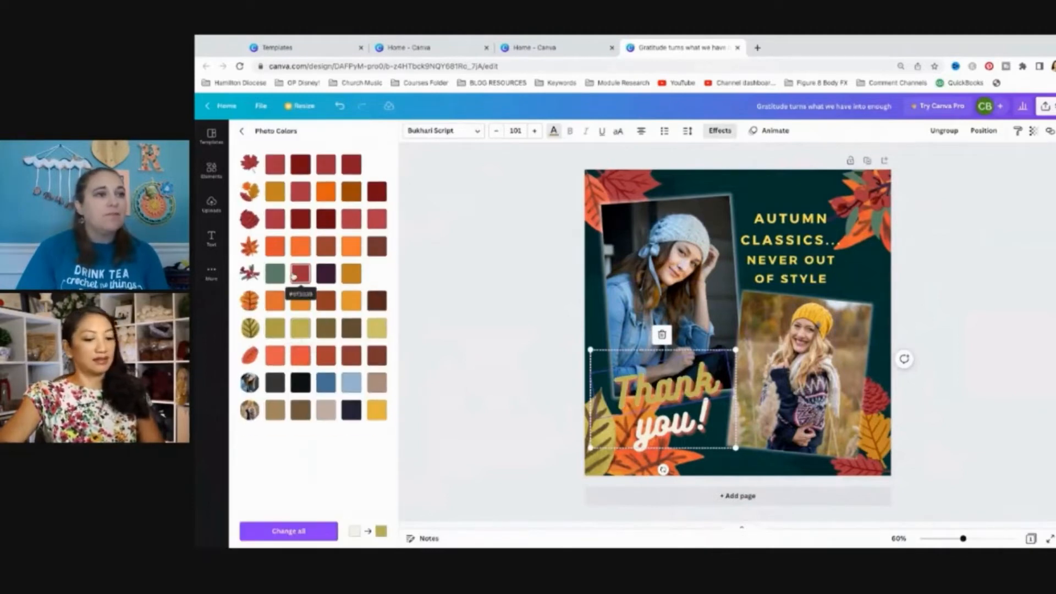
pyautogui.hotkey('ctrl', 'z')
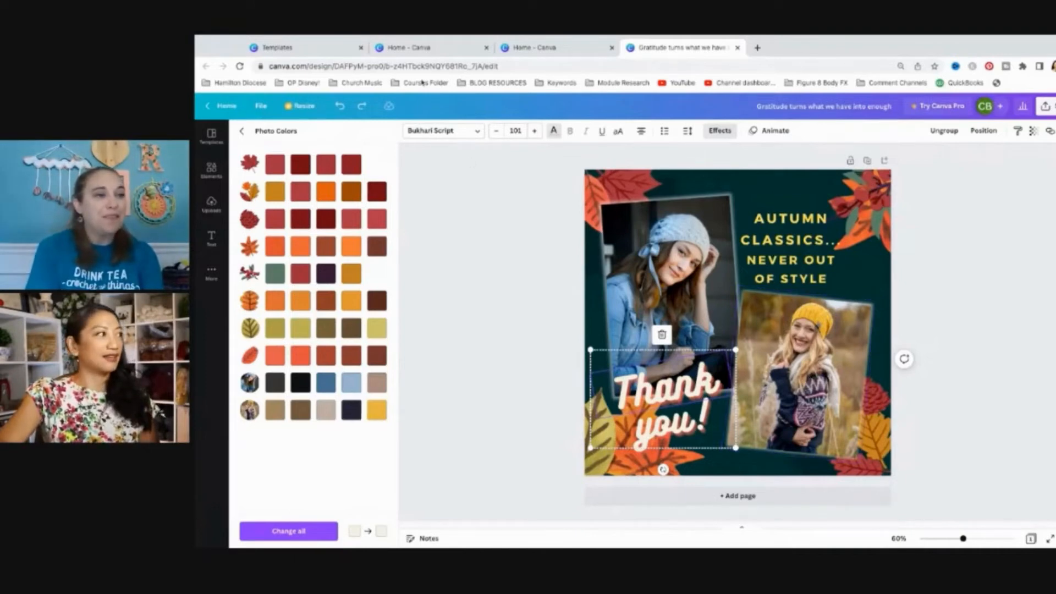
# Step: Remove the "Thank you!" graphic from the lower-left corner of the autumn design
pyautogui.click(698, 354)
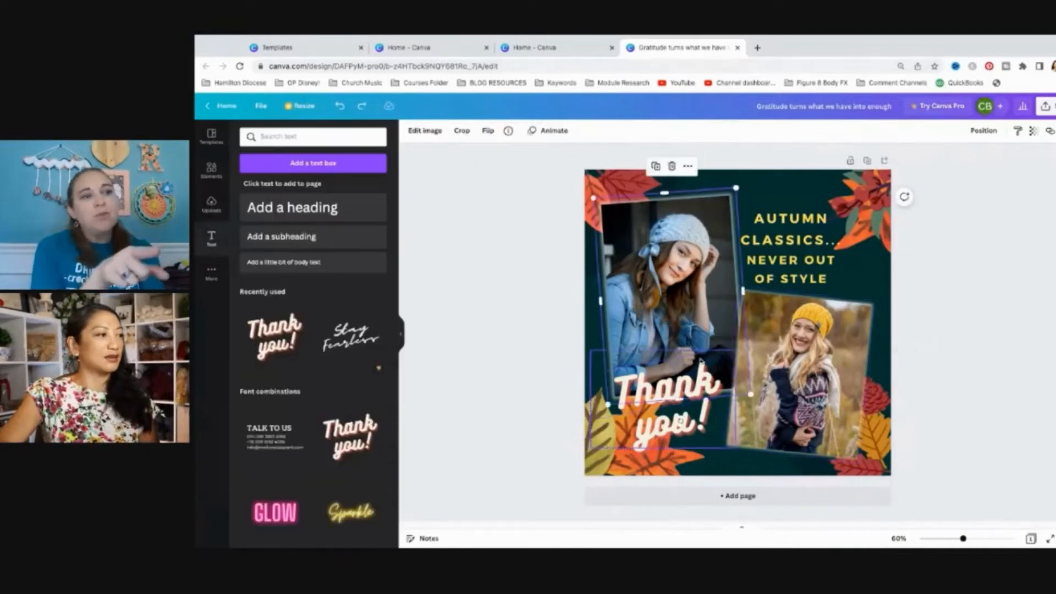
pyautogui.click(698, 425)
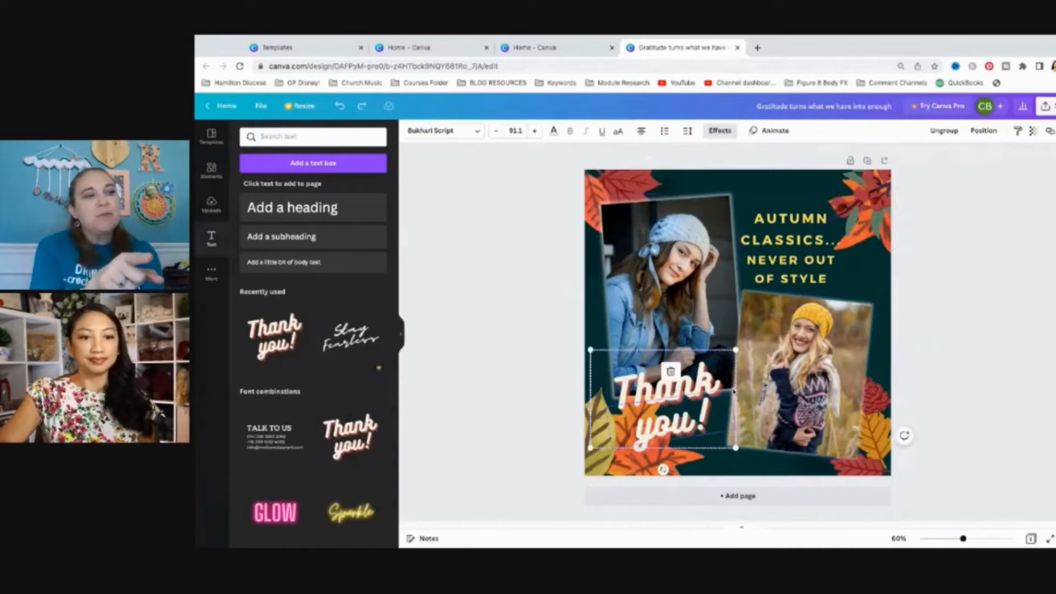
pyautogui.click(822, 319)
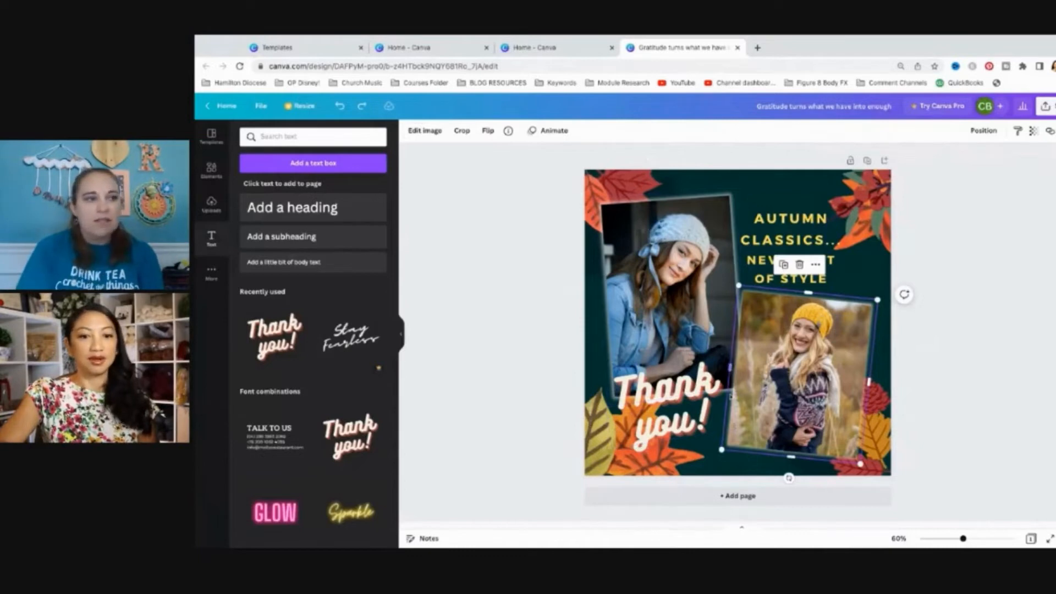
pyautogui.click(709, 432)
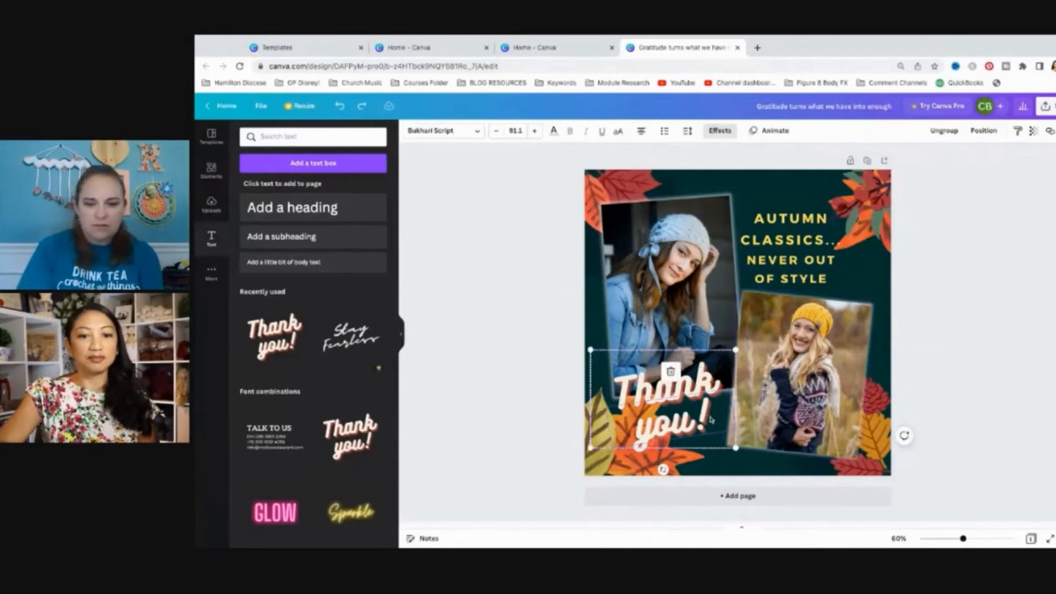
pyautogui.click(717, 350)
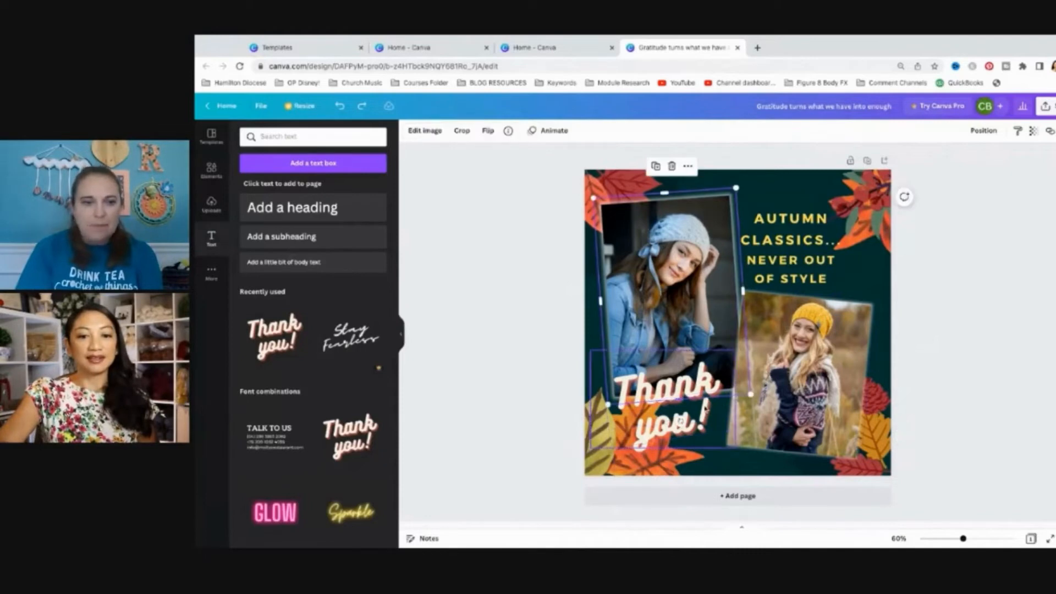
pyautogui.moveTo(708, 429); pyautogui.dragTo(705, 426)
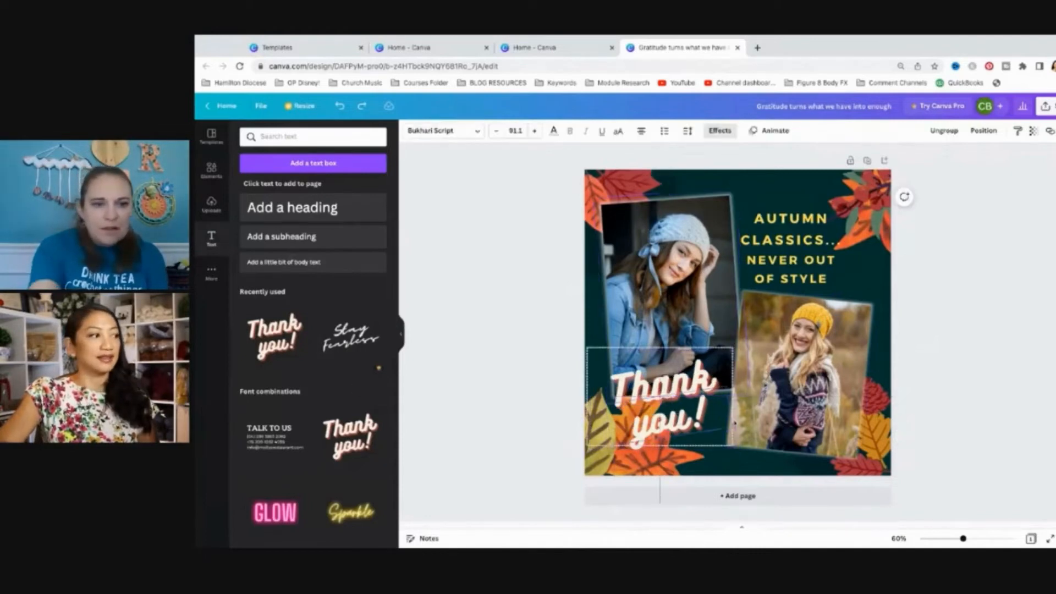
pyautogui.click(722, 452)
pyautogui.click(709, 443)
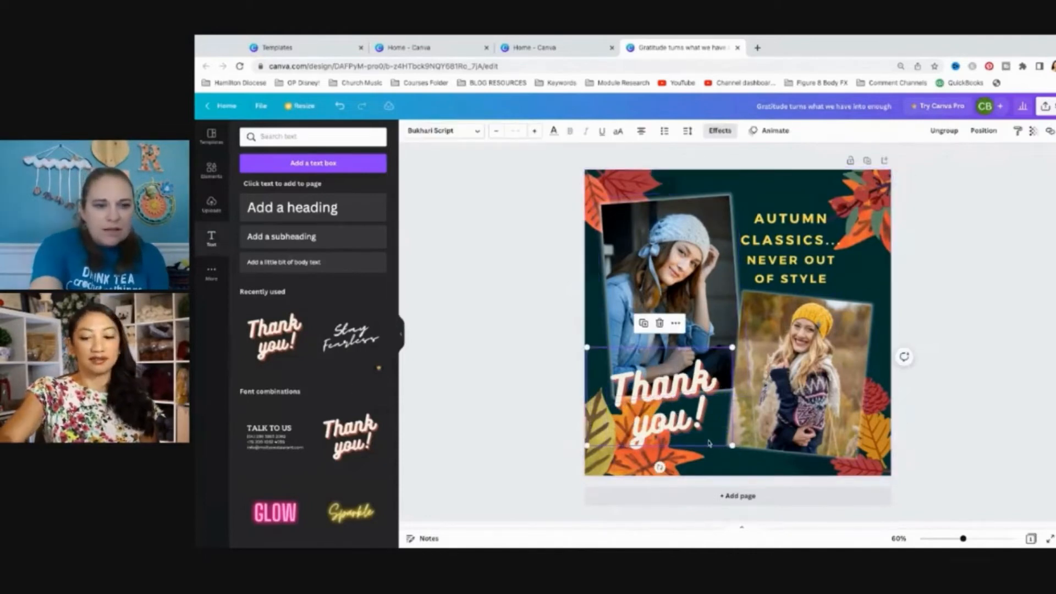
pyautogui.press('Delete')
# Step: Recolour the "AUTUMN CLASSICS... NEVER OUT OF STYLE" text with the golden yellow from the yellow-hat photo's palette
pyautogui.click(810, 267)
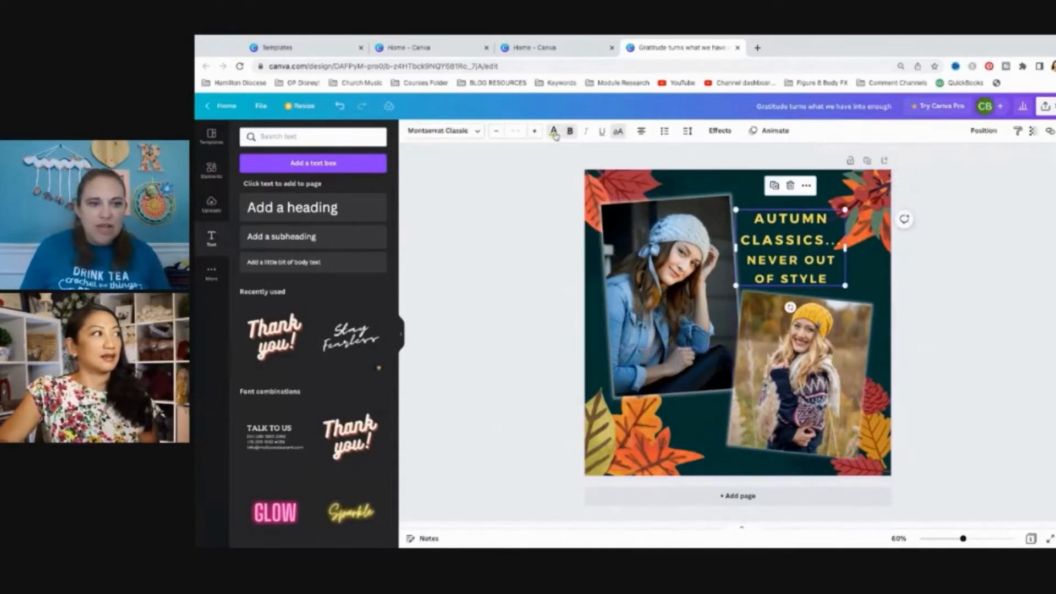
pyautogui.click(553, 131)
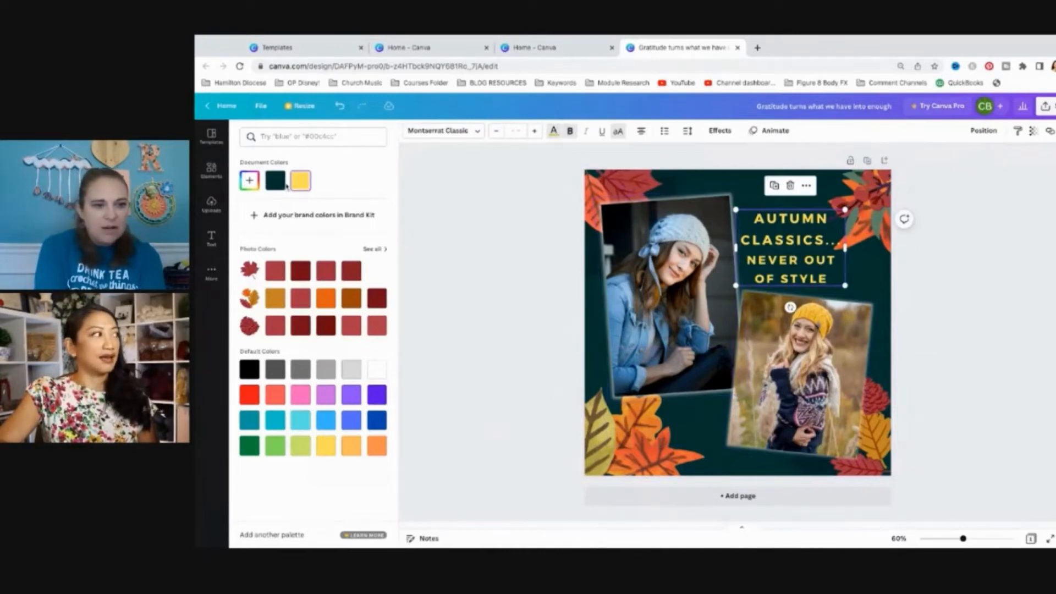
pyautogui.click(371, 250)
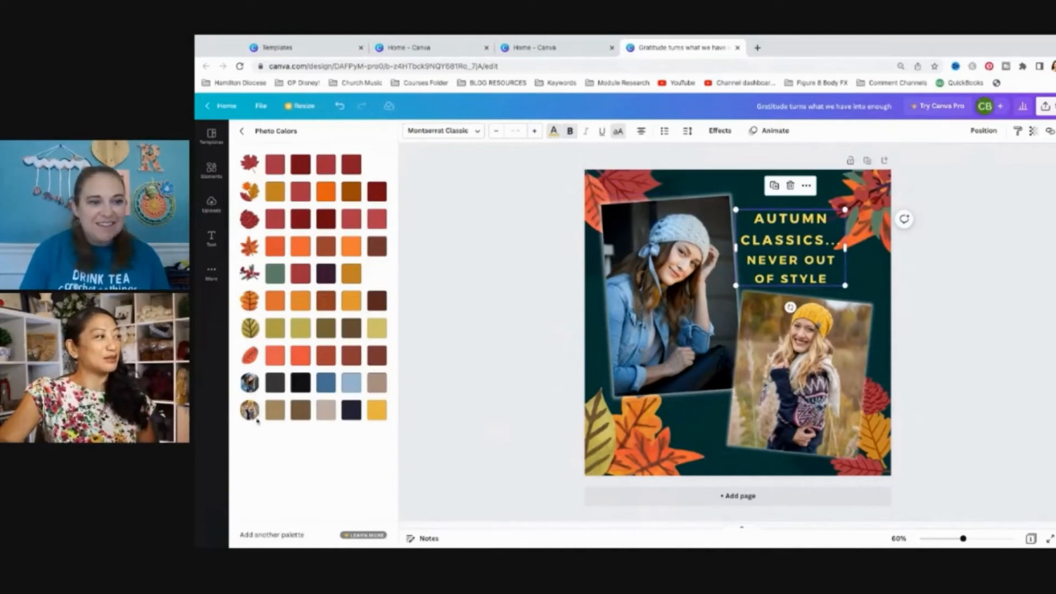
pyautogui.click(384, 411)
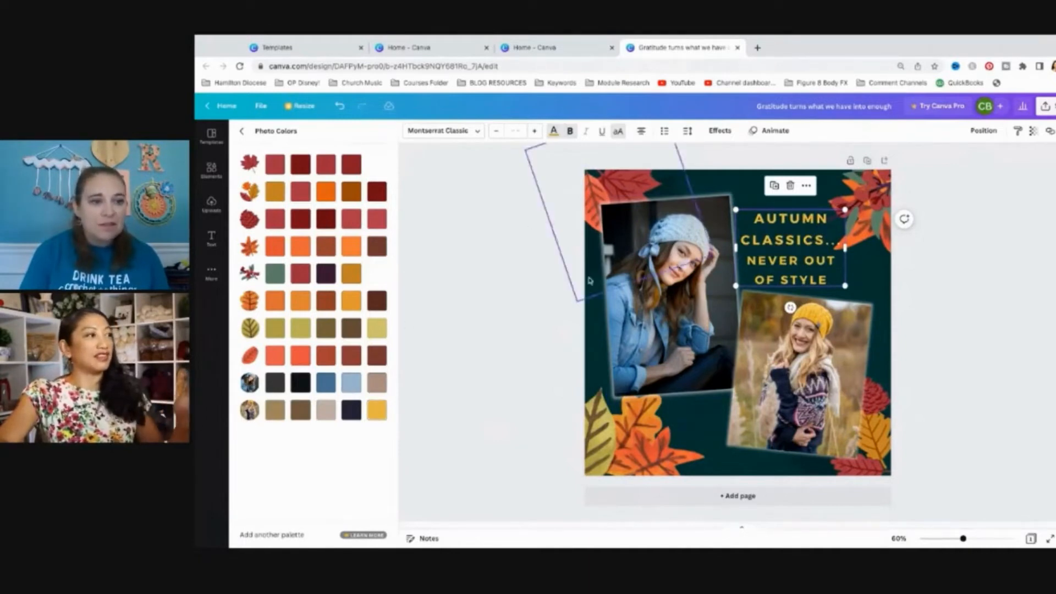
pyautogui.click(360, 387)
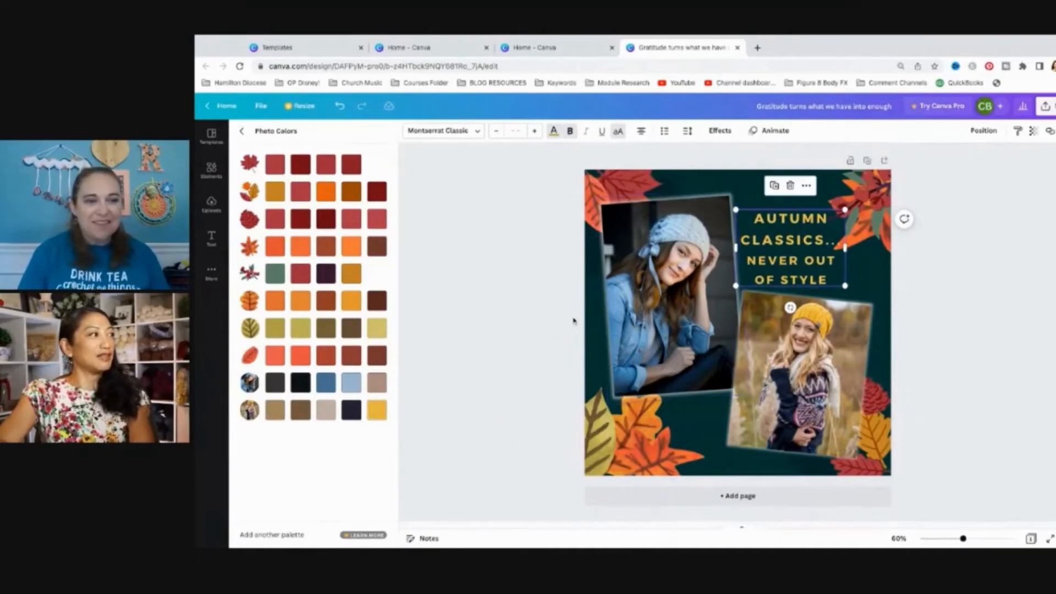
pyautogui.click(429, 251)
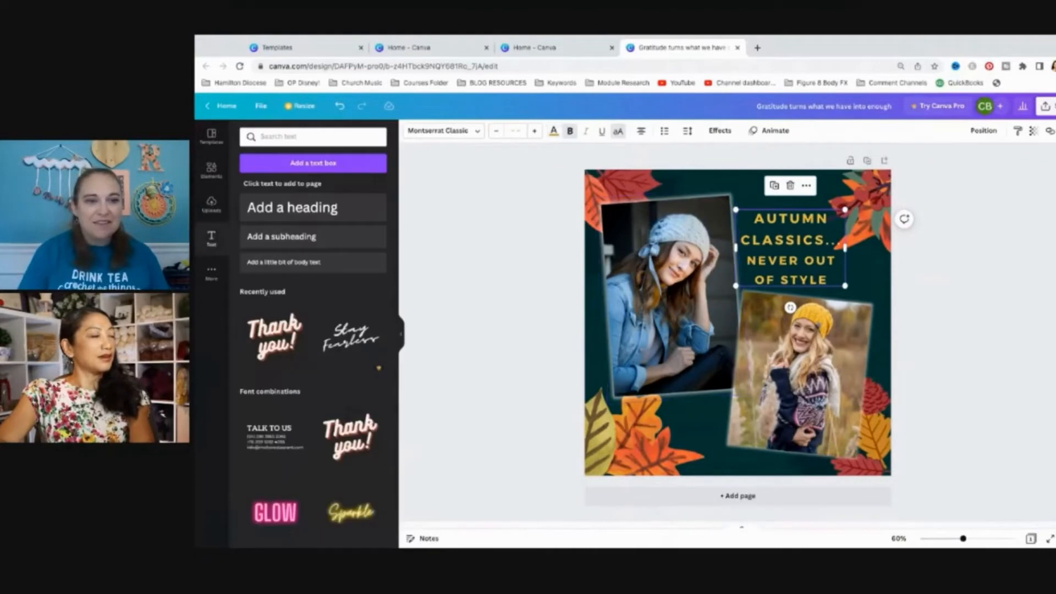
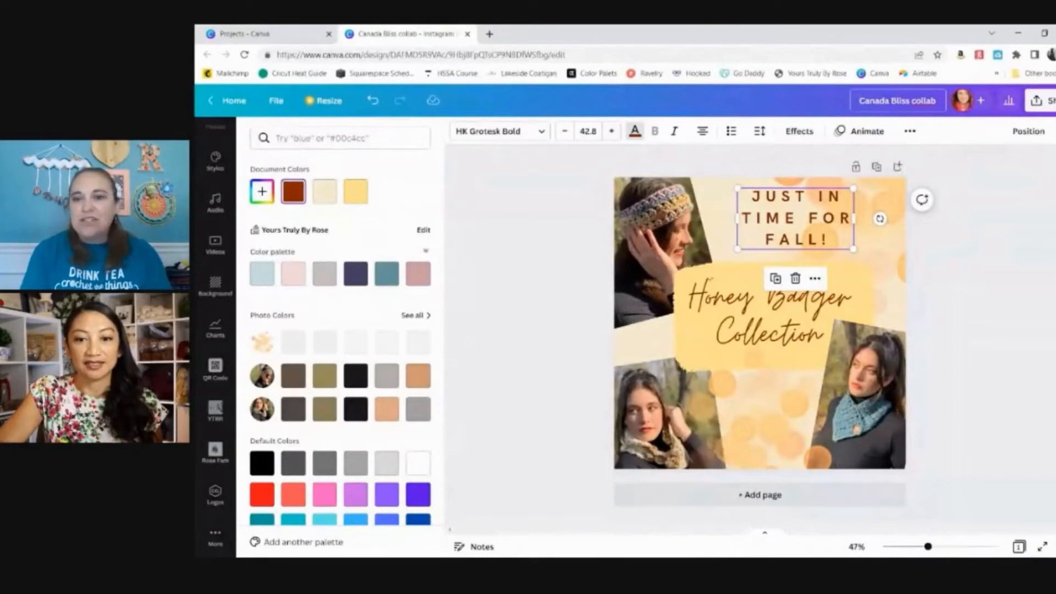
# Step: Rename the Honey Badger Collection design to "LIVE Canada Bliss collab"
pyautogui.write('IVE')
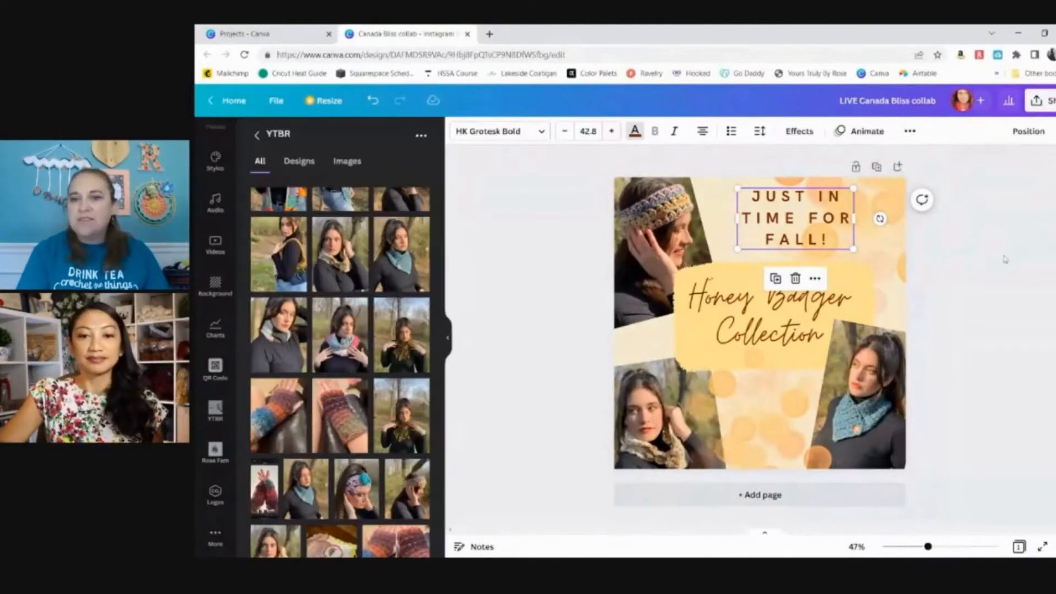
pyautogui.press('Return')
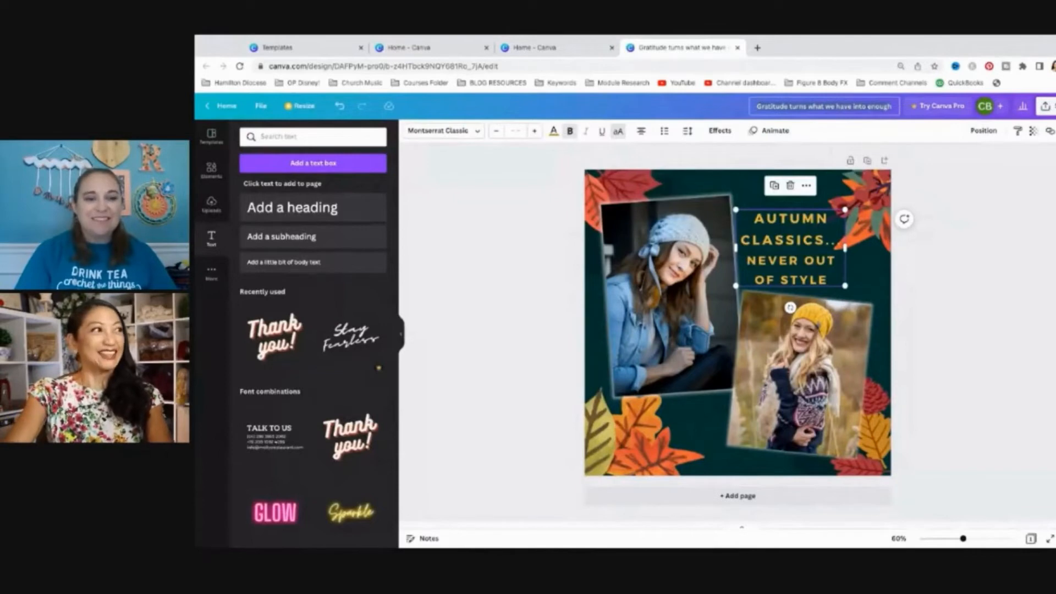
# Step: Rename the autumn leaves design to "Autumn Instagram Promo Post"
pyautogui.write('Aut')
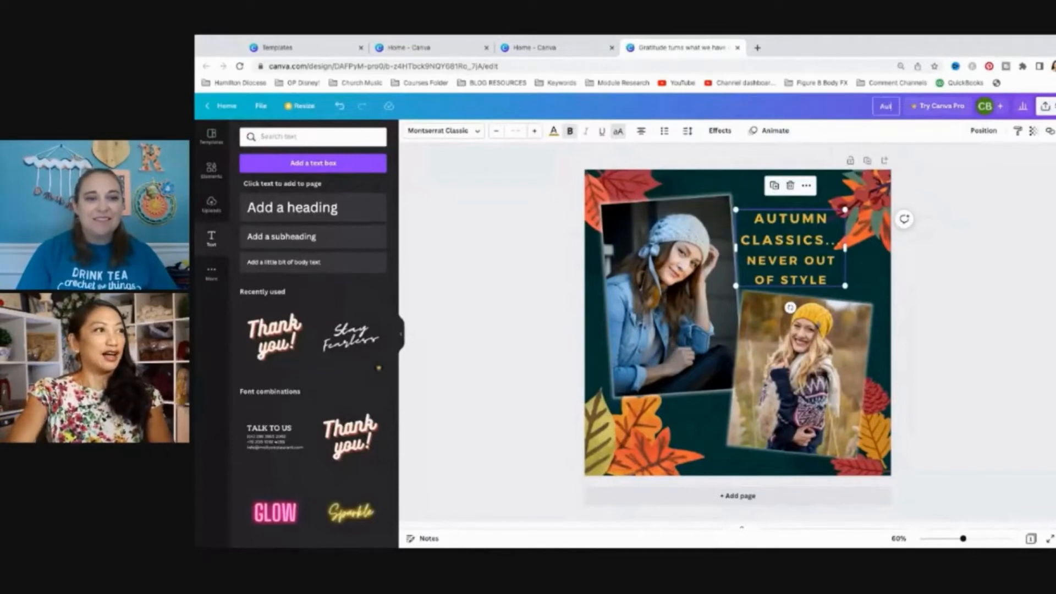
pyautogui.write('umn Int')
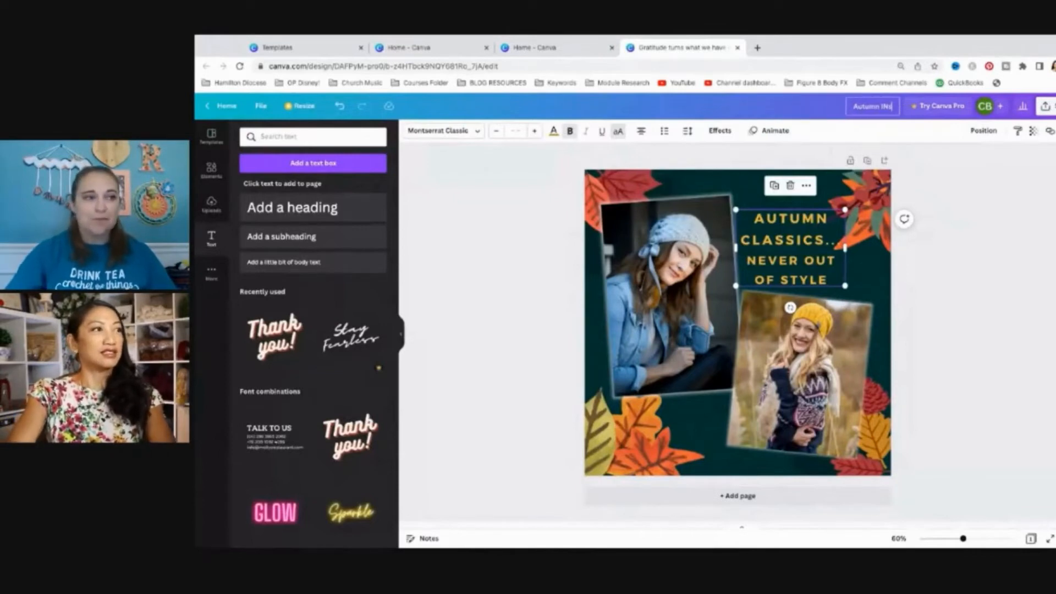
pyautogui.write('tagram')
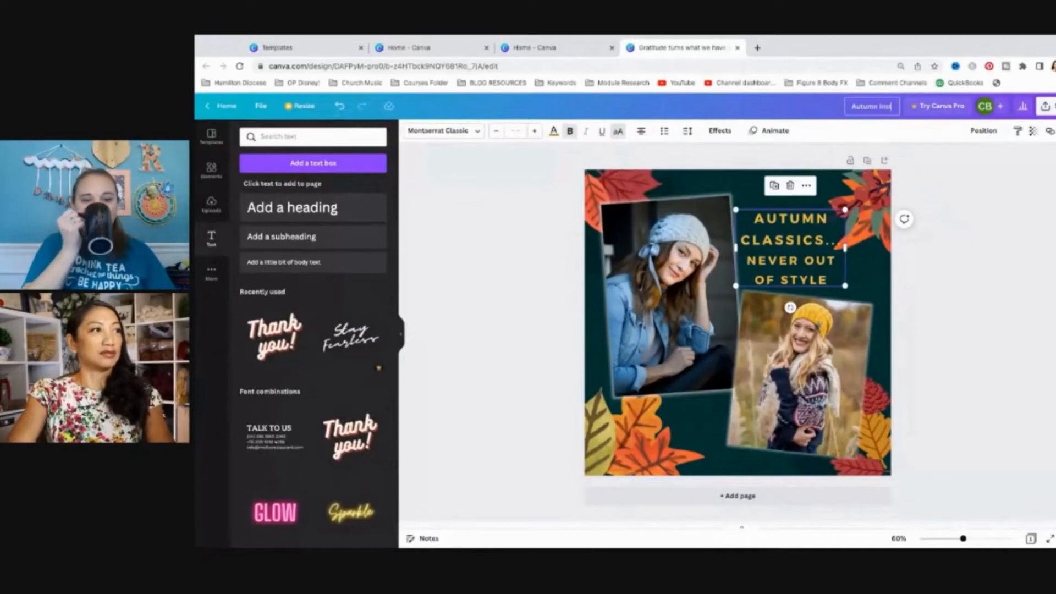
pyautogui.write(' Promo Post')
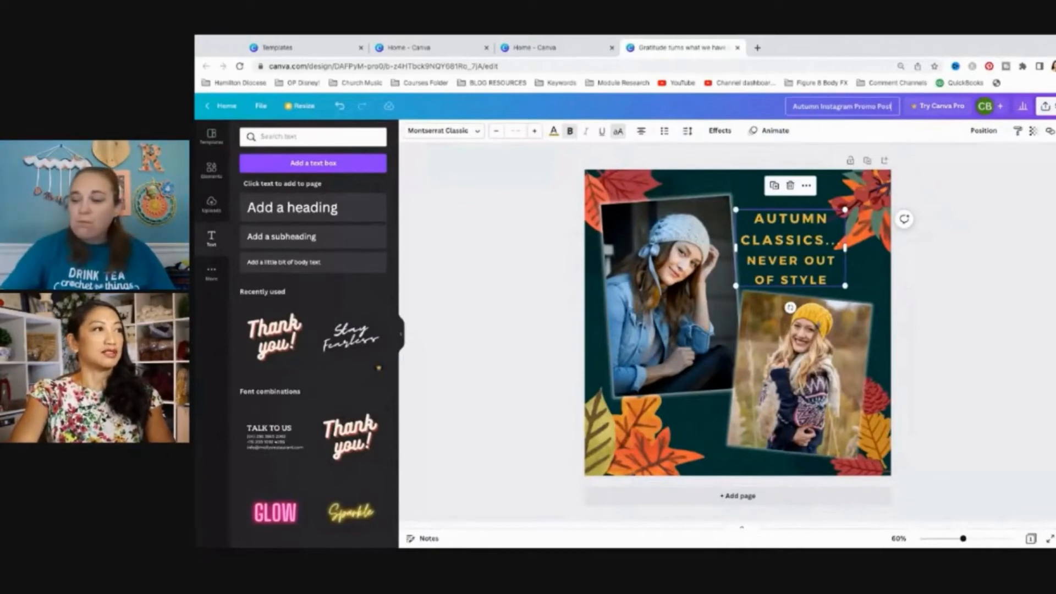
pyautogui.click(999, 179)
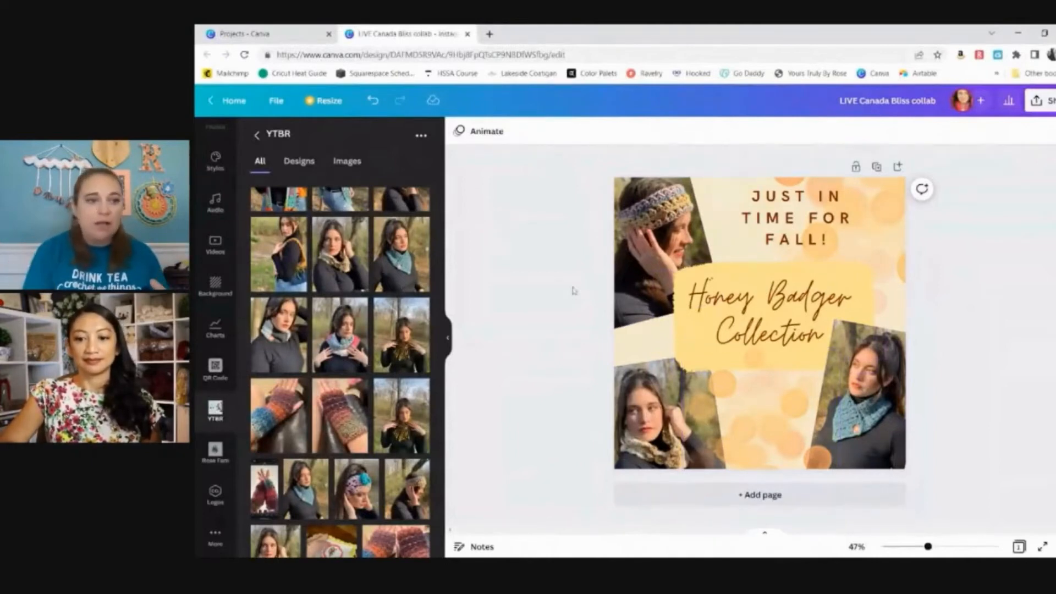
# Step: Search the design elements for "pumpkin"
pyautogui.scroll(3, 205, 227)
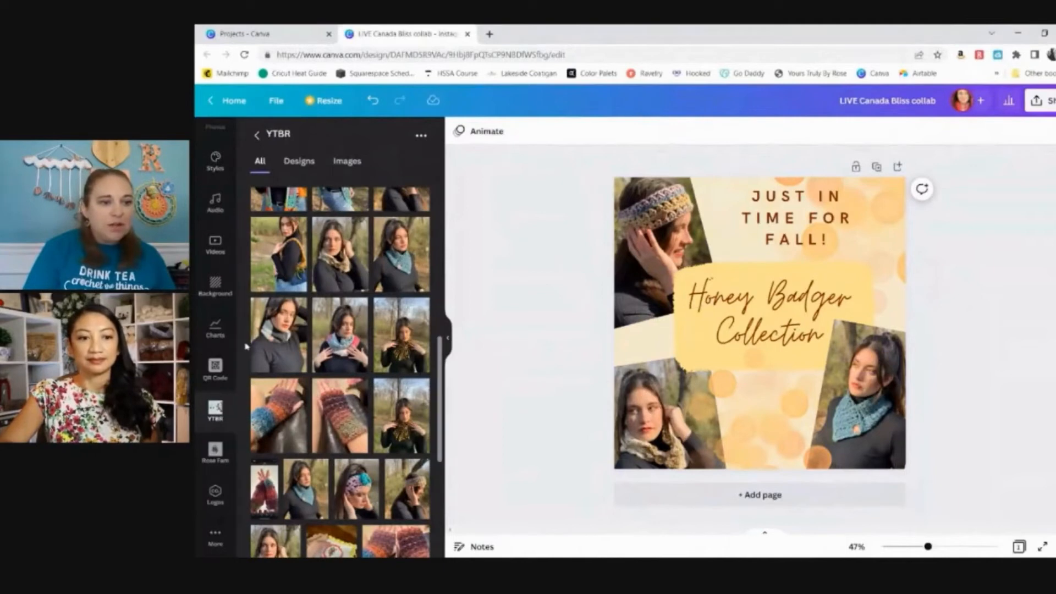
pyautogui.scroll(2, 204, 226)
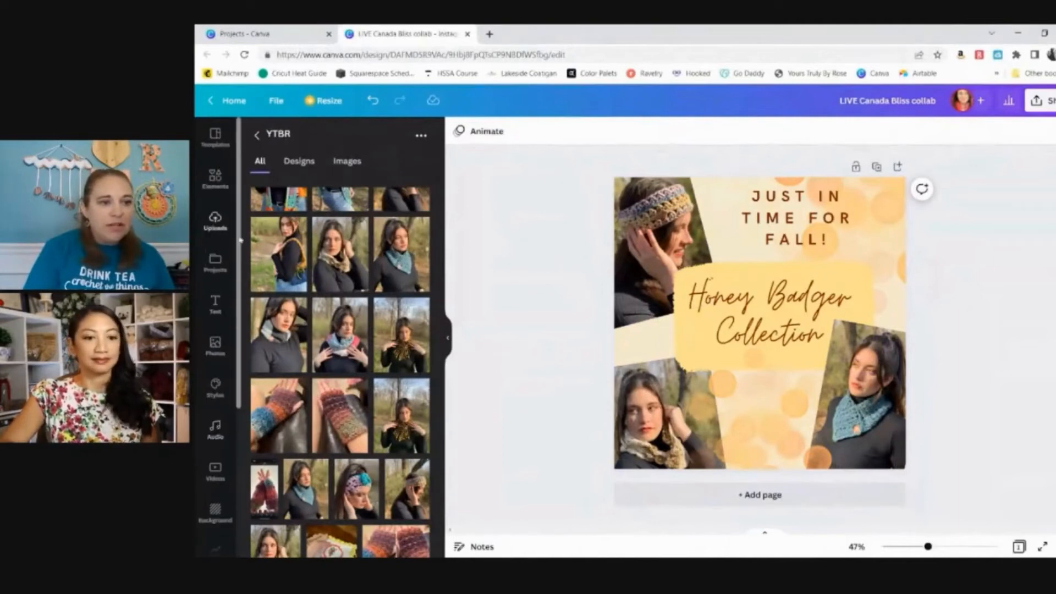
pyautogui.click(215, 178)
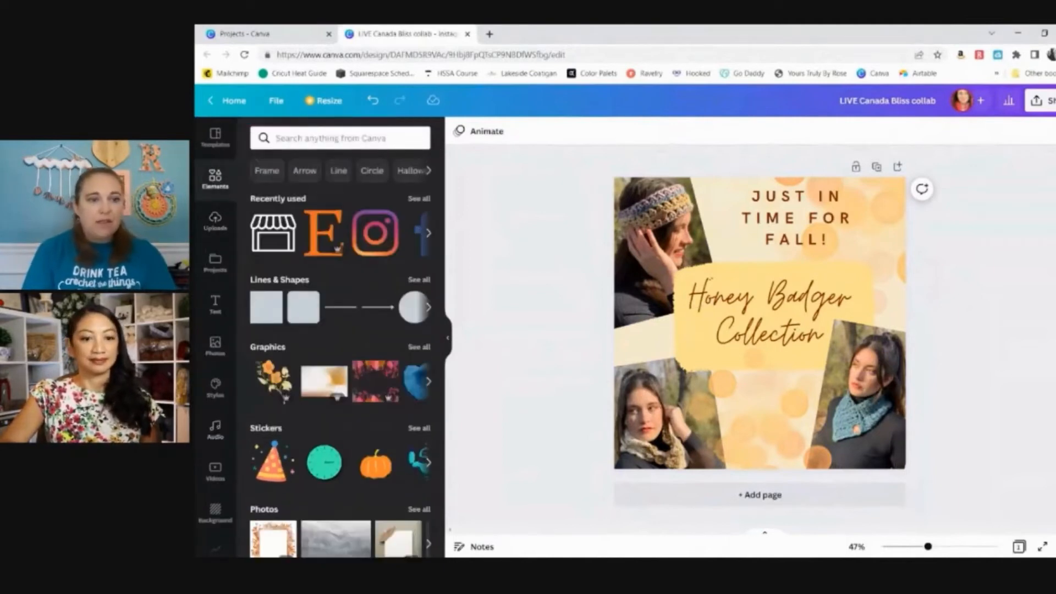
pyautogui.click(340, 138)
pyautogui.write('pumpki')
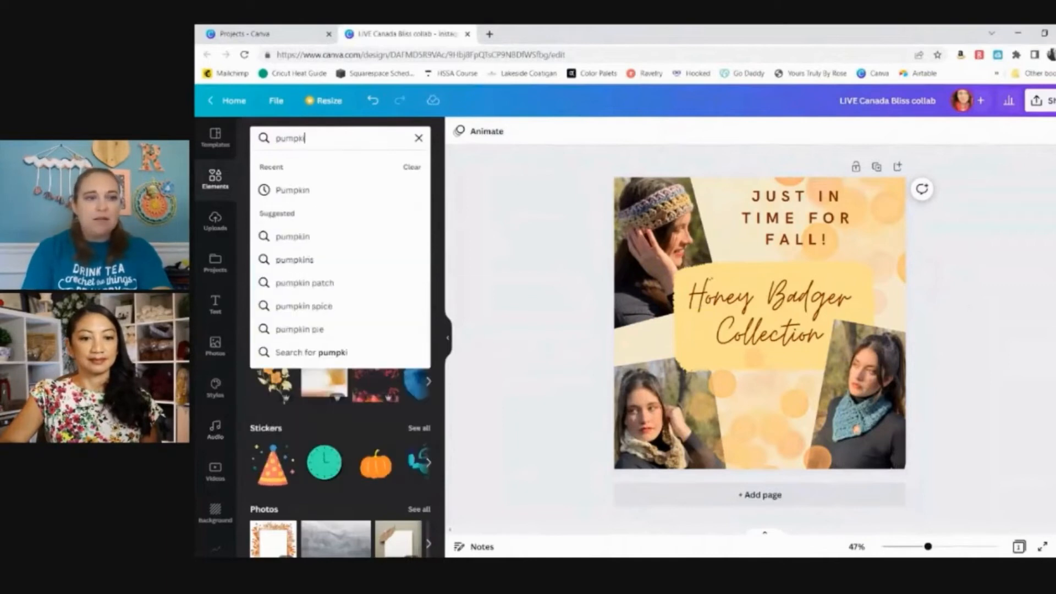
pyautogui.write('n')
pyautogui.press('Return')
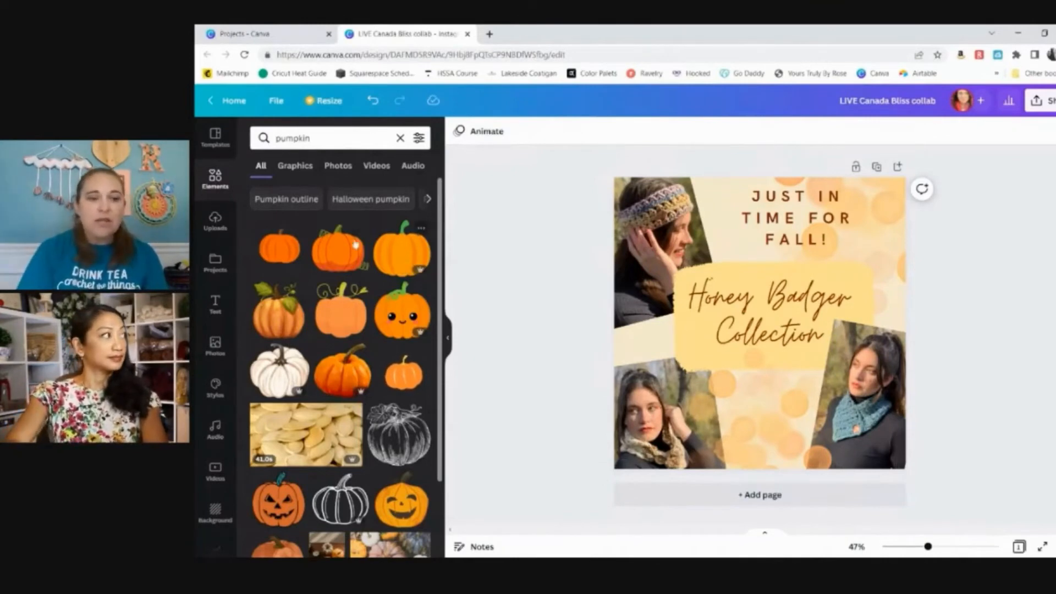
# Step: Add the golden watercolour pumpkin graphic from the search results to the Honey Badger Collection design
pyautogui.scroll(-2, 331, 303)
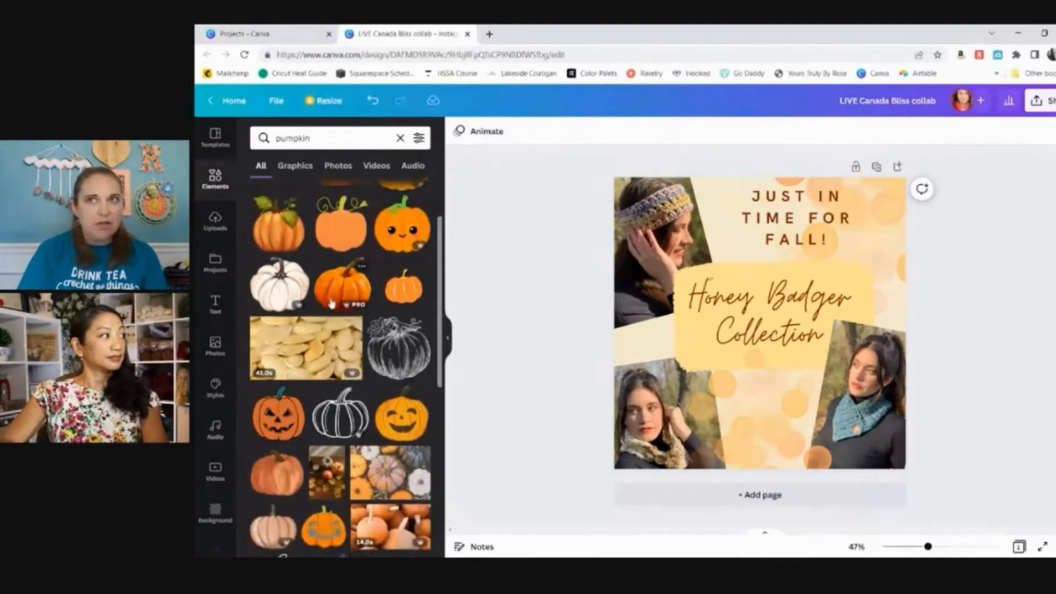
pyautogui.scroll(-4, 341, 284)
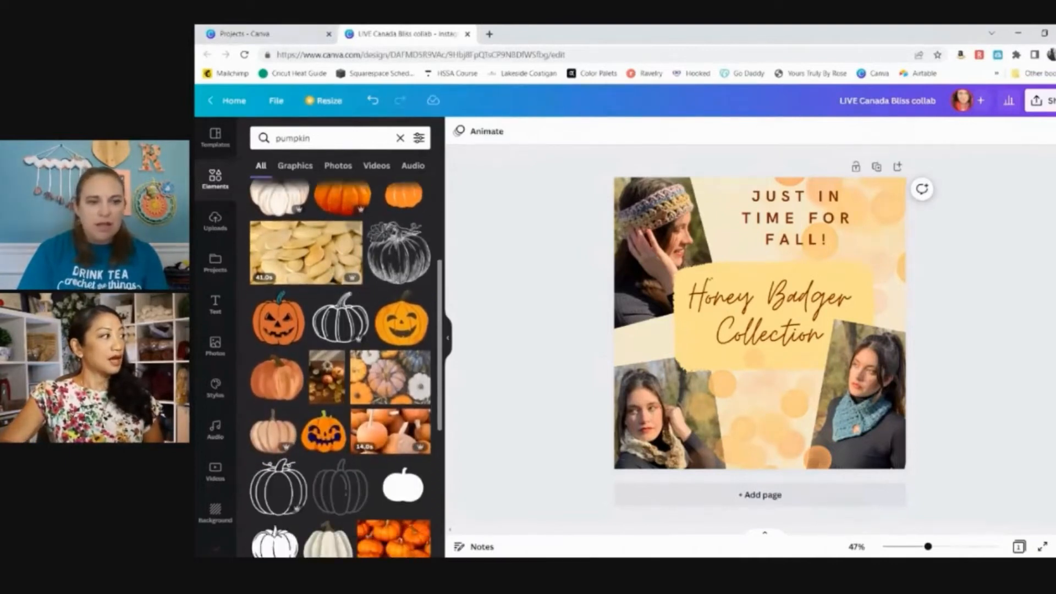
pyautogui.scroll(-5, 335, 274)
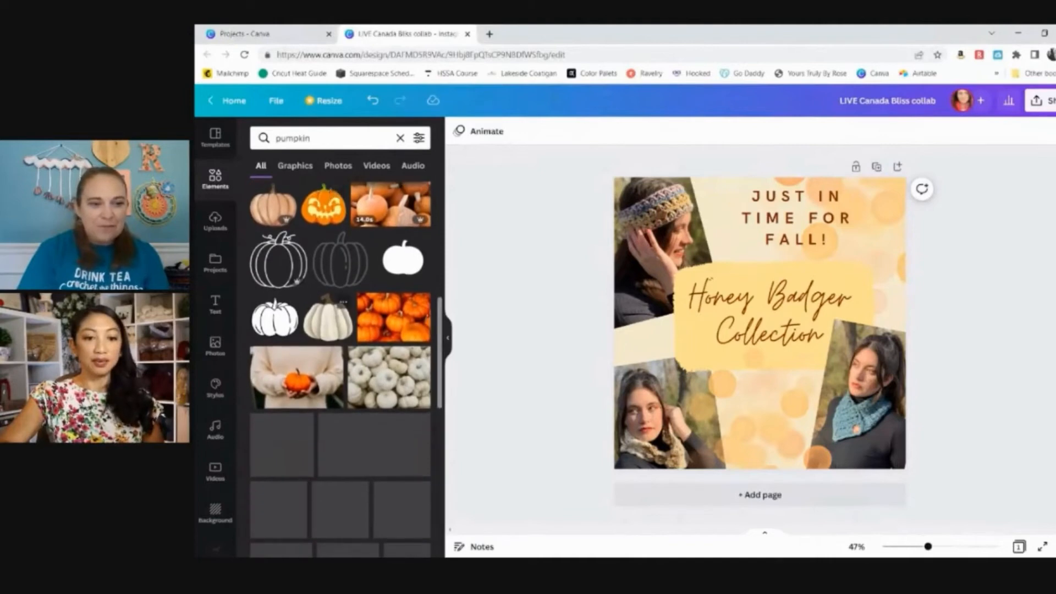
pyautogui.scroll(-3, 341, 330)
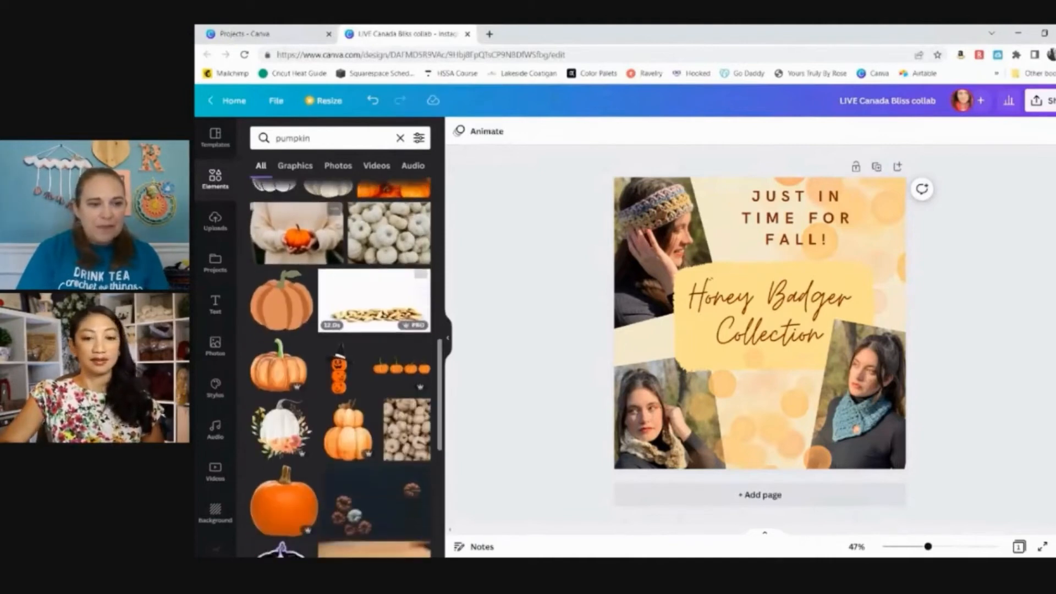
pyautogui.scroll(-2, 374, 316)
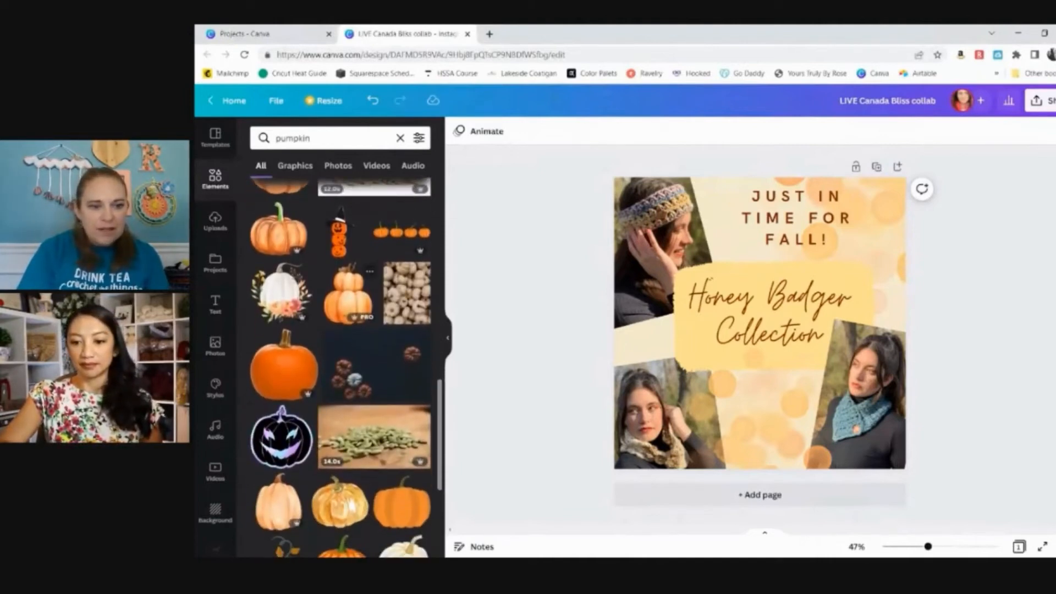
pyautogui.scroll(-3, 374, 316)
pyautogui.scroll(-2, 342, 325)
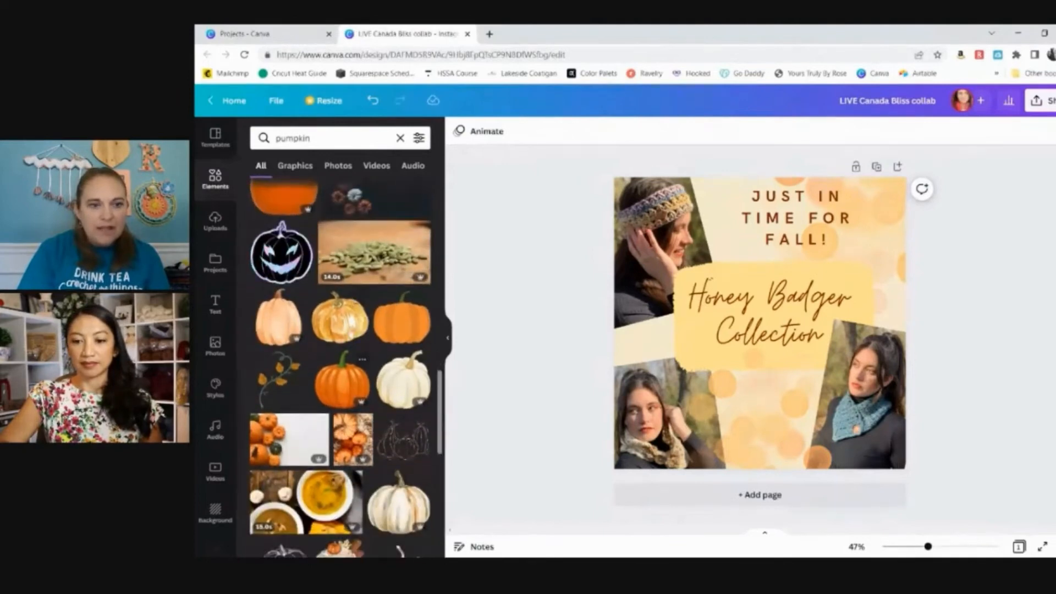
pyautogui.click(347, 344)
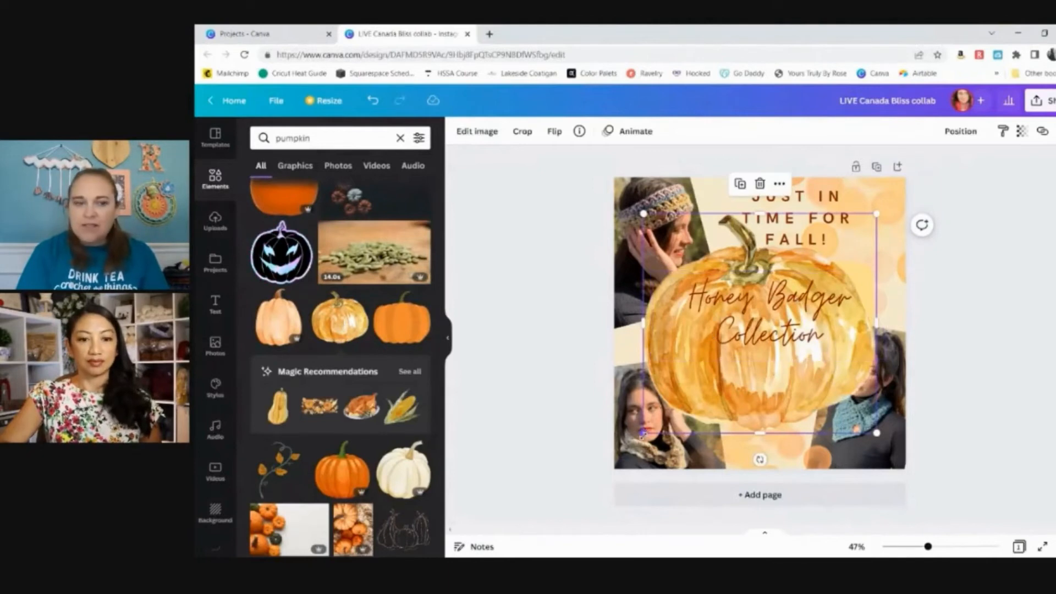
# Step: Shrink the watercolour pumpkin and place it in the gap between the two lower photos
pyautogui.moveTo(644, 433); pyautogui.dragTo(782, 302)
pyautogui.moveTo(863, 254); pyautogui.dragTo(799, 430)
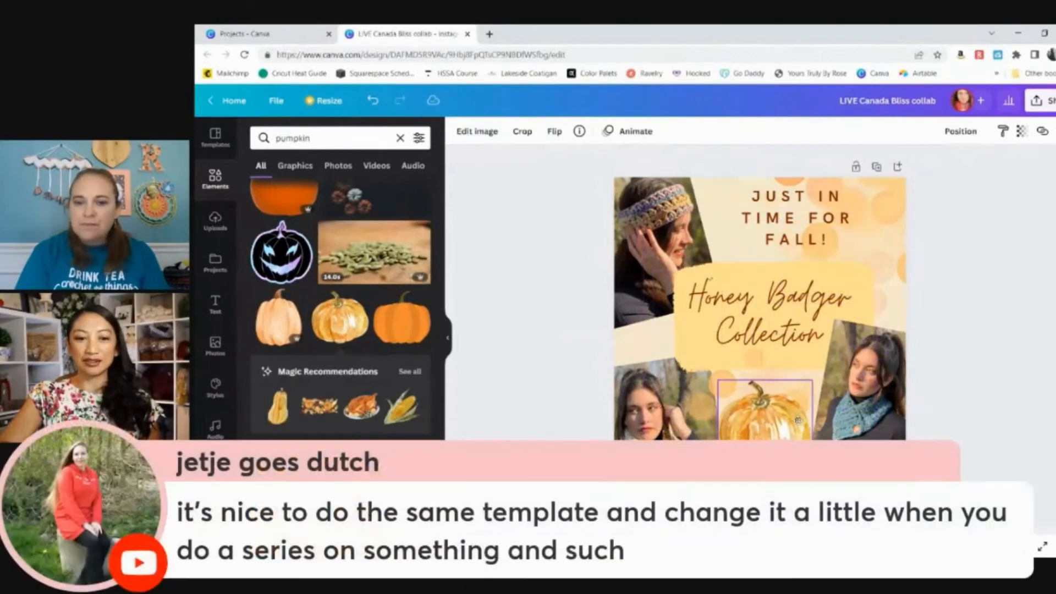
pyautogui.moveTo(717, 469); pyautogui.dragTo(761, 432)
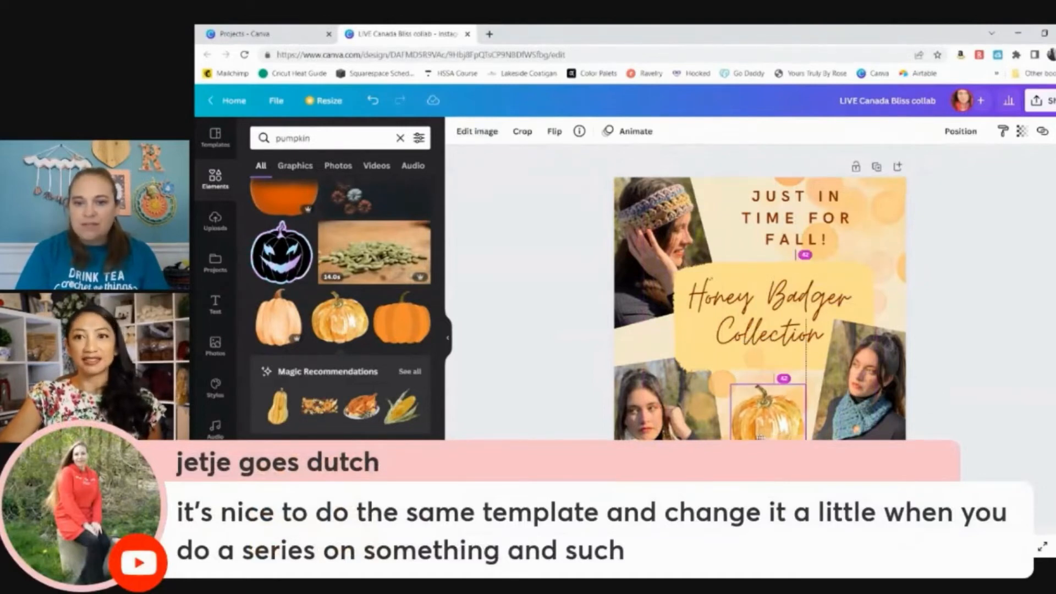
pyautogui.click(959, 346)
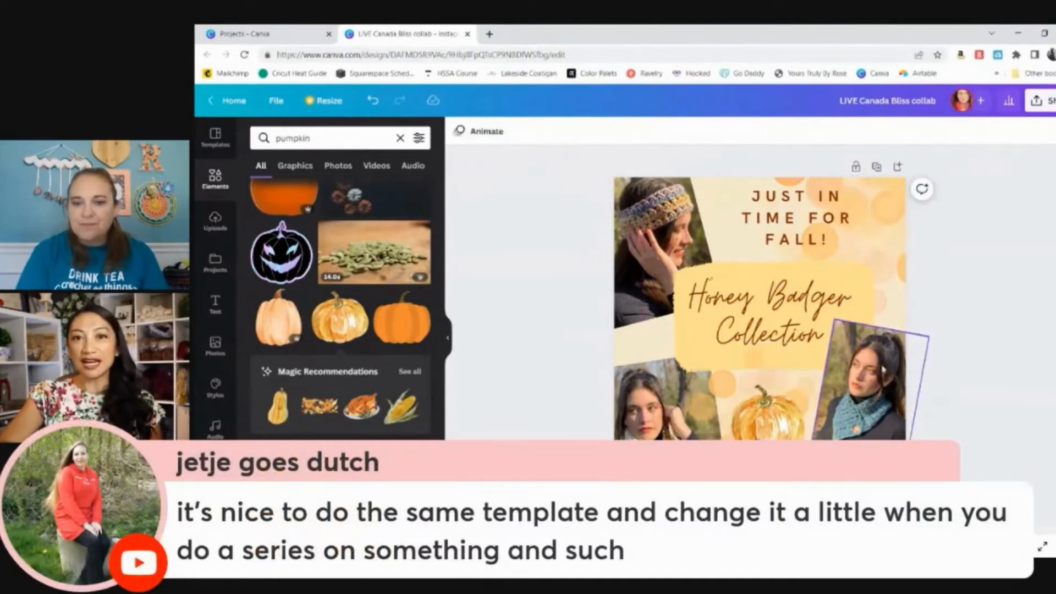
pyautogui.moveTo(768, 416); pyautogui.dragTo(745, 425)
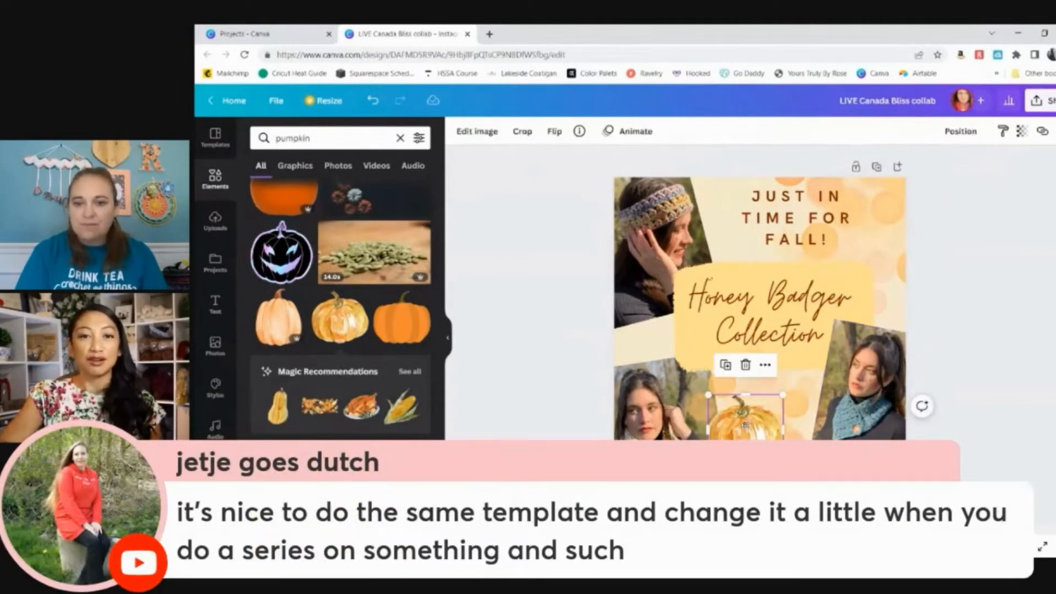
pyautogui.click(944, 306)
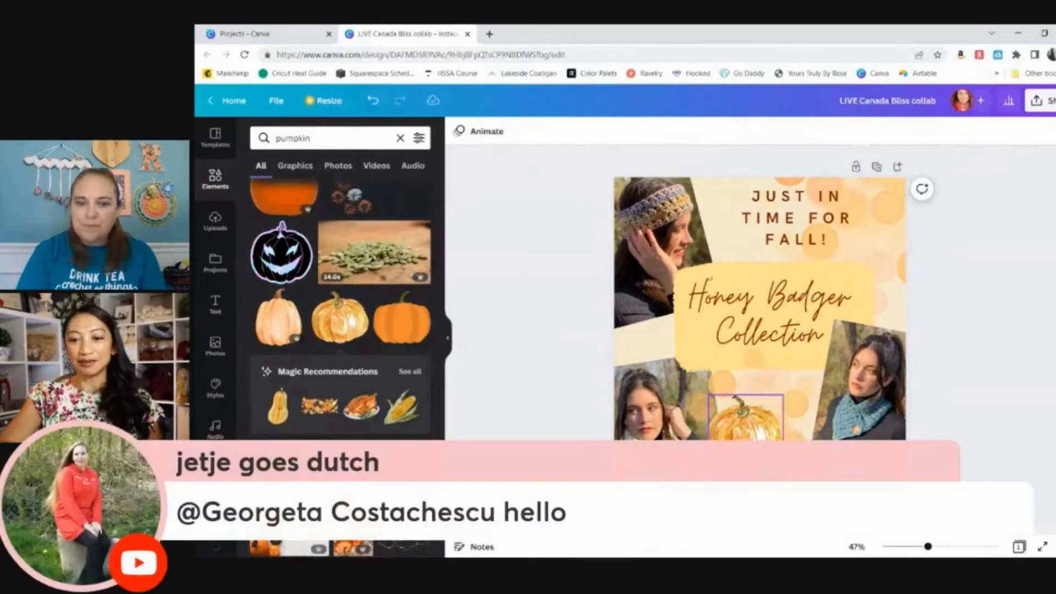
# Step: Shift the "JUST IN TIME FOR FALL!" text right and set the pumpkin beside it, slightly tilted and enlarged
pyautogui.moveTo(744, 437); pyautogui.dragTo(863, 223)
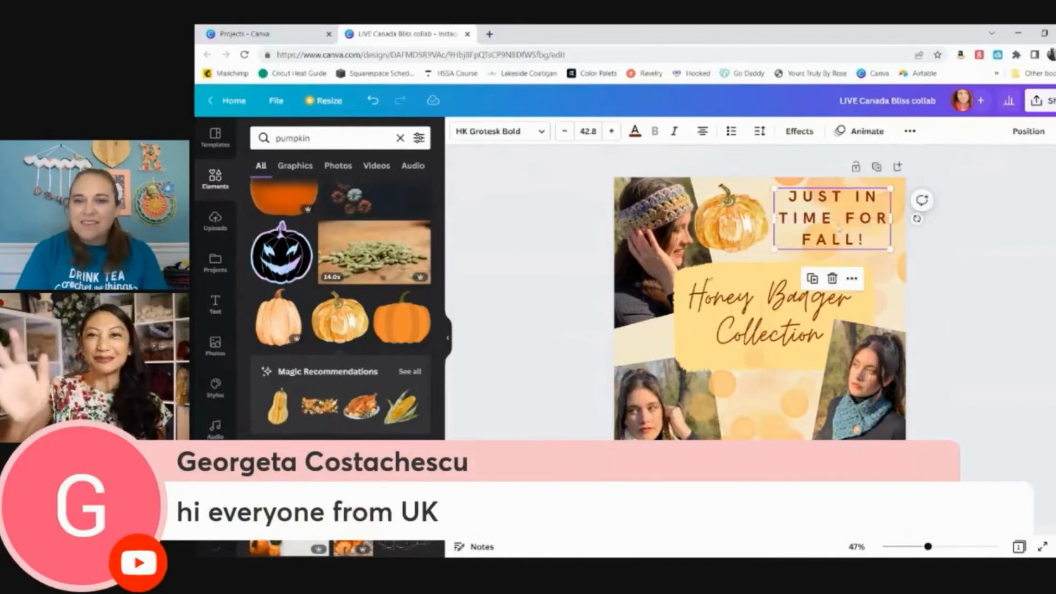
pyautogui.click(743, 223)
pyautogui.moveTo(742, 223); pyautogui.dragTo(800, 210)
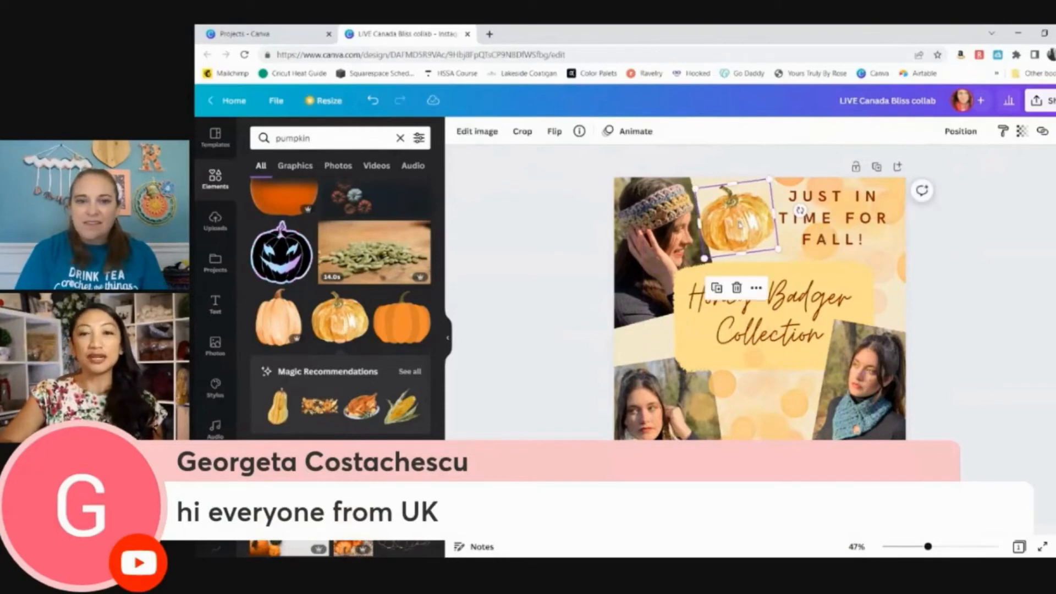
pyautogui.moveTo(738, 222); pyautogui.dragTo(738, 221)
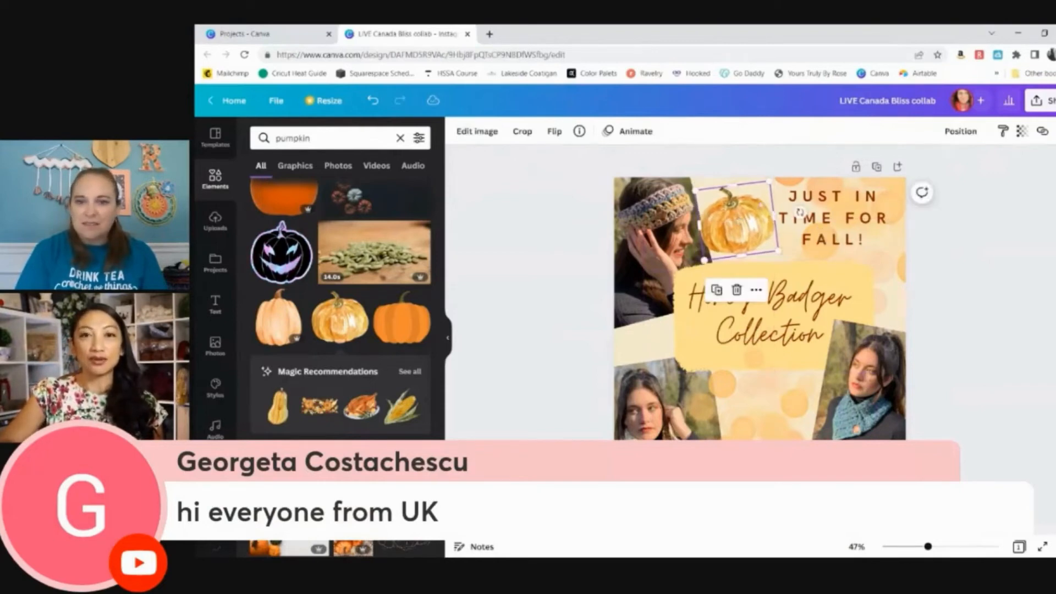
pyautogui.moveTo(770, 181); pyautogui.dragTo(772, 177)
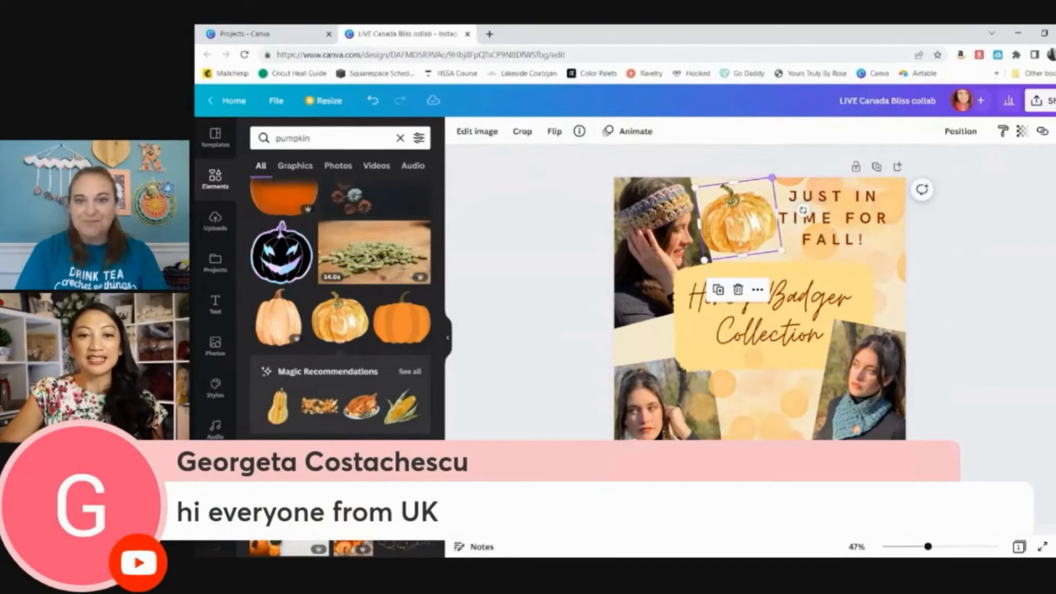
pyautogui.moveTo(737, 231); pyautogui.dragTo(736, 229)
pyautogui.click(993, 325)
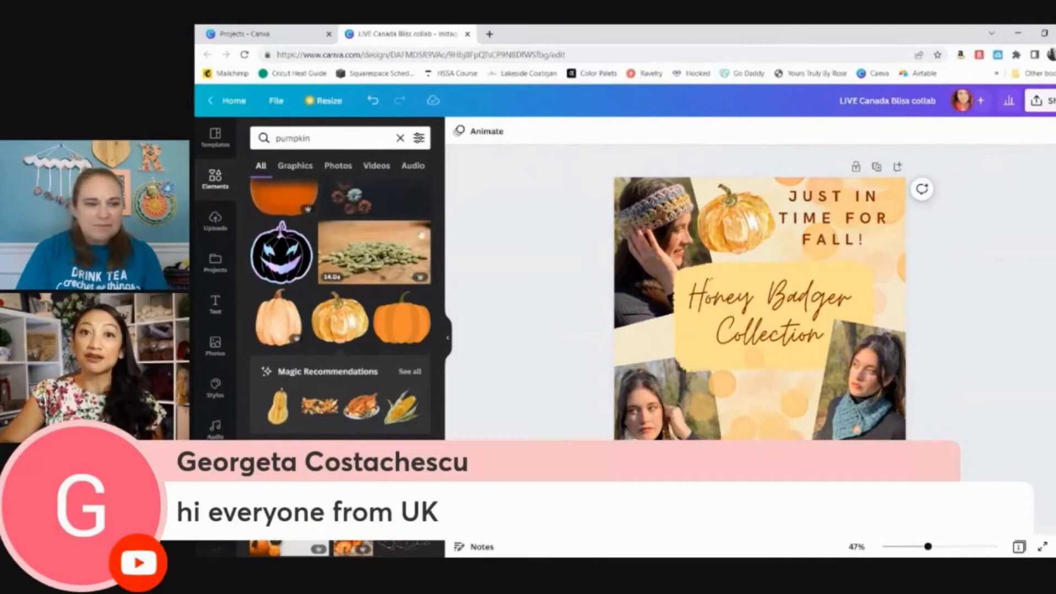
# Step: Examine all the Magic Recommendations that match the watercolour pumpkin and return to the pumpkin search results
pyautogui.click(409, 371)
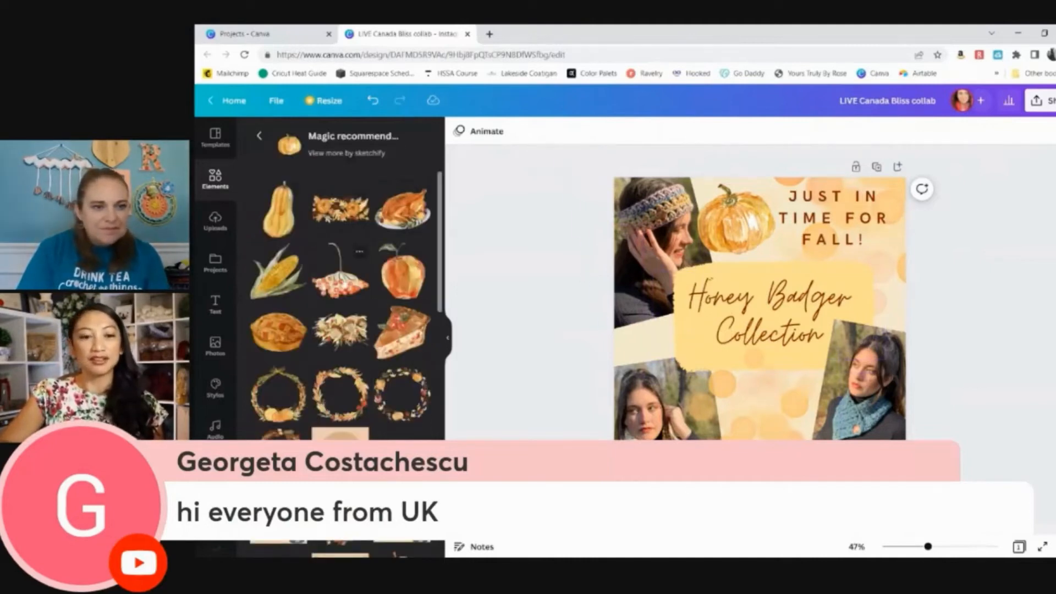
pyautogui.scroll(-2, 350, 315)
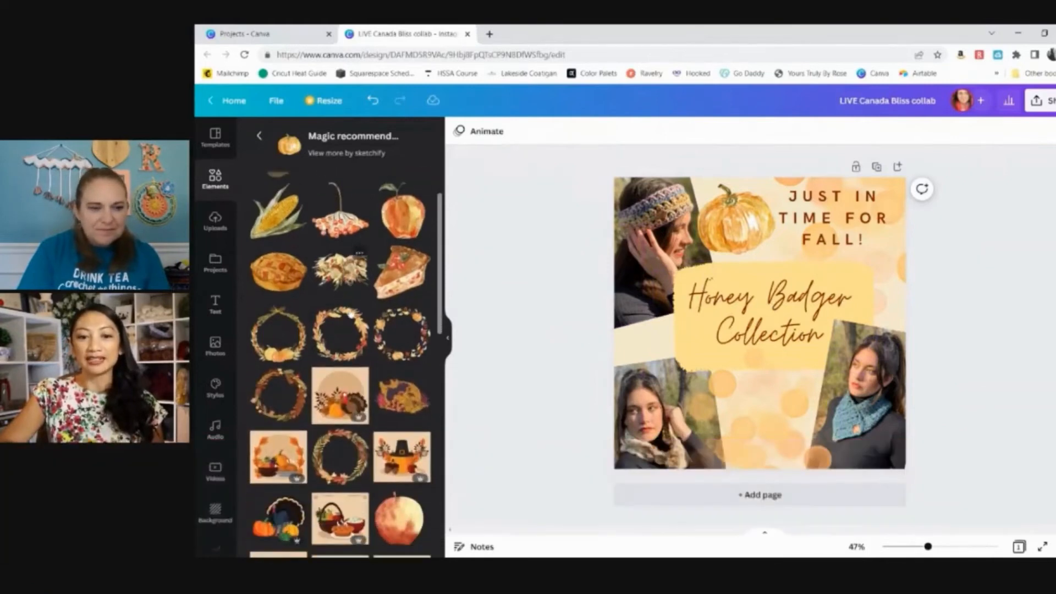
pyautogui.scroll(-6, 350, 315)
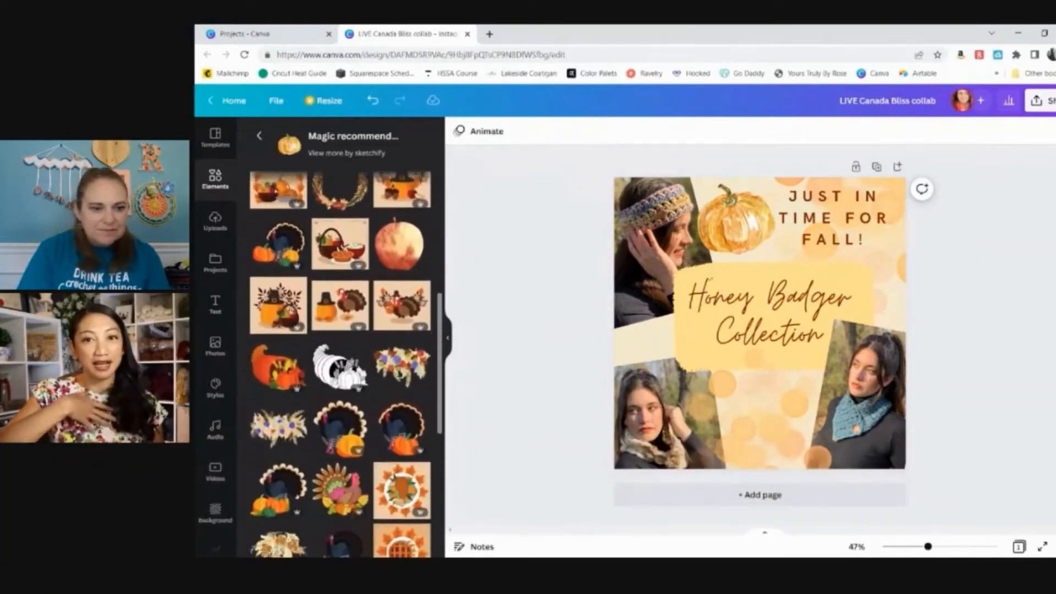
pyautogui.scroll(-4, 350, 314)
pyautogui.scroll(-1, 340, 363)
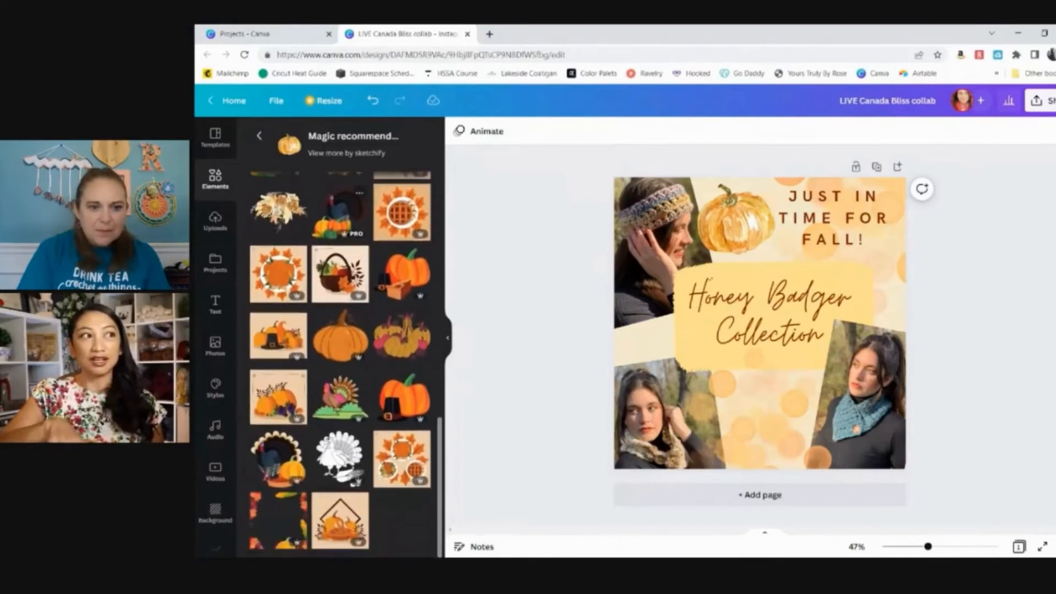
pyautogui.scroll(10, 340, 363)
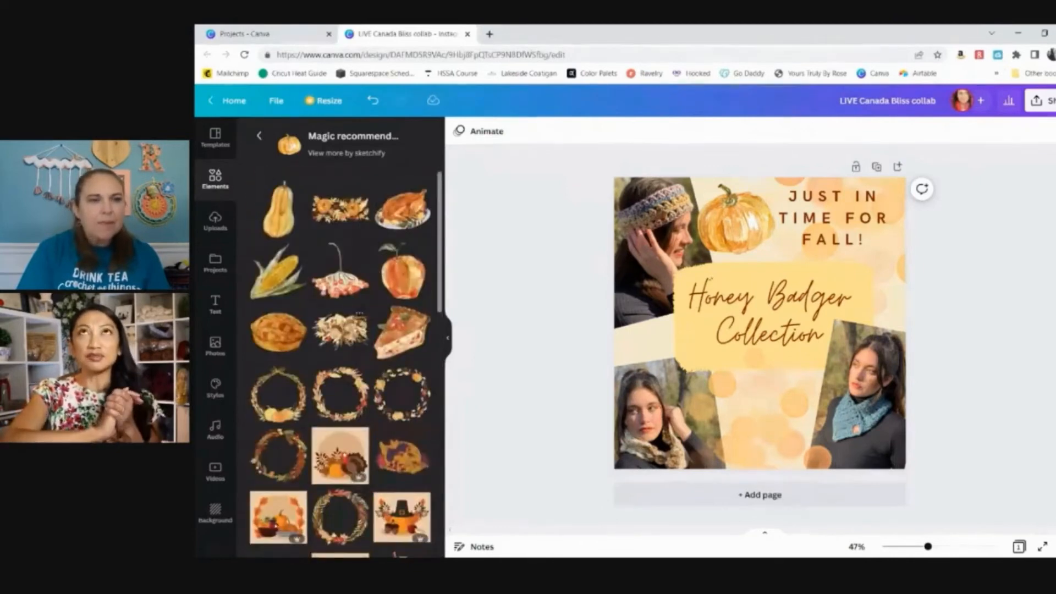
pyautogui.click(260, 137)
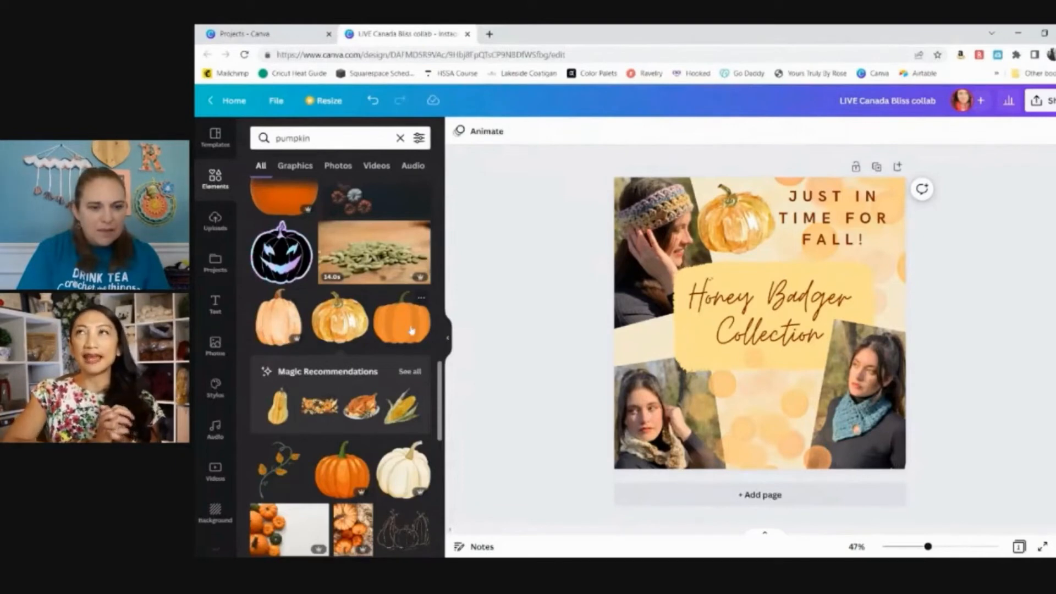
# Step: Add the curling vine with orange leaves to the design and shrink it
pyautogui.scroll(-3, 386, 336)
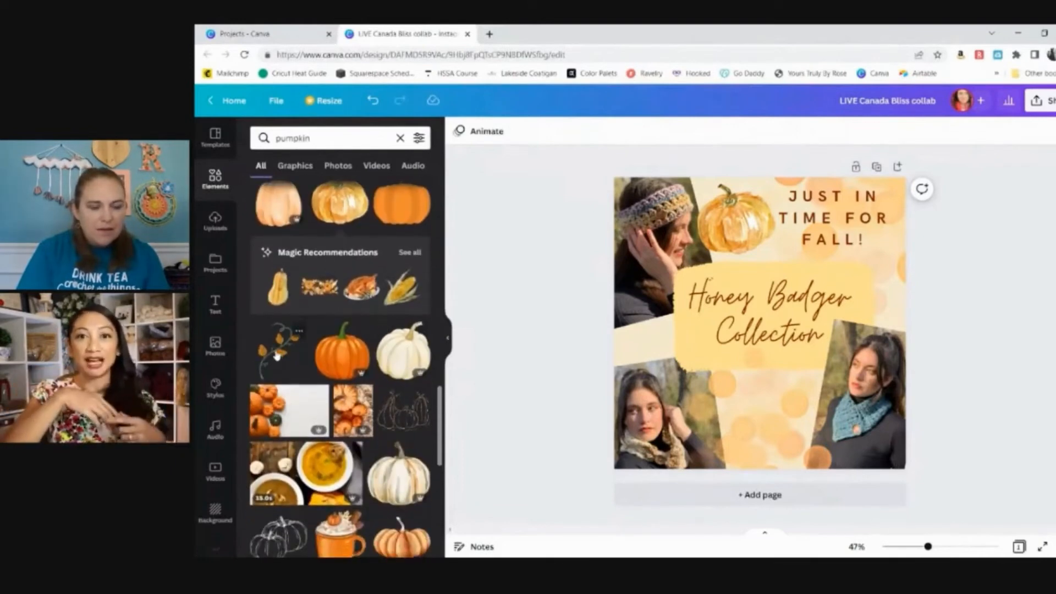
pyautogui.click(277, 354)
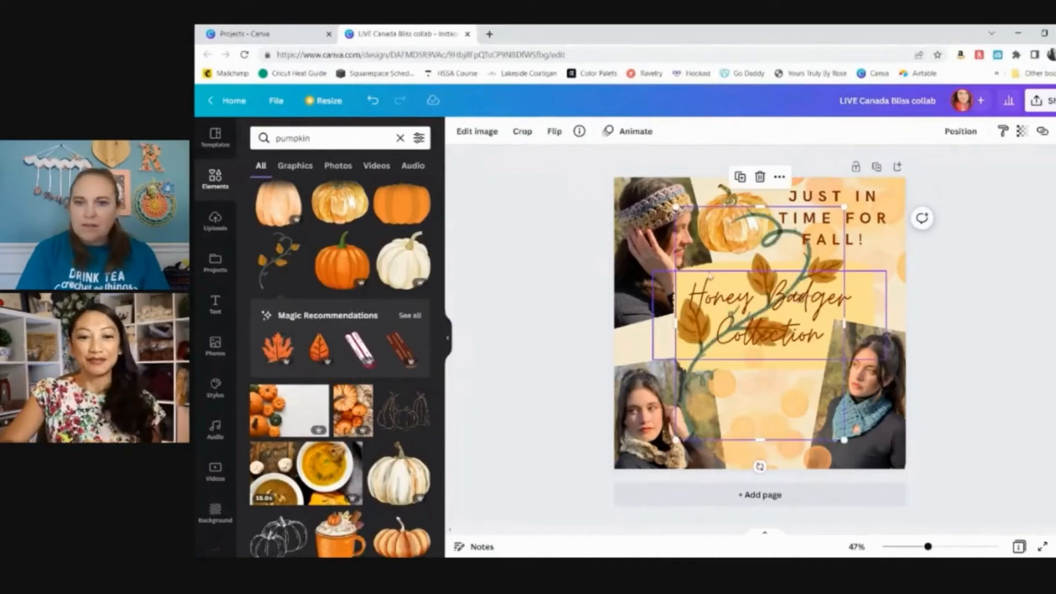
pyautogui.moveTo(844, 206); pyautogui.dragTo(754, 412)
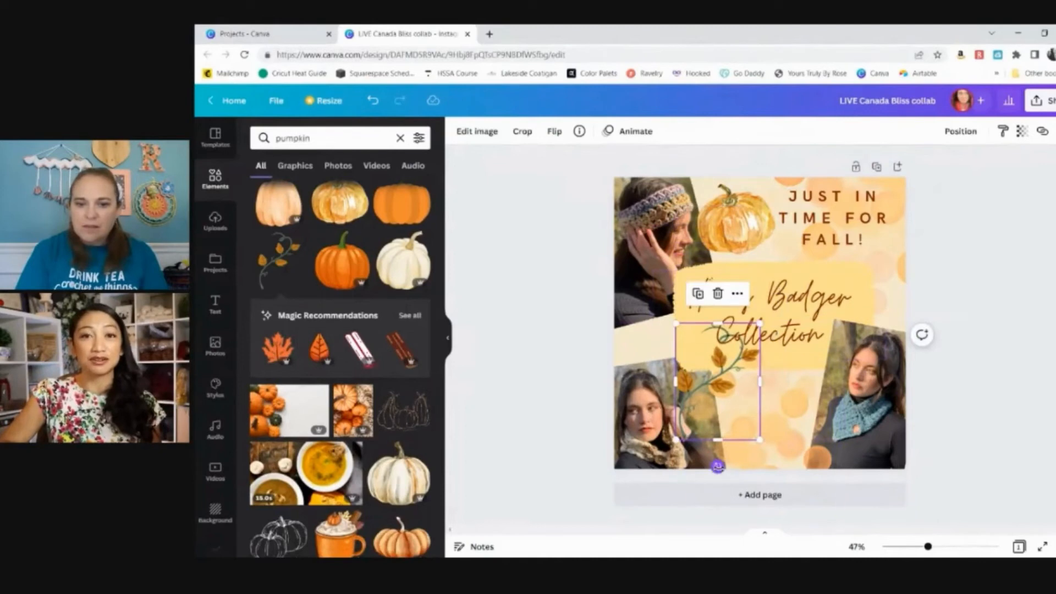
# Step: Rotate the leafy vine and position it across the cream strip between the two left-hand photos
pyautogui.moveTo(717, 466); pyautogui.dragTo(667, 450)
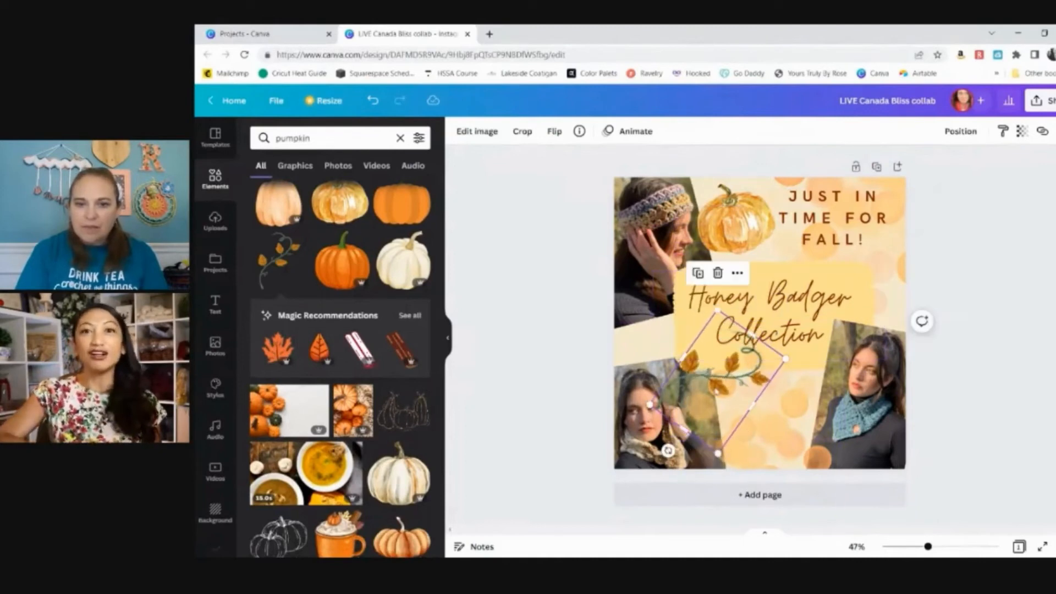
pyautogui.moveTo(719, 386); pyautogui.dragTo(667, 342)
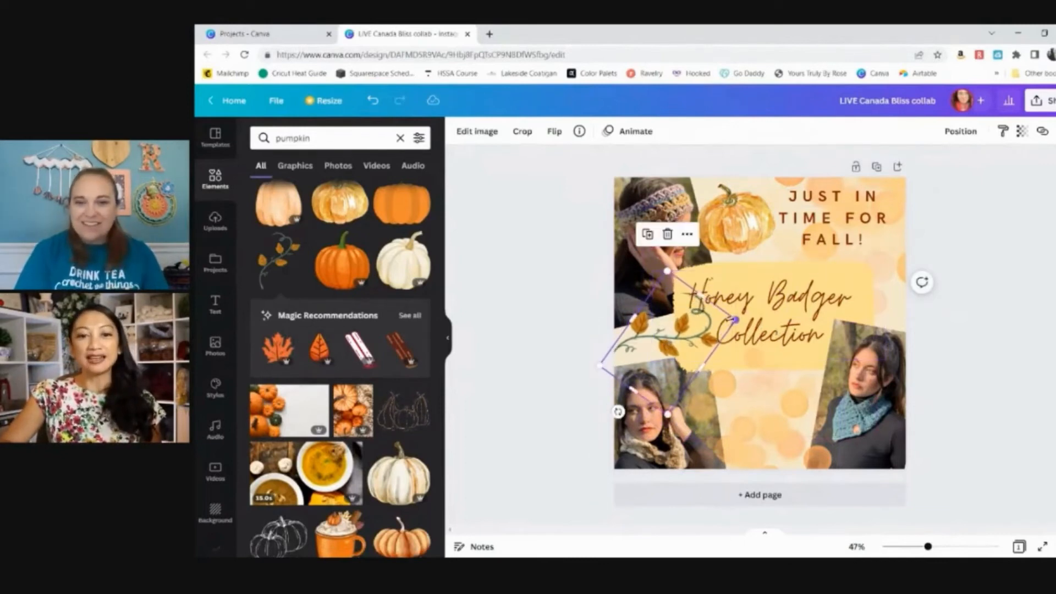
pyautogui.moveTo(618, 411); pyautogui.dragTo(632, 420)
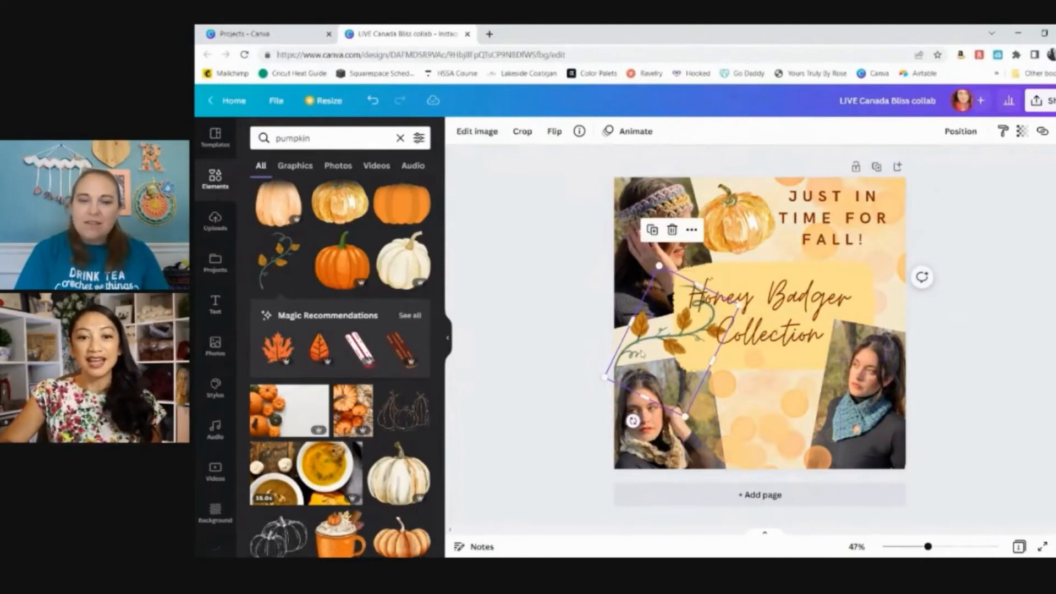
pyautogui.moveTo(642, 353); pyautogui.dragTo(630, 351)
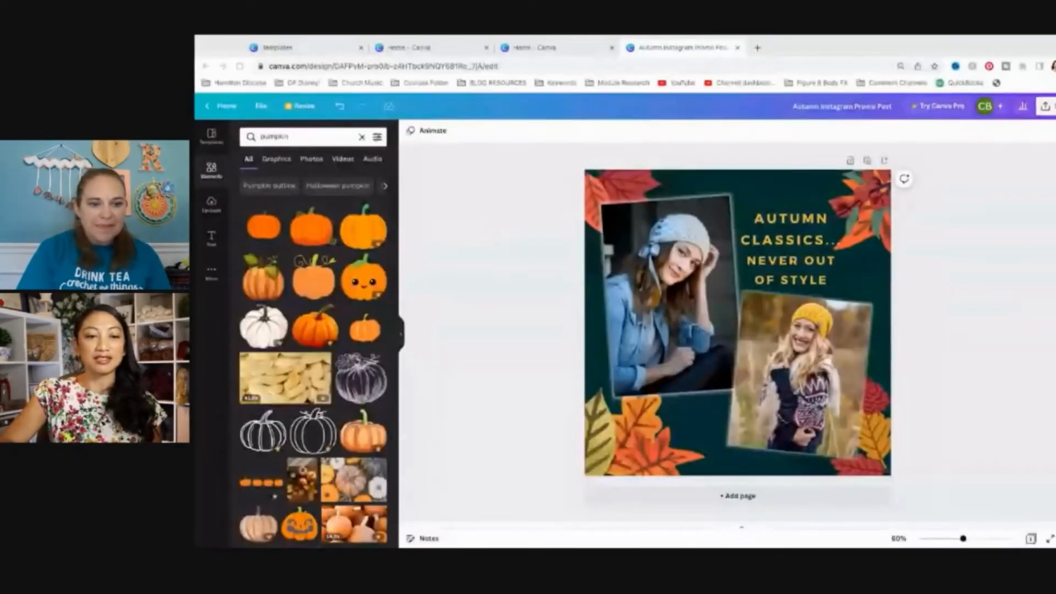
# Step: Search the elements library for "pumpkin" and locate the orange watercolour pumpkin with brush-like stripes among the results
pyautogui.click(220, 177)
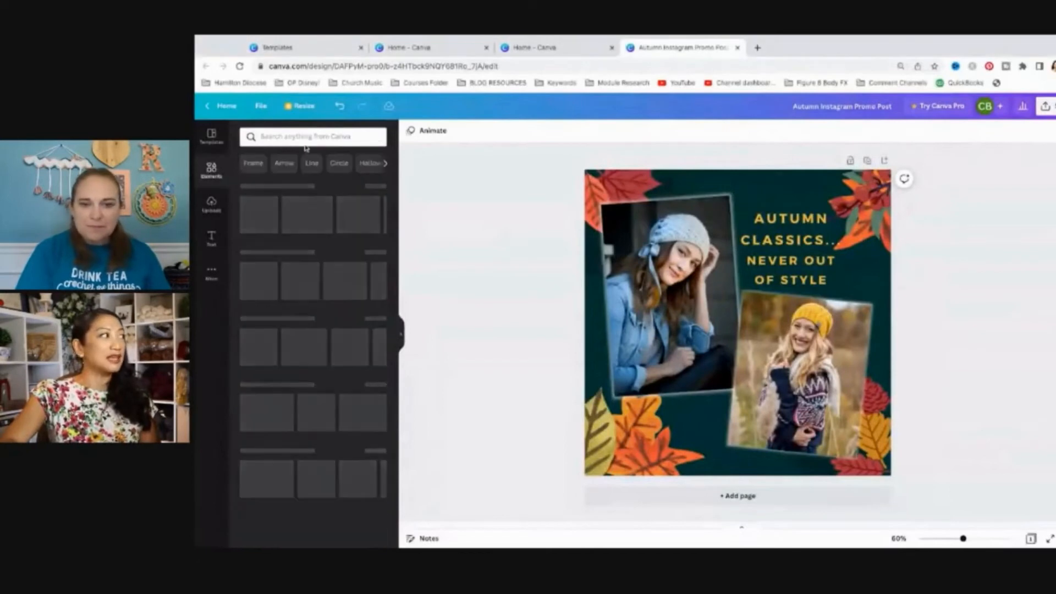
pyautogui.write('pumpi')
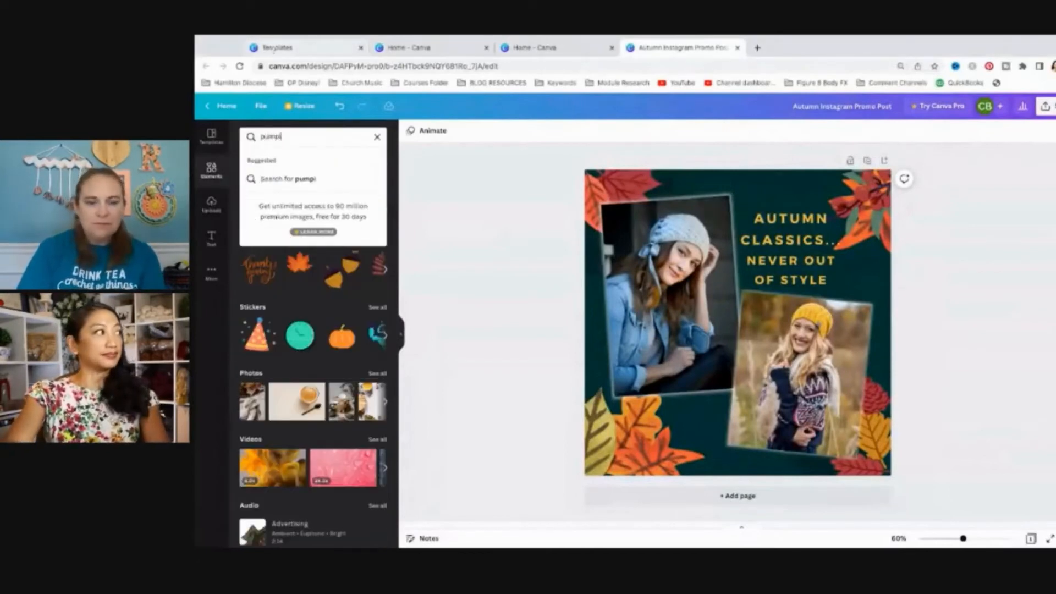
pyautogui.press('BackSpace')
pyautogui.write('k')
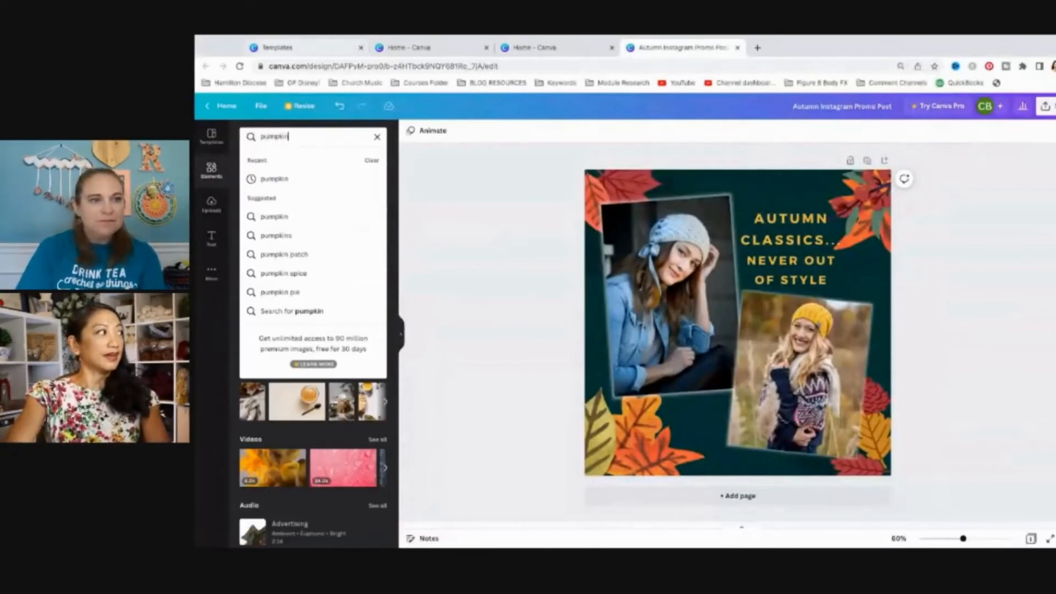
pyautogui.write('in')
pyautogui.press('Return')
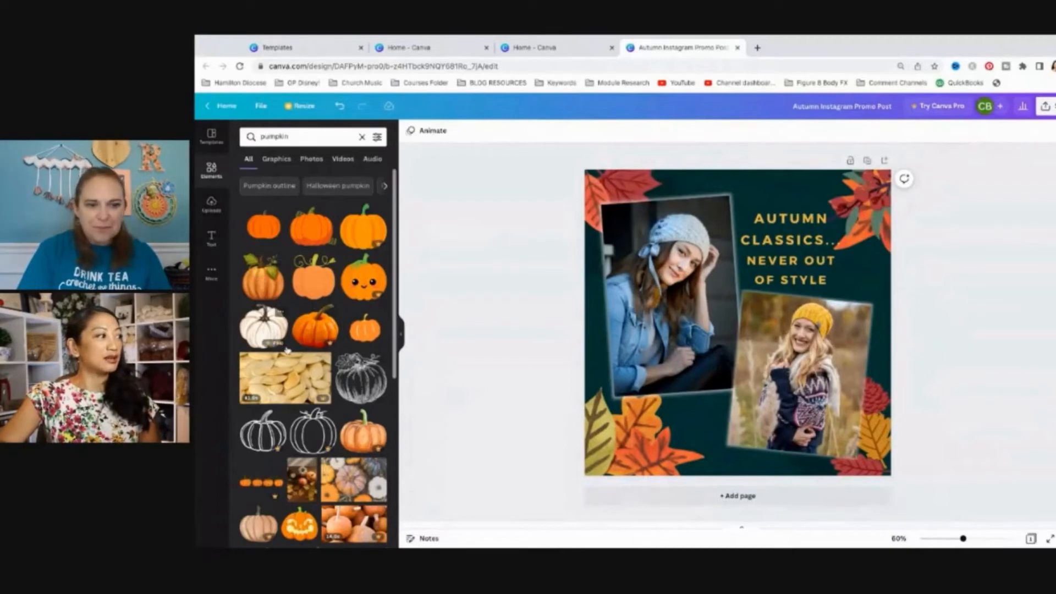
pyautogui.scroll(-2, 286, 351)
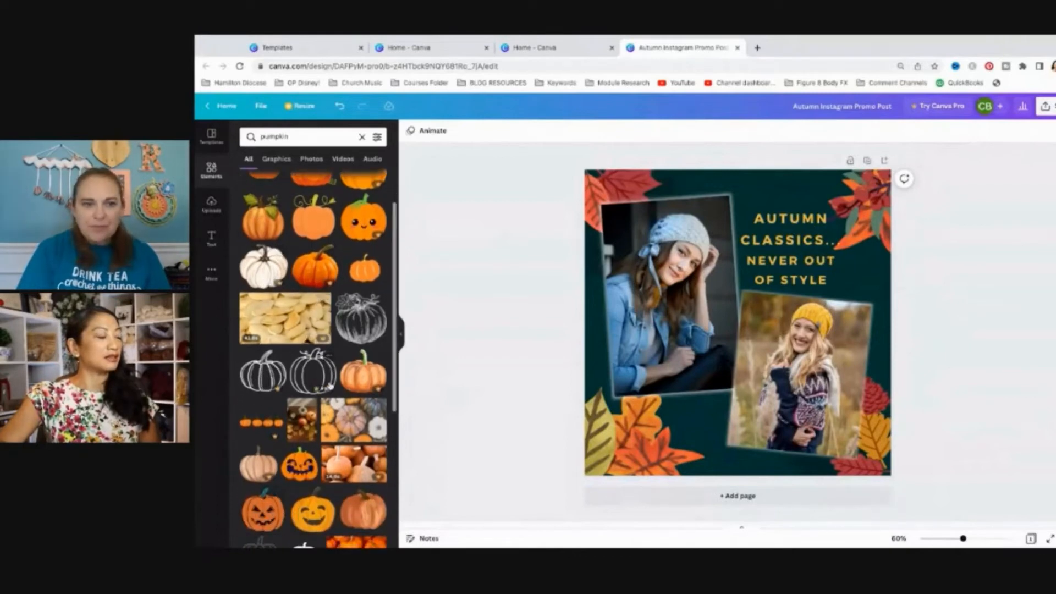
pyautogui.scroll(-5, 329, 386)
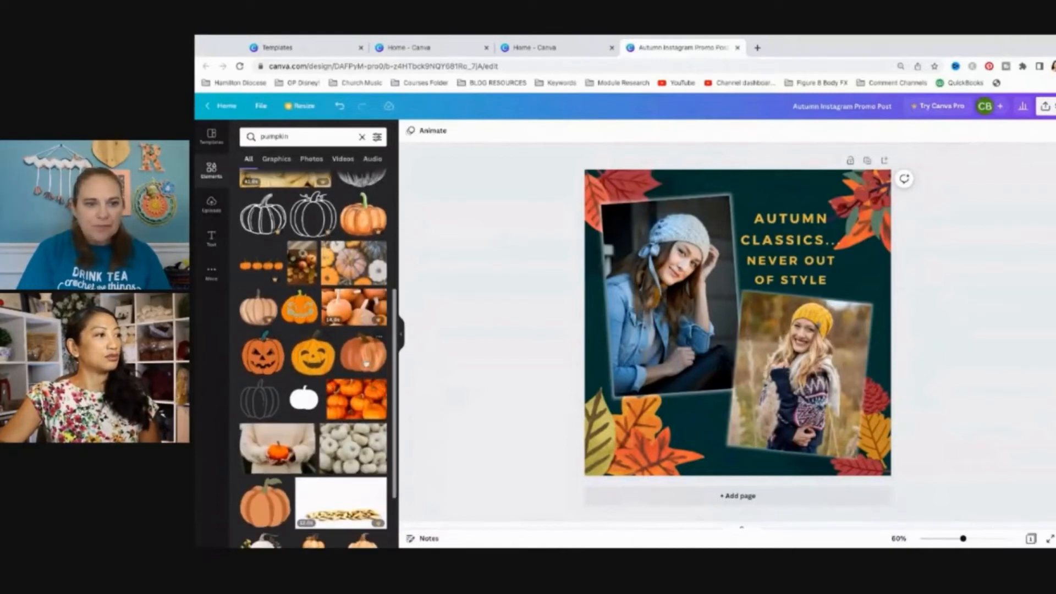
pyautogui.scroll(-3, 336, 386)
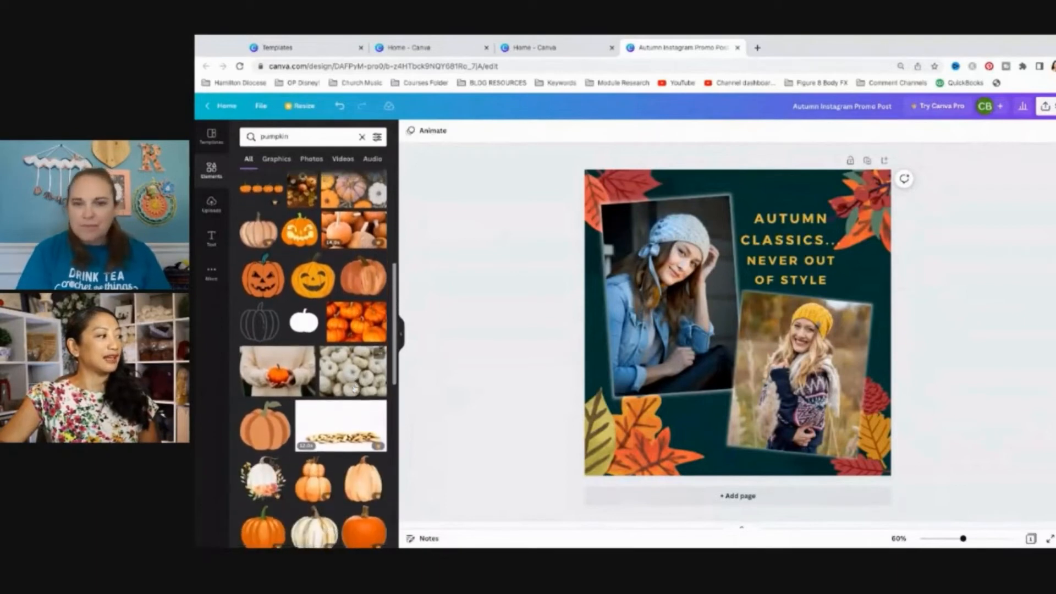
pyautogui.scroll(-1, 355, 388)
pyautogui.scroll(2, 356, 330)
pyautogui.moveTo(360, 297); pyautogui.dragTo(483, 356)
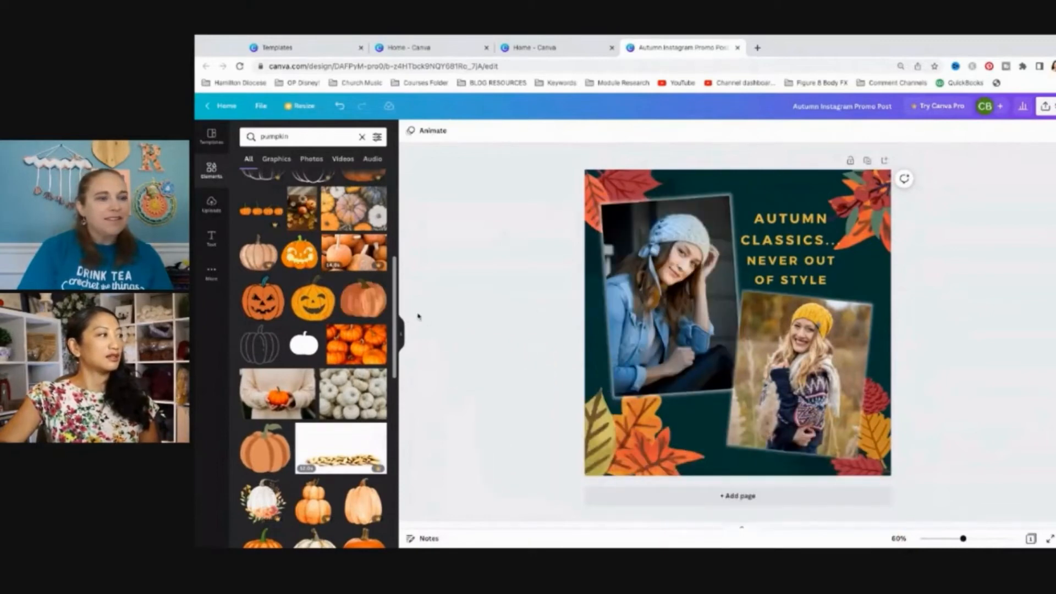
pyautogui.click(348, 301)
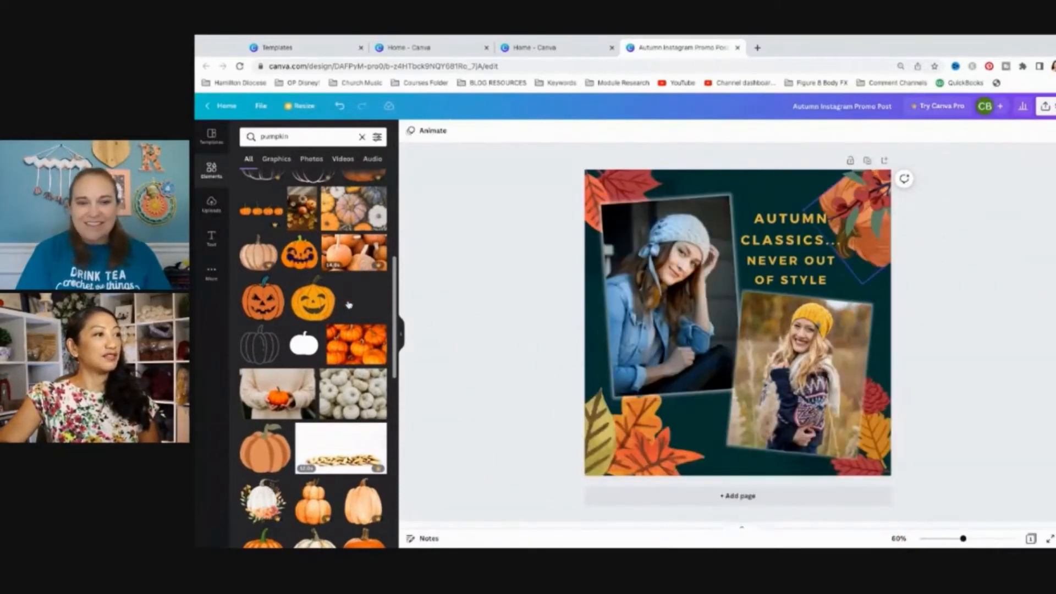
pyautogui.moveTo(349, 304); pyautogui.dragTo(886, 395)
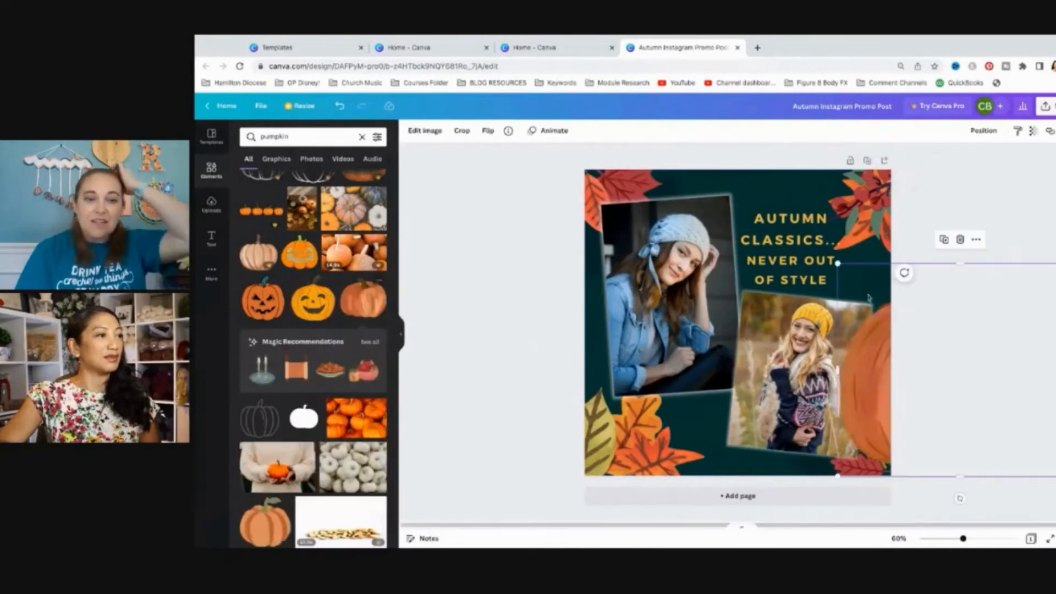
pyautogui.moveTo(837, 263); pyautogui.dragTo(694, 425)
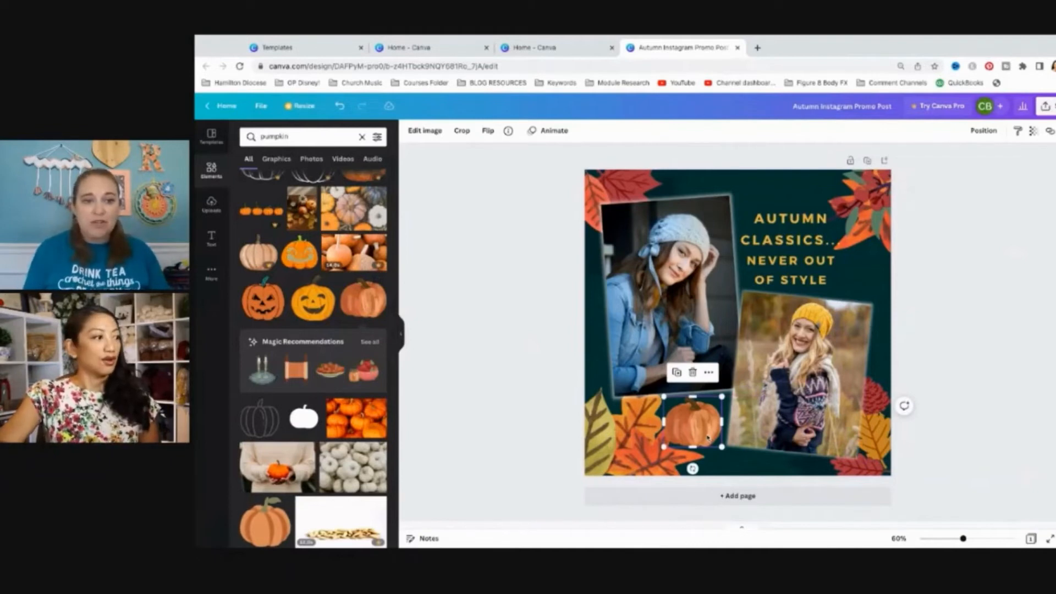
pyautogui.press('Delete')
# Step: Add the orange watercolour pumpkin, shrink and slightly tilt it, and place it between the two photos near the lower leaves
pyautogui.click(360, 307)
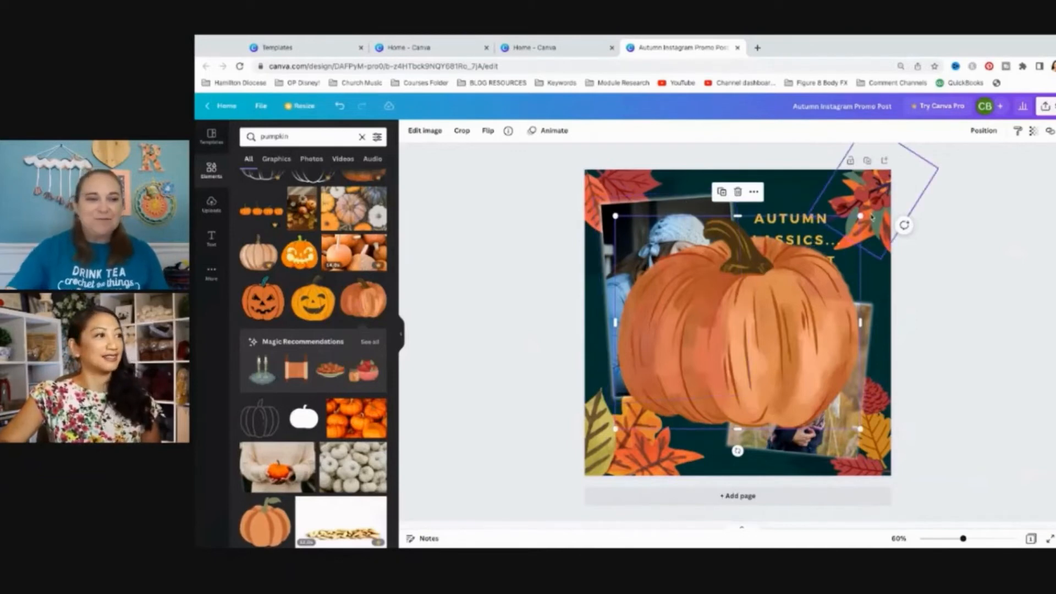
pyautogui.moveTo(861, 216); pyautogui.dragTo(698, 356)
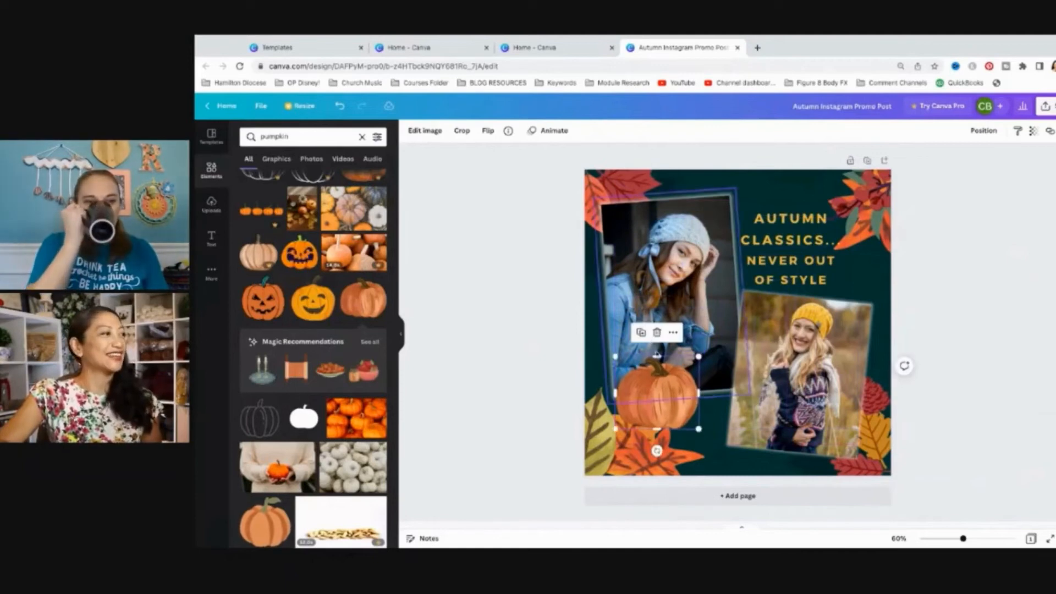
pyautogui.moveTo(657, 451); pyautogui.dragTo(729, 432)
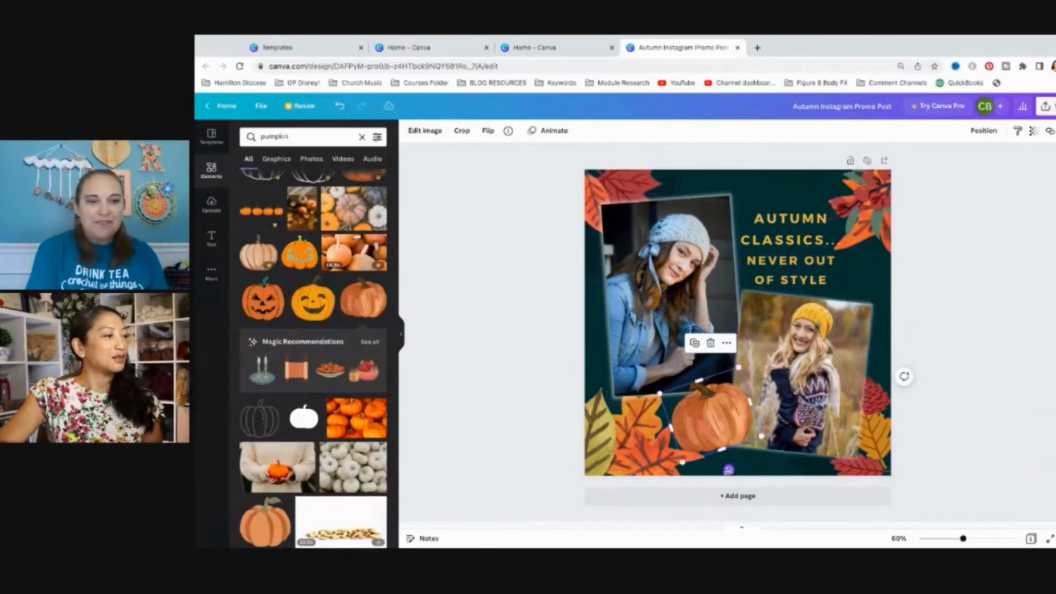
pyautogui.moveTo(728, 470); pyautogui.dragTo(727, 472)
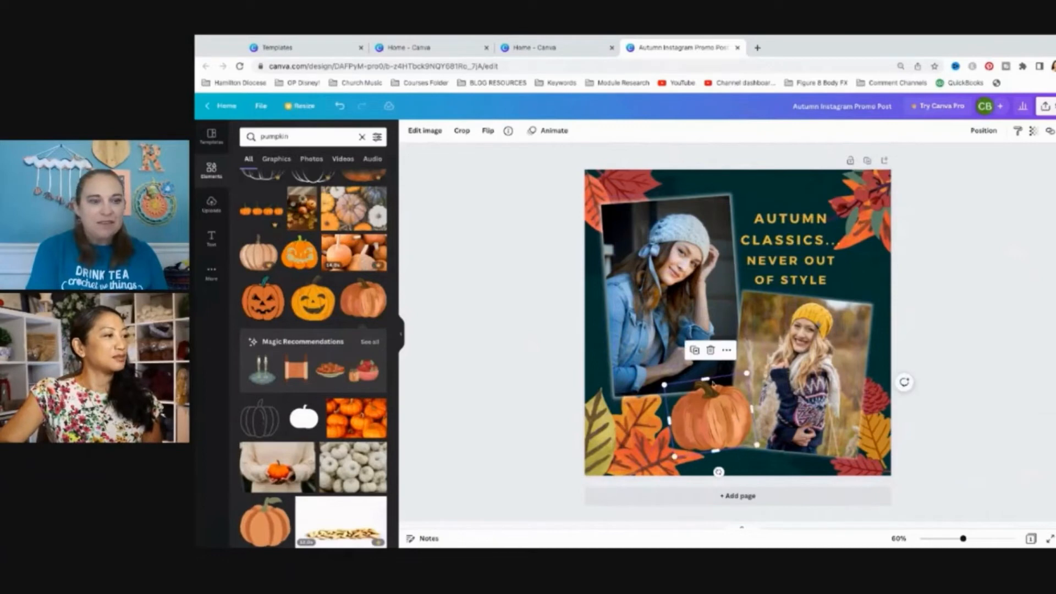
pyautogui.moveTo(747, 373); pyautogui.dragTo(716, 428)
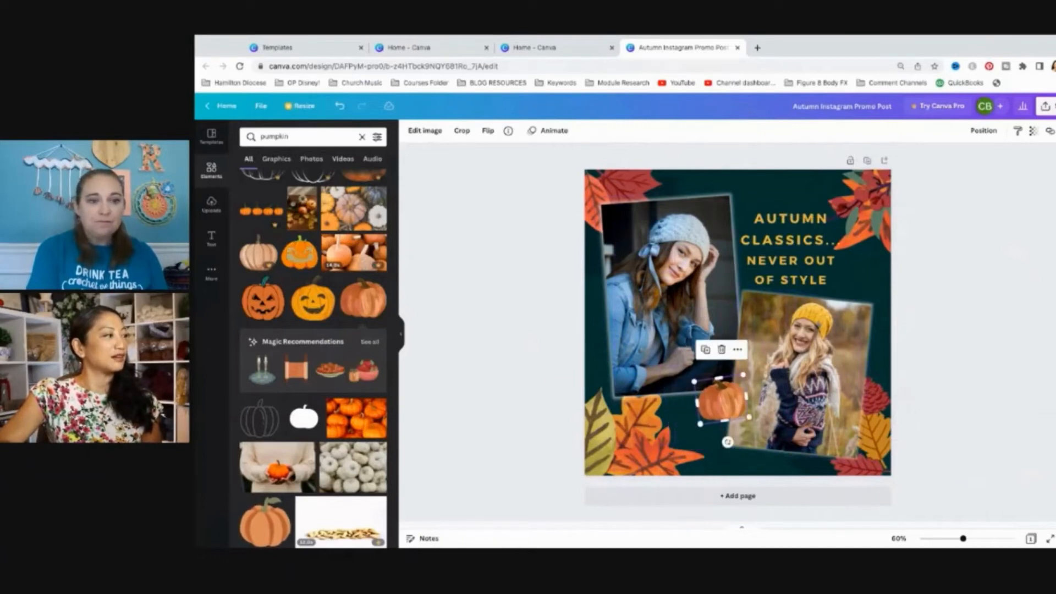
# Step: Add the white speckled pumpkin from further down the results, shrink it to a small accent and tilt it slightly
pyautogui.scroll(-5, 352, 424)
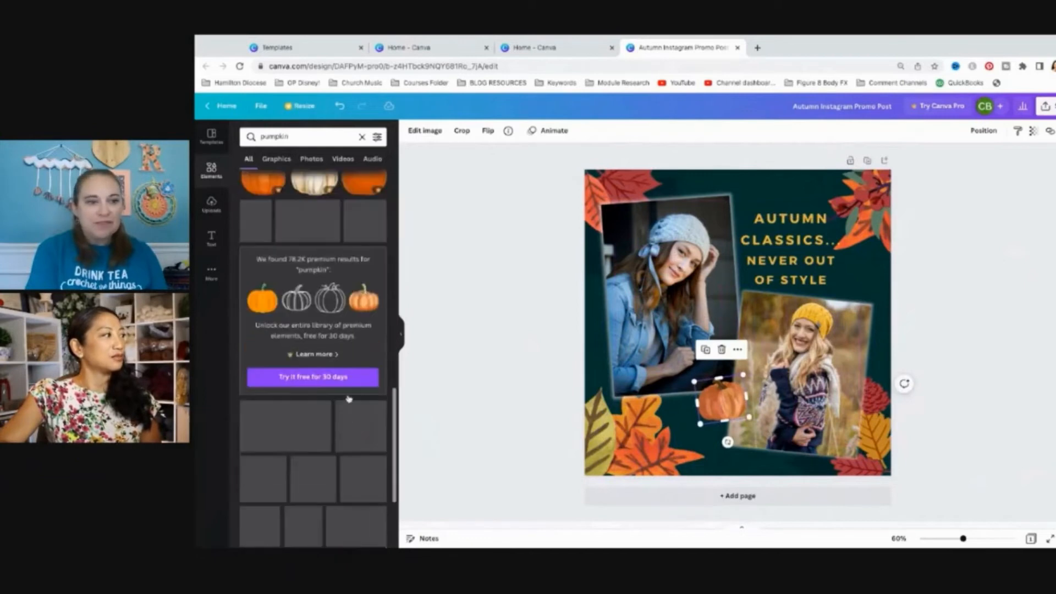
pyautogui.scroll(-4, 348, 399)
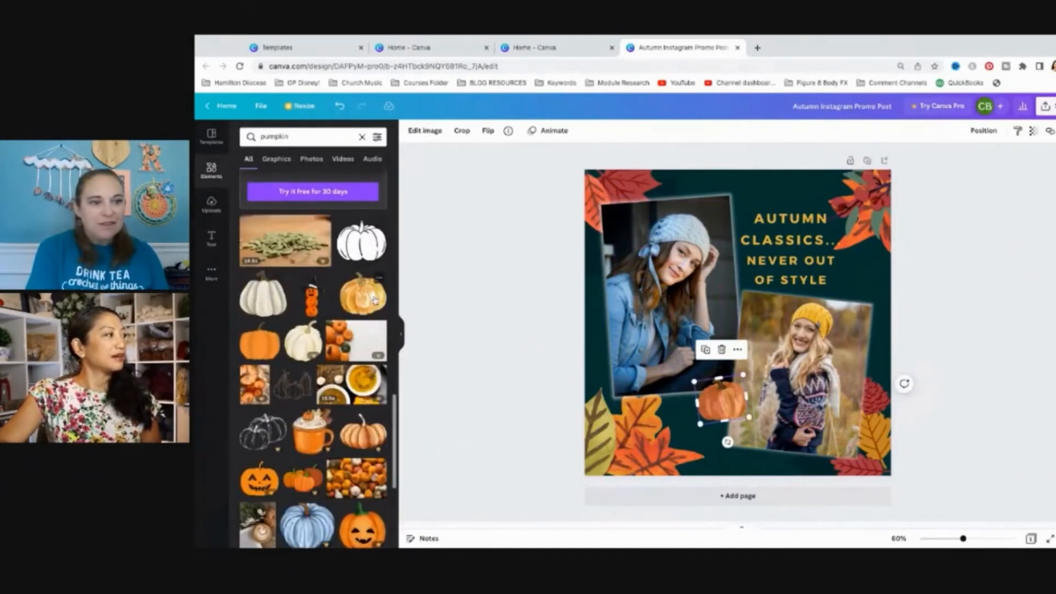
pyautogui.scroll(-1, 374, 300)
pyautogui.click(270, 302)
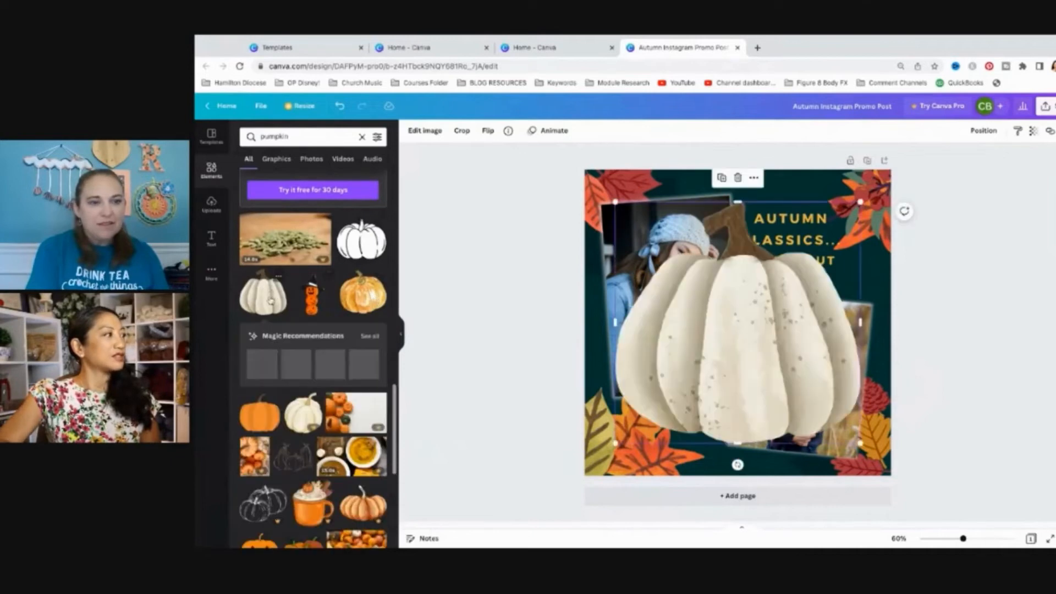
pyautogui.moveTo(859, 202); pyautogui.dragTo(654, 404)
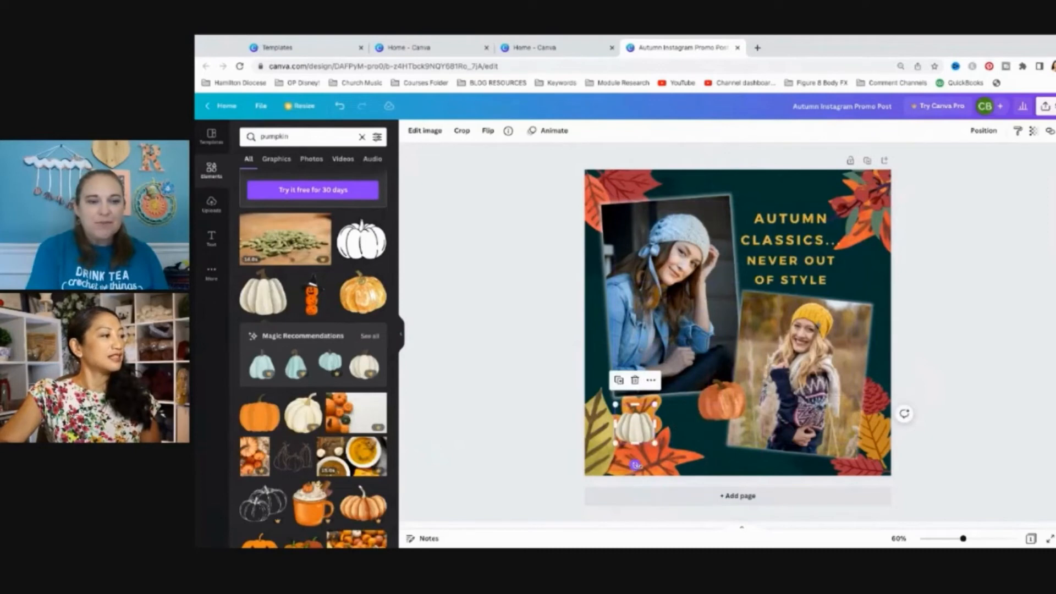
pyautogui.moveTo(635, 465); pyautogui.dragTo(626, 464)
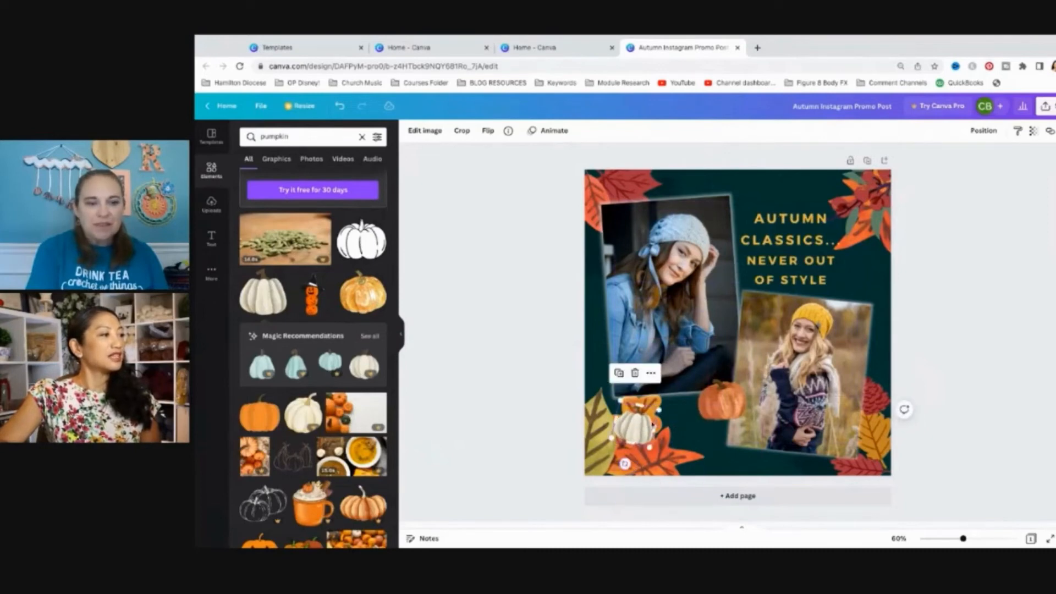
# Step: Overlap the white pumpkin on the orange one's lower right and shift the pair left, mostly clear of the yellow-hat photo
pyautogui.moveTo(653, 425); pyautogui.dragTo(757, 418)
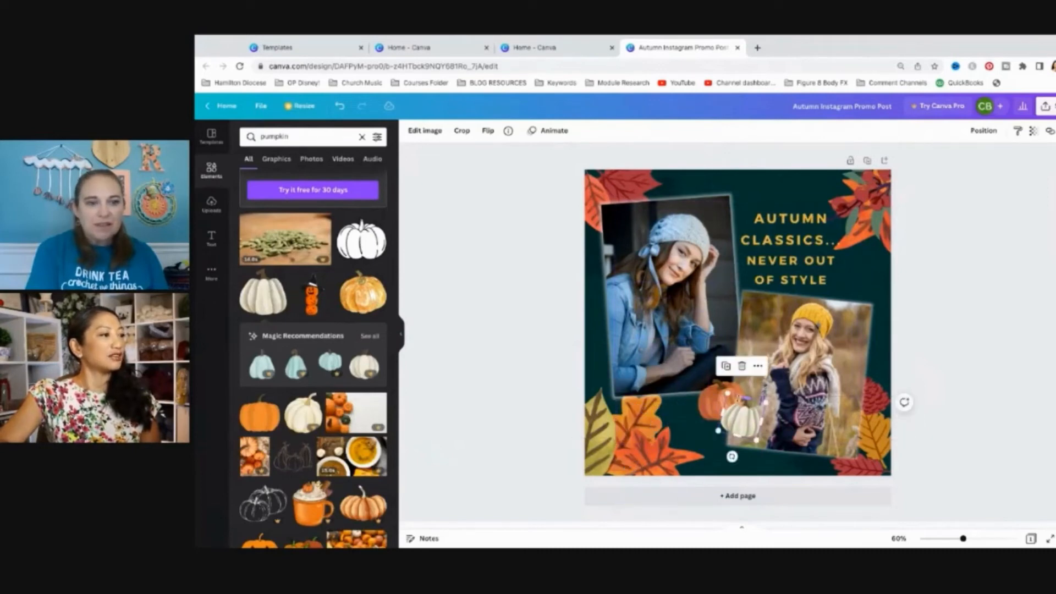
pyautogui.keyDown('shift'); pyautogui.click(718, 404); pyautogui.keyUp('shift')
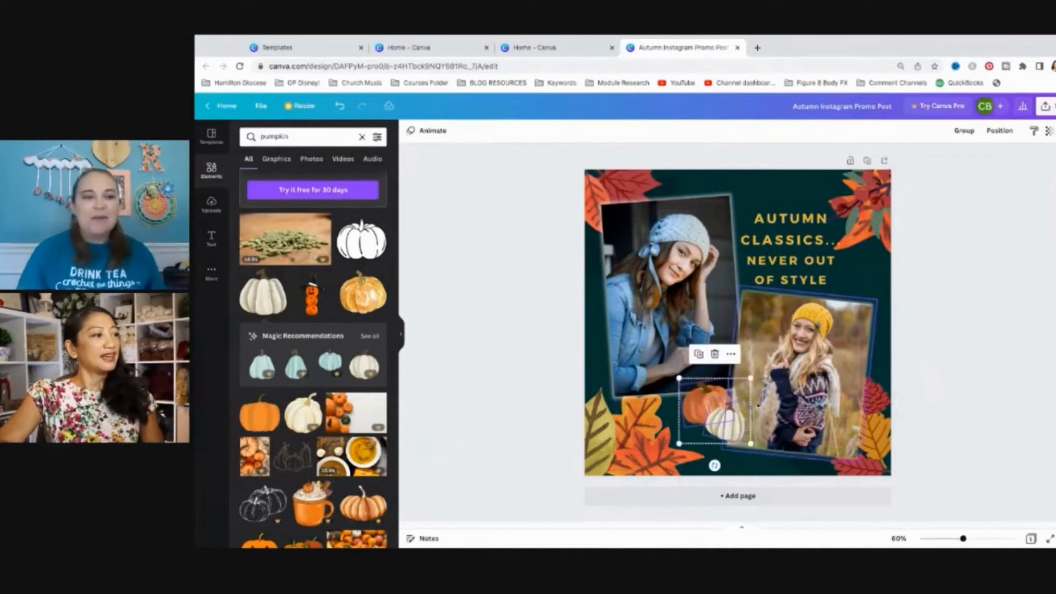
pyautogui.click(470, 347)
# Step: Search the elements library for "vines"
pyautogui.doubleClick(307, 136)
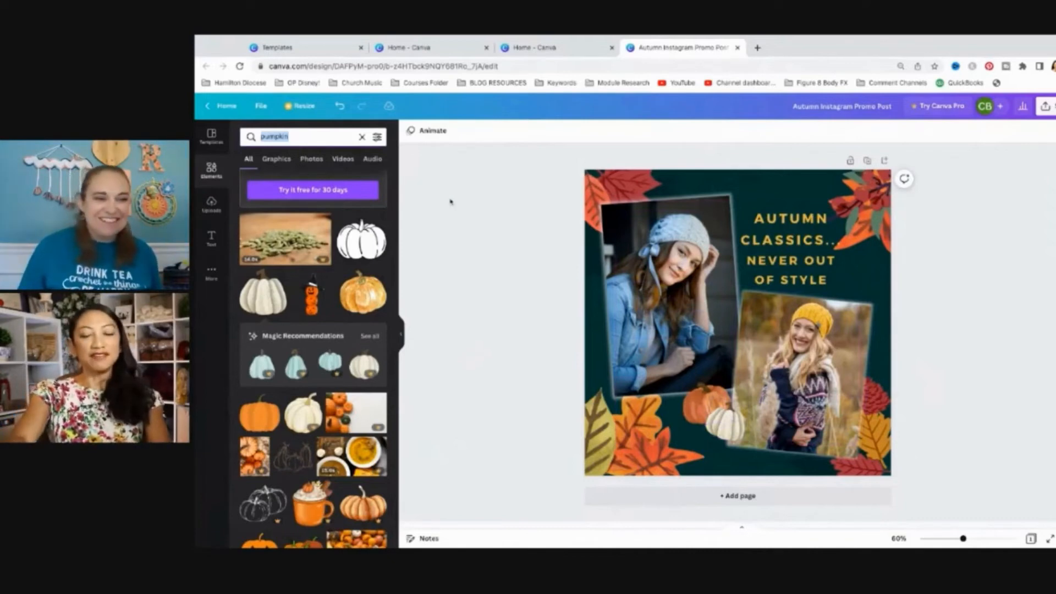
pyautogui.write('vine')
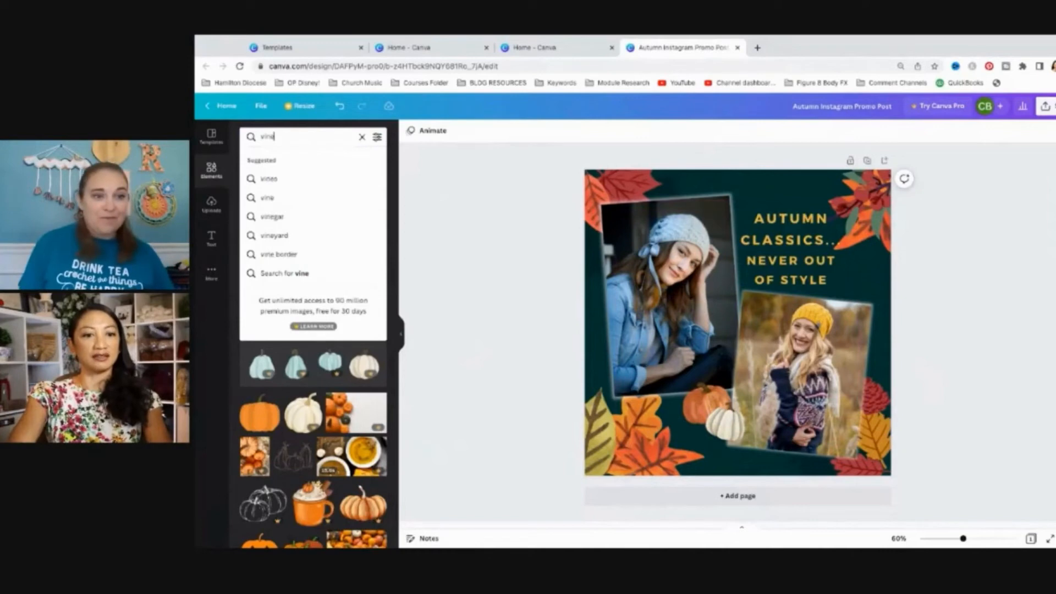
pyautogui.write('s')
pyautogui.press('Return')
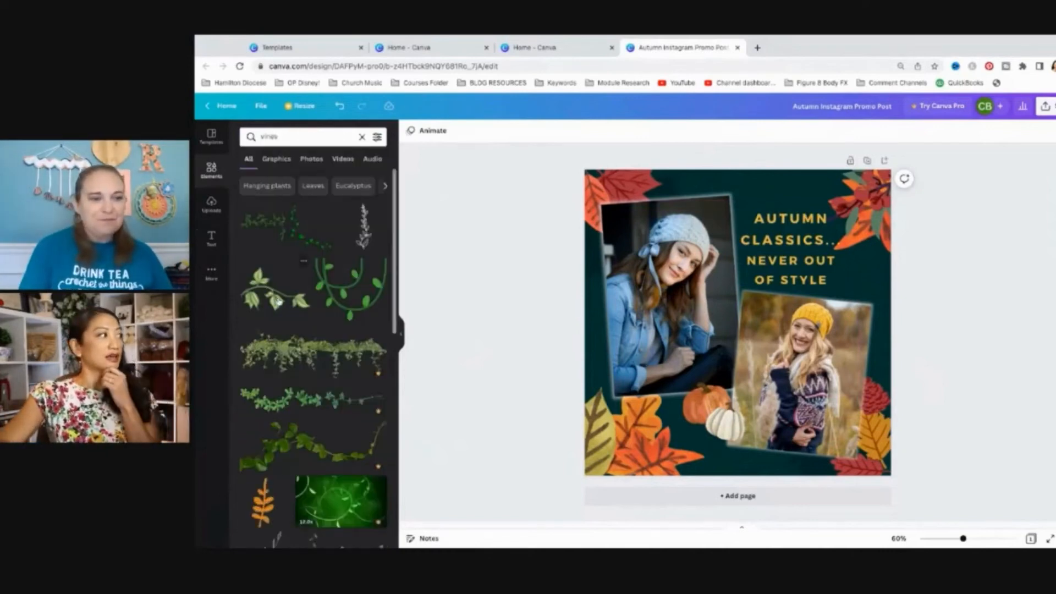
# Step: Try the pale-edged leafy sprig and the watermarked dark green vine on the design, deleting each one
pyautogui.click(277, 302)
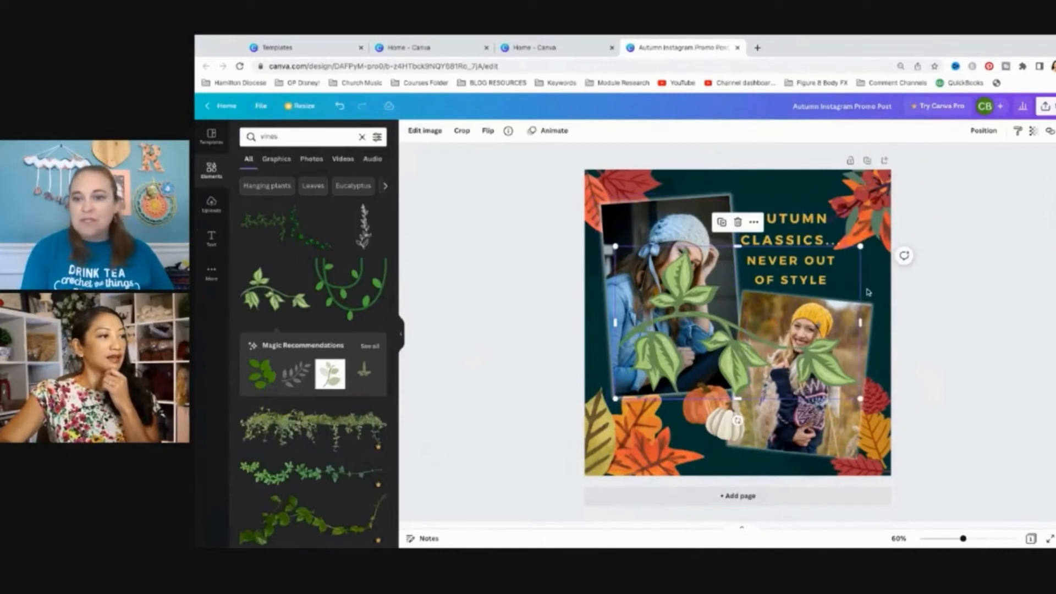
pyautogui.press('Delete')
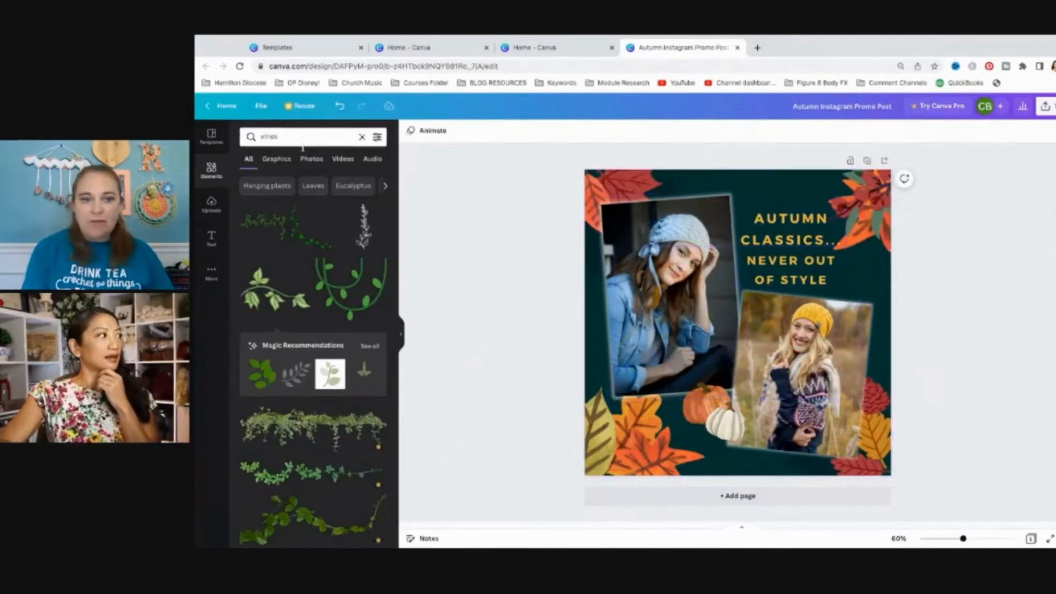
pyautogui.scroll(-3, 330, 348)
pyautogui.scroll(-2, 335, 379)
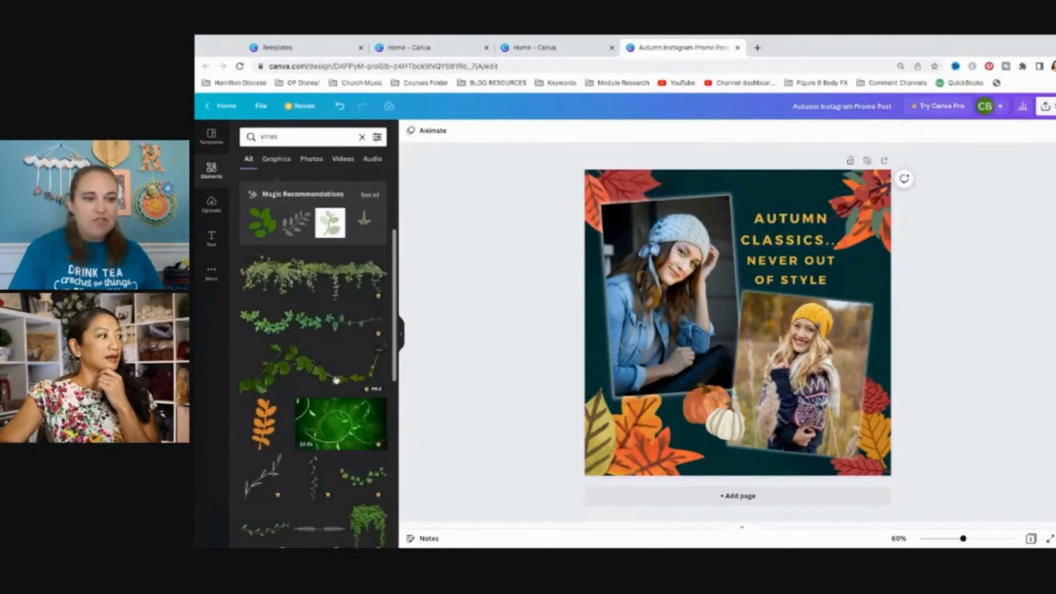
pyautogui.click(334, 379)
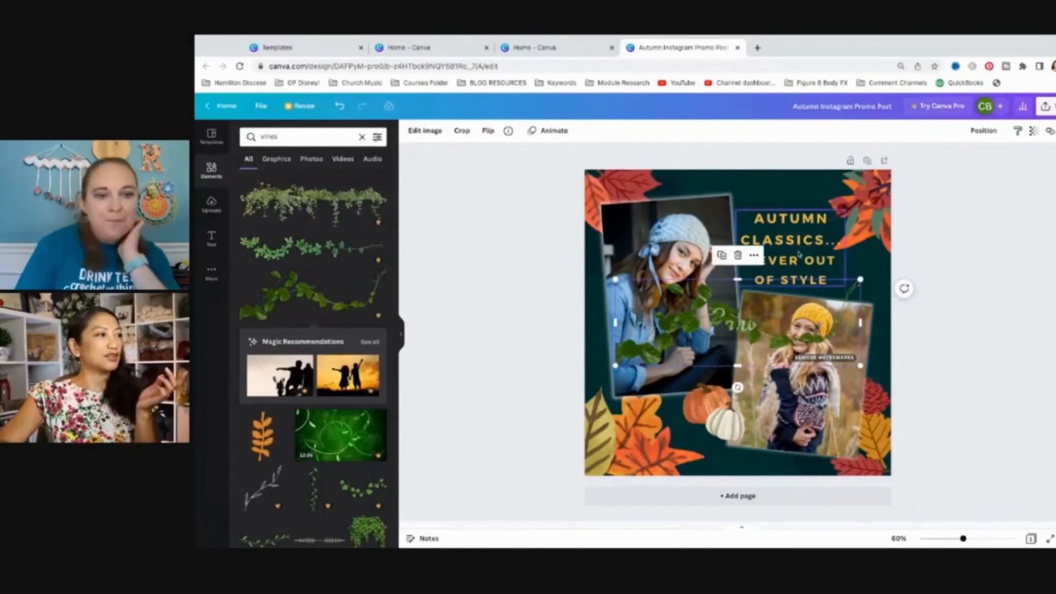
pyautogui.click(738, 255)
# Step: Browse the "vines" search results for a leafy vine that suits the autumn design and its pumpkins
pyautogui.scroll(-3, 315, 358)
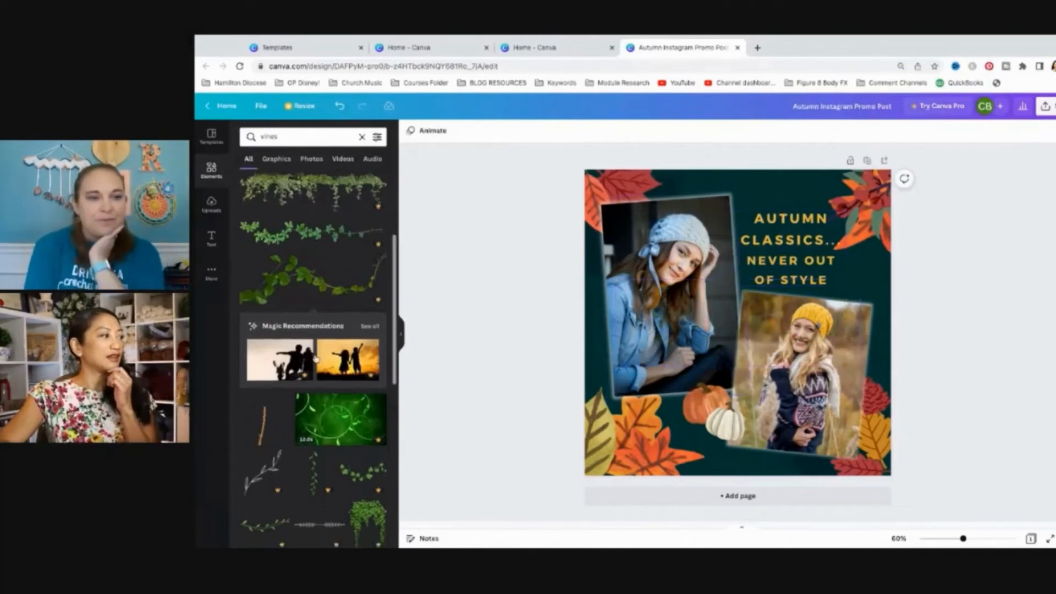
pyautogui.scroll(-5, 315, 358)
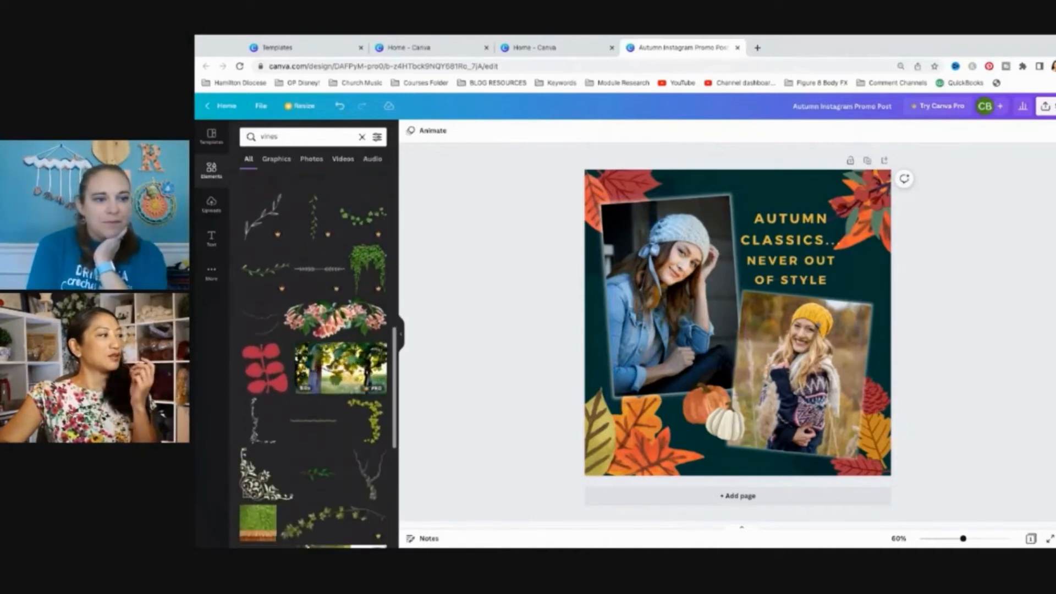
pyautogui.scroll(-1, 315, 359)
pyautogui.scroll(-1, 367, 348)
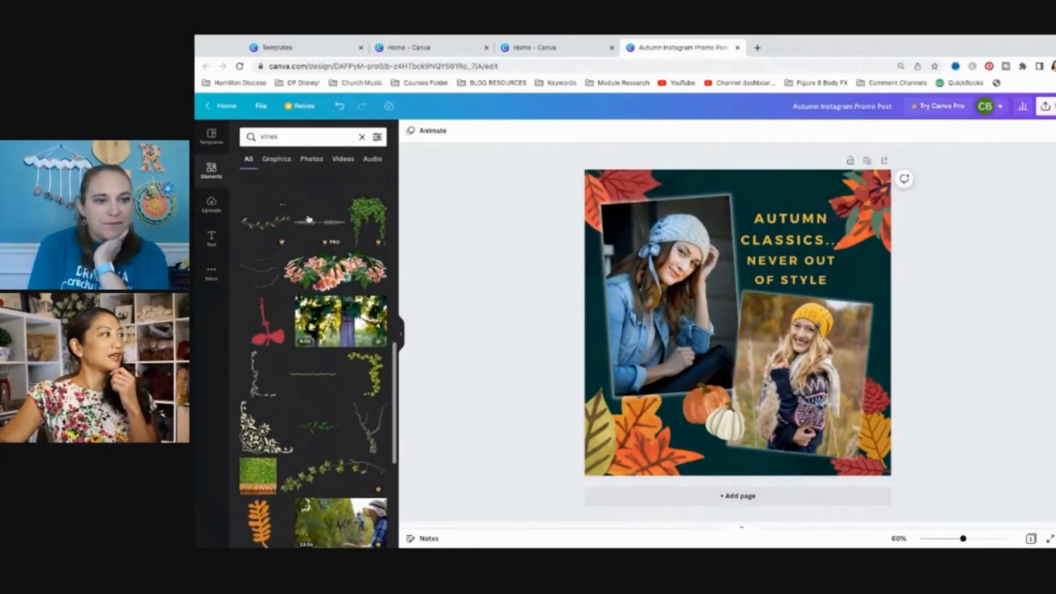
pyautogui.scroll(-1, 367, 348)
pyautogui.scroll(-5, 348, 269)
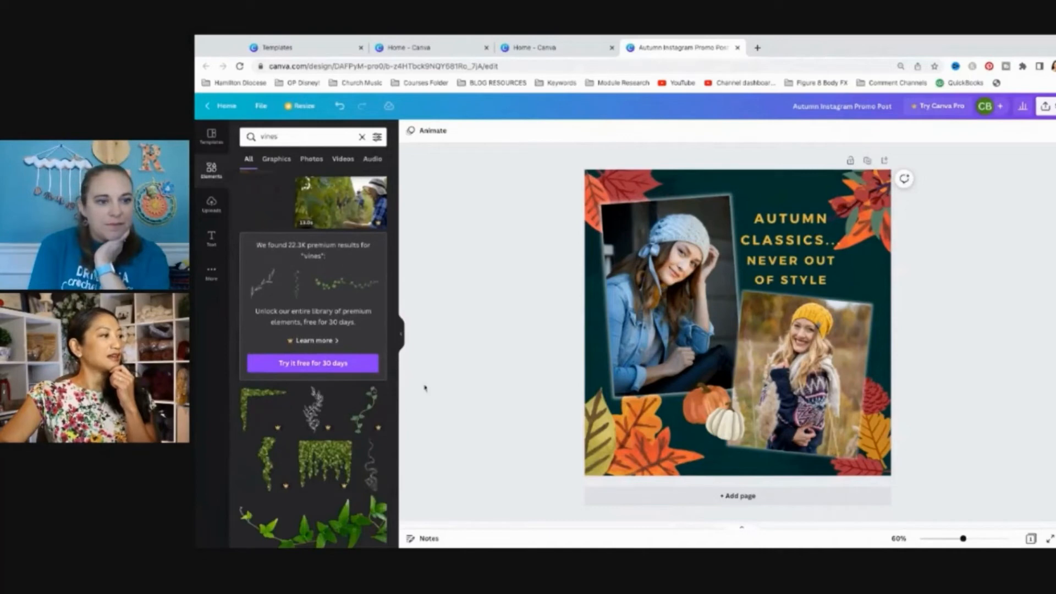
pyautogui.scroll(-3, 336, 351)
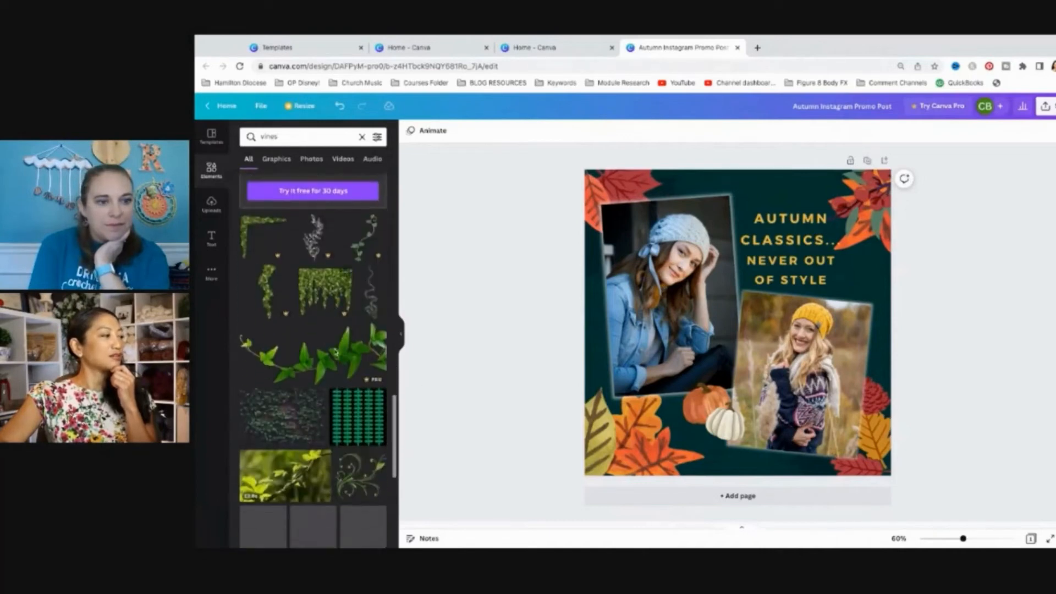
pyautogui.scroll(-2, 342, 347)
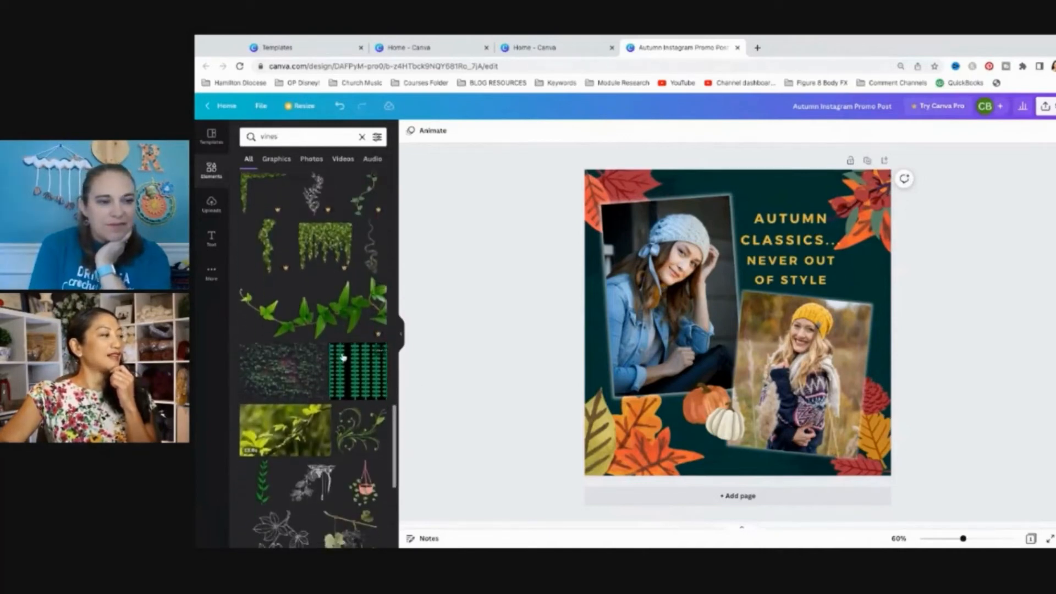
pyautogui.scroll(-4, 342, 357)
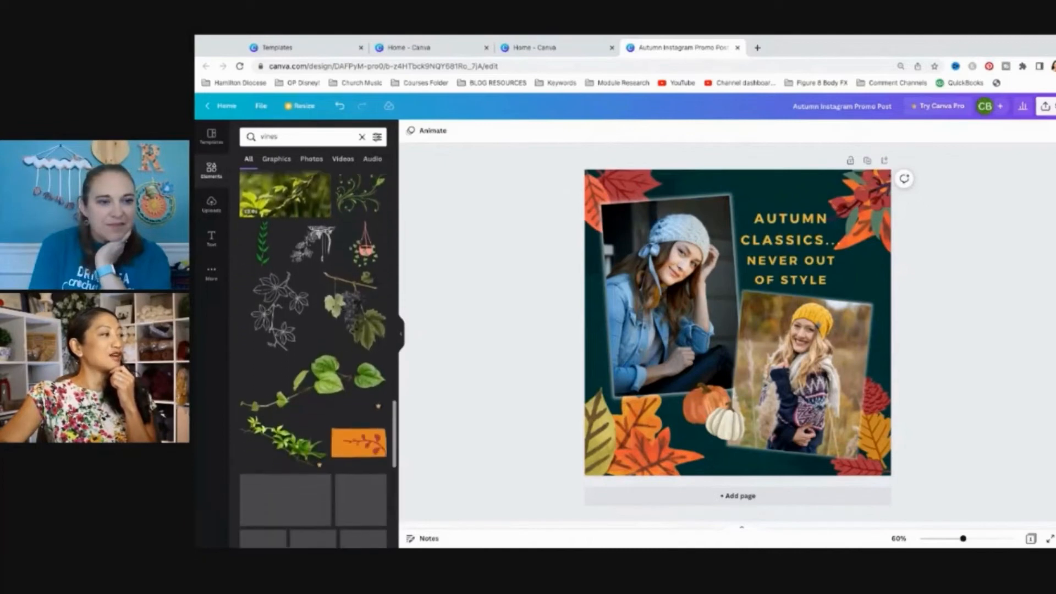
pyautogui.scroll(-5, 308, 395)
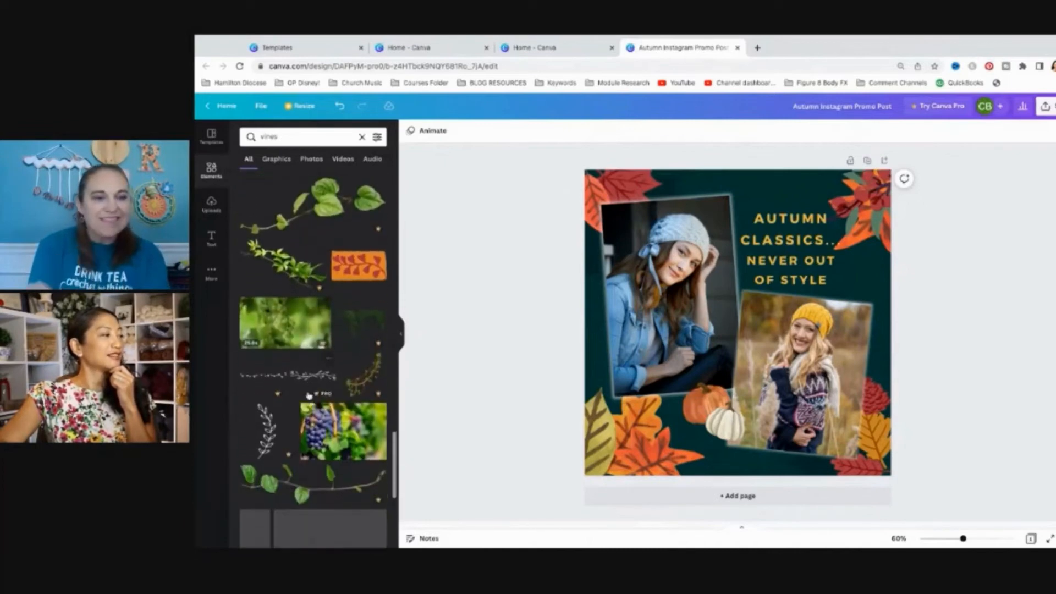
pyautogui.scroll(-3, 351, 335)
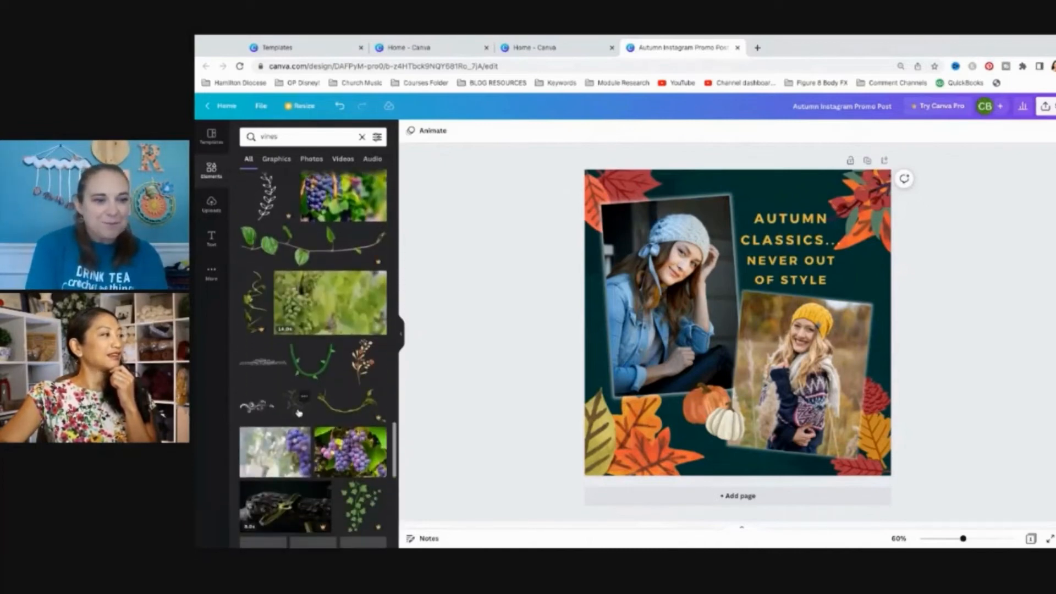
pyautogui.scroll(-5, 350, 336)
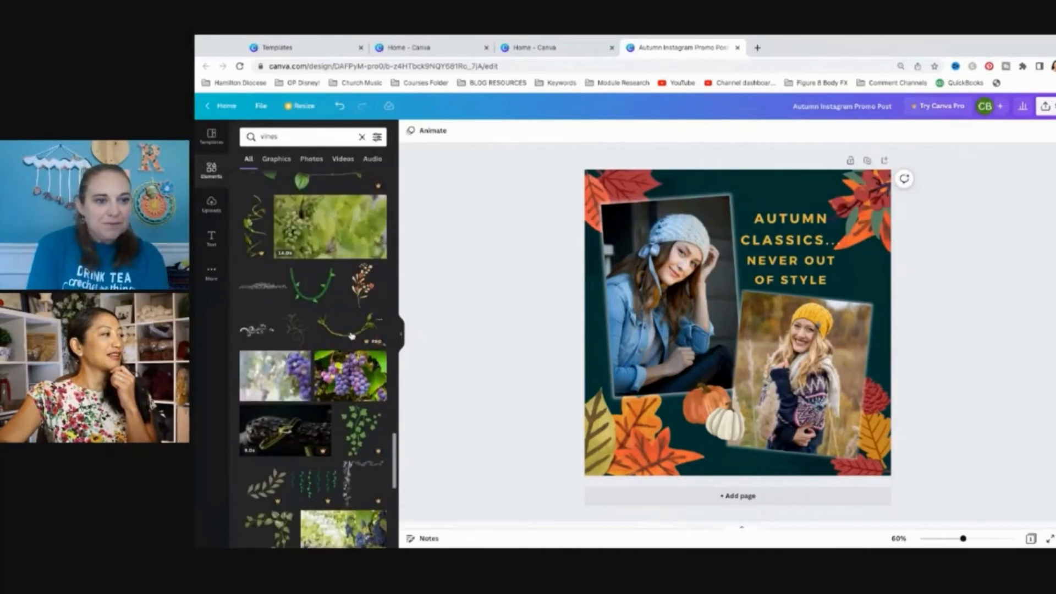
pyautogui.scroll(-3, 351, 358)
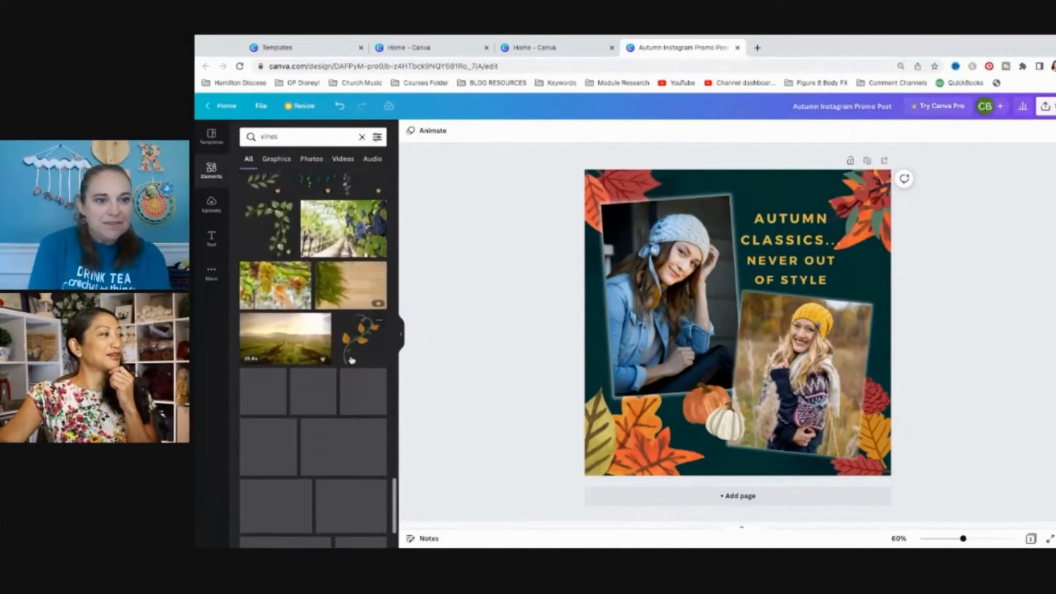
pyautogui.scroll(-2, 350, 383)
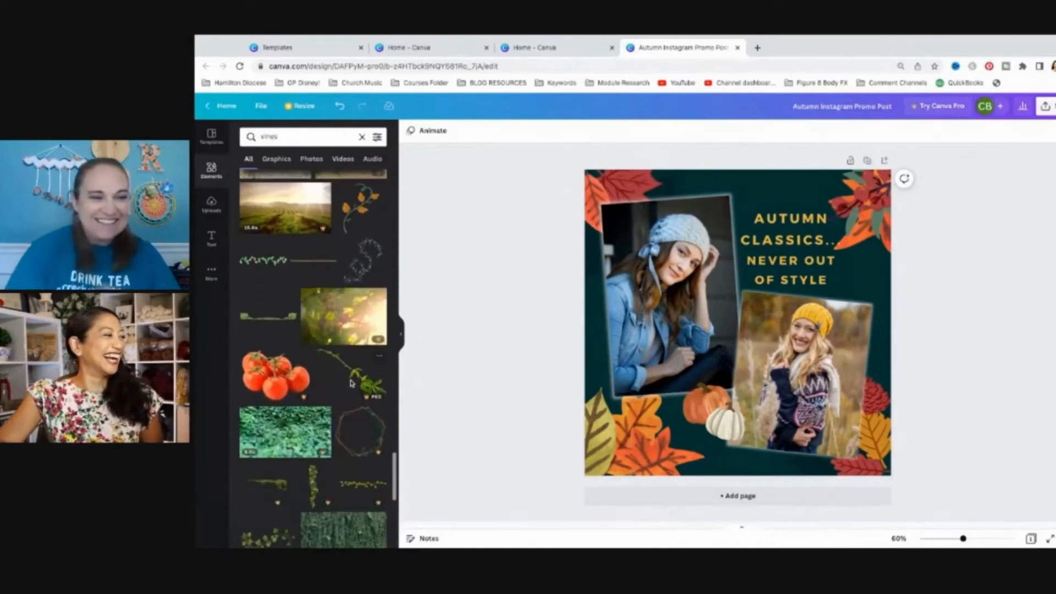
pyautogui.scroll(20, 350, 368)
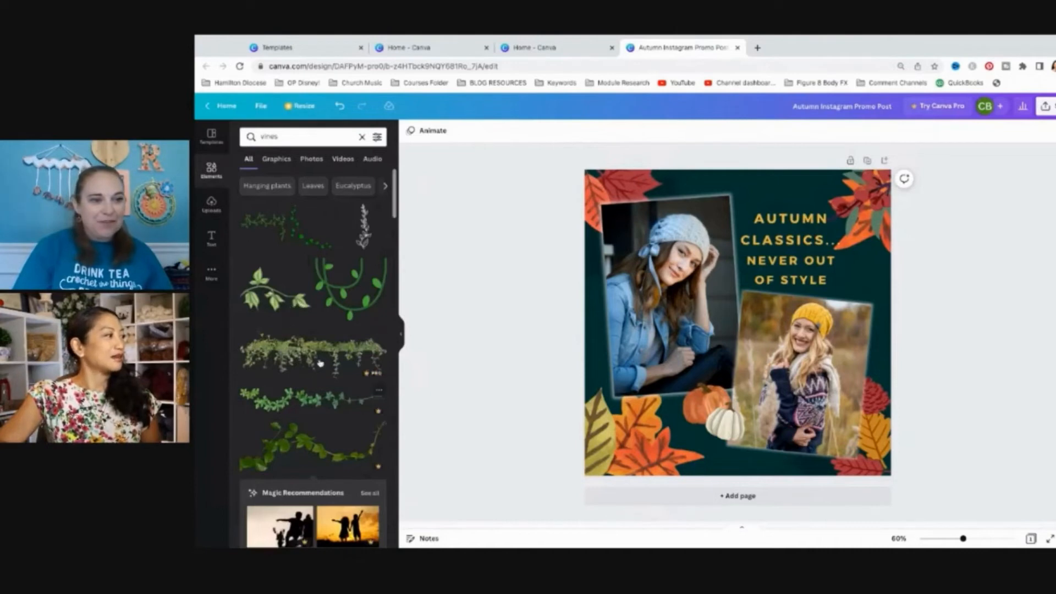
# Step: Add the pale-edged leafy vine to the design, tilt it clockwise and shrink it to a small sprig, undoing its last move
pyautogui.click(284, 299)
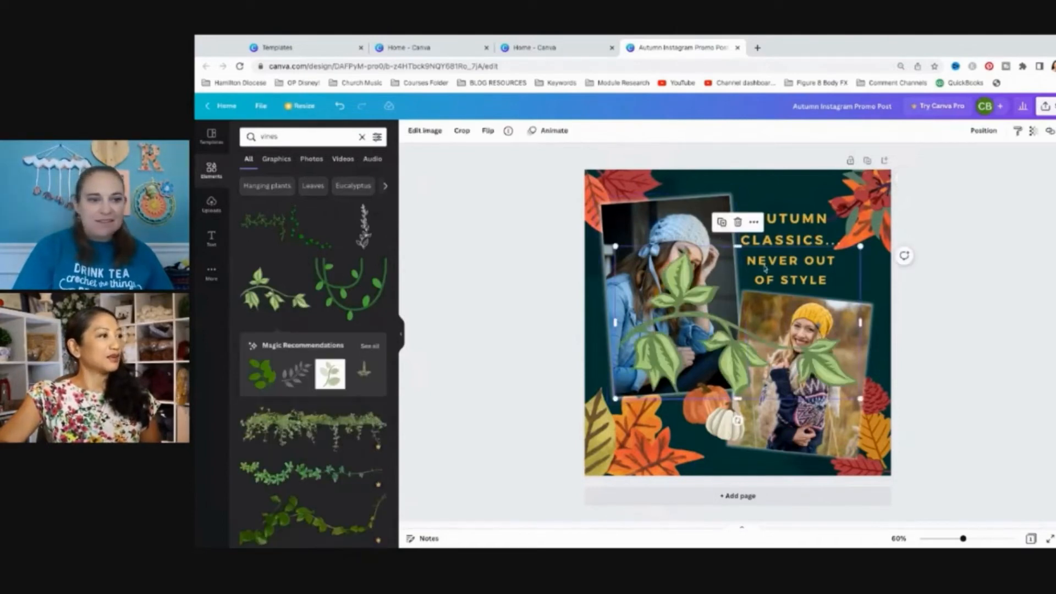
pyautogui.moveTo(736, 421); pyautogui.dragTo(694, 411)
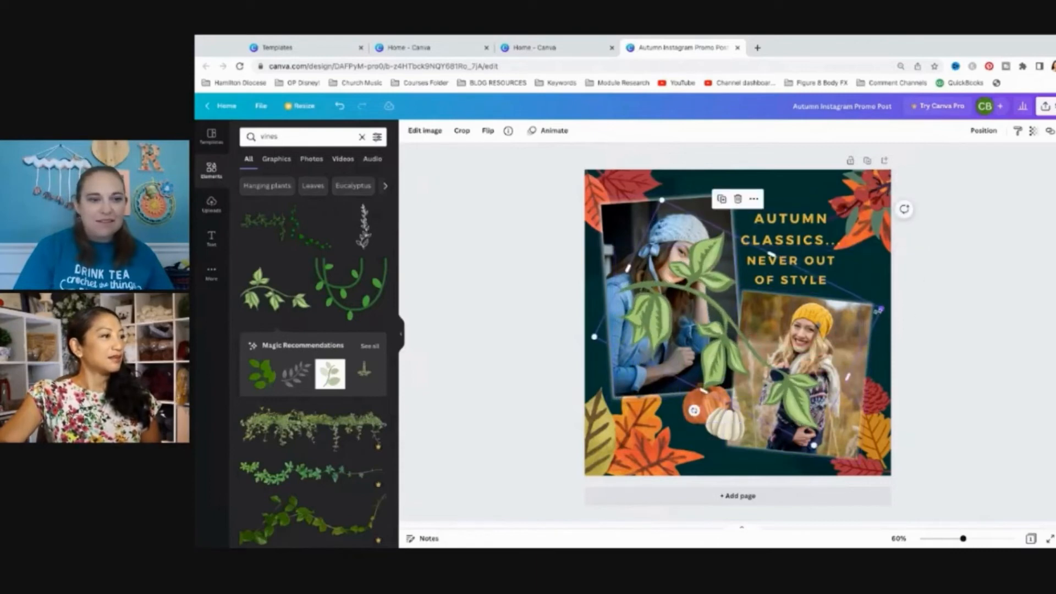
pyautogui.moveTo(880, 310); pyautogui.dragTo(783, 368)
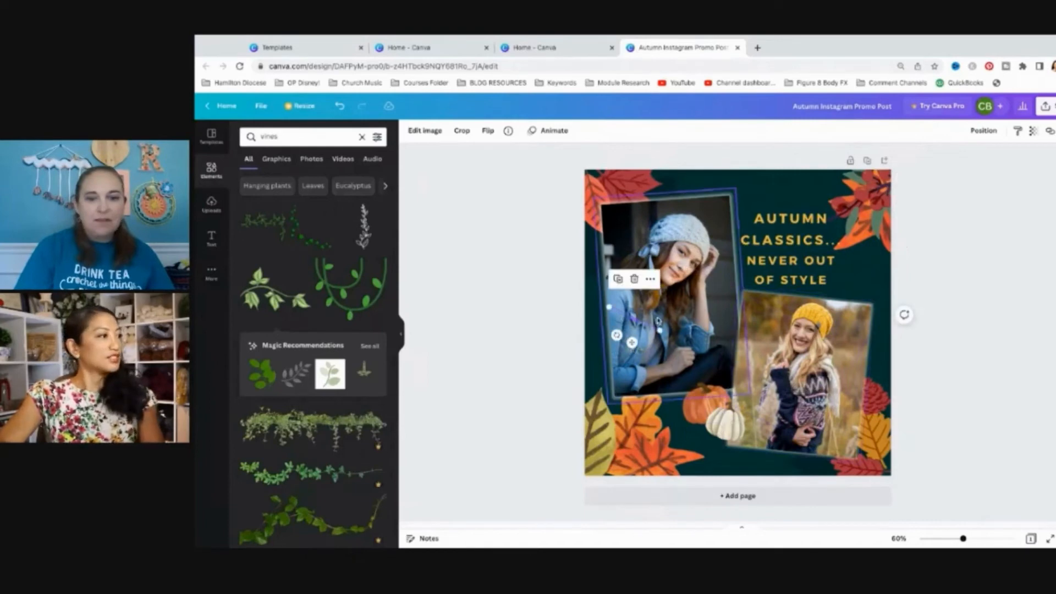
pyautogui.click(982, 132)
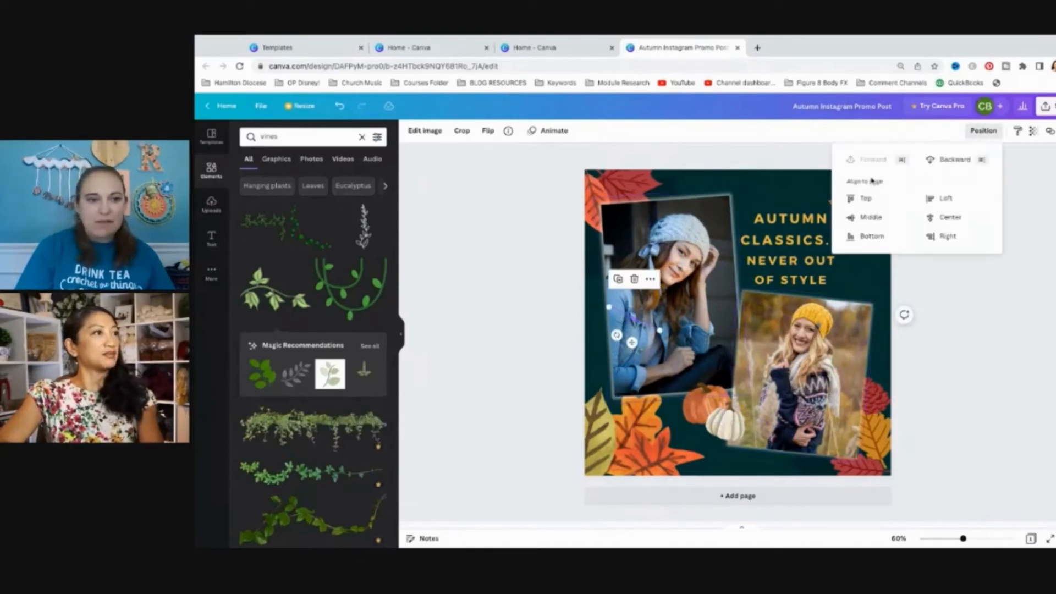
pyautogui.click(1008, 322)
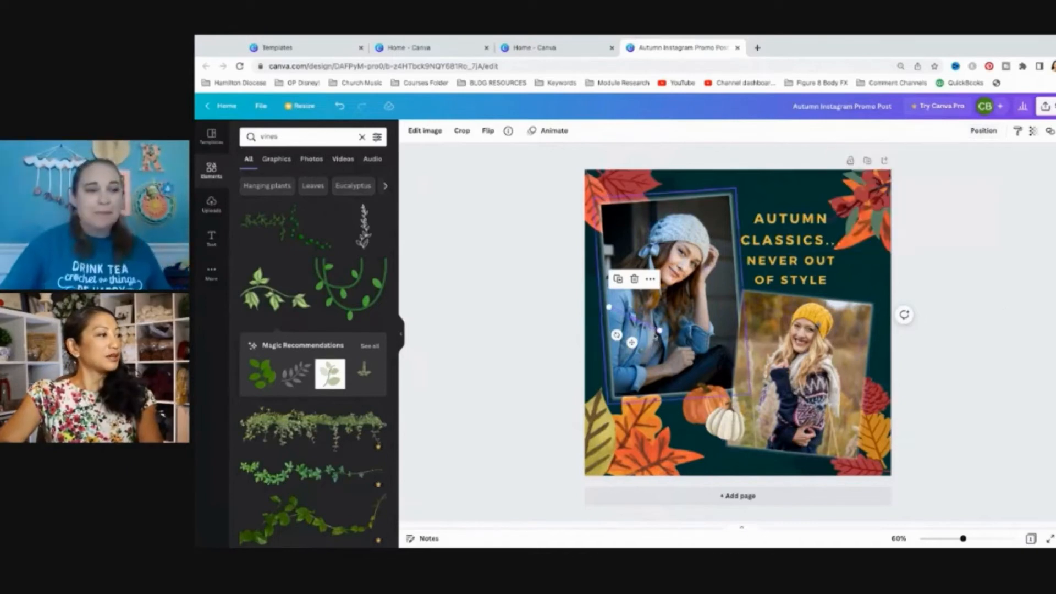
pyautogui.press('super+z')
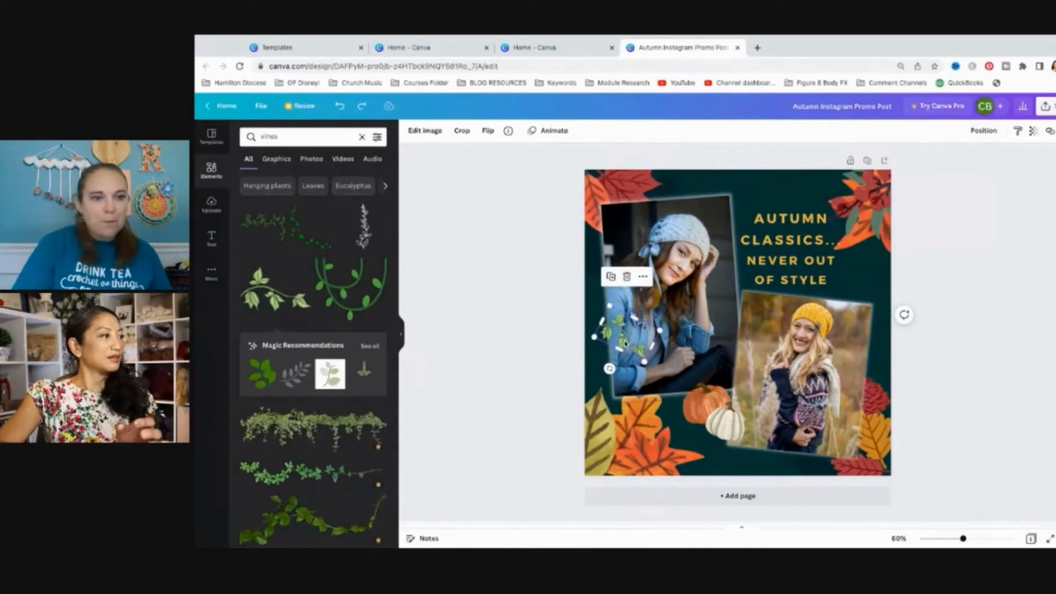
# Step: Place the leafy sprig beside the white pumpkin, angled over the lower corner of the yellow-hat photo
pyautogui.moveTo(625, 342); pyautogui.dragTo(763, 422)
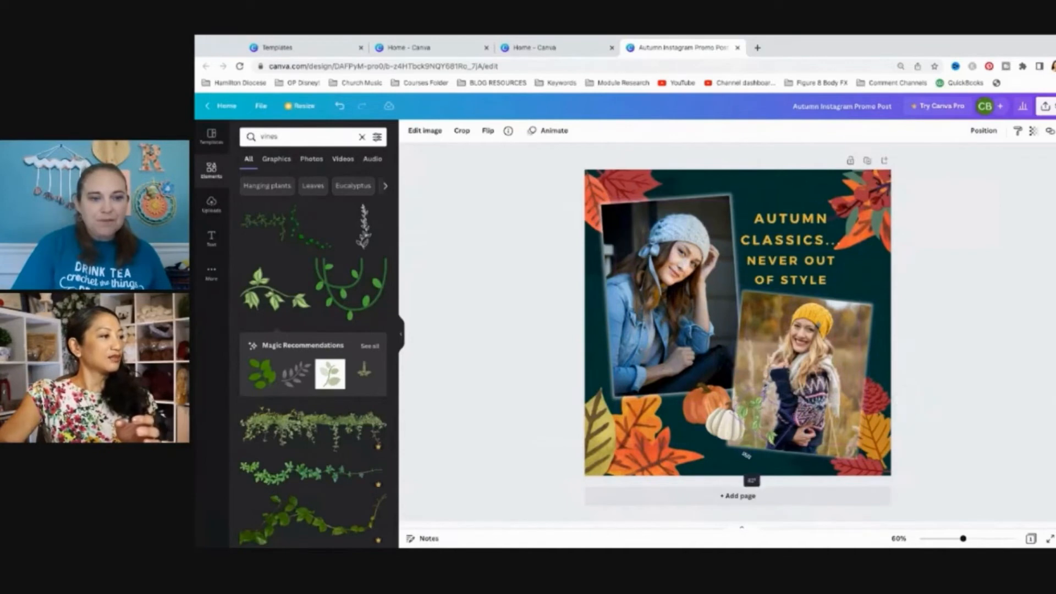
pyautogui.click(764, 428)
pyautogui.moveTo(764, 427)
pyautogui.mouseDown()
pyautogui.moveTo(748, 420)
pyautogui.moveTo(768, 441)
pyautogui.mouseUp()
pyautogui.click(815, 516)
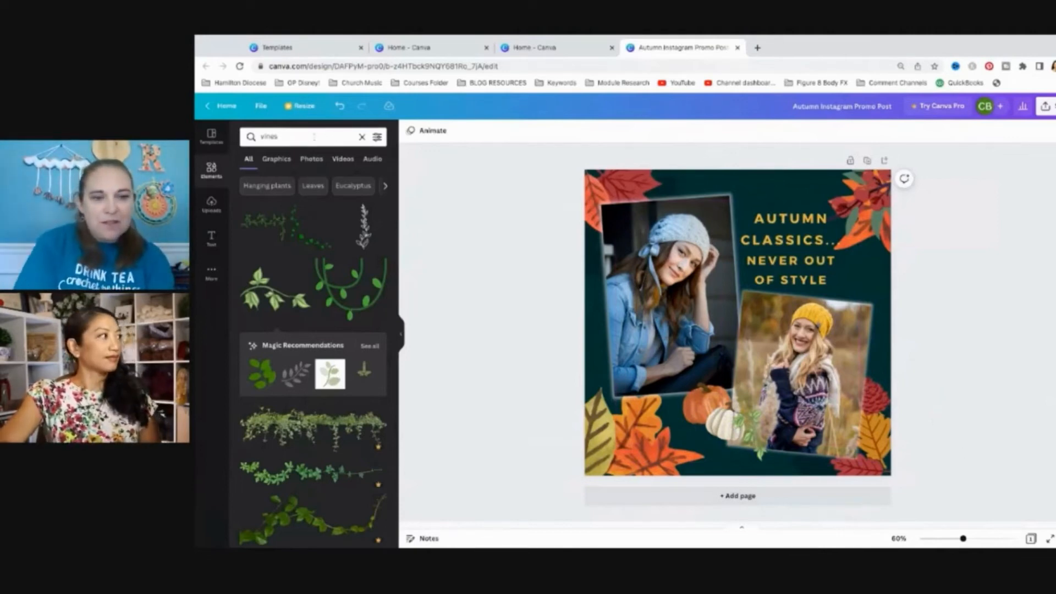
# Step: Replace the elements search text with "pump"
pyautogui.click(347, 142)
pyautogui.write('pump')
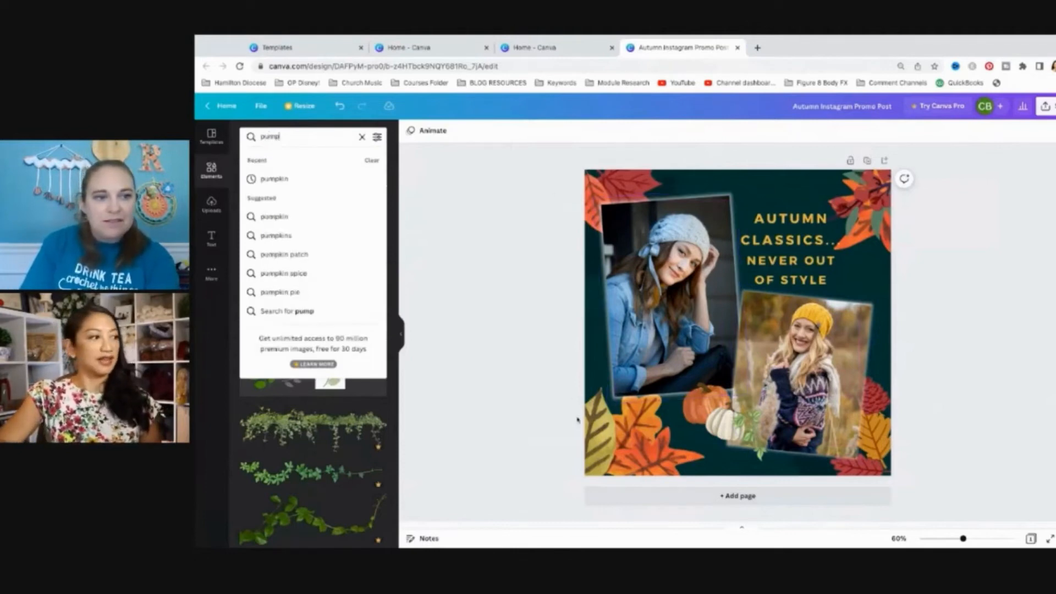
# Step: Group the leafy sprig, the white pumpkin and the orange pumpkin into one object
pyautogui.click(753, 431)
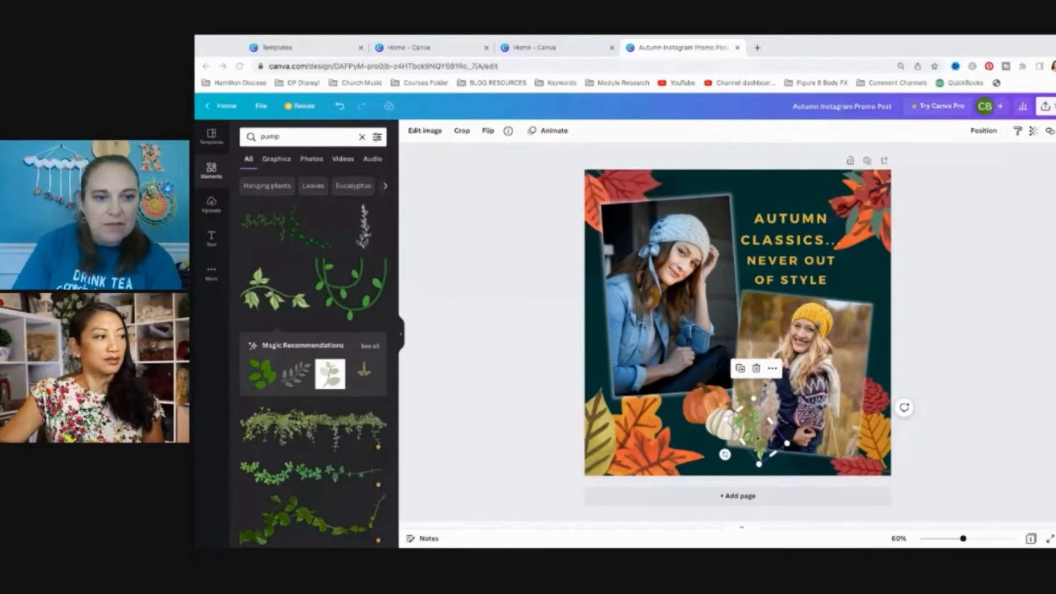
pyautogui.keyDown('shift'); pyautogui.click(721, 431); pyautogui.keyUp('shift')
pyautogui.keyDown('shift'); pyautogui.click(720, 434); pyautogui.keyUp('shift')
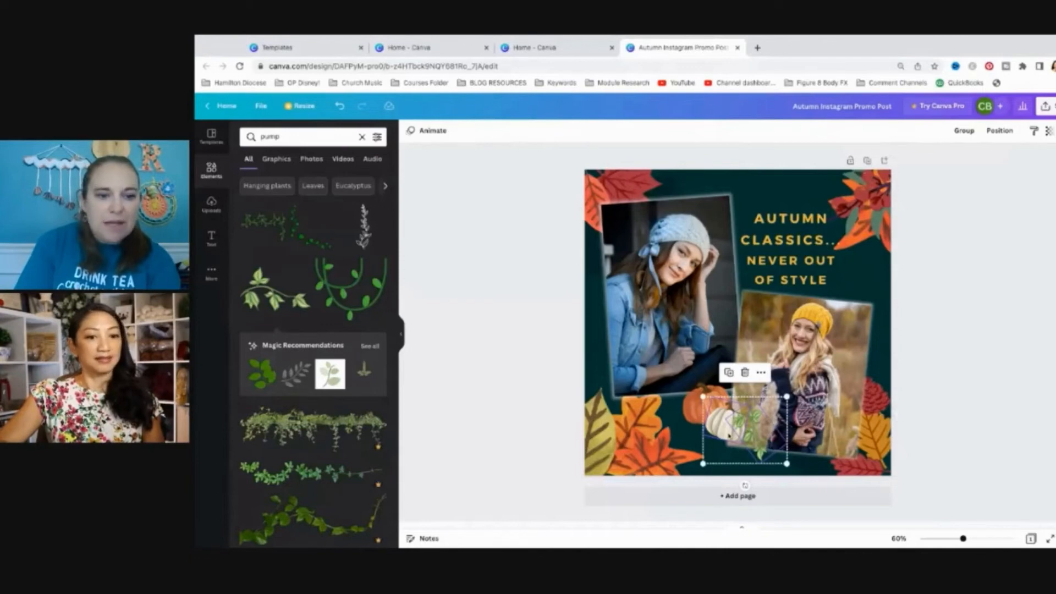
pyautogui.keyDown('shift'); pyautogui.click(803, 424); pyautogui.keyUp('shift')
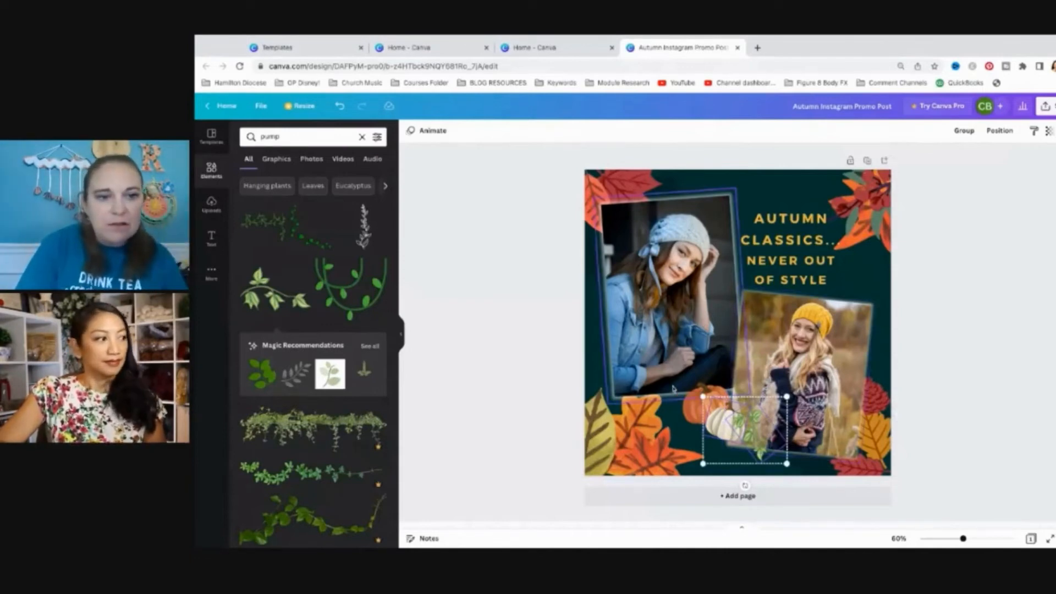
pyautogui.keyDown('shift'); pyautogui.click(694, 413); pyautogui.keyUp('shift')
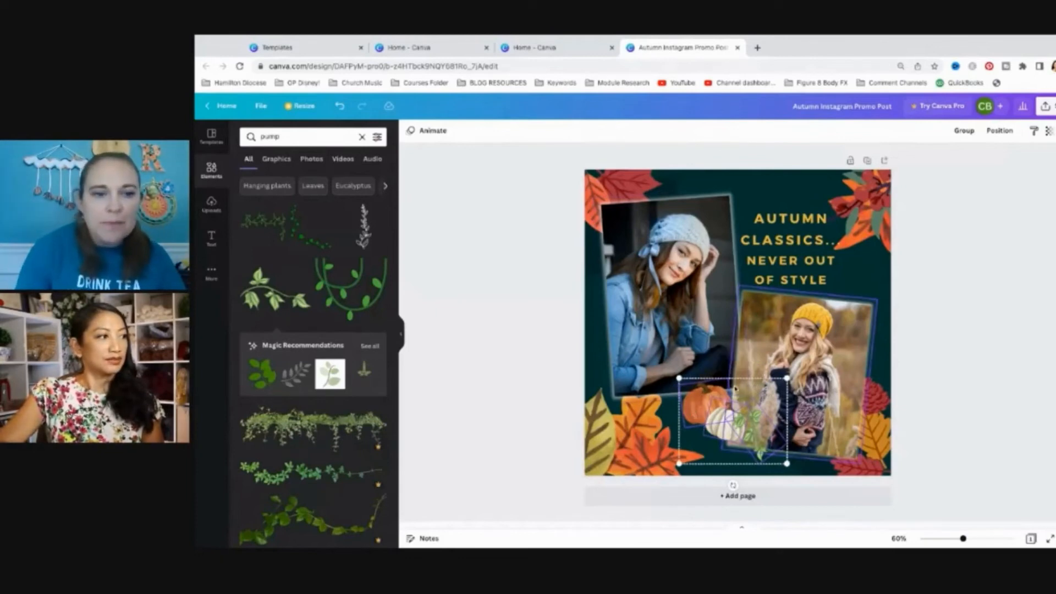
pyautogui.click(963, 130)
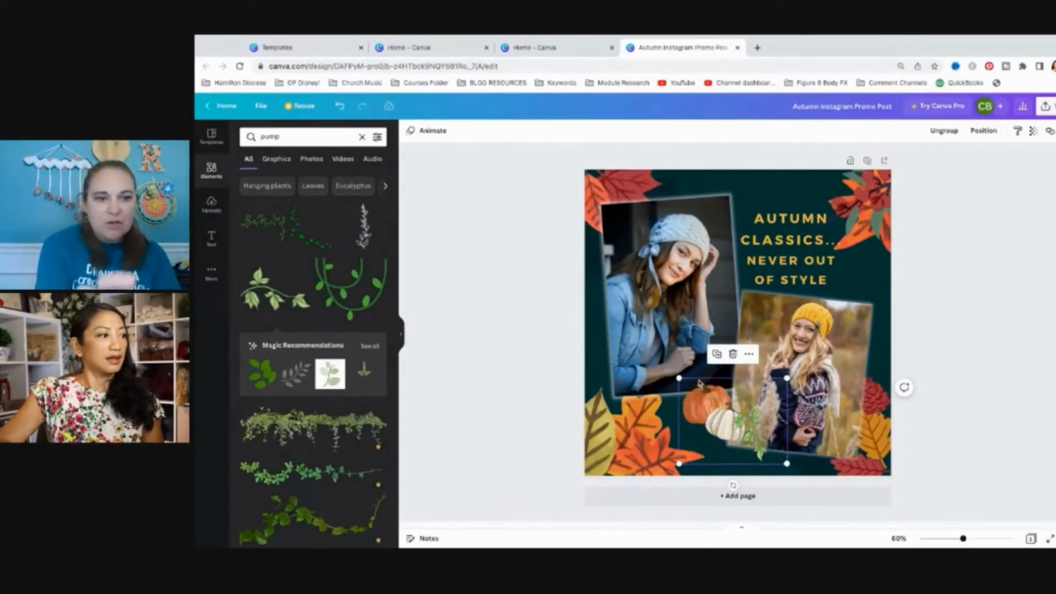
pyautogui.moveTo(711, 381)
pyautogui.mouseDown()
pyautogui.moveTo(697, 386)
pyautogui.moveTo(699, 376)
pyautogui.mouseUp()
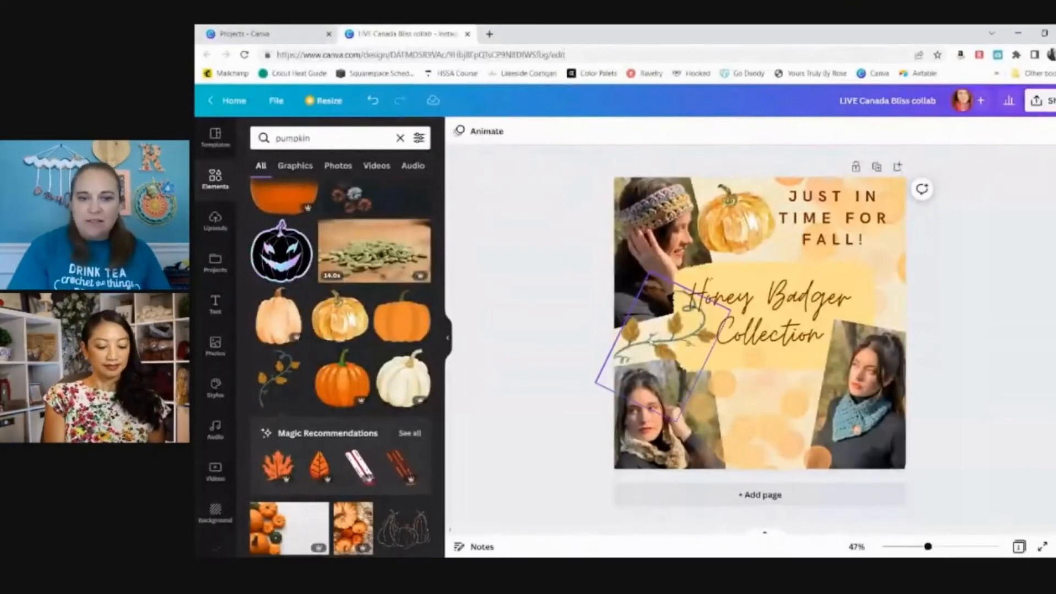
# Step: Try a slightly different position for the leafy vine beside the "Honey Badger Collection" title
pyautogui.click(660, 339)
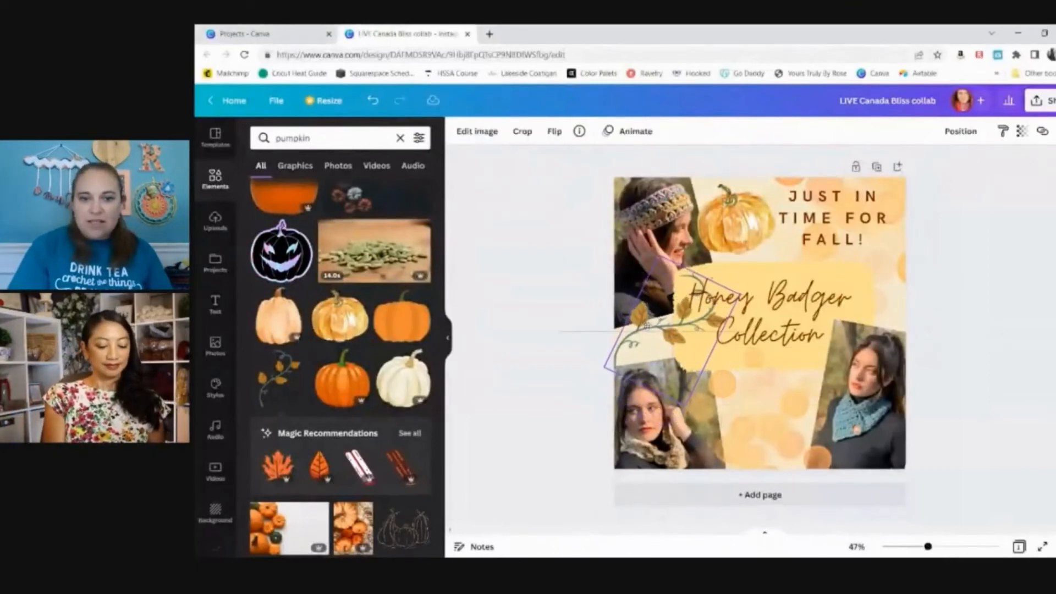
pyautogui.moveTo(632, 340)
pyautogui.mouseDown()
pyautogui.moveTo(627, 328)
pyautogui.moveTo(624, 341)
pyautogui.moveTo(635, 341)
pyautogui.mouseUp()
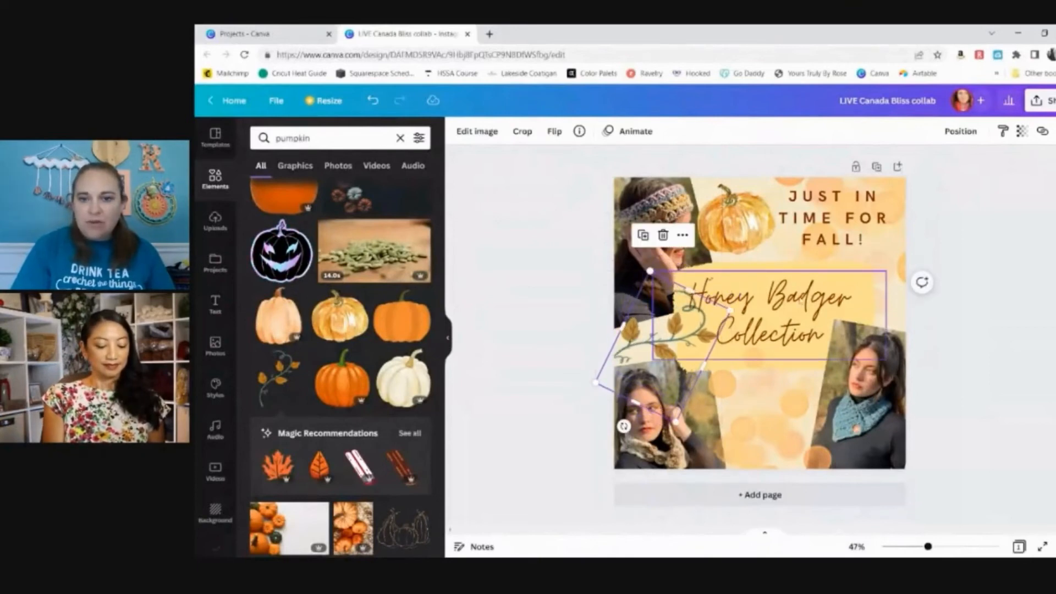
# Step: Try the brand fonts EFCO Brookshire and Breathing on the "Honey Badger Collection" title
pyautogui.click(778, 315)
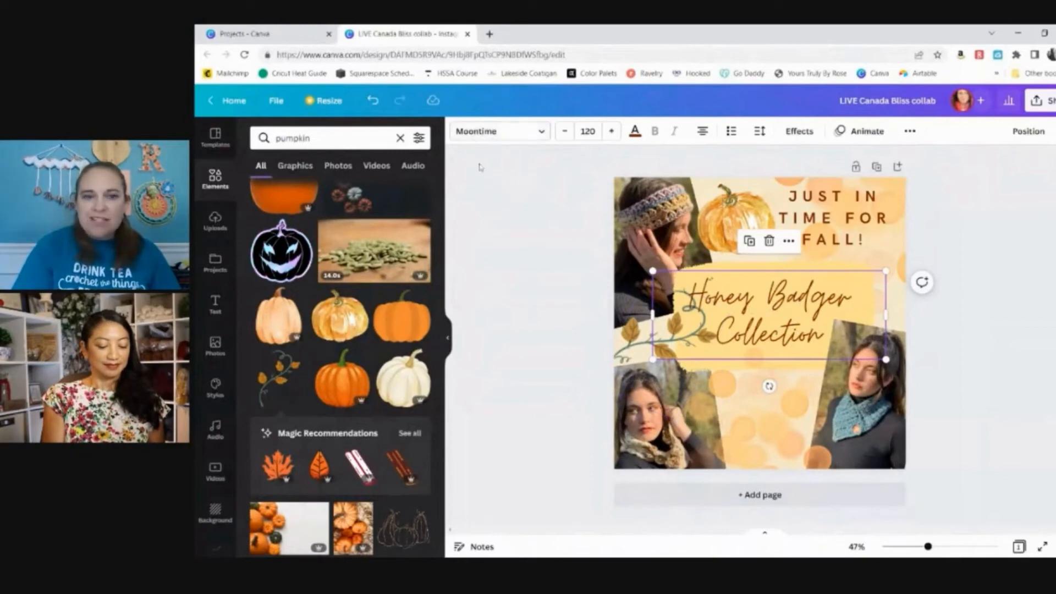
pyautogui.click(478, 135)
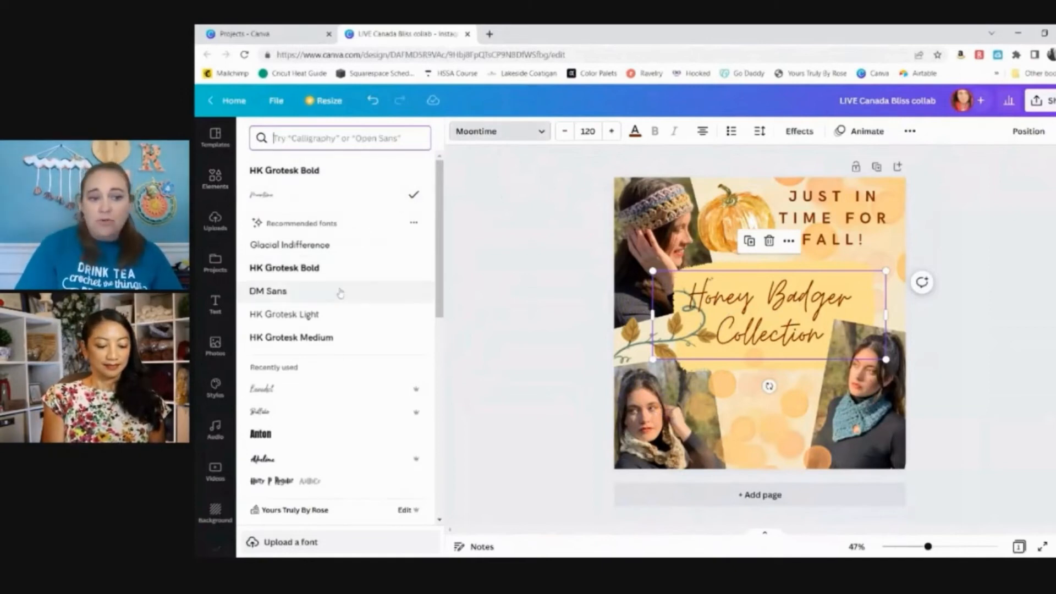
pyautogui.scroll(-3, 336, 286)
pyautogui.scroll(-3, 340, 293)
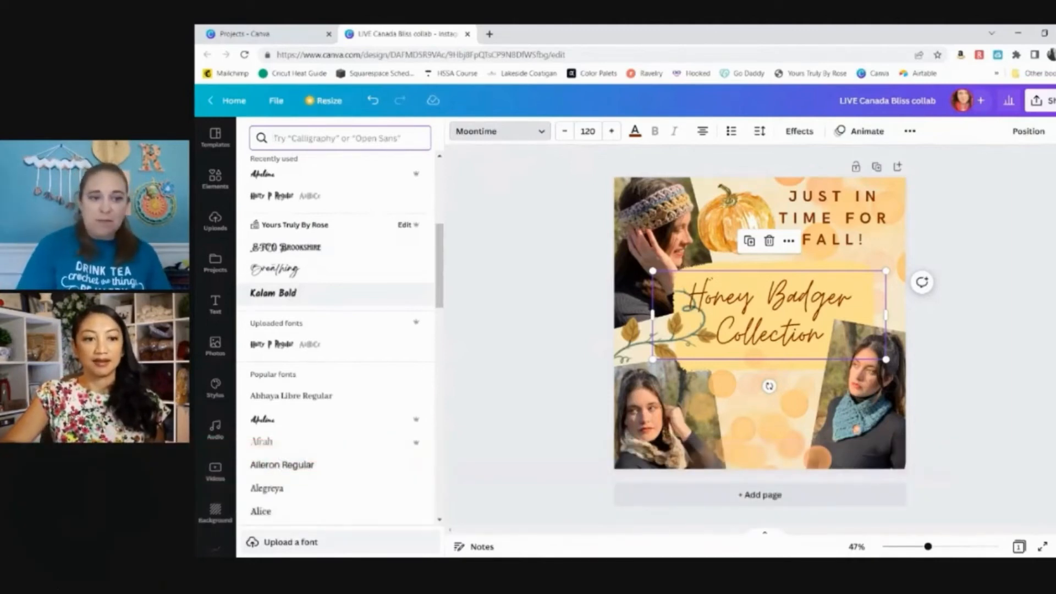
pyautogui.click(298, 250)
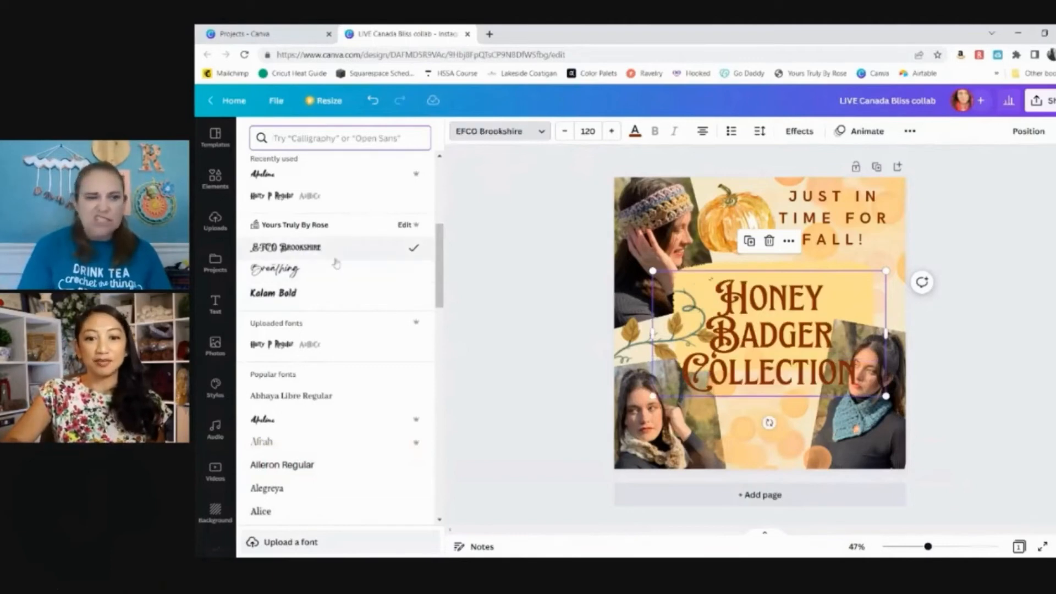
pyautogui.click(286, 275)
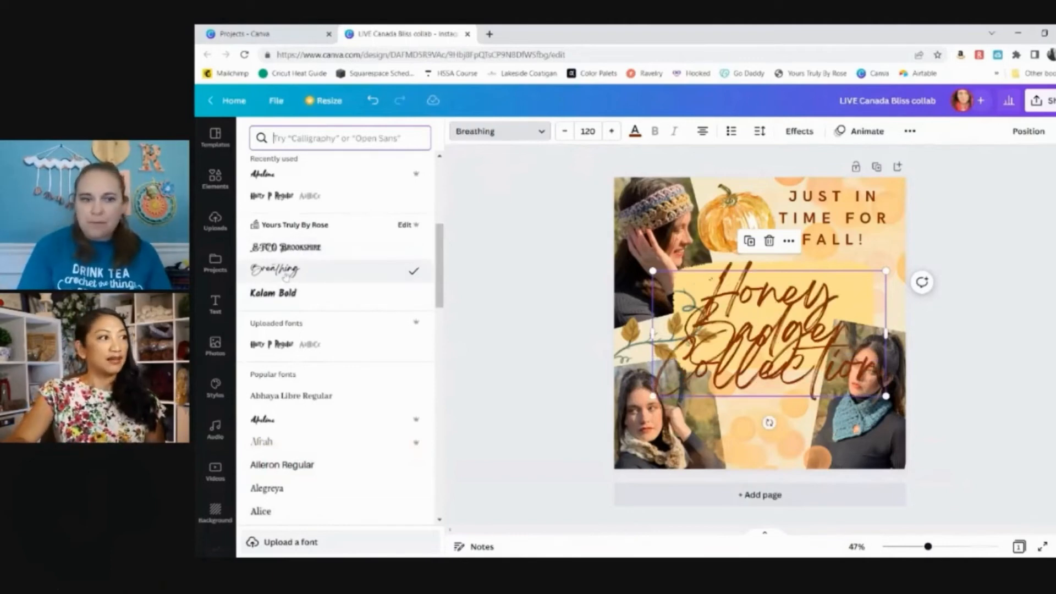
# Step: Try the brand font Kalam Bold on the "Honey Badger Collection" title
pyautogui.click(285, 296)
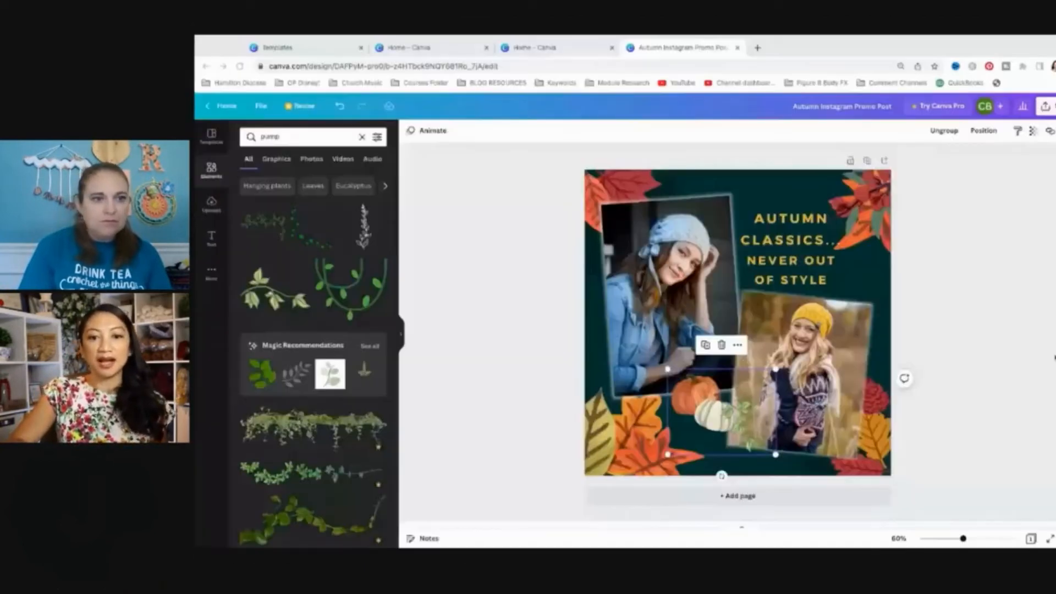
# Step: Browse the popular fonts available for the "Autumn classics... Never out of style" text
pyautogui.click(805, 233)
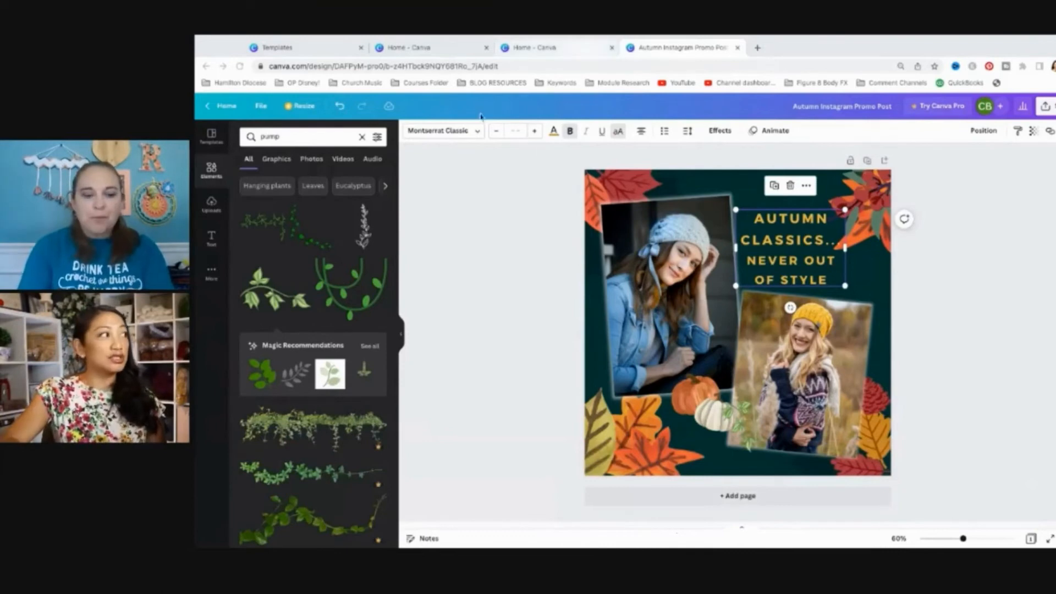
pyautogui.click(478, 132)
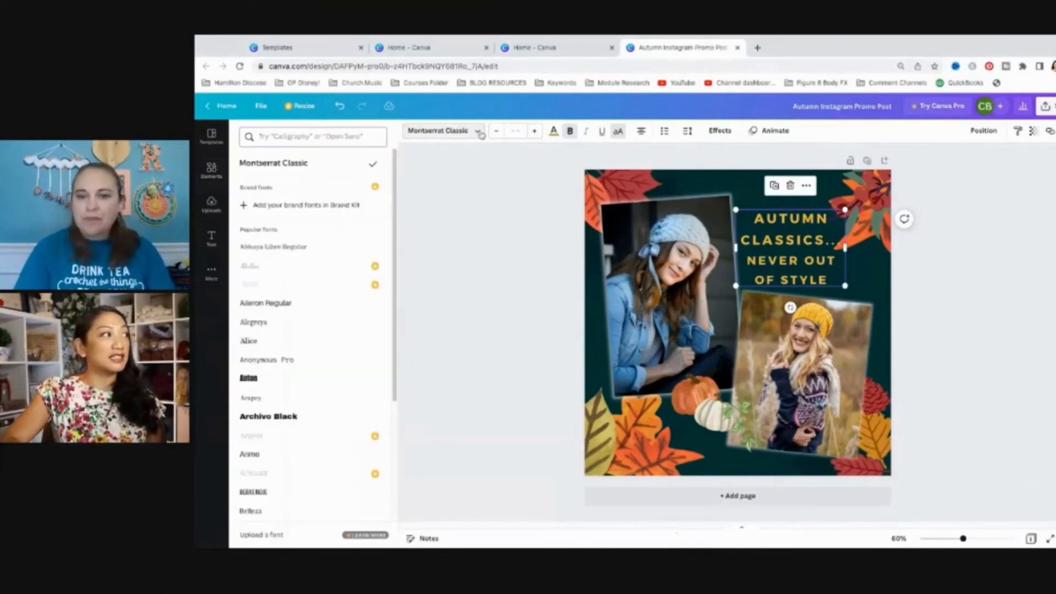
pyautogui.scroll(-1, 303, 270)
pyautogui.scroll(-4, 303, 271)
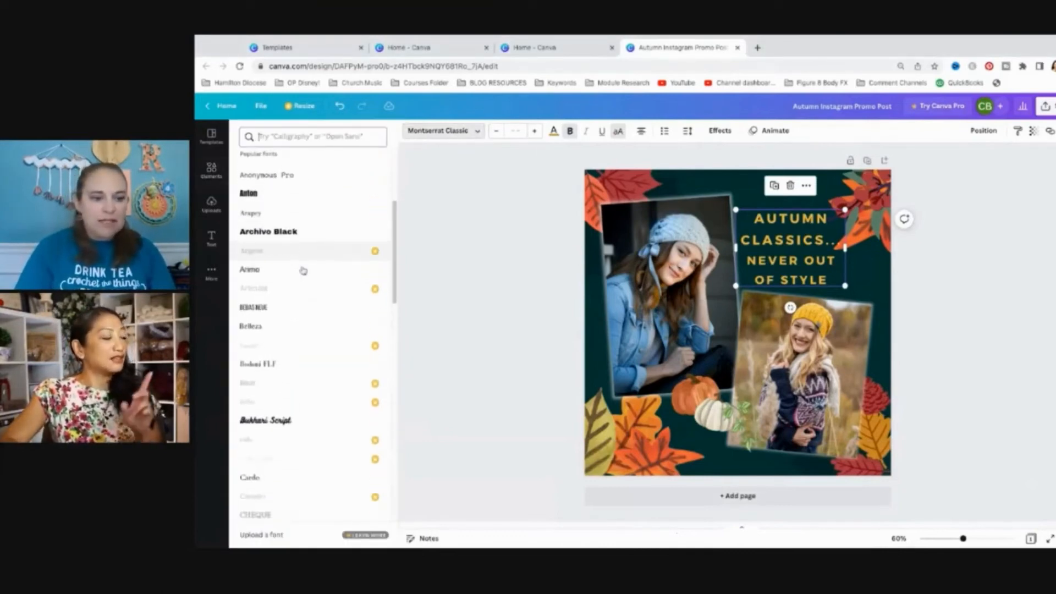
pyautogui.scroll(-6, 303, 269)
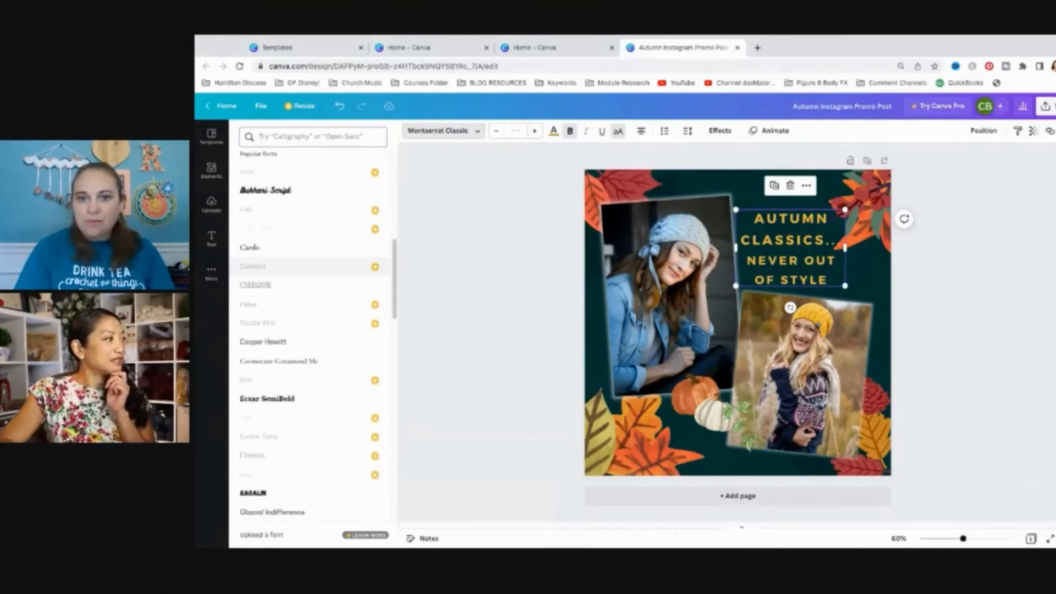
pyautogui.scroll(-4, 303, 266)
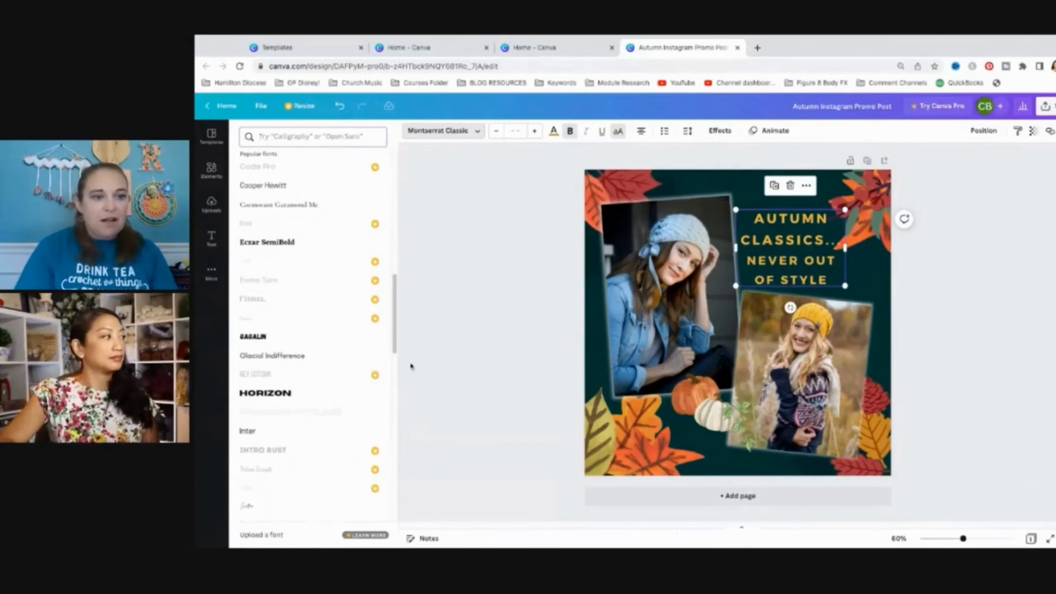
pyautogui.click(471, 368)
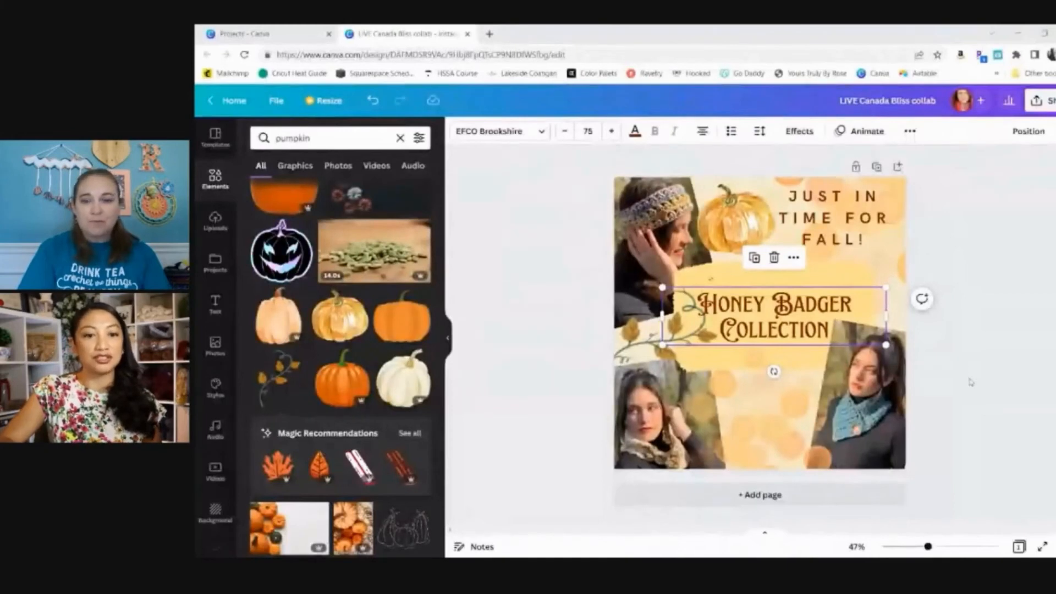
# Step: Move the "Just in time for fall!" text between the two lower photos and set its letter spacing to about 285 and line spacing to 1.13
pyautogui.click(970, 380)
pyautogui.click(792, 272)
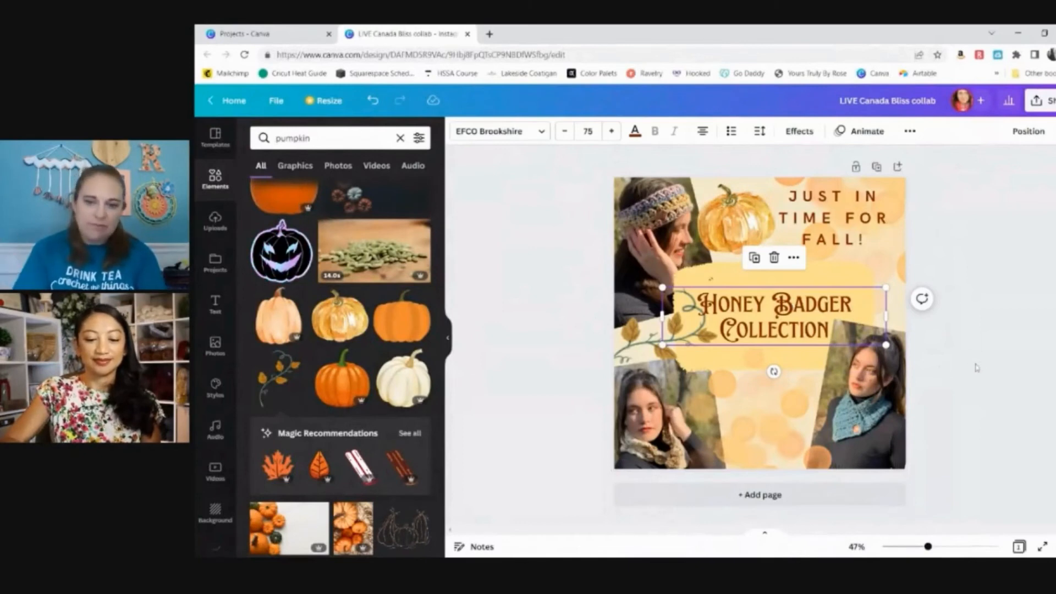
pyautogui.click(832, 231)
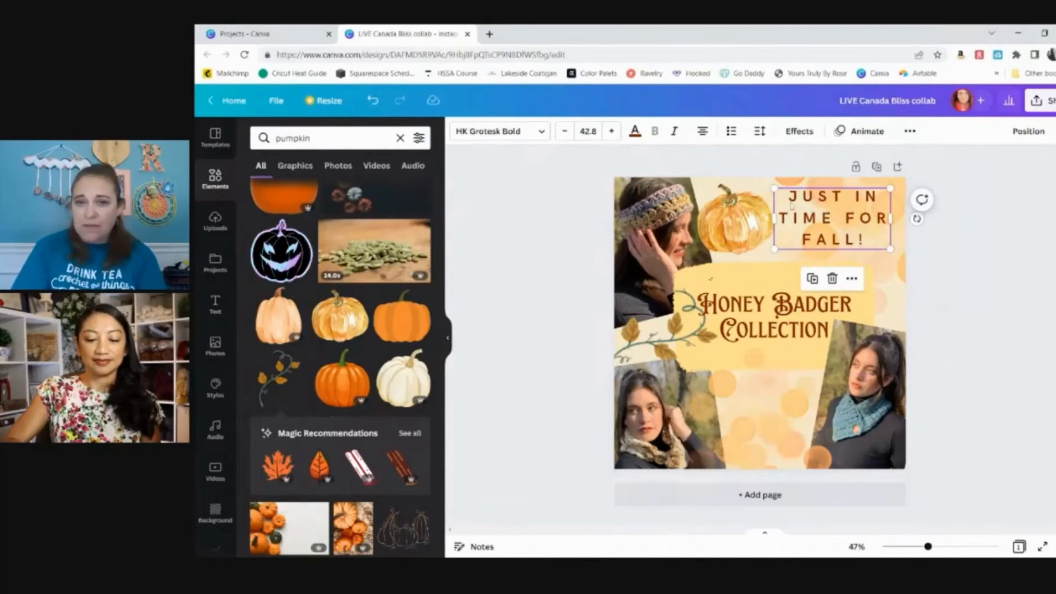
pyautogui.click(759, 131)
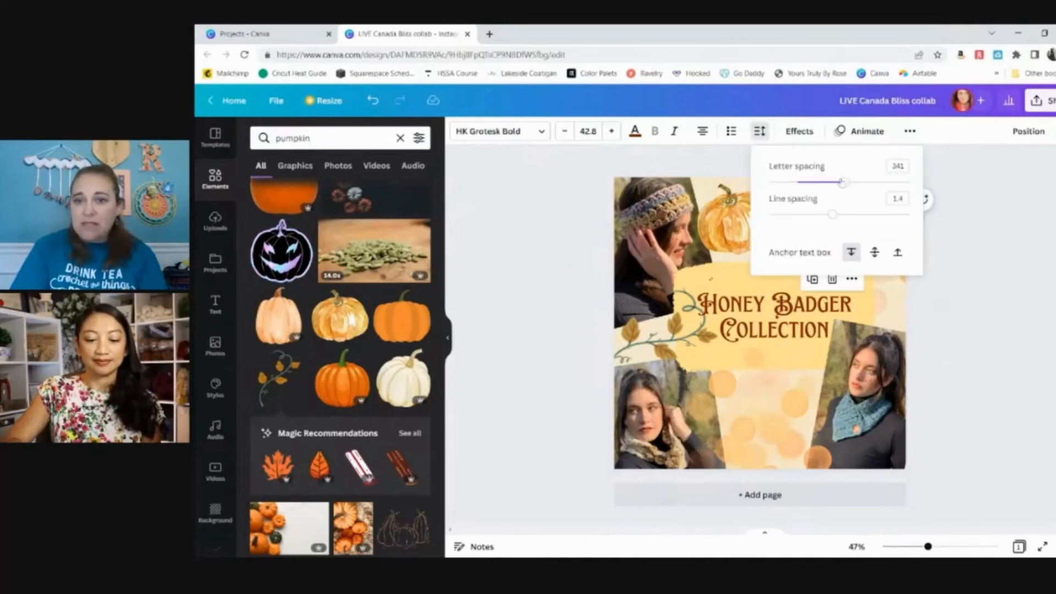
pyautogui.click(978, 347)
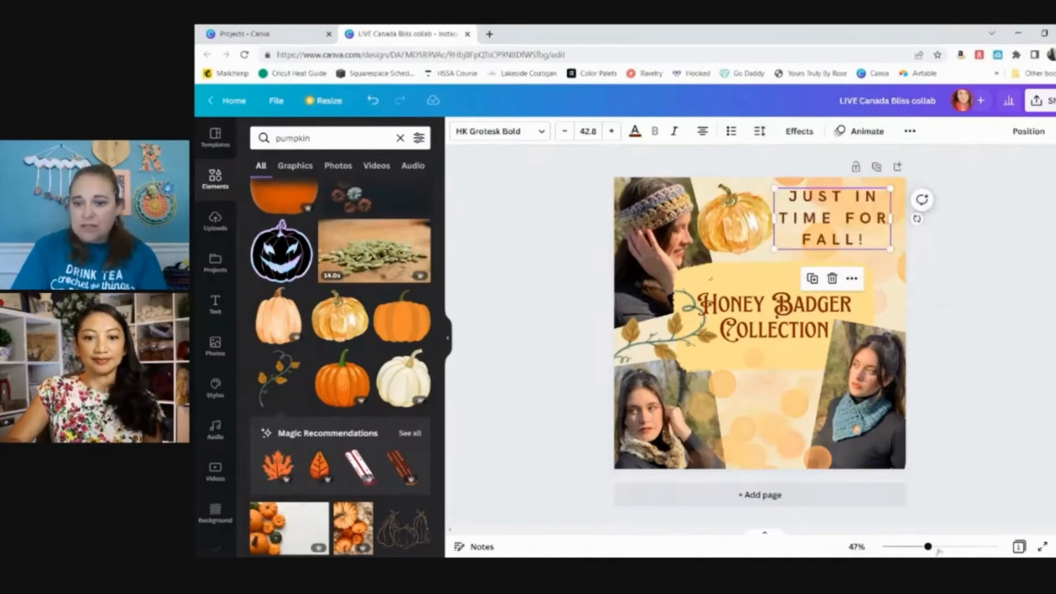
pyautogui.moveTo(829, 215); pyautogui.dragTo(743, 393)
pyautogui.click(759, 131)
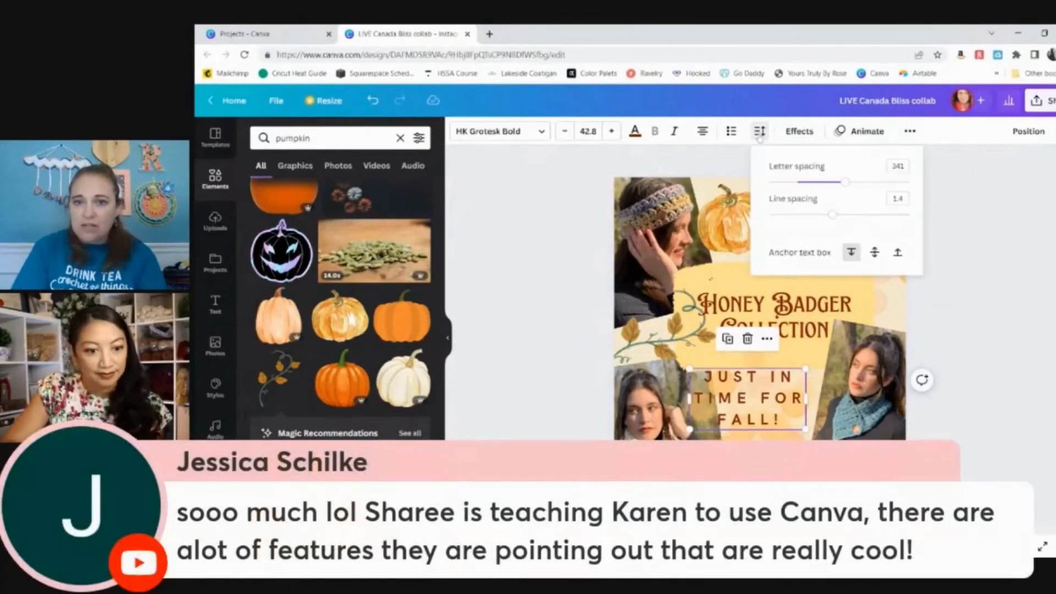
pyautogui.moveTo(834, 183)
pyautogui.mouseDown()
pyautogui.moveTo(814, 186)
pyautogui.moveTo(823, 184)
pyautogui.mouseUp()
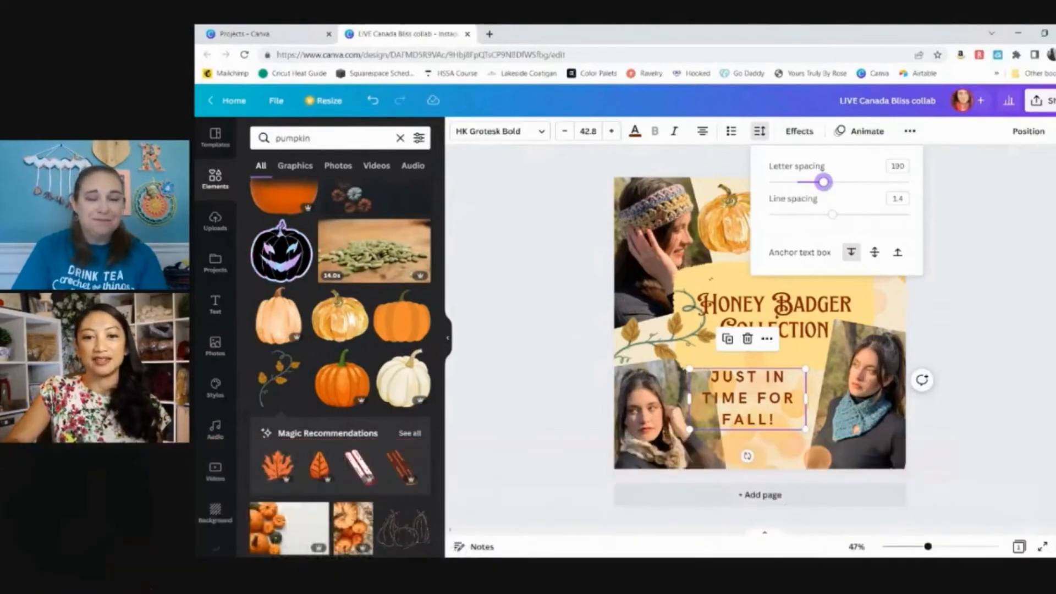
pyautogui.moveTo(823, 182); pyautogui.dragTo(831, 182)
pyautogui.moveTo(832, 217); pyautogui.dragTo(837, 183)
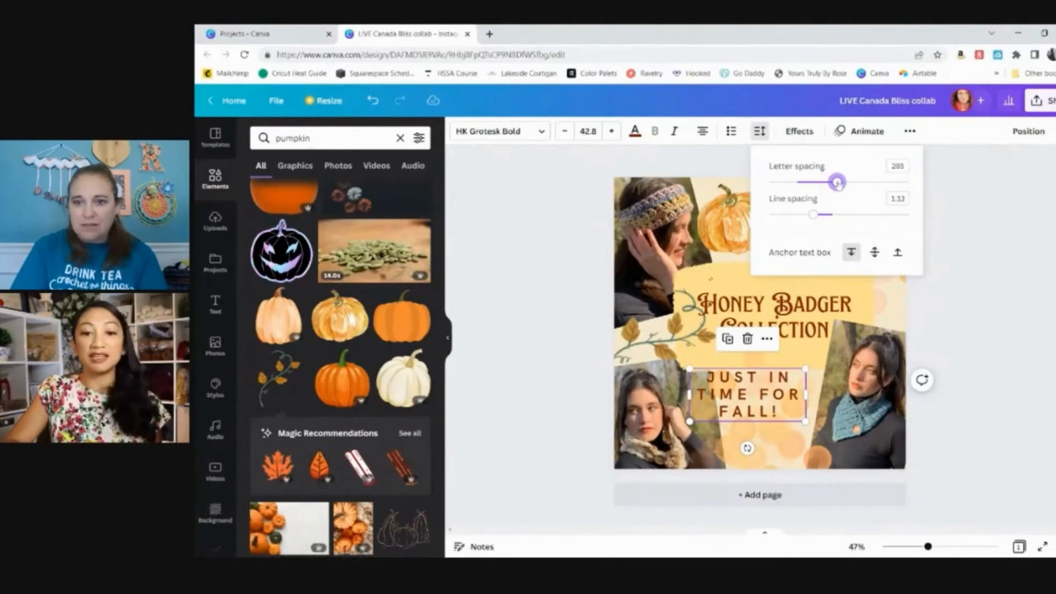
# Step: Move the "Just in time for fall!" text back beside the golden pumpkin, slightly closer to the post's edge
pyautogui.click(980, 322)
pyautogui.moveTo(756, 396); pyautogui.dragTo(846, 219)
pyautogui.click(981, 342)
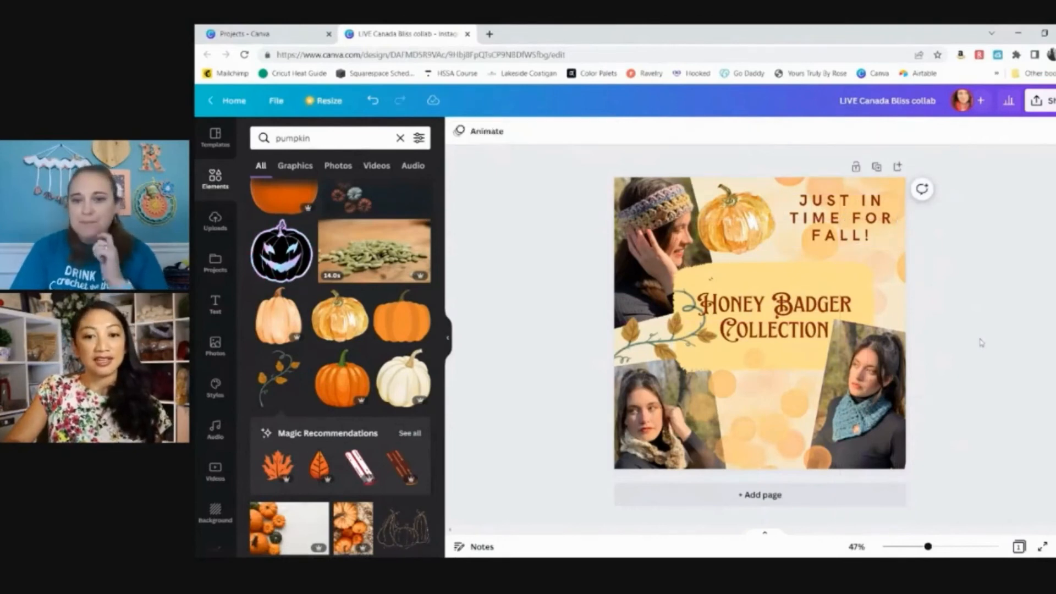
# Step: Shrink the yellow shape behind the "Honey Badger Collection" title slightly and reposition it behind the text
pyautogui.click(873, 265)
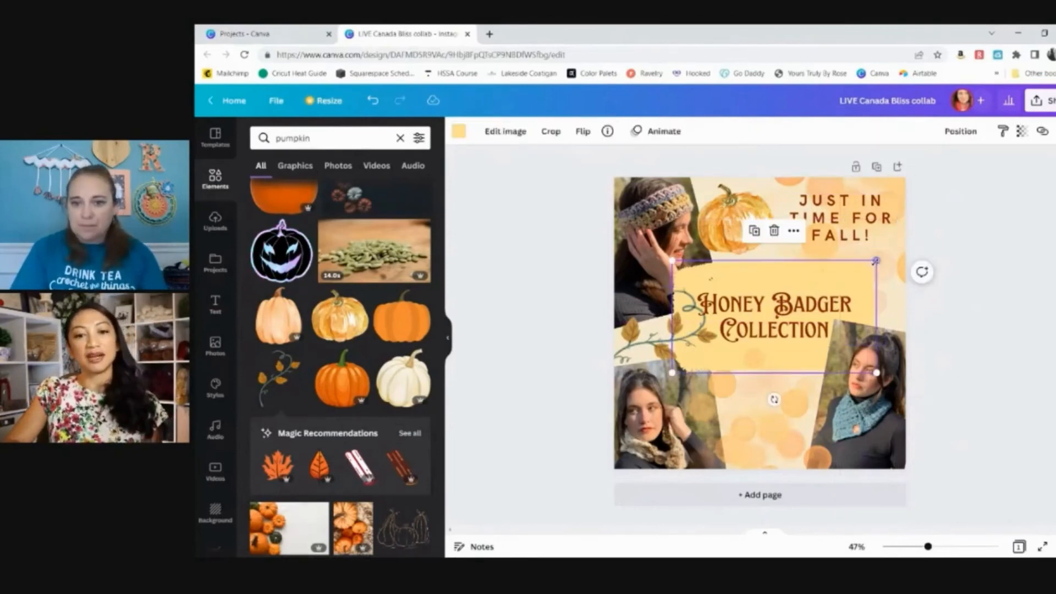
pyautogui.moveTo(875, 261); pyautogui.dragTo(860, 270)
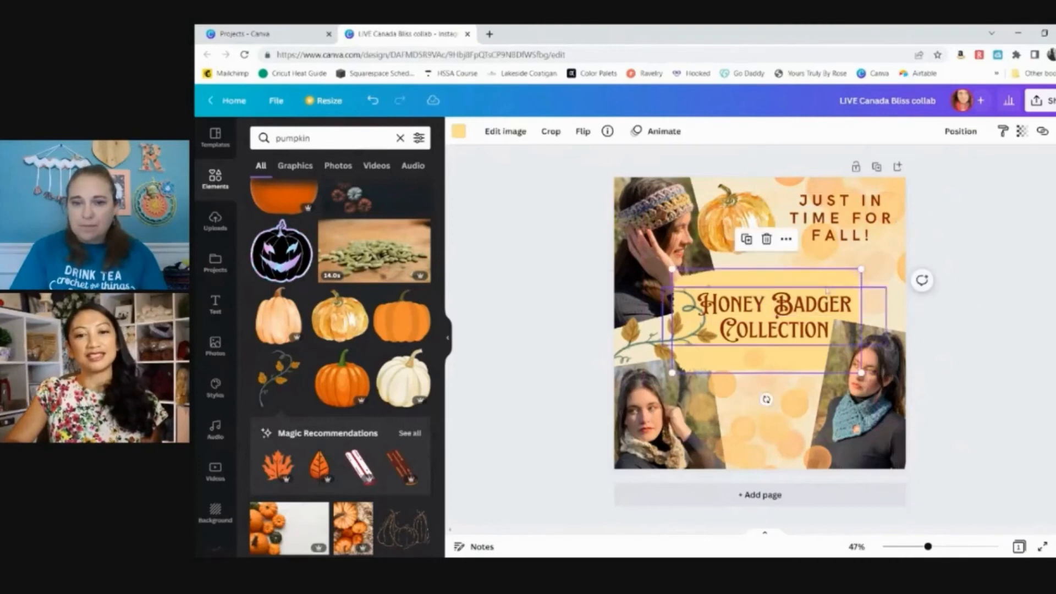
pyautogui.moveTo(760, 276); pyautogui.dragTo(750, 268)
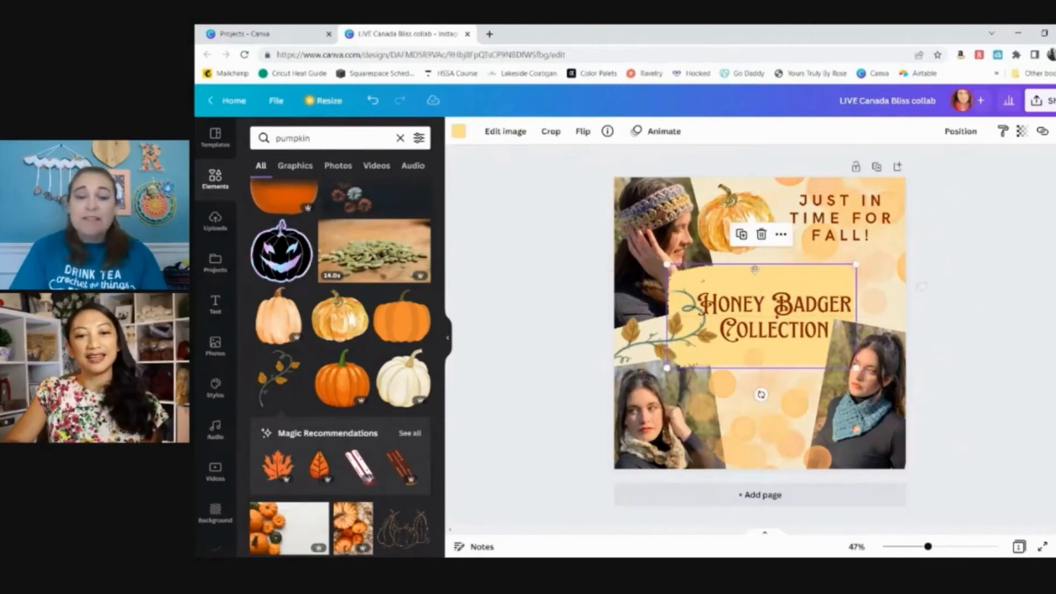
# Step: Select the "Honey Badger Collection" title together with its yellow backdrop and shift them slightly to the right and up
pyautogui.click(770, 317)
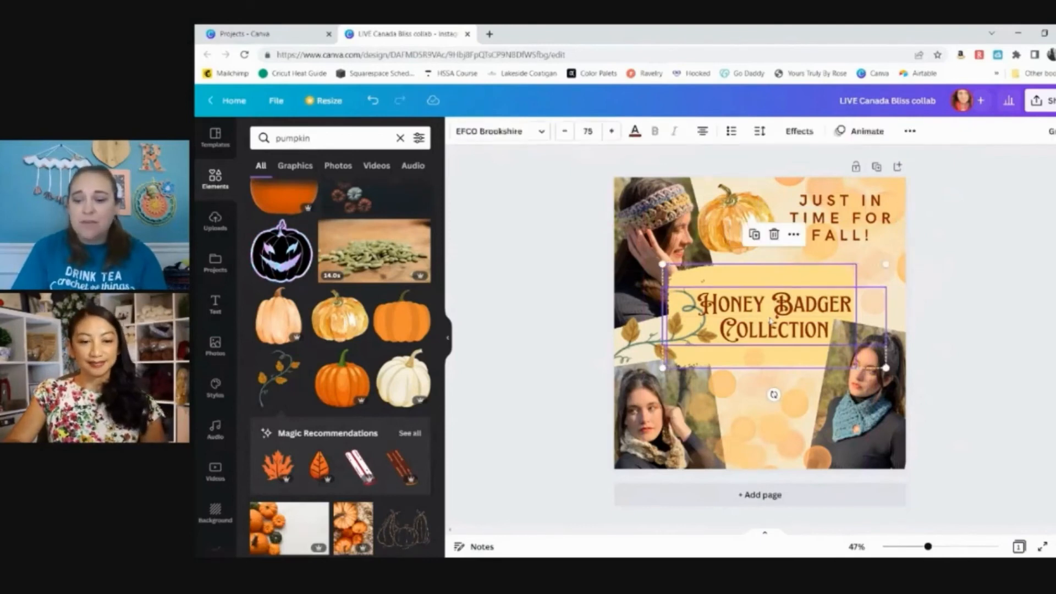
pyautogui.moveTo(769, 320)
pyautogui.mouseDown()
pyautogui.moveTo(795, 302)
pyautogui.moveTo(782, 316)
pyautogui.mouseUp()
pyautogui.click(954, 335)
pyautogui.click(984, 328)
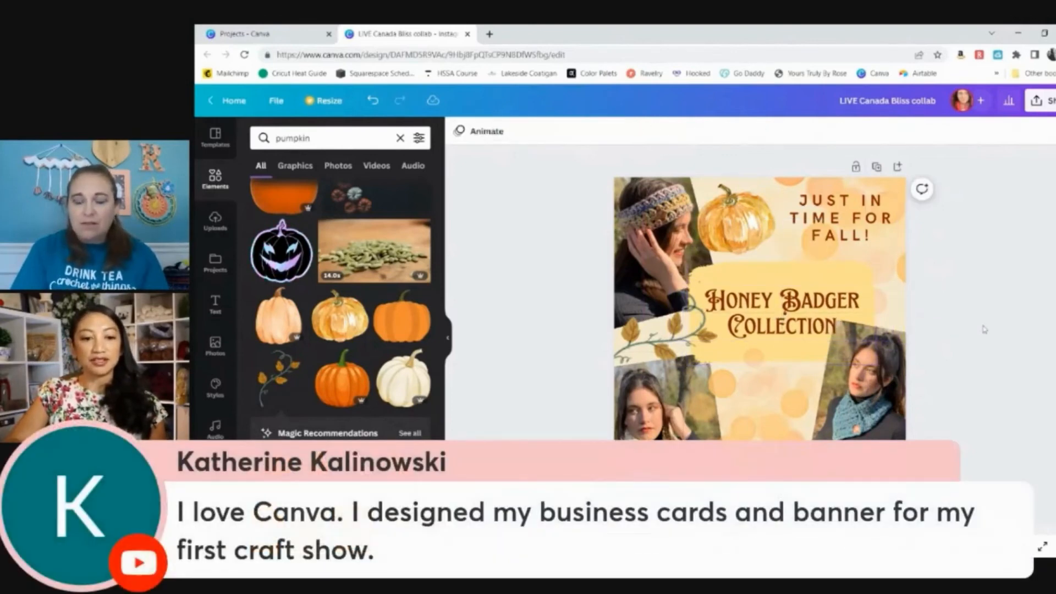
# Step: Move the tilted photo of the woman in the blue cowl lower, away from the title
pyautogui.click(869, 404)
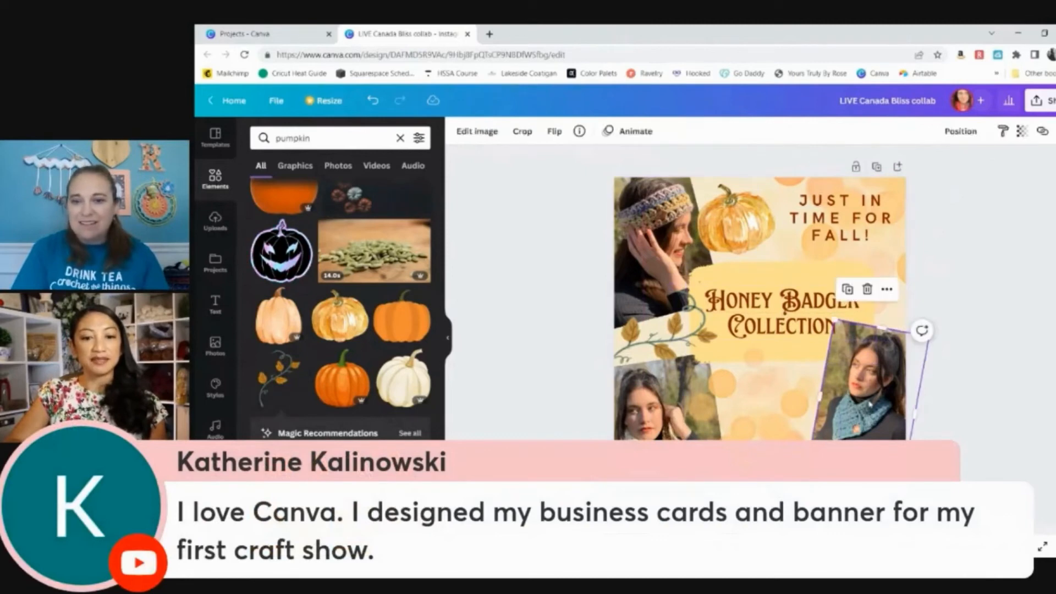
pyautogui.moveTo(835, 322); pyautogui.dragTo(834, 318)
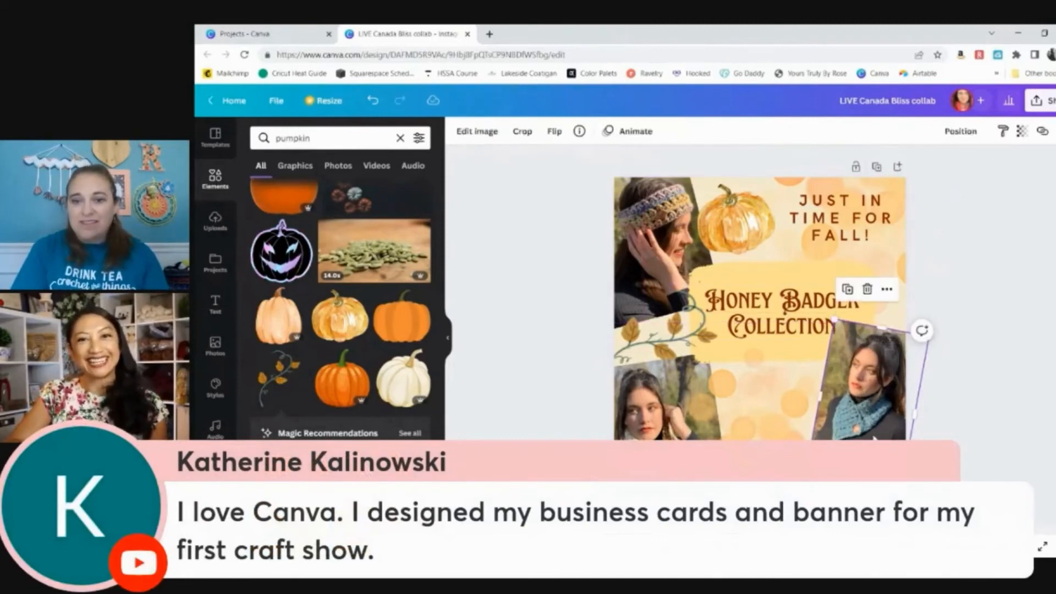
pyautogui.moveTo(863, 404); pyautogui.dragTo(863, 413)
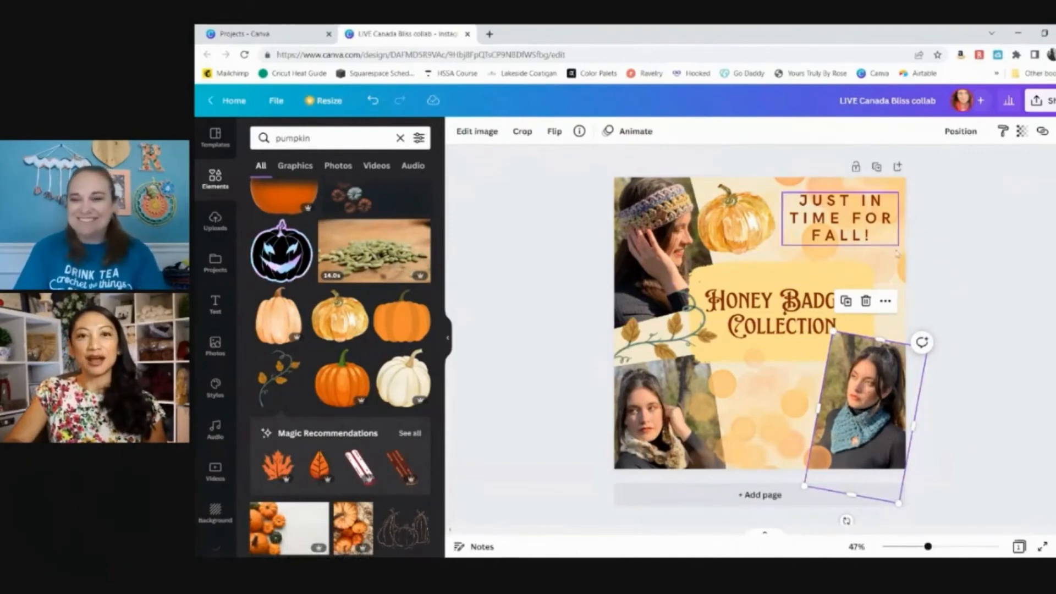
# Step: Send the blue cowl photo one layer backward and nudge it slightly lower
pyautogui.click(961, 132)
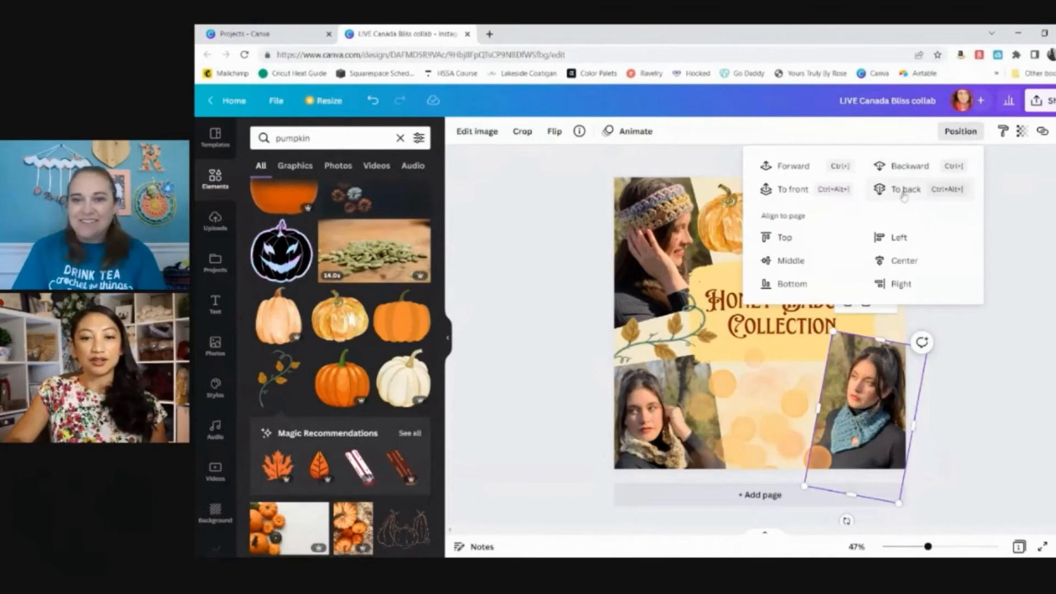
pyautogui.click(907, 166)
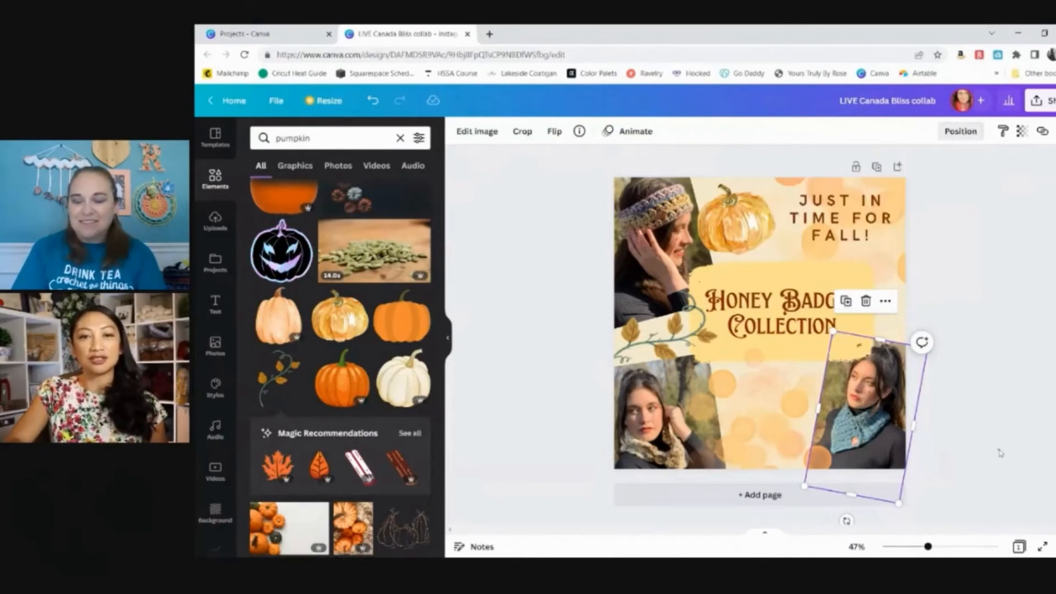
pyautogui.moveTo(882, 396); pyautogui.dragTo(883, 406)
pyautogui.click(987, 434)
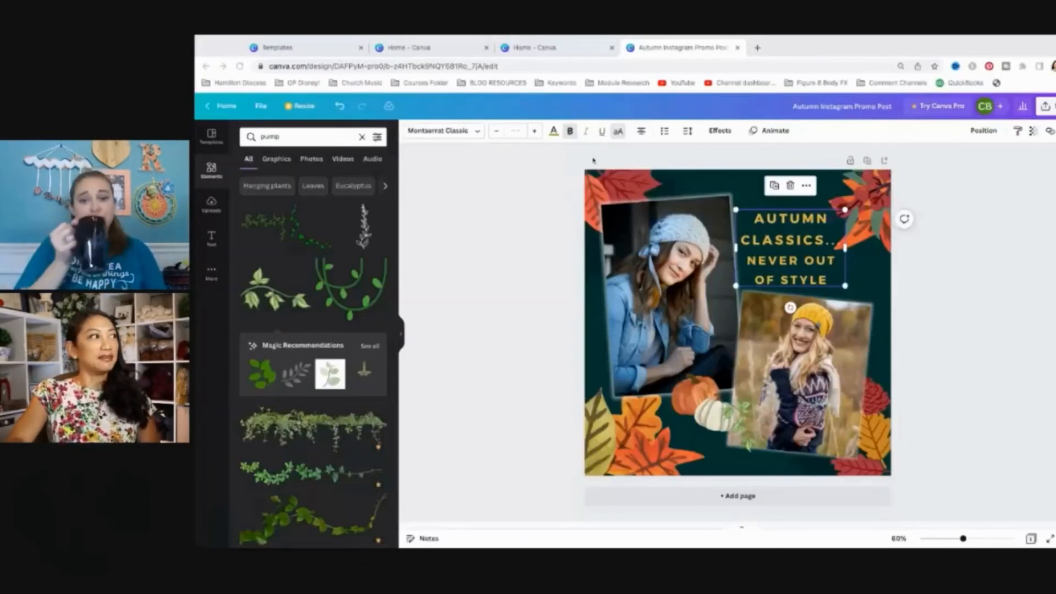
# Step: Try enlarging the "Autumn classics..." lines to font size 38 and undo the last size increase
pyautogui.click(784, 242)
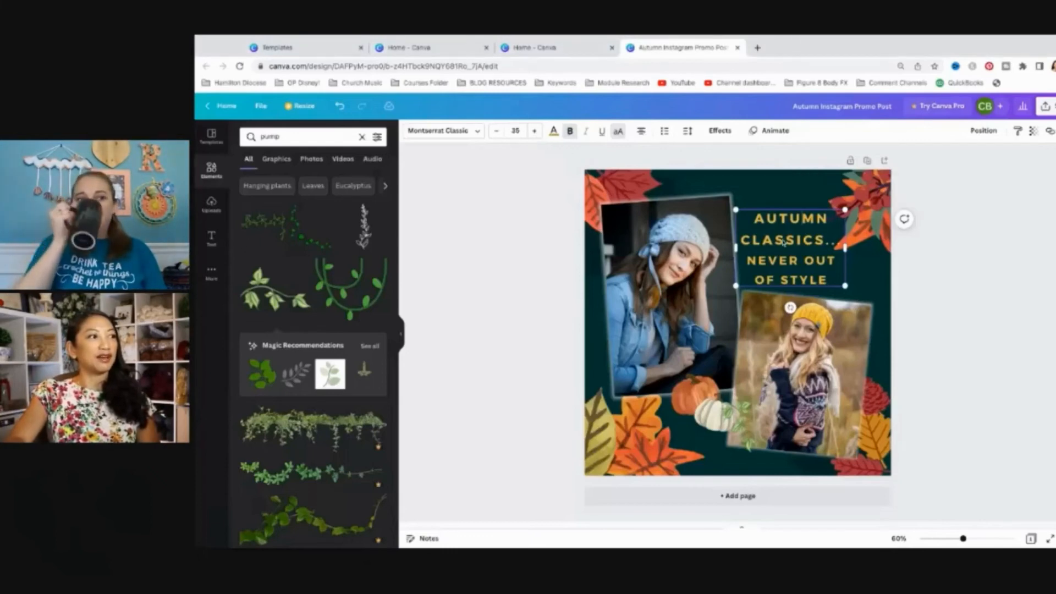
pyautogui.click(536, 132)
pyautogui.click(536, 132)
pyautogui.click(537, 132)
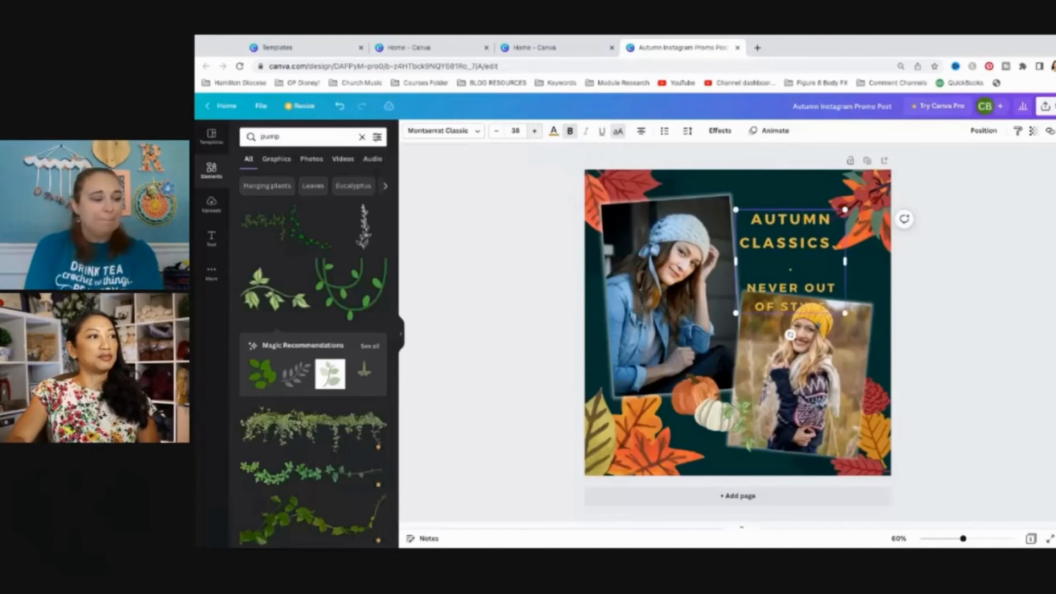
pyautogui.hotkey('ctrl', 'z')
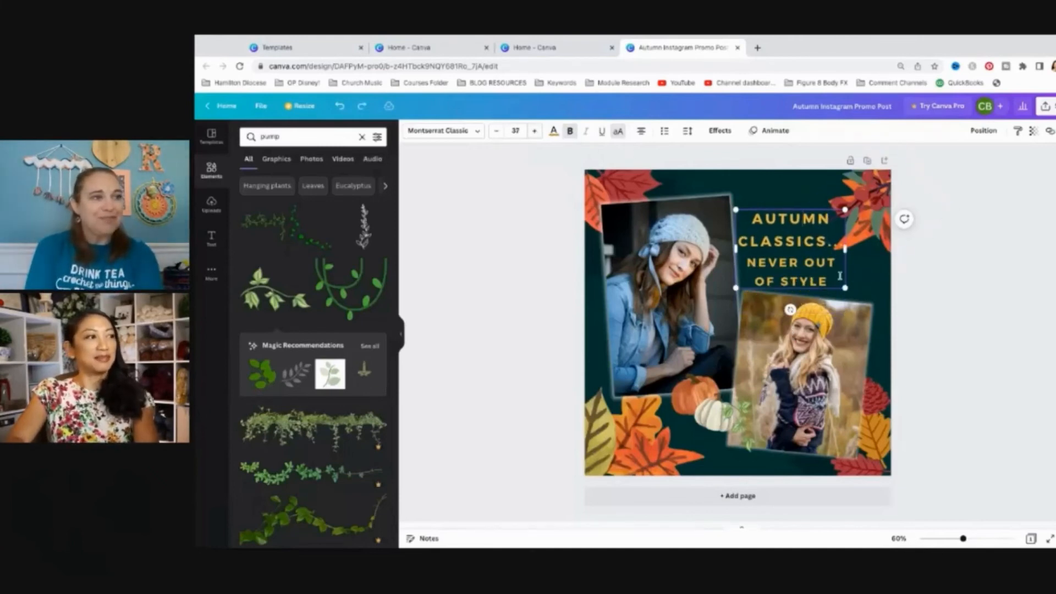
# Step: Select the entire "Autumn classics... Never out of style" text and set a uniform font size of 28
pyautogui.hotkey('ctrl', 'a')
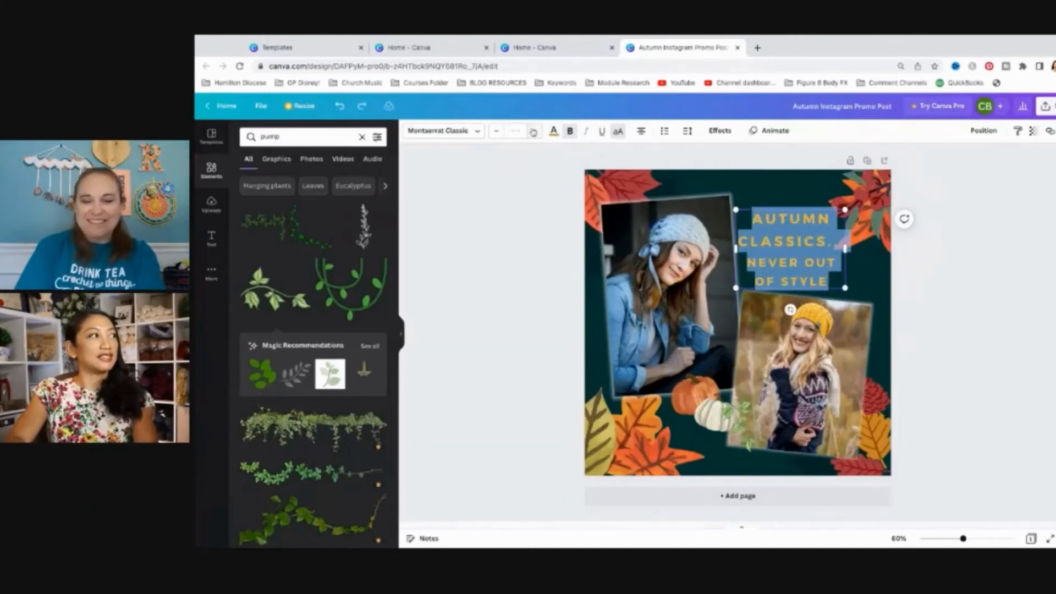
pyautogui.click(534, 133)
pyautogui.click(496, 131)
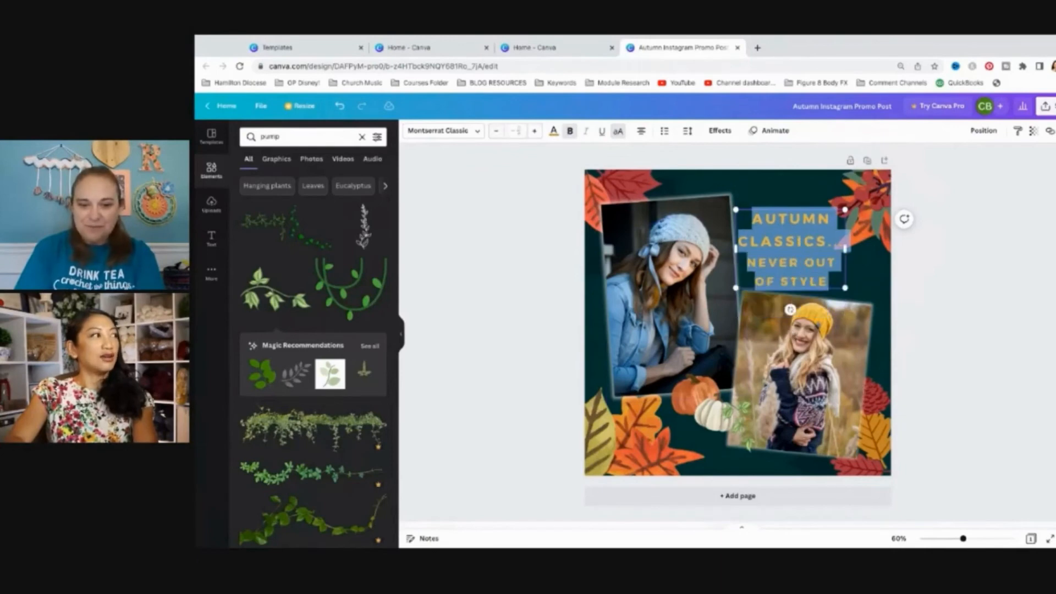
pyautogui.click(516, 131)
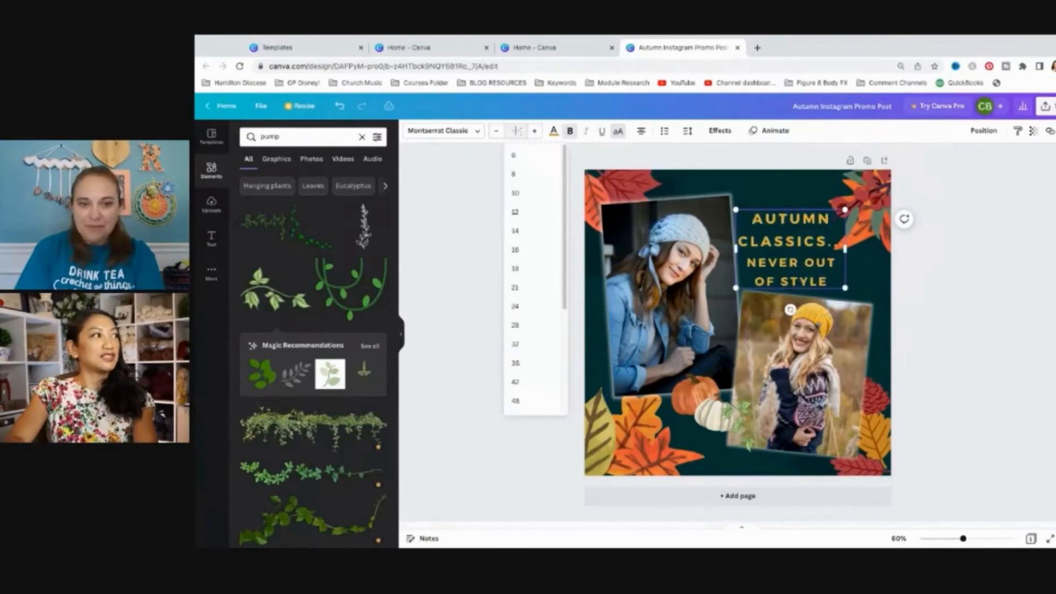
pyautogui.click(538, 330)
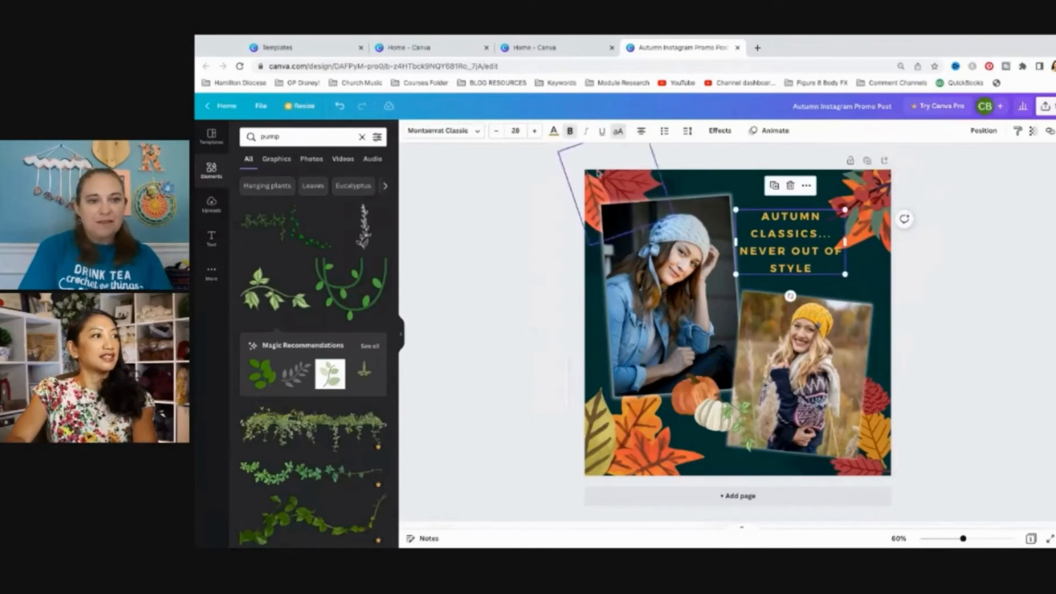
# Step: Increase the font size of the whole "Autumn classics... Never out of style" text to 35
pyautogui.click(534, 131)
pyautogui.click(534, 131)
pyautogui.click(534, 131)
pyautogui.click(534, 132)
pyautogui.click(533, 132)
pyautogui.click(534, 132)
pyautogui.click(534, 132)
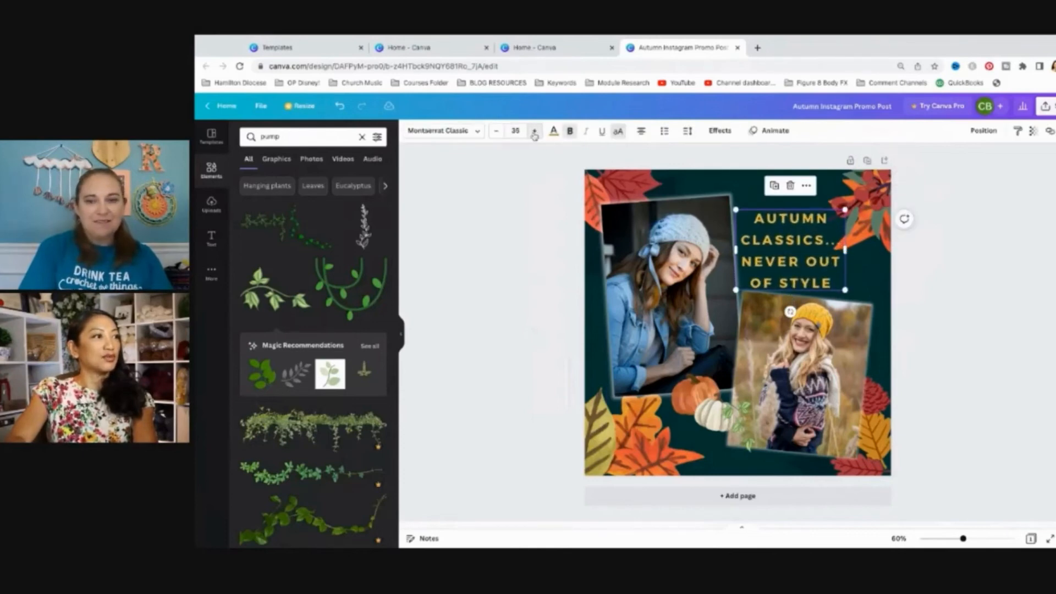
pyautogui.click(838, 226)
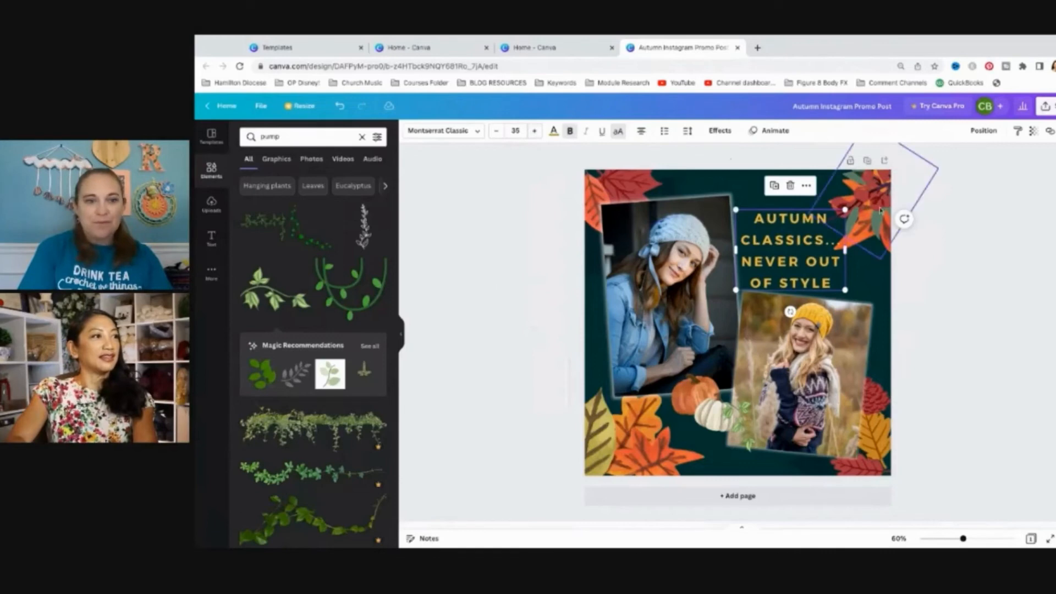
# Step: Shift the red leaf cluster up and away from the "Autumn classics..." text, and nudge the yellow-hat photo slightly down and left
pyautogui.moveTo(836, 252)
pyautogui.mouseDown()
pyautogui.moveTo(856, 253)
pyautogui.moveTo(837, 248)
pyautogui.mouseUp()
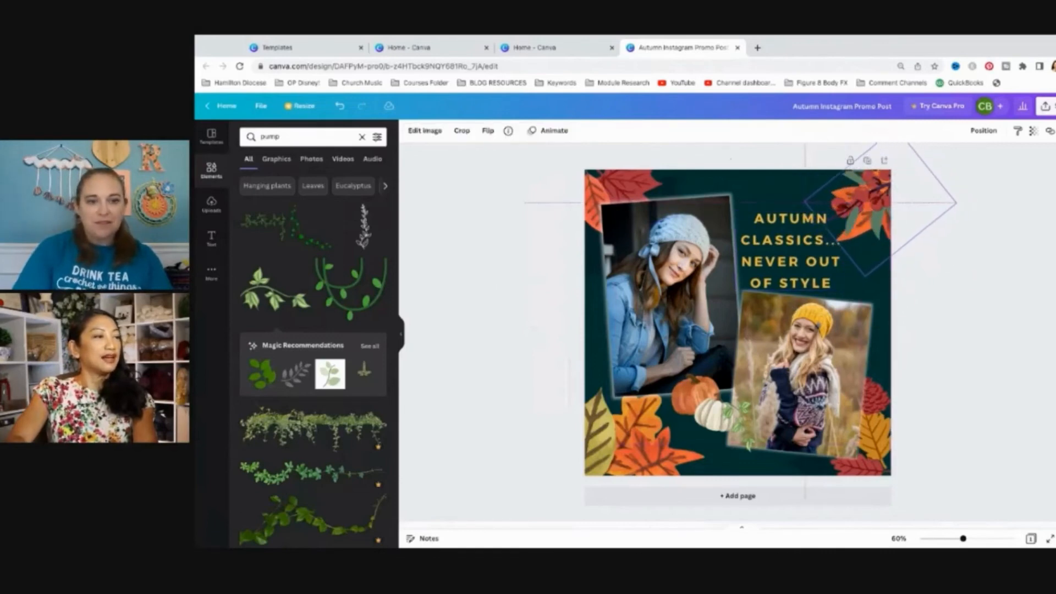
pyautogui.click(880, 266)
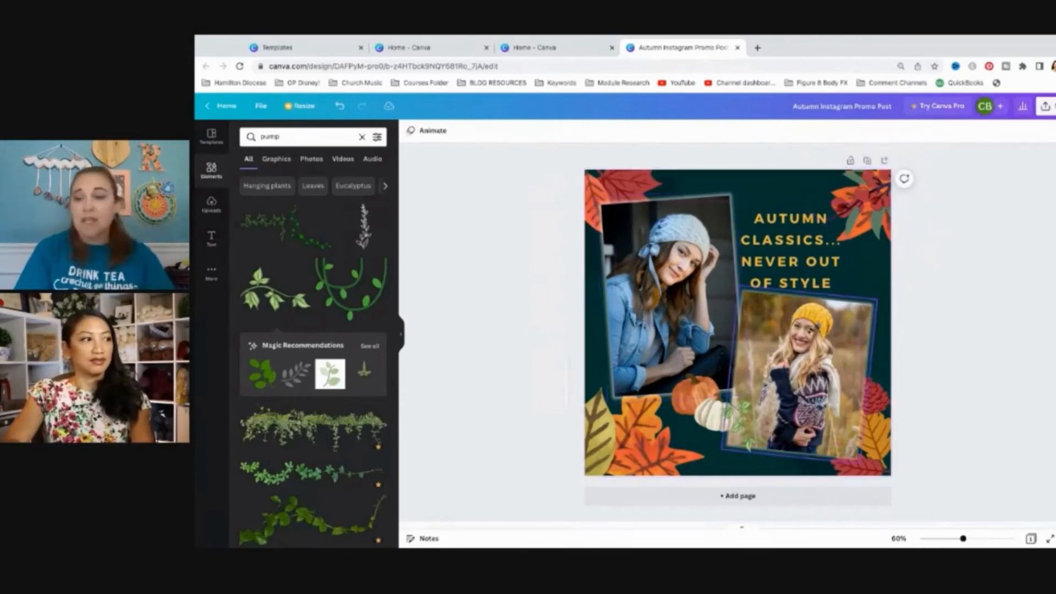
pyautogui.click(871, 316)
pyautogui.moveTo(870, 316)
pyautogui.mouseDown()
pyautogui.moveTo(864, 328)
pyautogui.moveTo(876, 319)
pyautogui.mouseUp()
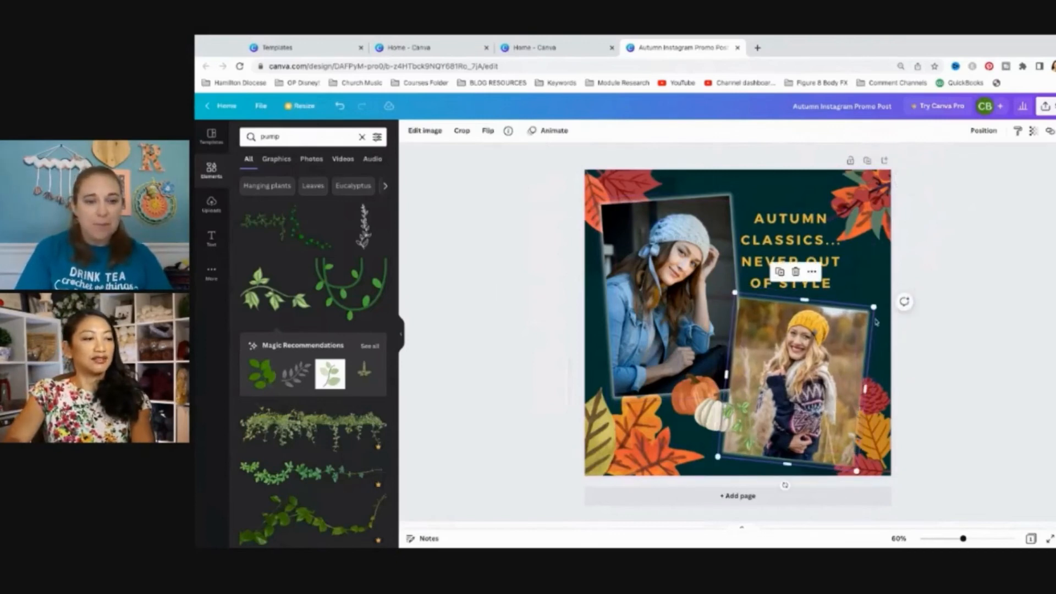
pyautogui.click(792, 222)
pyautogui.click(795, 213)
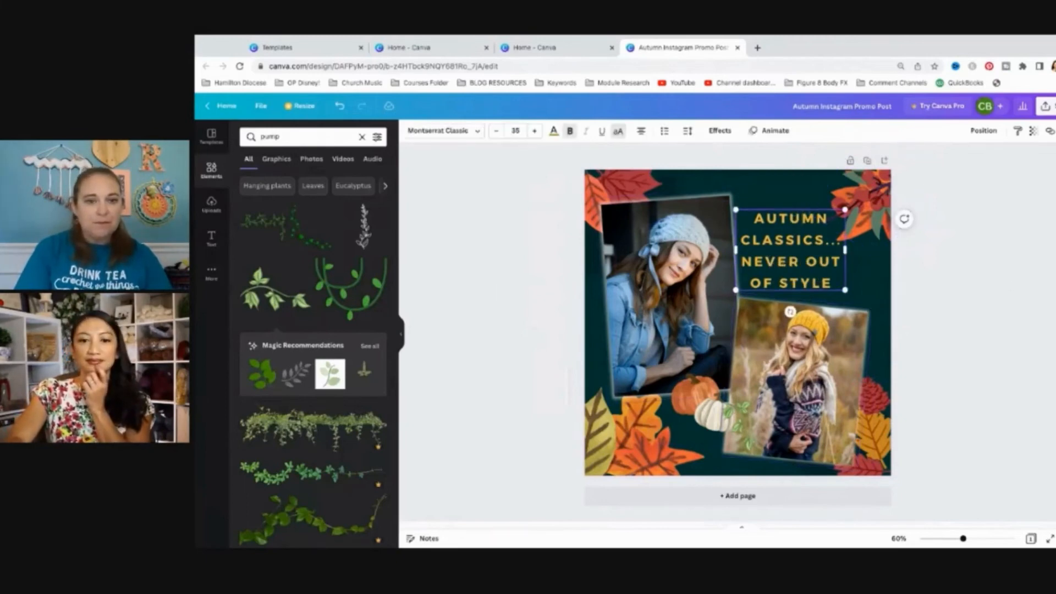
pyautogui.click(954, 240)
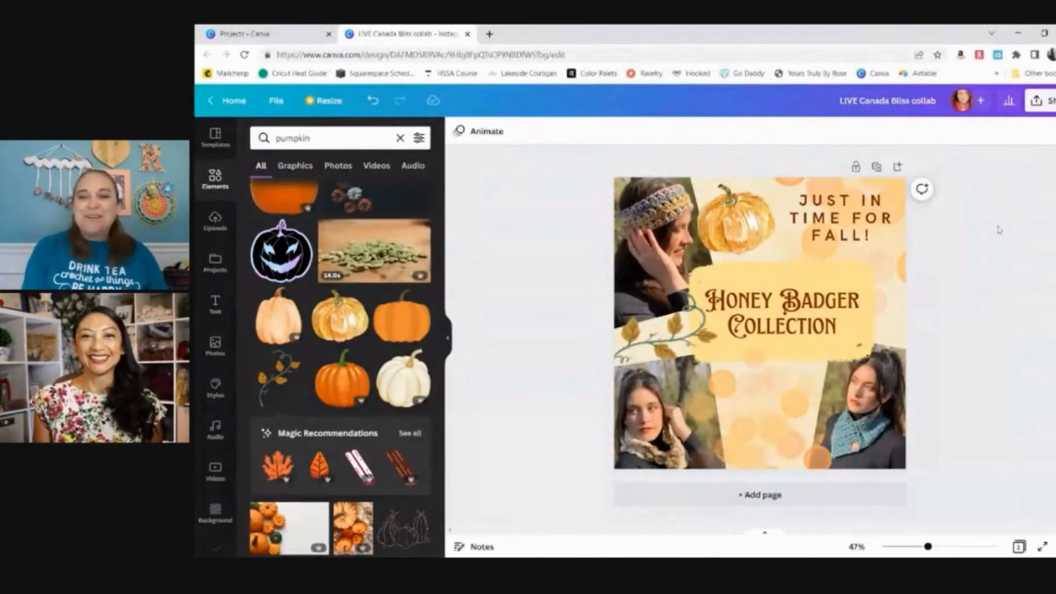
# Step: Examine the download file types for the Honey Badger Collection design, keep PNG, and return to the sharing options
pyautogui.click(1050, 102)
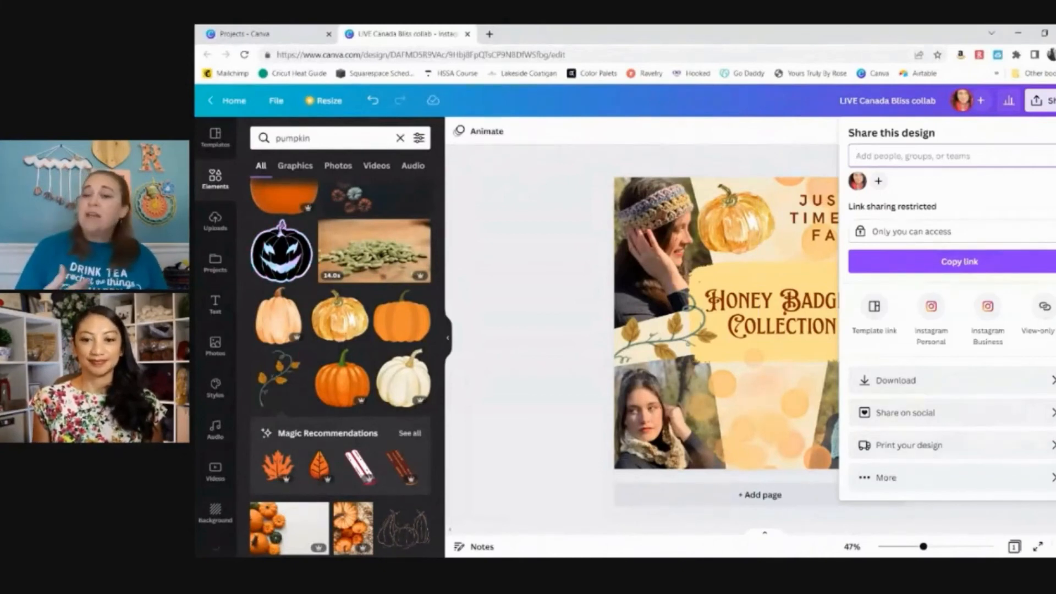
pyautogui.click(895, 382)
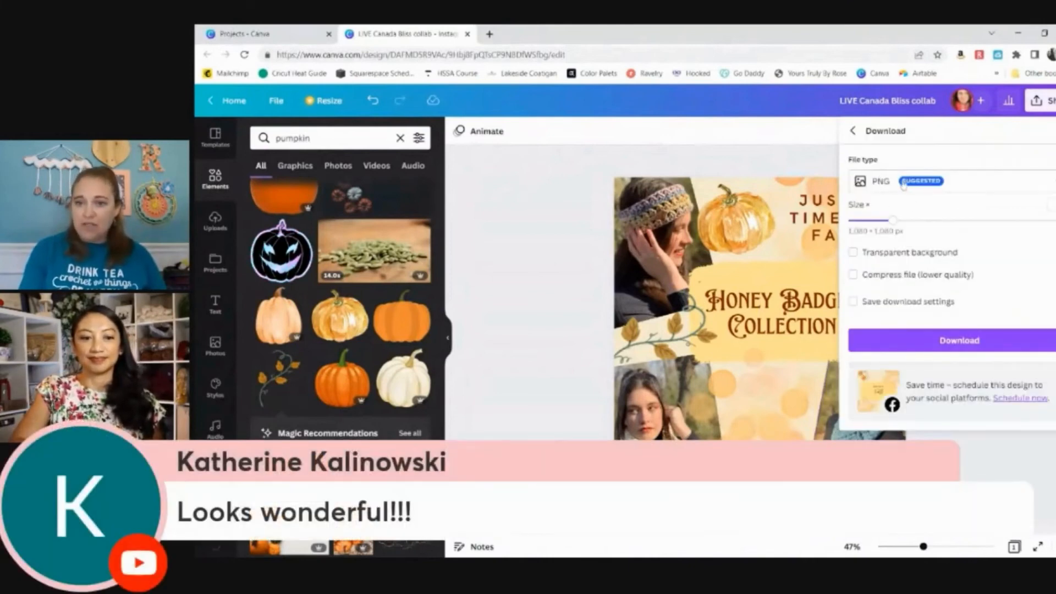
pyautogui.click(891, 186)
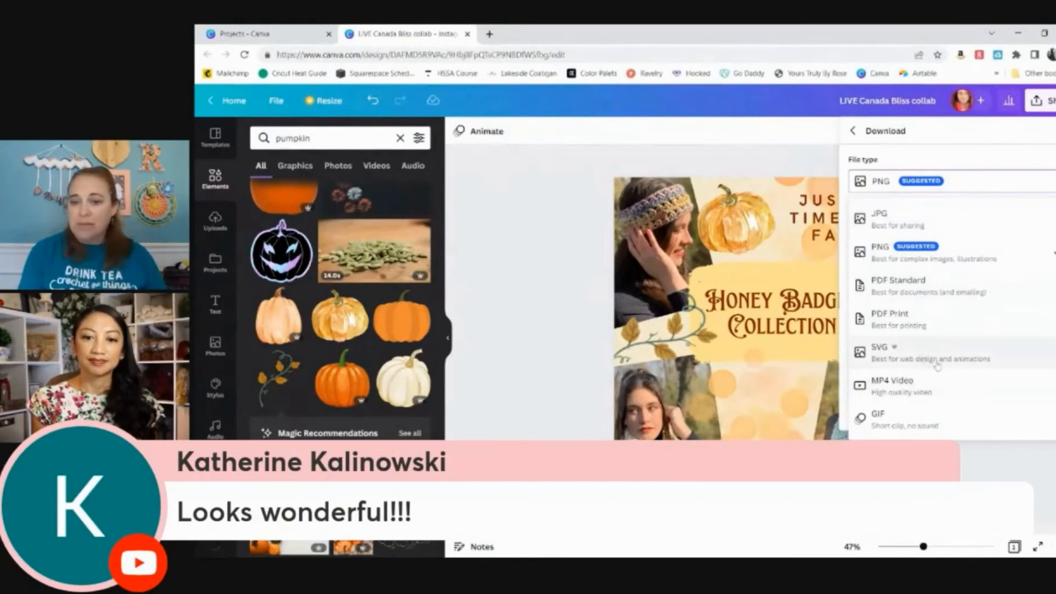
pyautogui.click(929, 259)
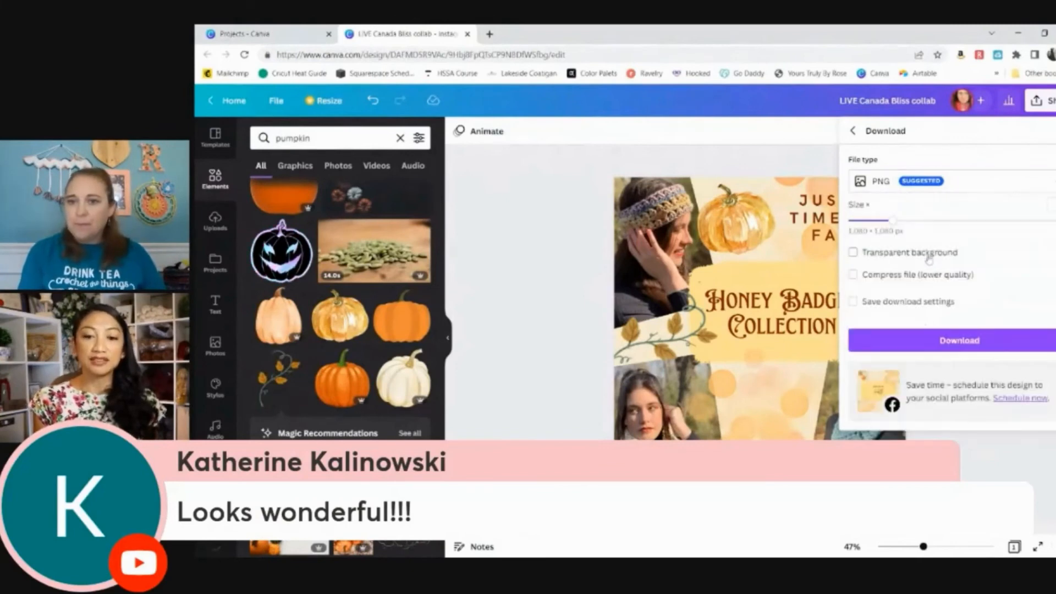
pyautogui.click(853, 132)
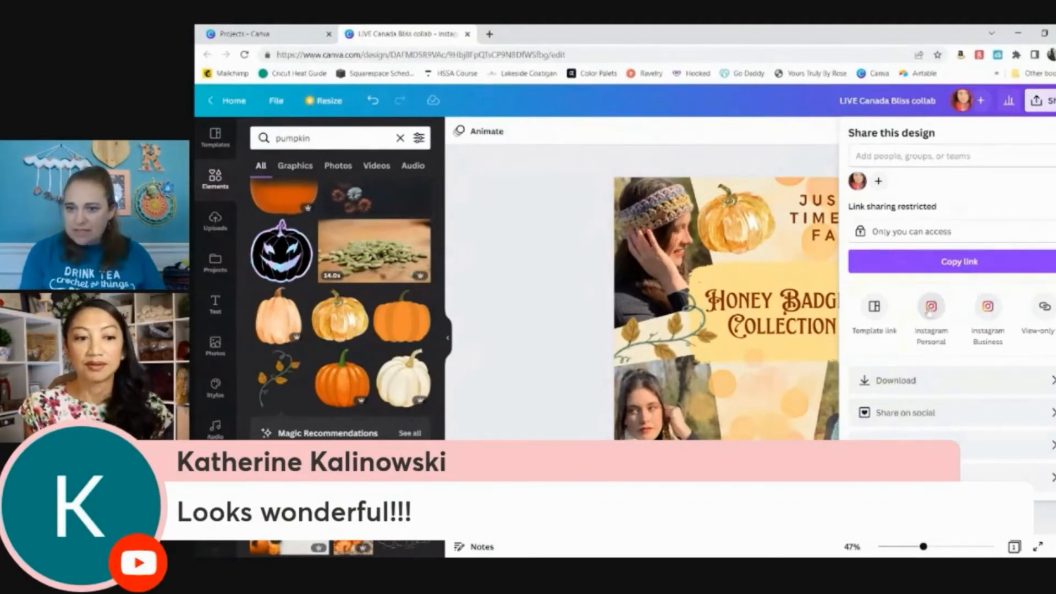
# Step: Prepare an Instagram Business post of the design with the caption "Working on just a few things for fun! Coming Soon!!!"
pyautogui.click(988, 306)
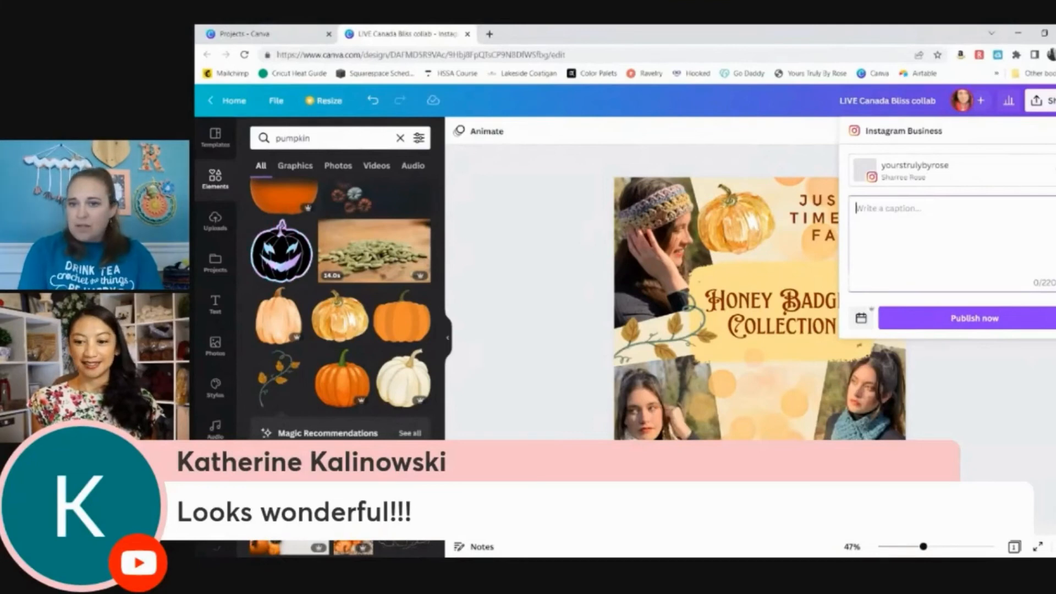
pyautogui.write('W')
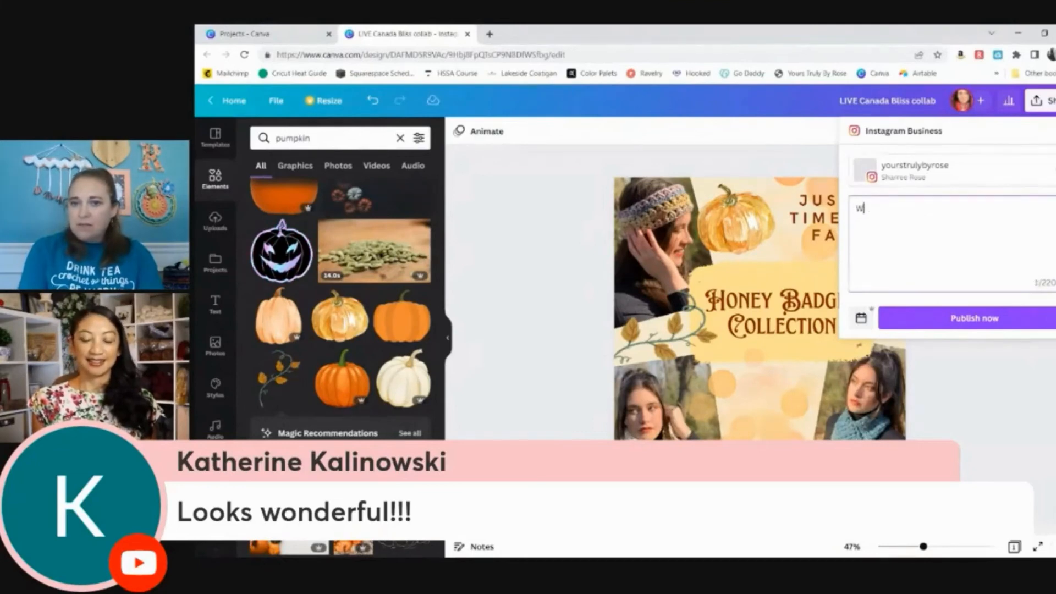
pyautogui.write('orking on ')
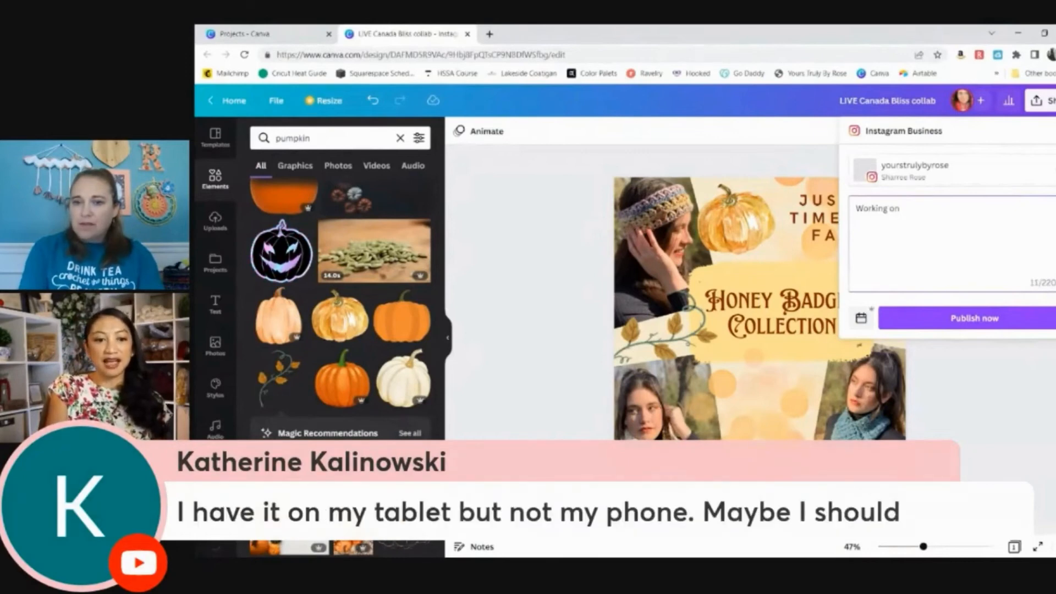
pyautogui.write('ju')
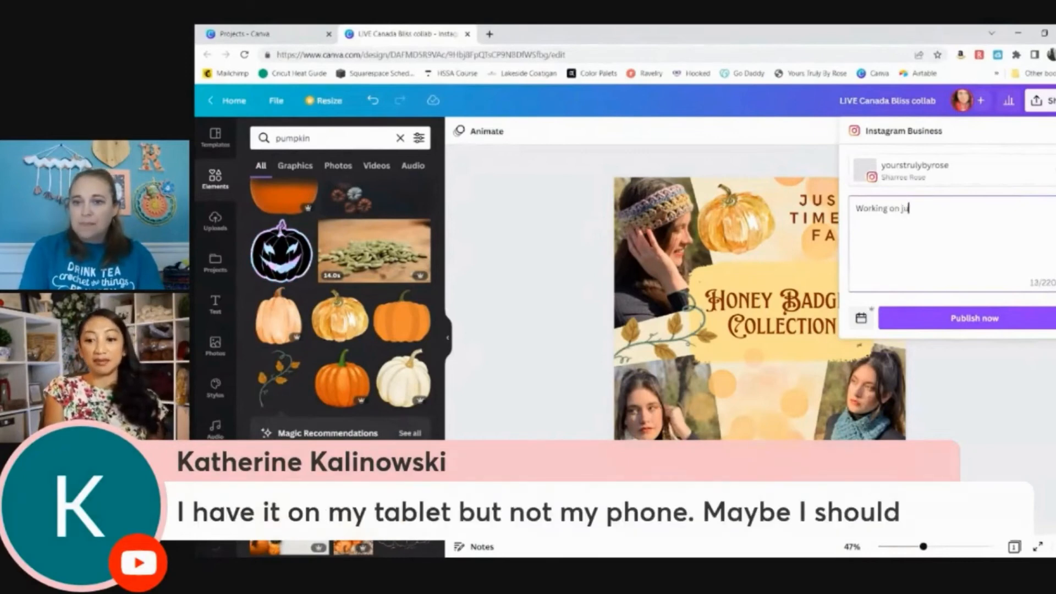
pyautogui.write('st a few')
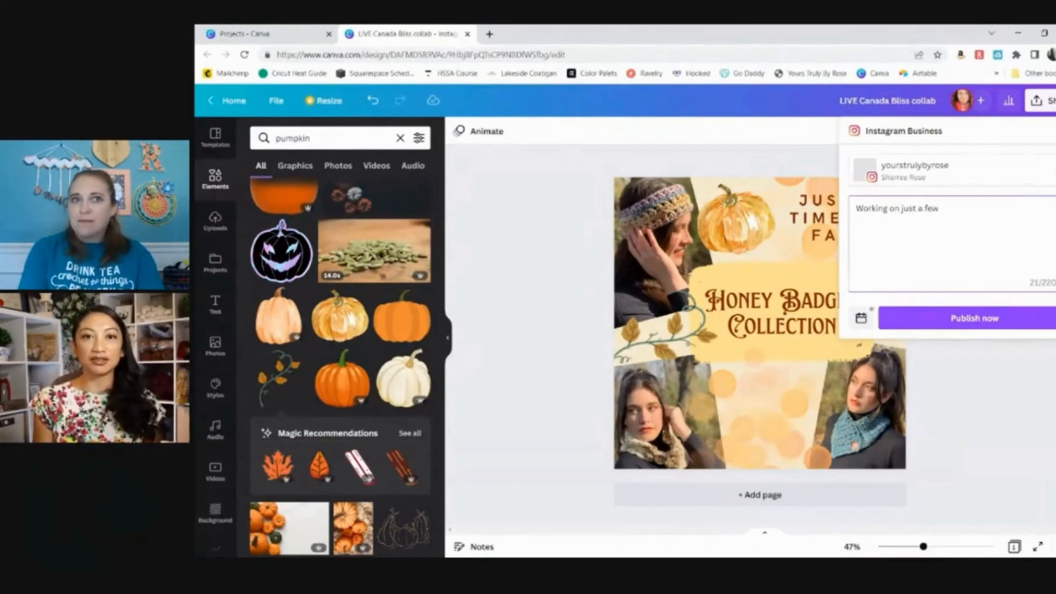
pyautogui.write(' things for fun! ')
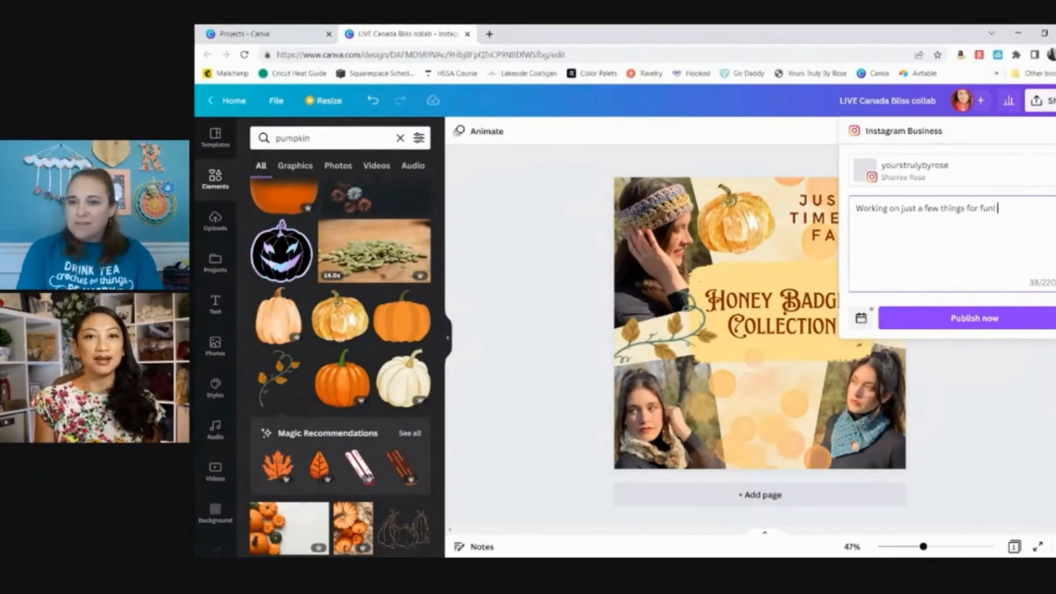
pyautogui.write('Coming Soon!!!')
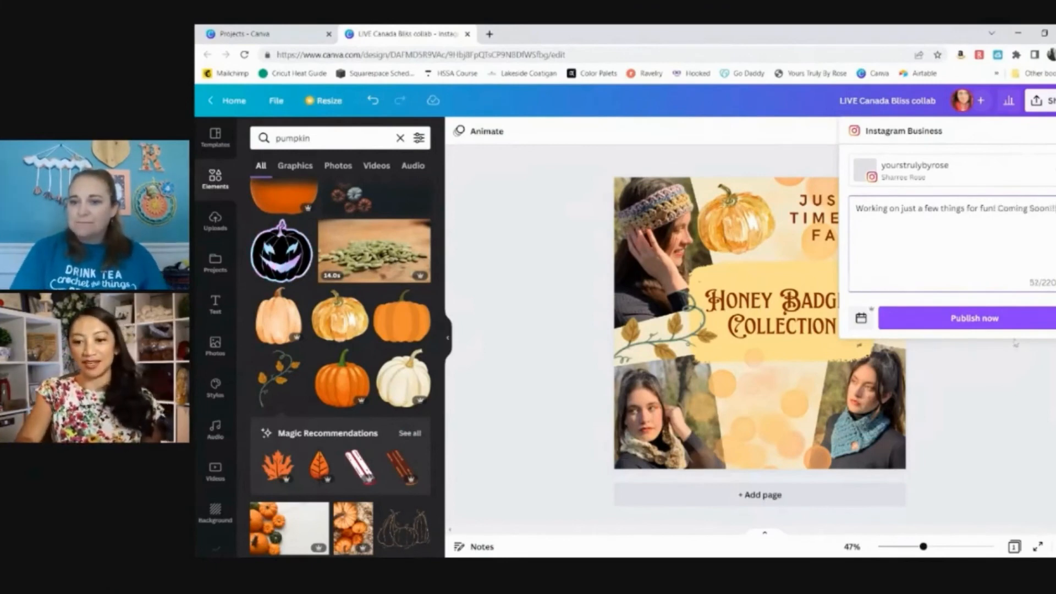
# Step: Publish the captioned Instagram Business post and open the post history, postponing the Rakuten cash-back offer
pyautogui.click(975, 319)
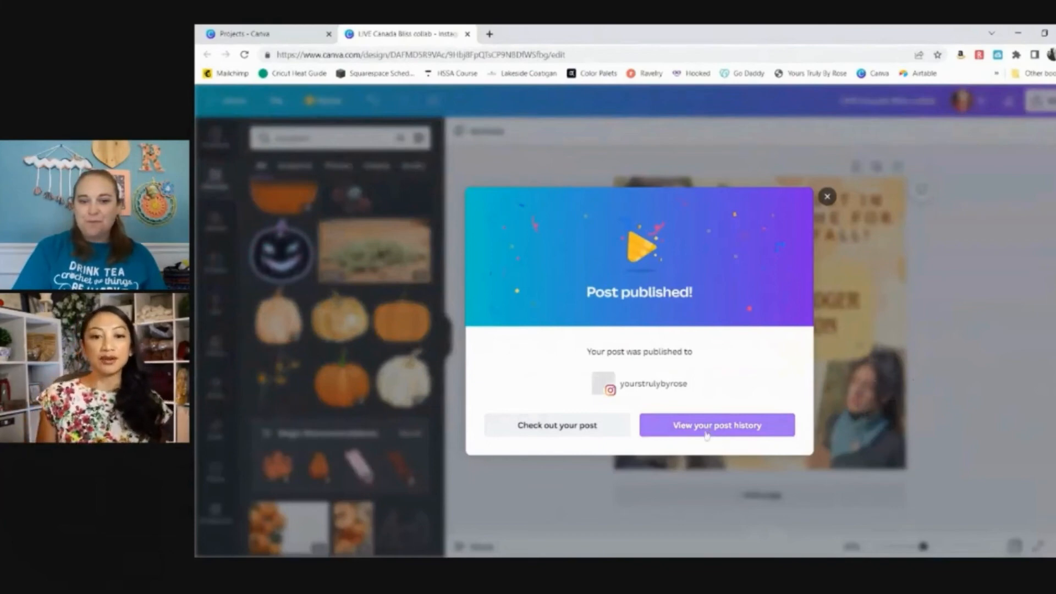
pyautogui.click(706, 433)
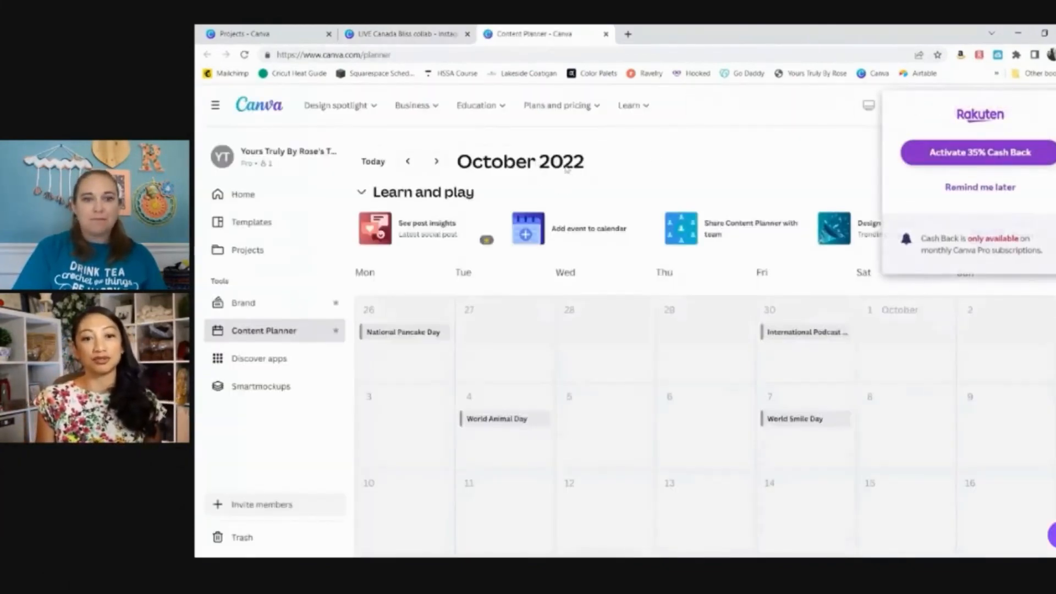
pyautogui.click(955, 190)
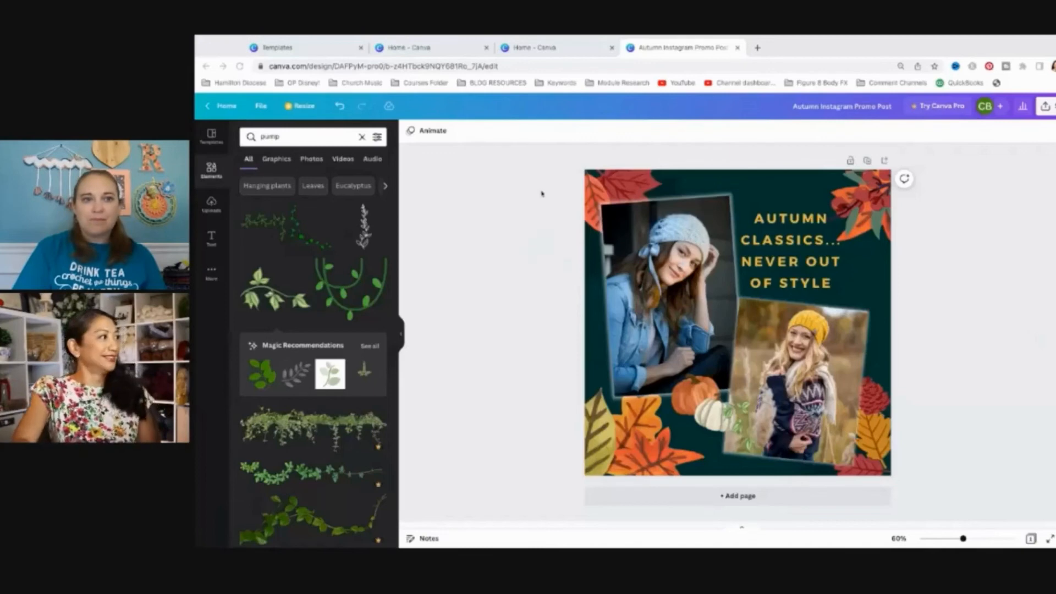
# Step: Clear the element search and check the Instagram Personal sharing option for the Autumn Instagram Promo Post
pyautogui.click(361, 137)
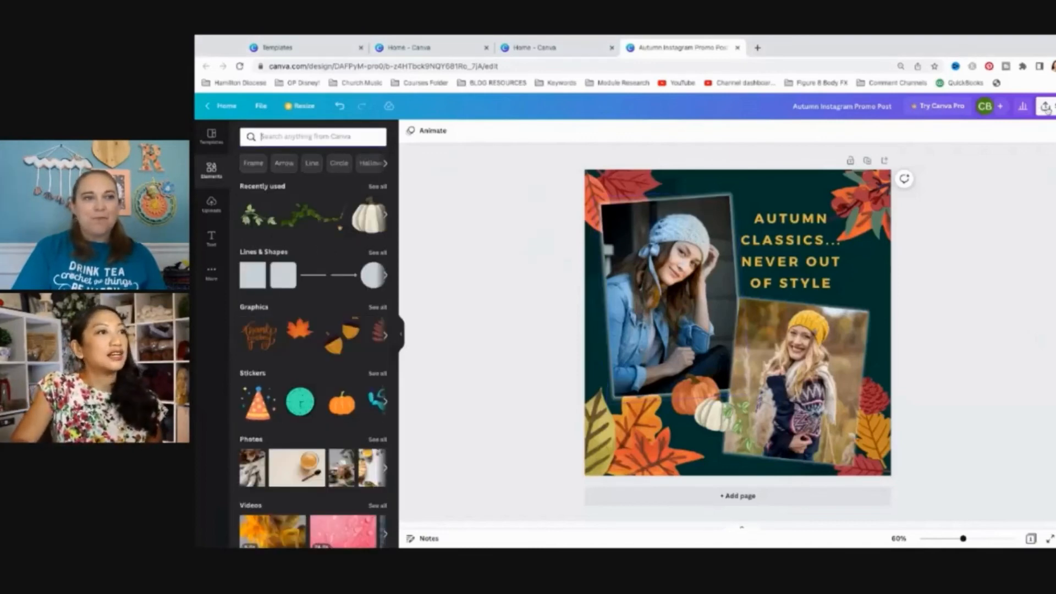
pyautogui.click(1046, 108)
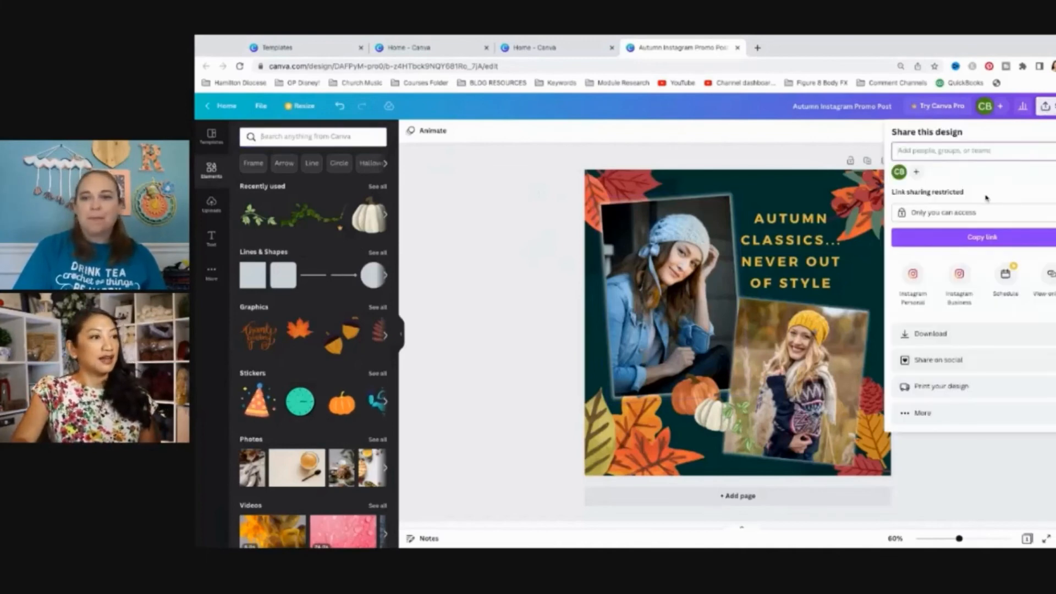
pyautogui.click(913, 275)
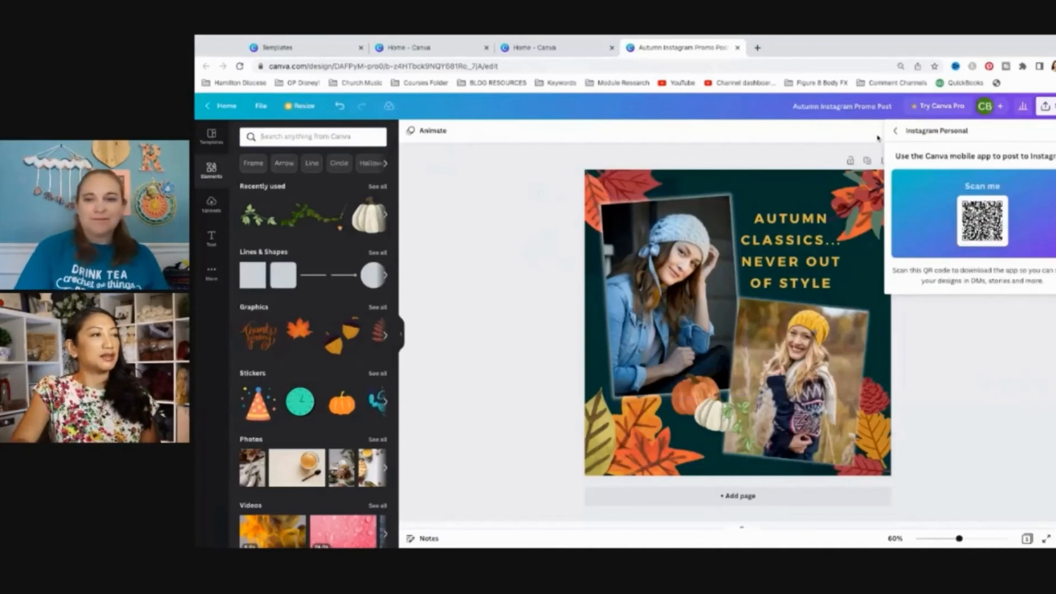
pyautogui.click(896, 132)
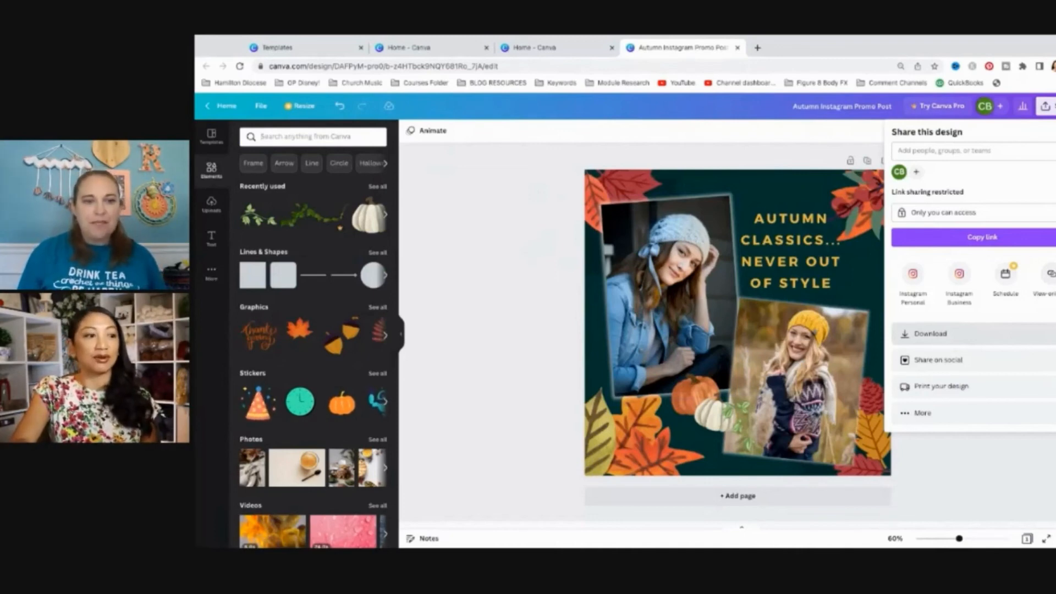
# Step: Download the Autumn Instagram Promo Post as a PNG and open the downloaded file
pyautogui.click(930, 333)
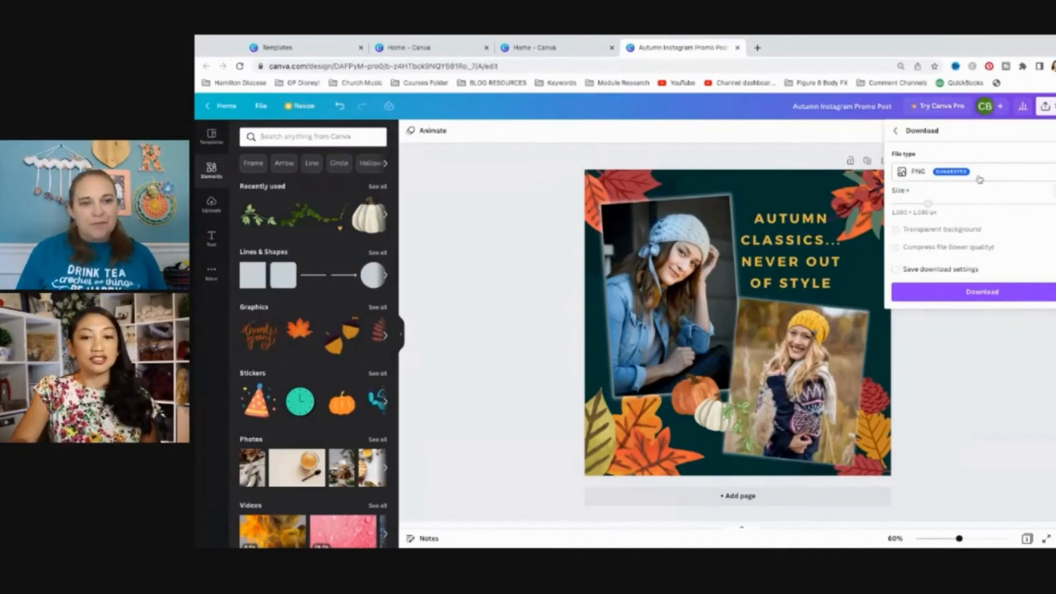
pyautogui.click(935, 171)
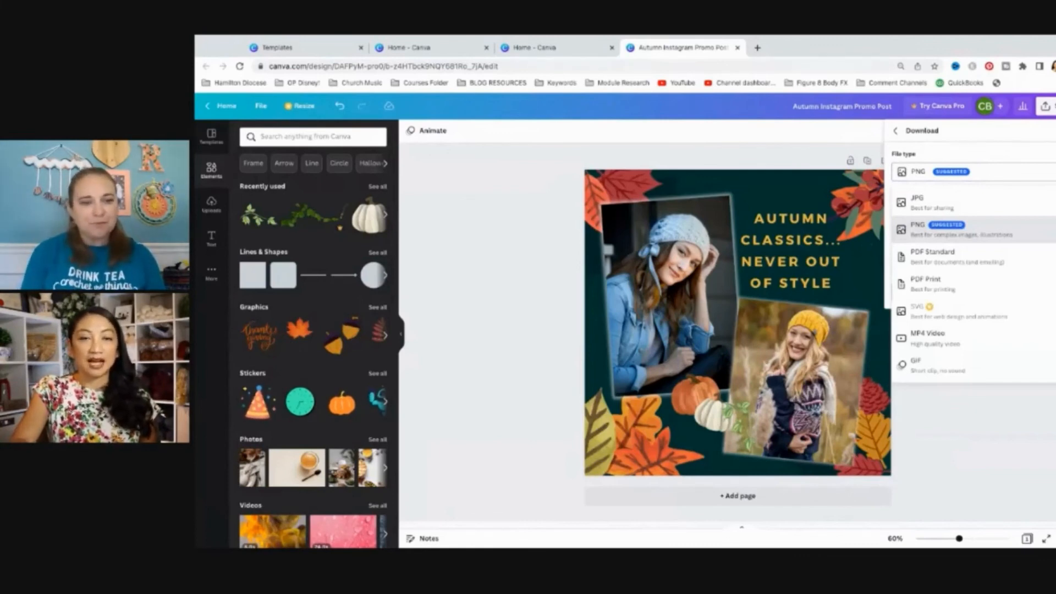
pyautogui.click(969, 234)
pyautogui.click(973, 293)
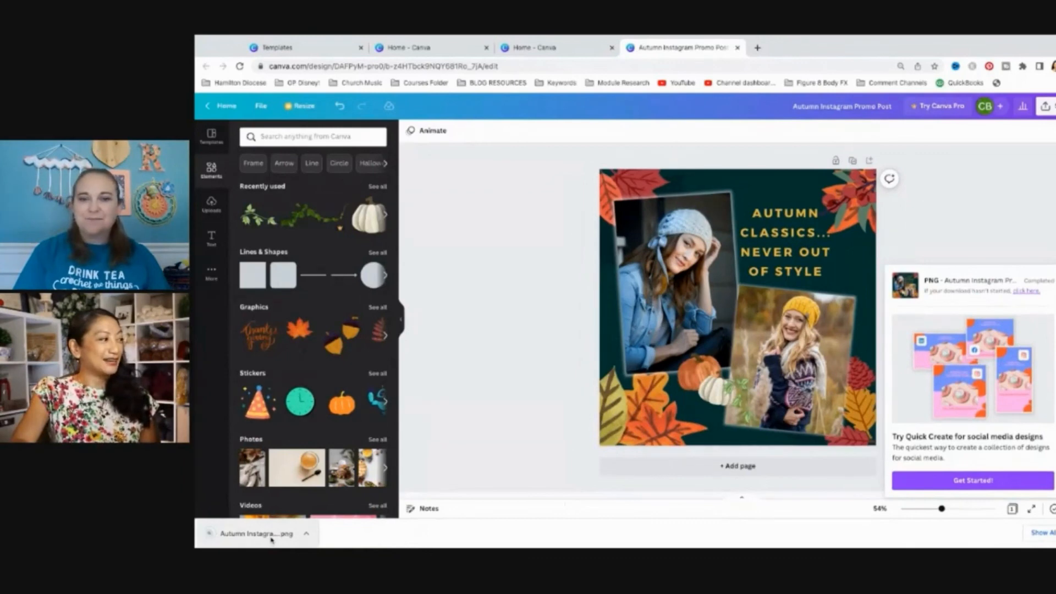
pyautogui.click(271, 534)
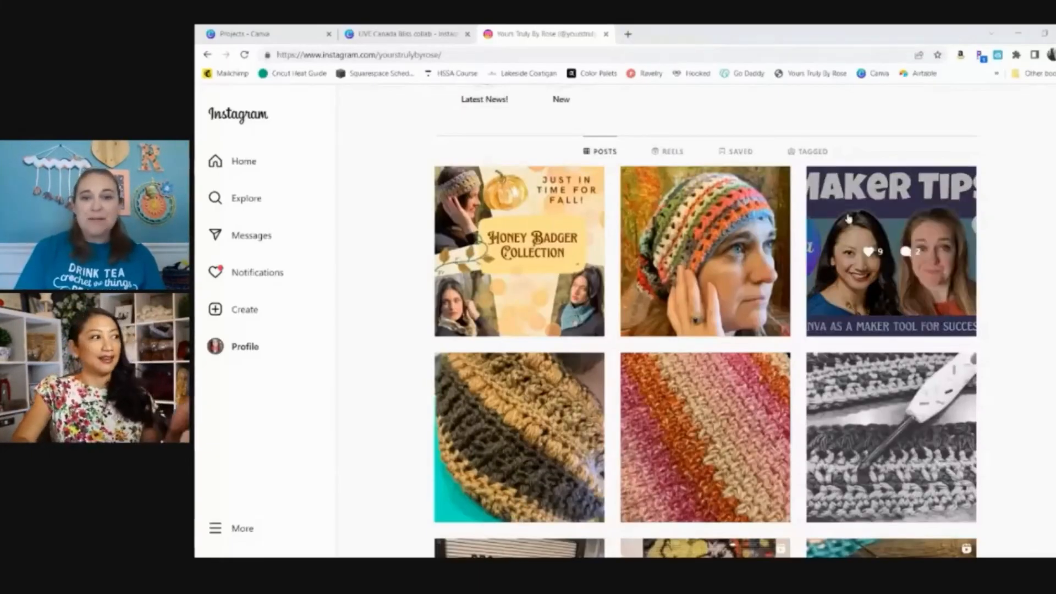
# Step: Look over the published Honey Badger Collection post in the Instagram profile grid and return to its Canva design
pyautogui.scroll(1, 788, 135)
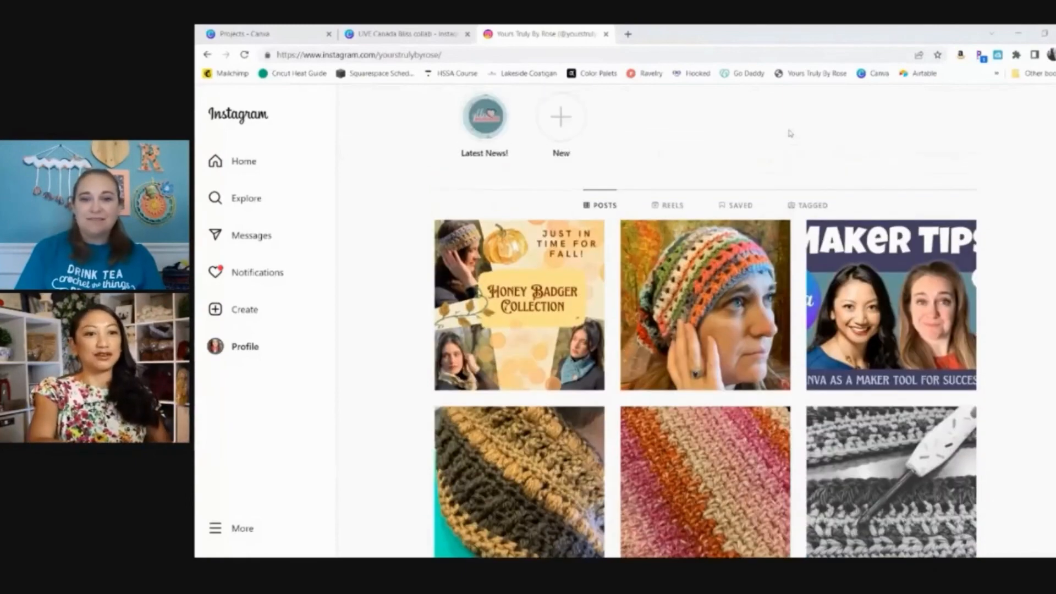
pyautogui.scroll(-1, 788, 133)
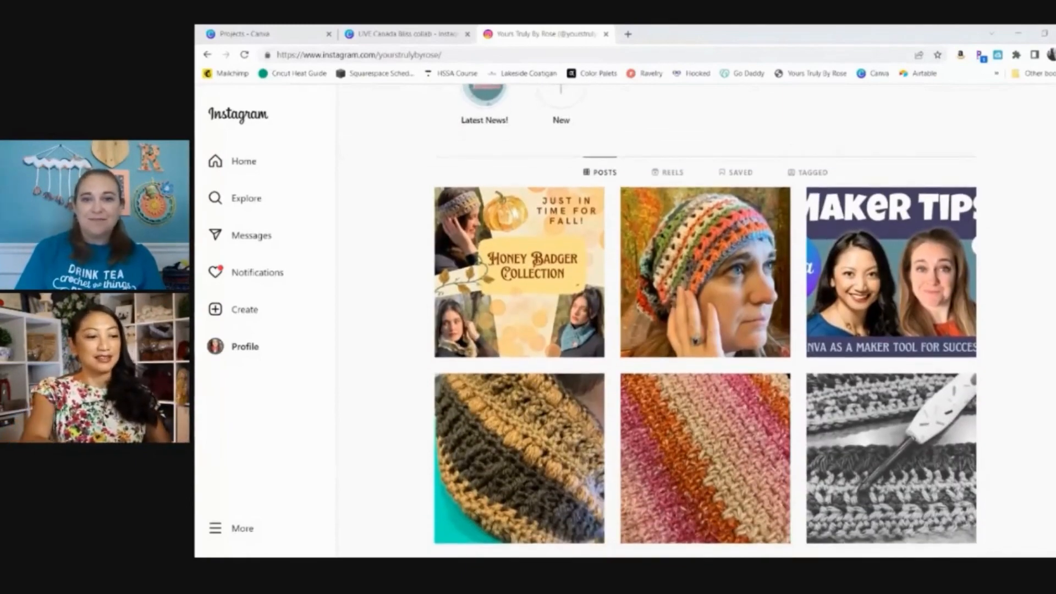
pyautogui.click(407, 33)
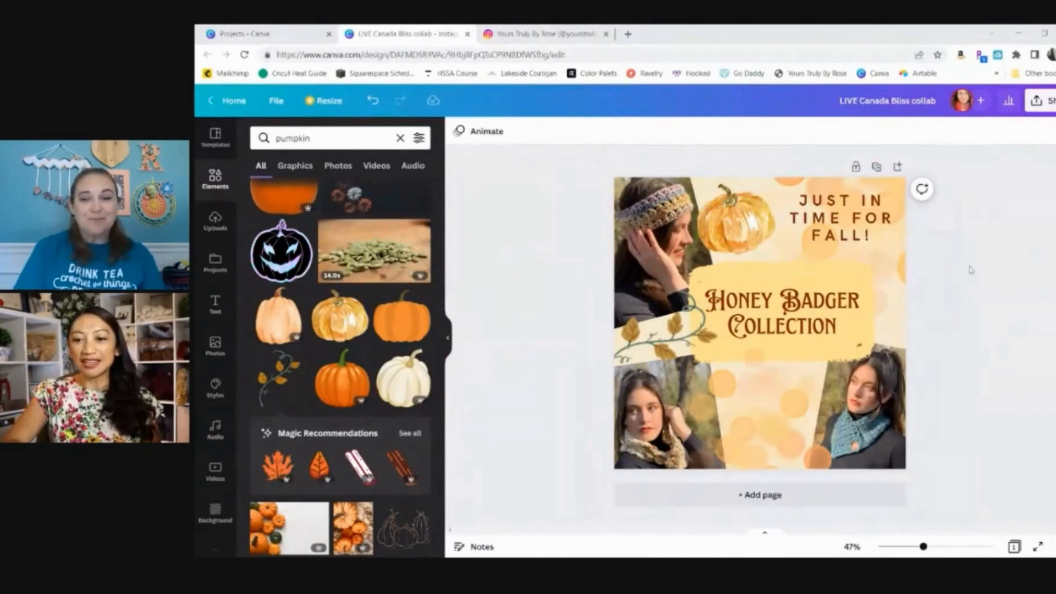
pyautogui.click(980, 293)
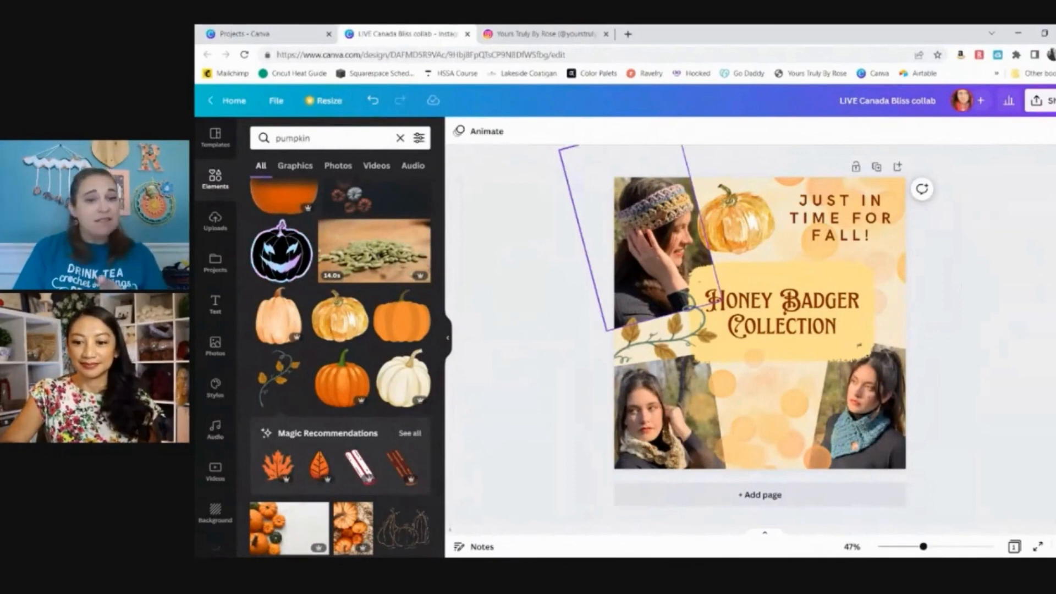
# Step: Remove the background from the headband photo in the upper-left corner of the Honey Badger Collection design
pyautogui.click(666, 236)
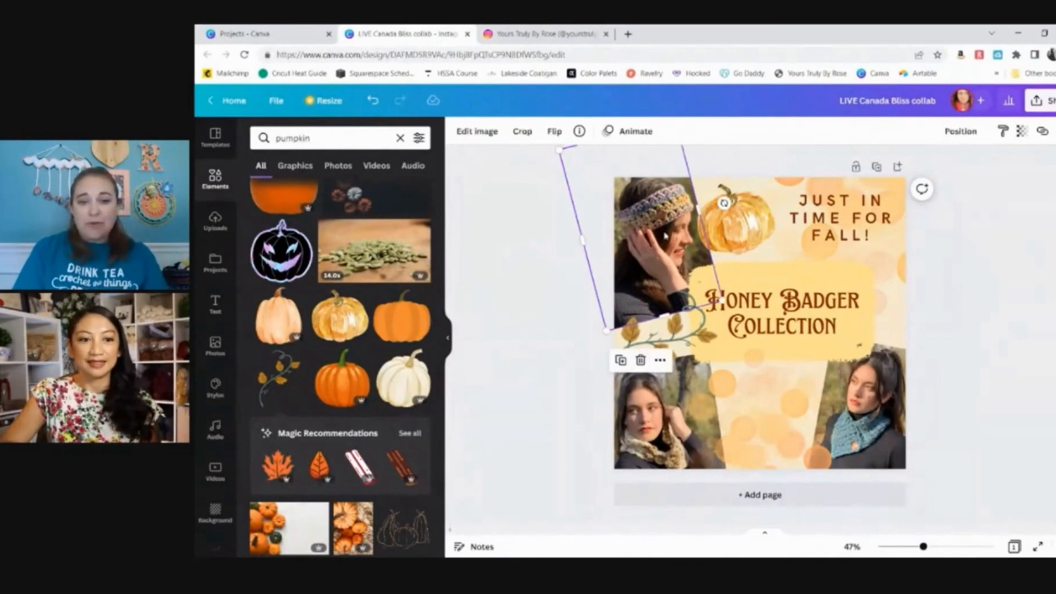
pyautogui.click(480, 138)
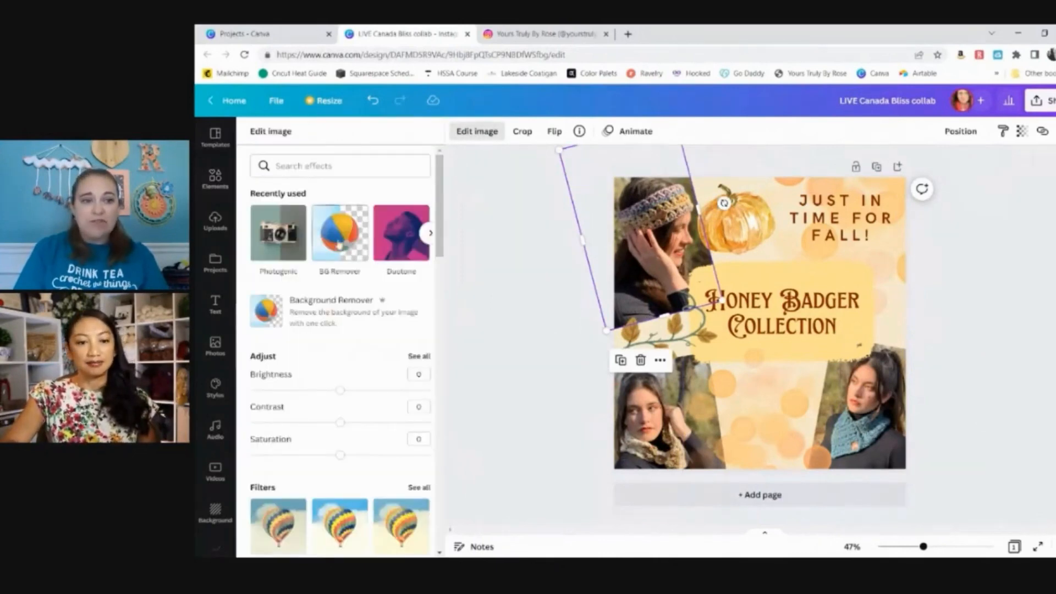
pyautogui.click(316, 314)
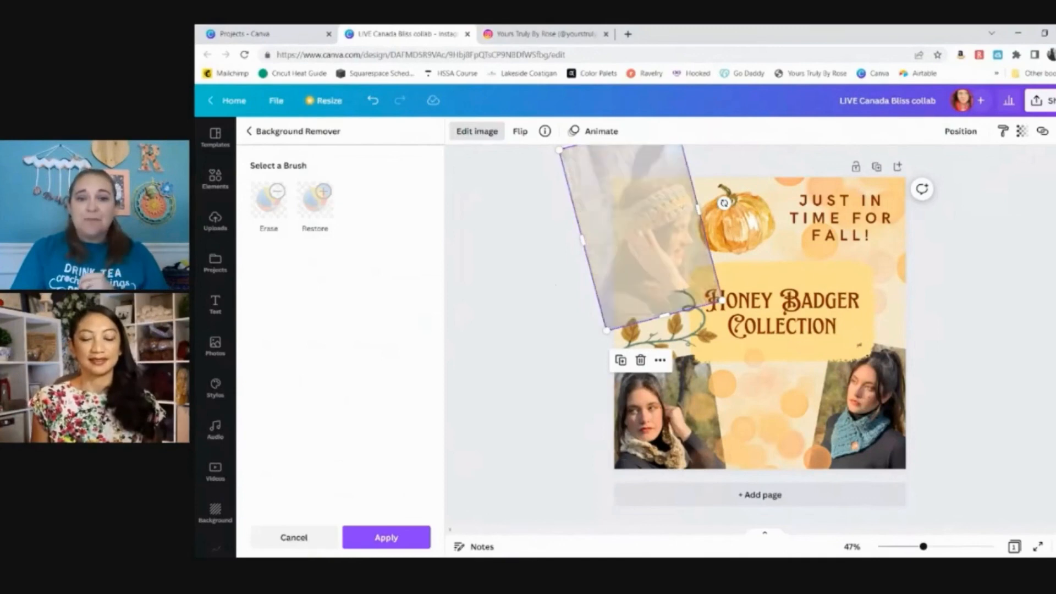
pyautogui.click(548, 375)
# Step: Remove the background from the beige cowl photo in the lower-left corner of the design
pyautogui.click(659, 433)
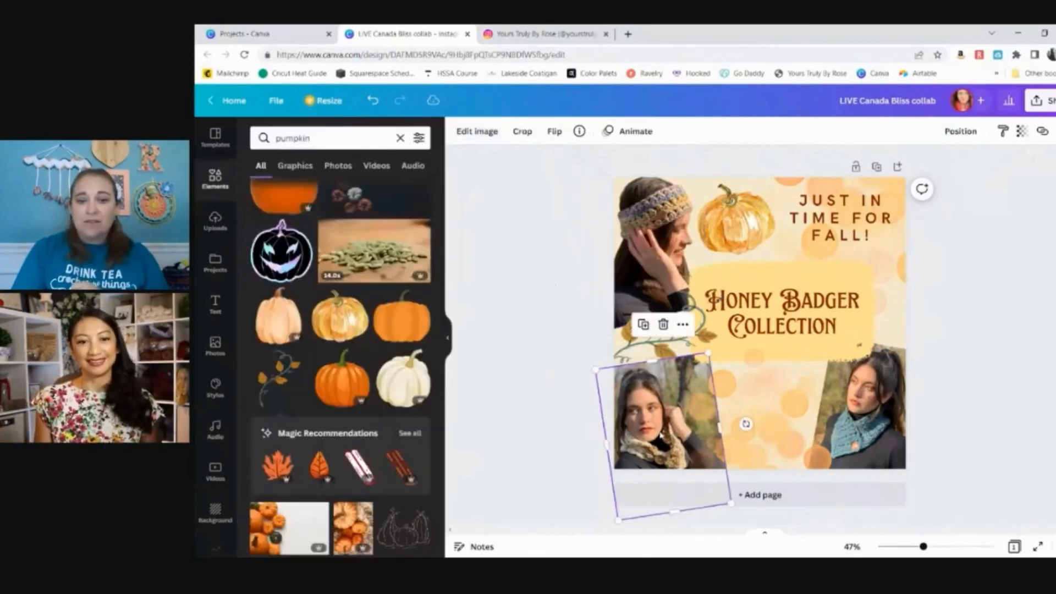
pyautogui.click(477, 131)
pyautogui.click(346, 321)
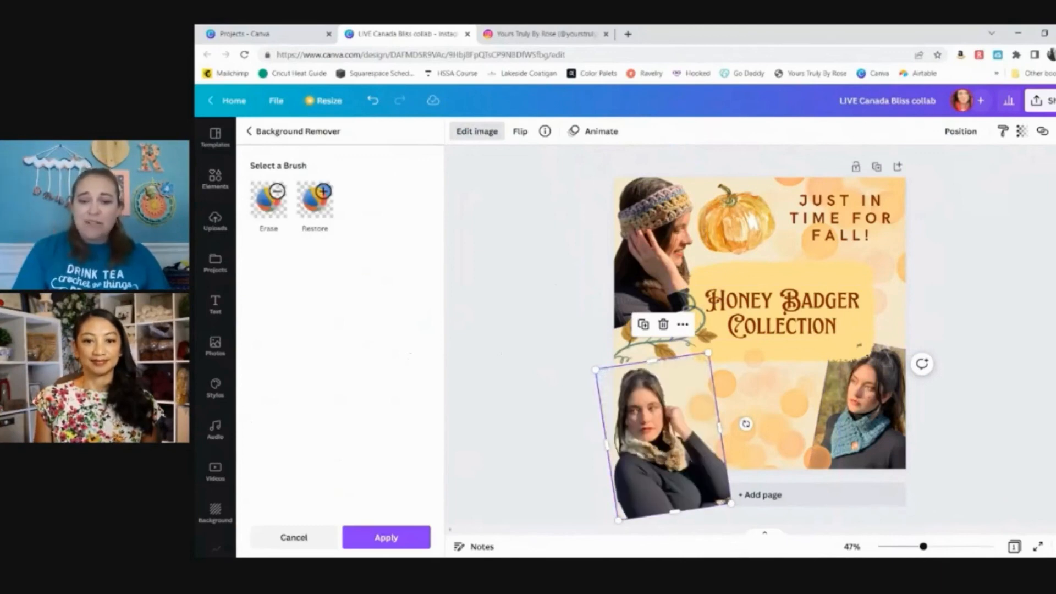
# Step: Remove the background from the blue cowl photo in the lower-right corner of the design
pyautogui.click(870, 433)
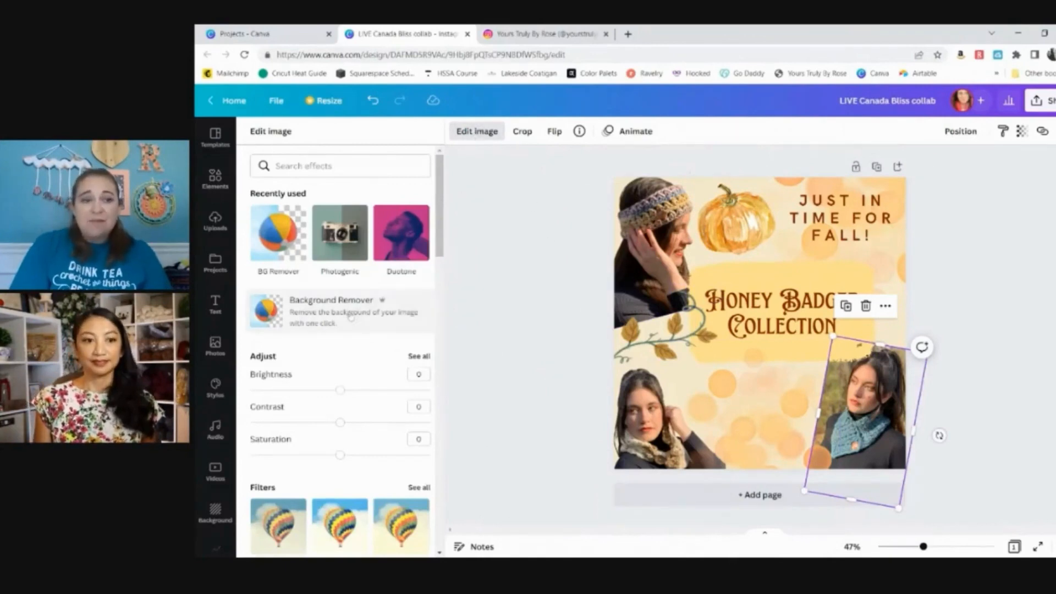
pyautogui.click(330, 307)
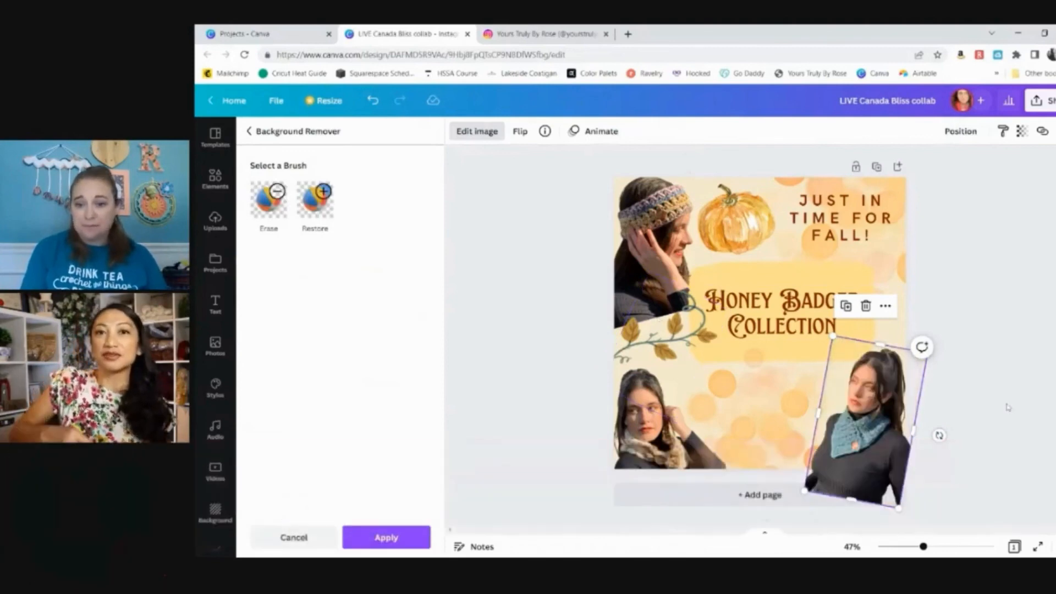
pyautogui.click(798, 404)
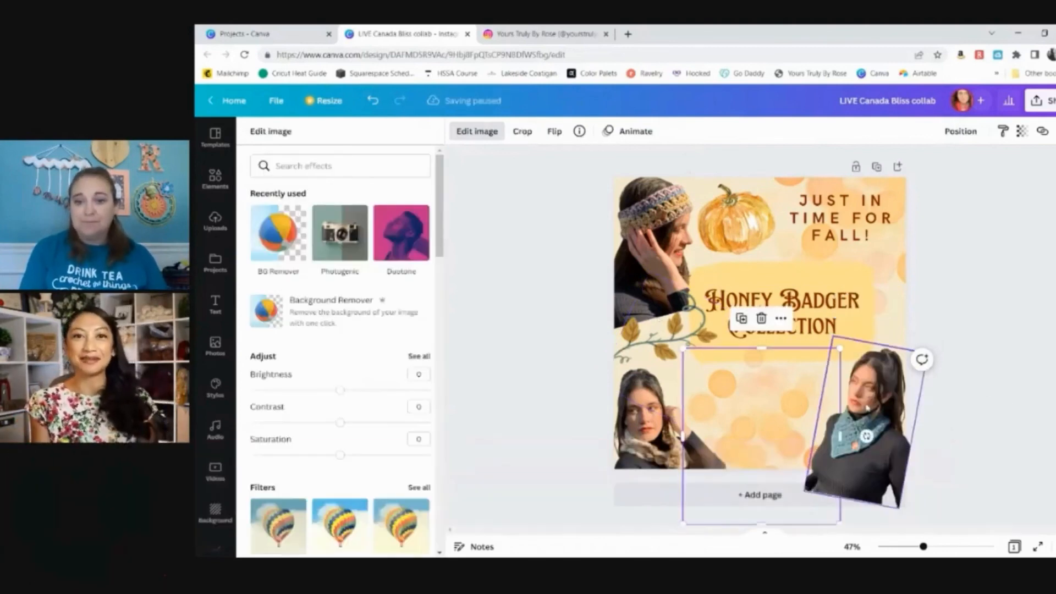
# Step: Nudge the beige cowl cutout slightly upward in the design's lower-left corner and deselect the photos
pyautogui.click(867, 407)
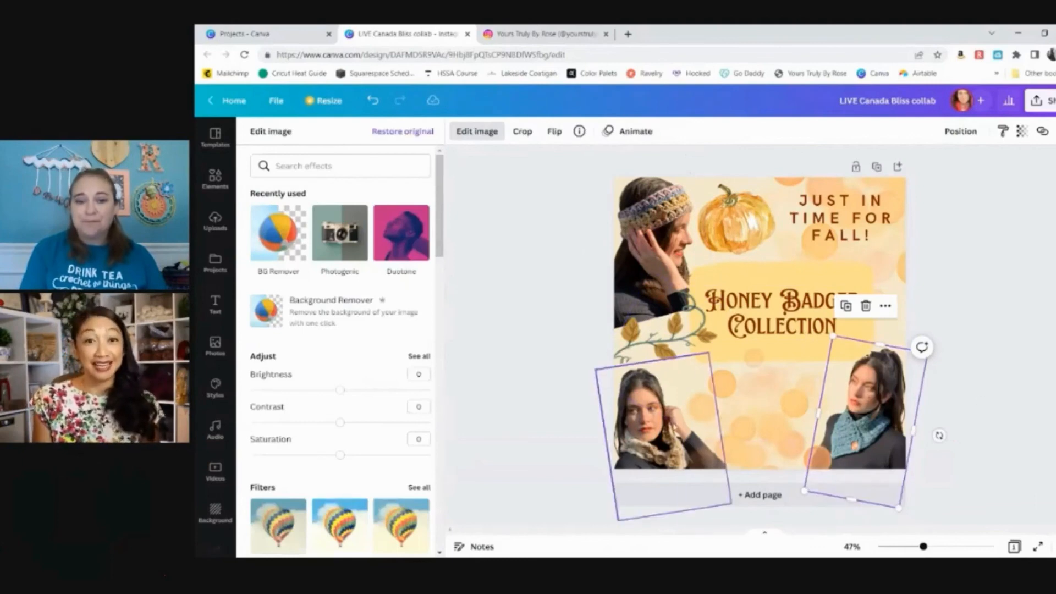
pyautogui.moveTo(668, 423); pyautogui.dragTo(650, 251)
pyautogui.click(960, 336)
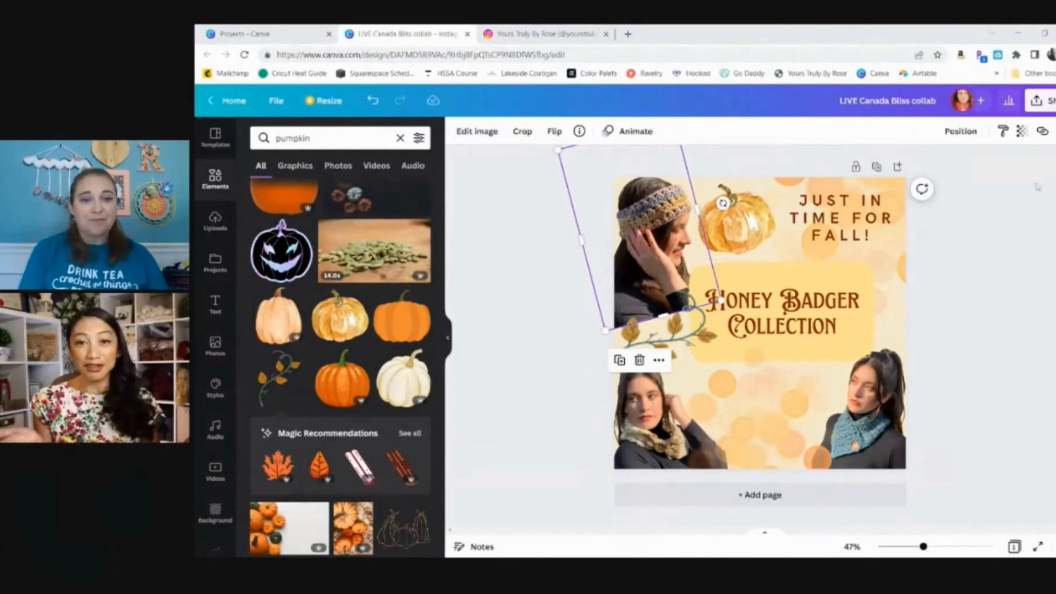
pyautogui.click(1015, 312)
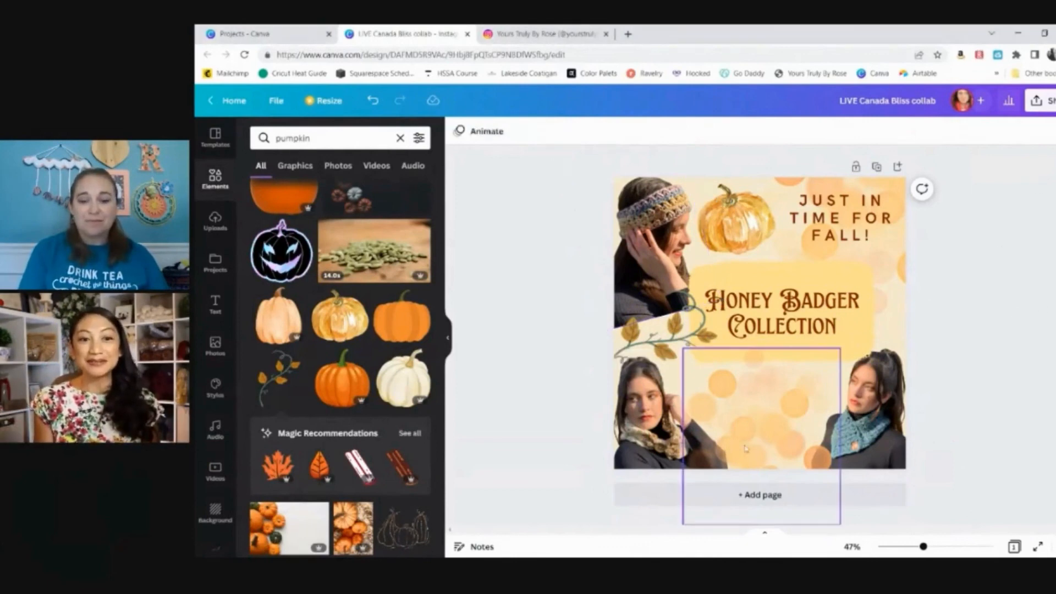